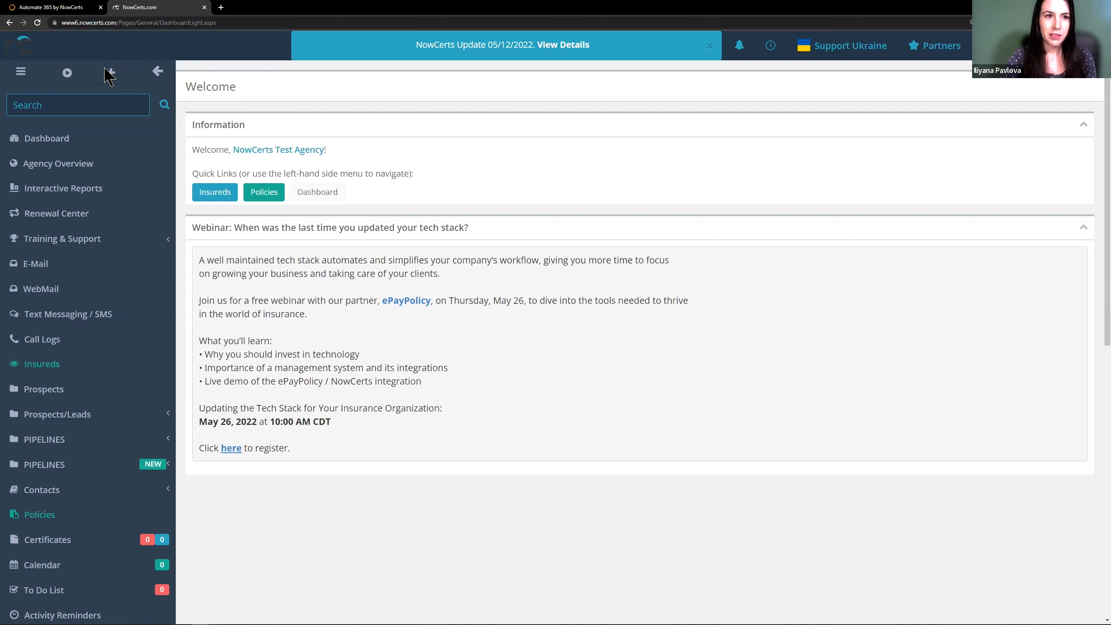
Open the form for adding a new insured and look through its sections
left_click(109, 73)
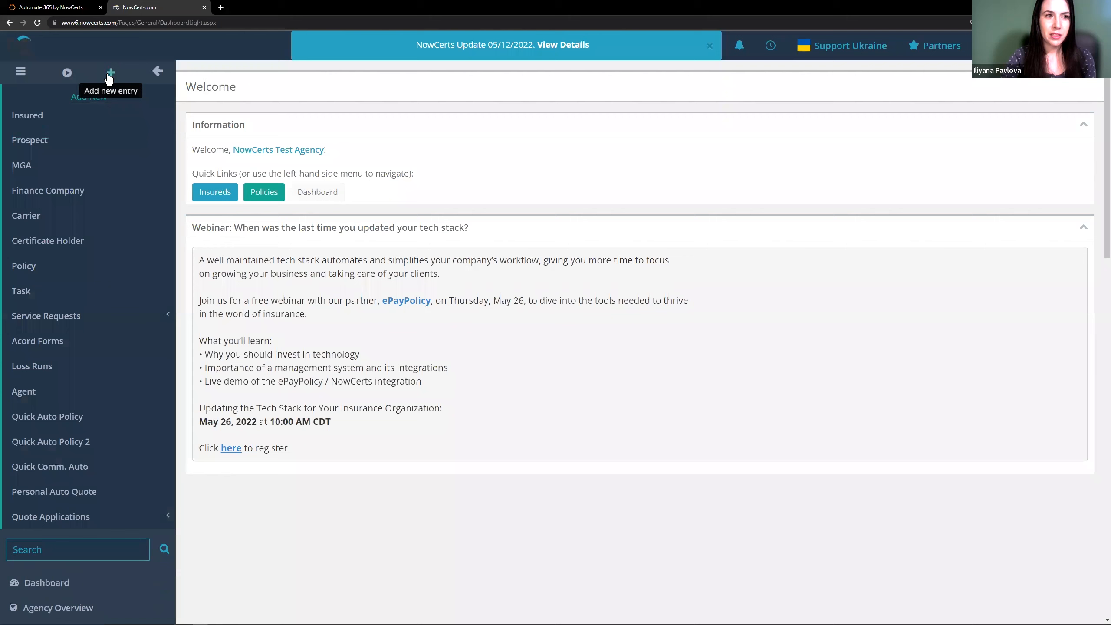
left_click(54, 124)
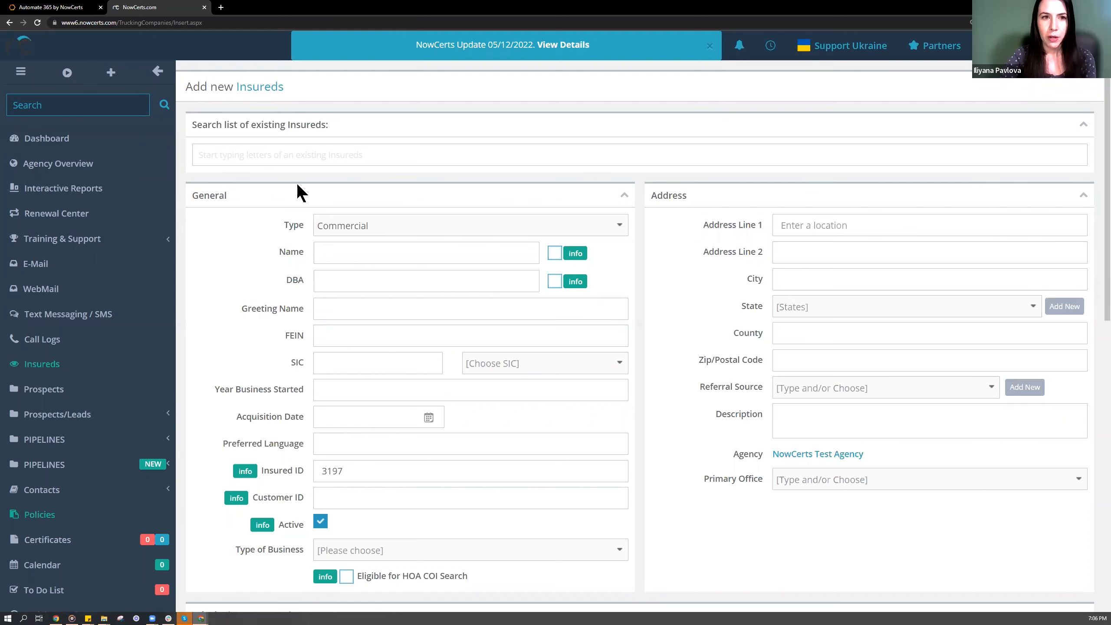
scroll(297, 183, "down", 10)
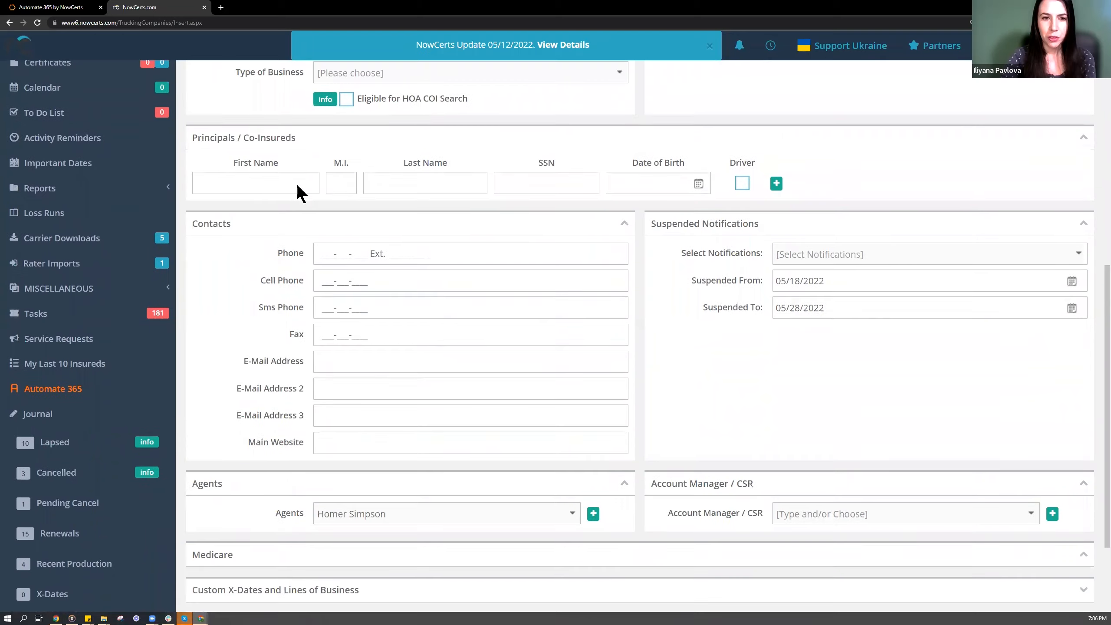
scroll(297, 186, "down", 3)
scroll(298, 186, "up", 11)
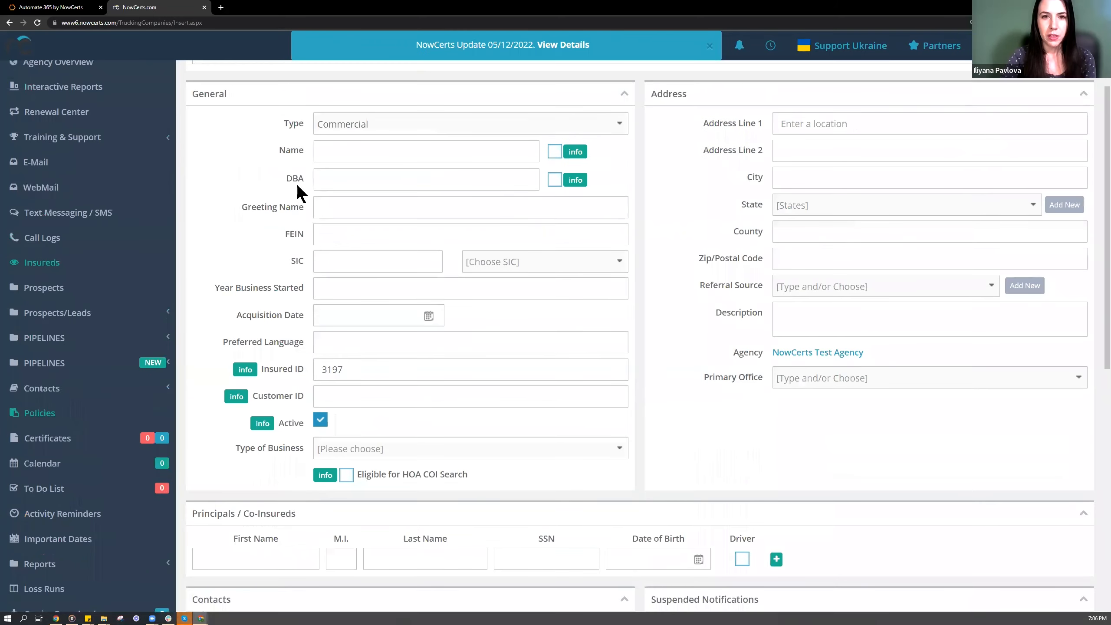
scroll(297, 183, "up", 2)
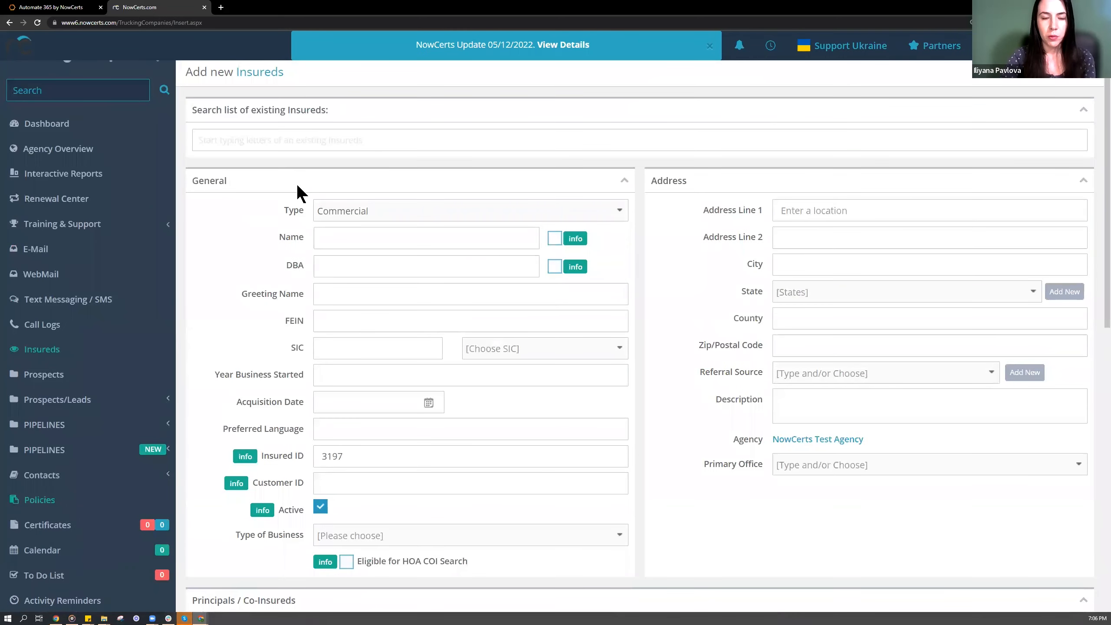
Switch to Automate 365 and create a new automation workflow that starts from scratch
left_click(67, 8)
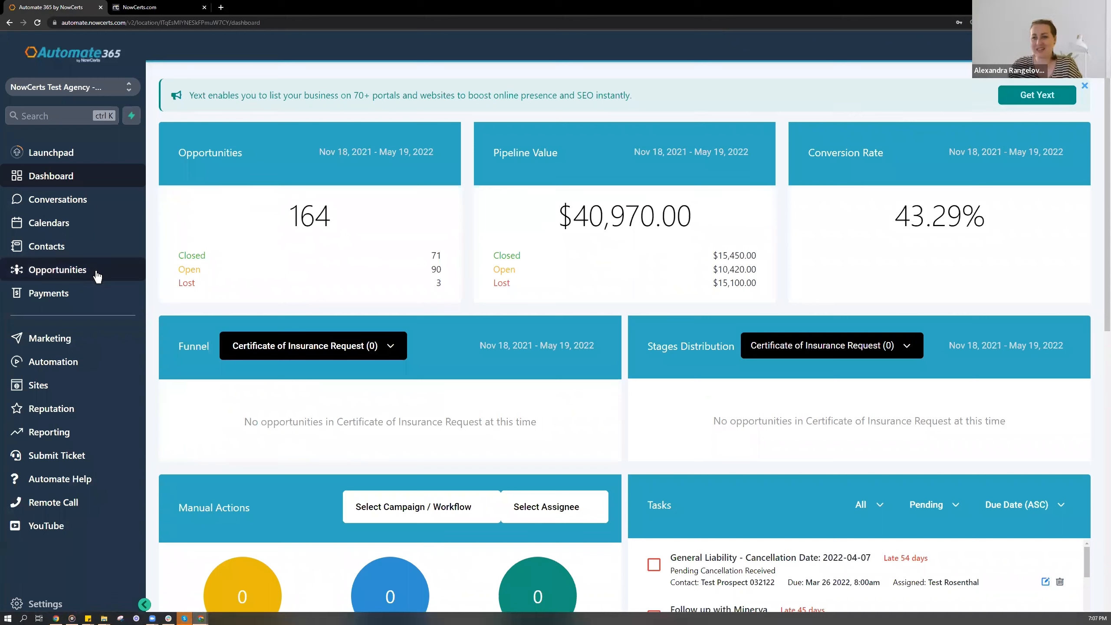
left_click(101, 369)
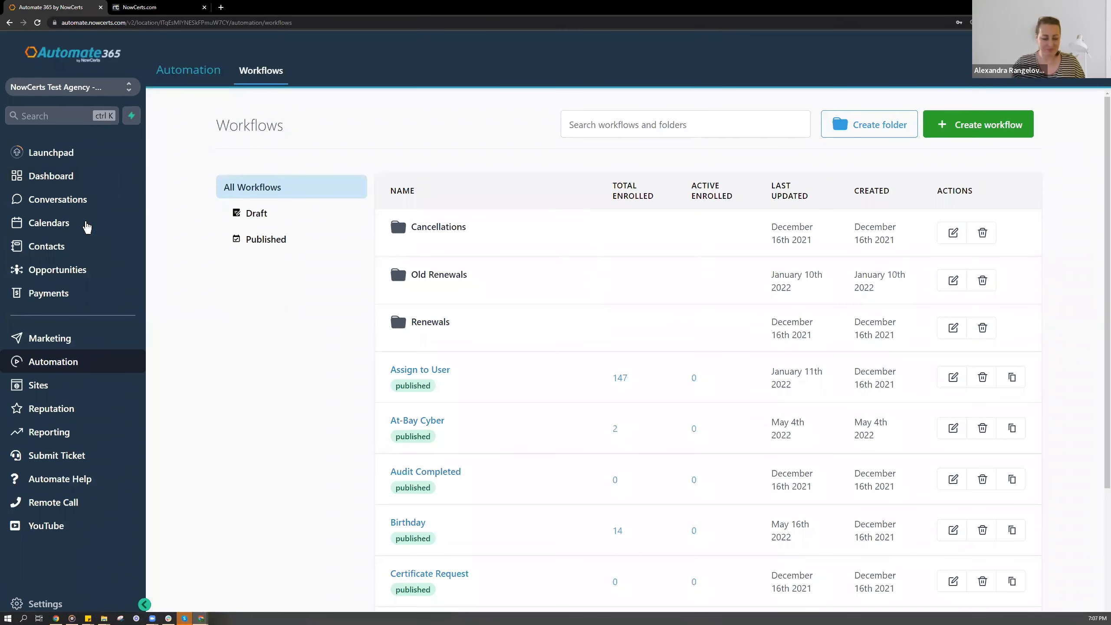
left_click(59, 181)
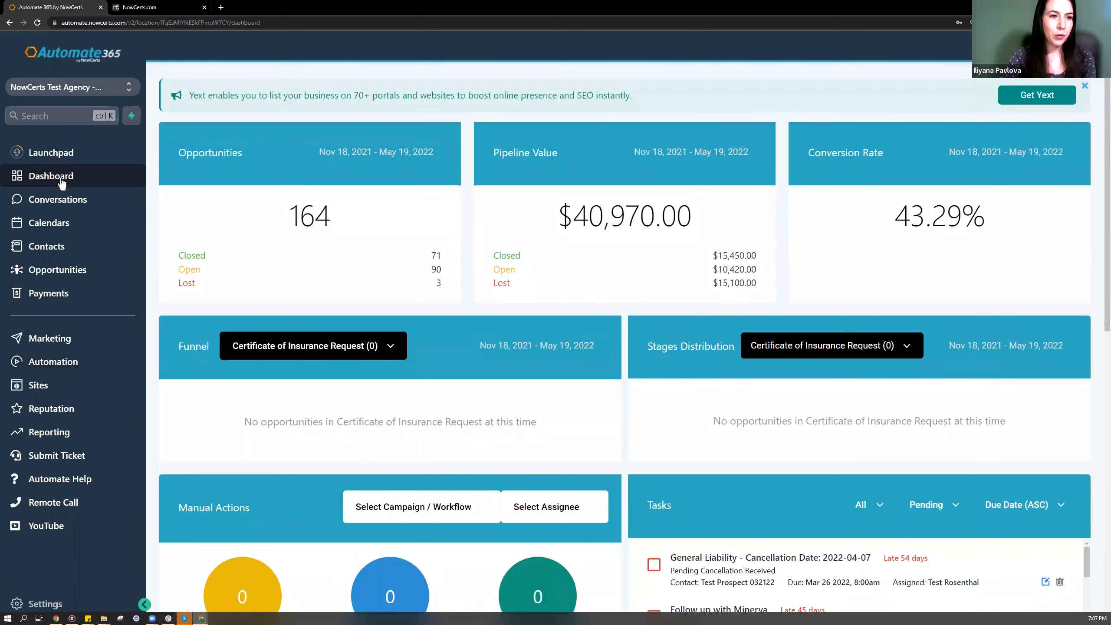
left_click(54, 362)
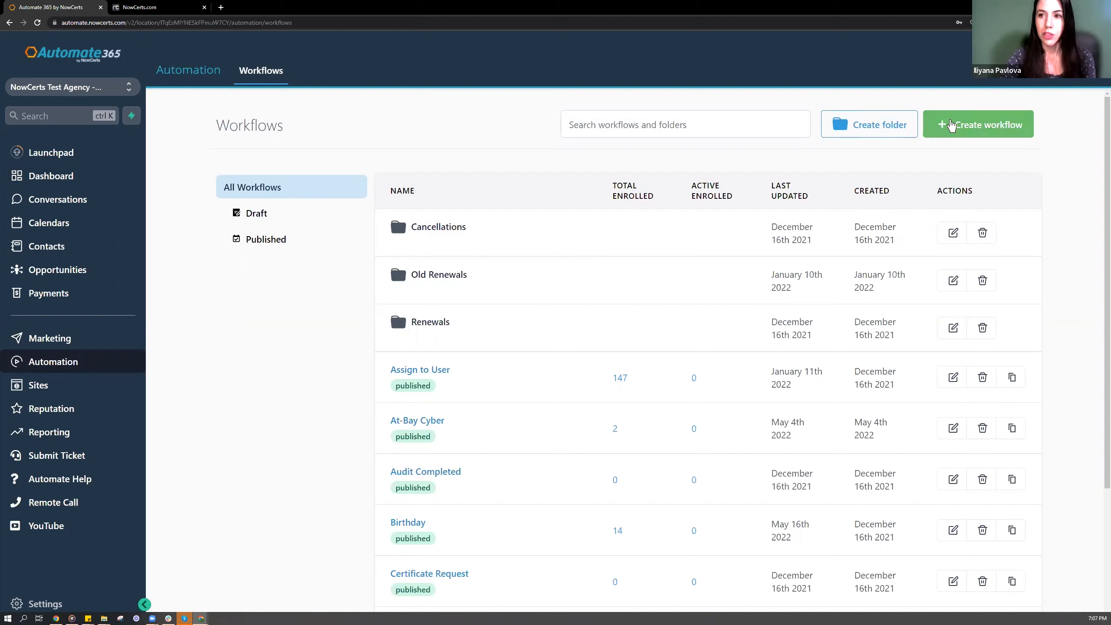
left_click(951, 133)
left_click(953, 126)
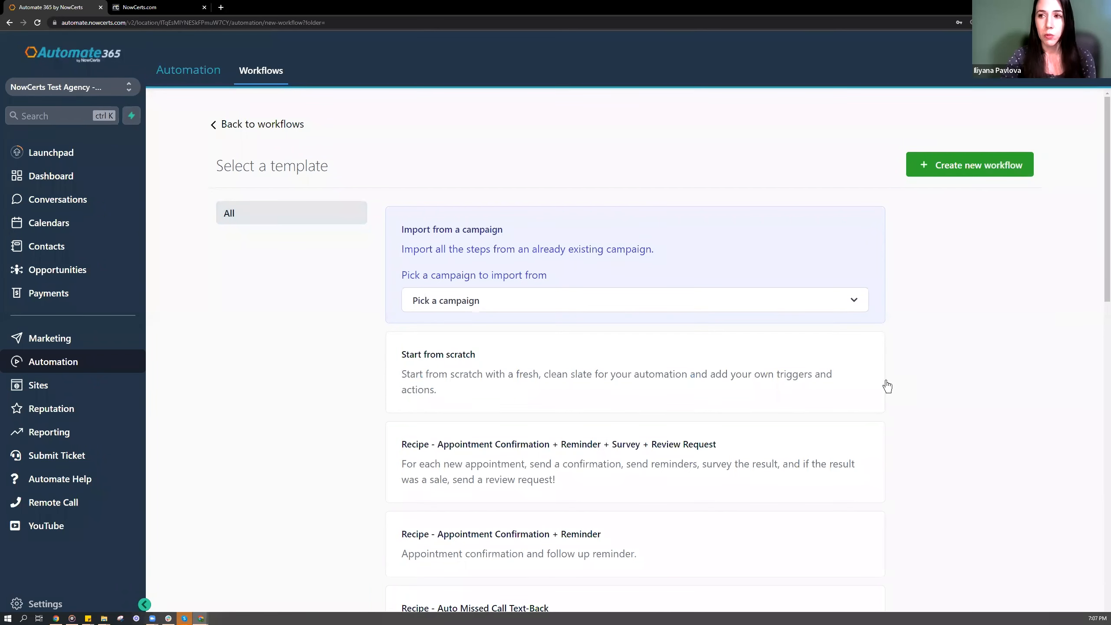
left_click(761, 353)
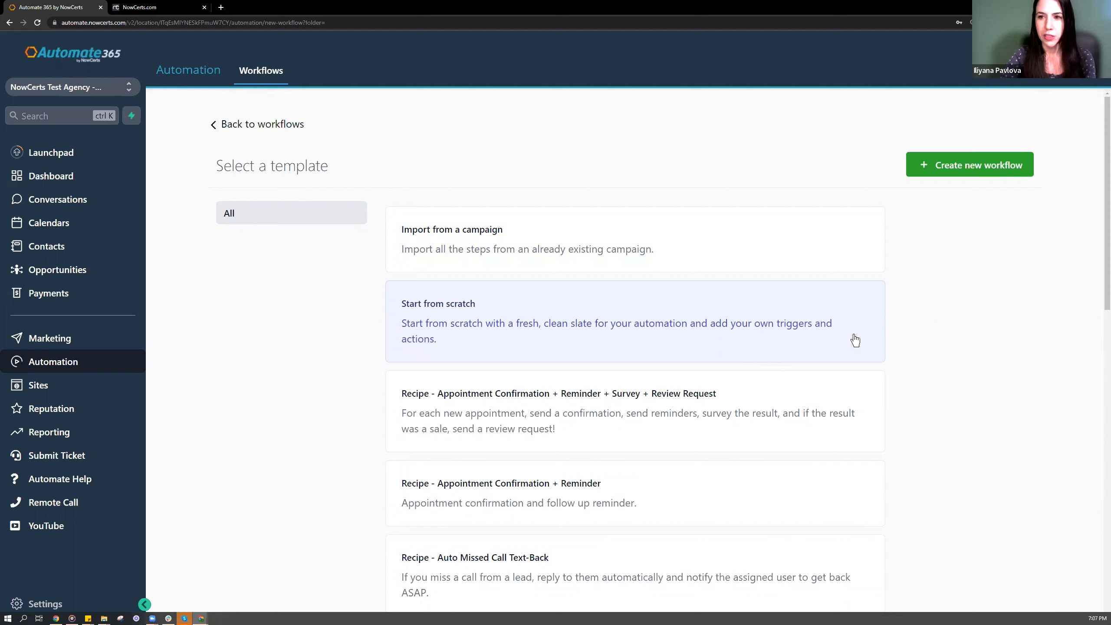
left_click(937, 169)
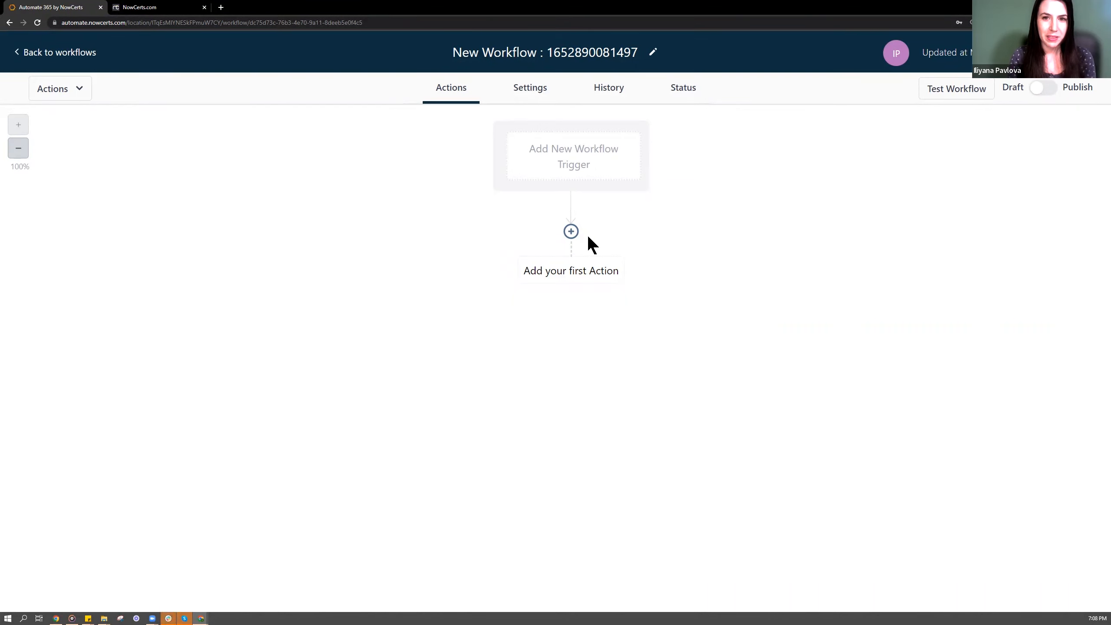
Add a workflow trigger and set it to Contact Tag
left_click(564, 166)
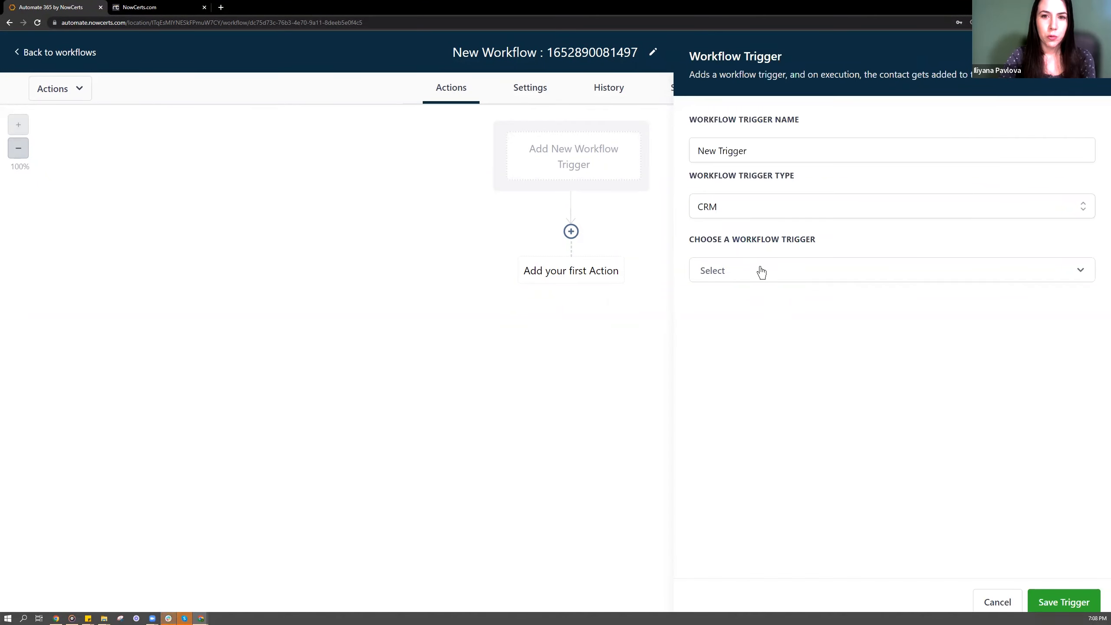
left_click(762, 271)
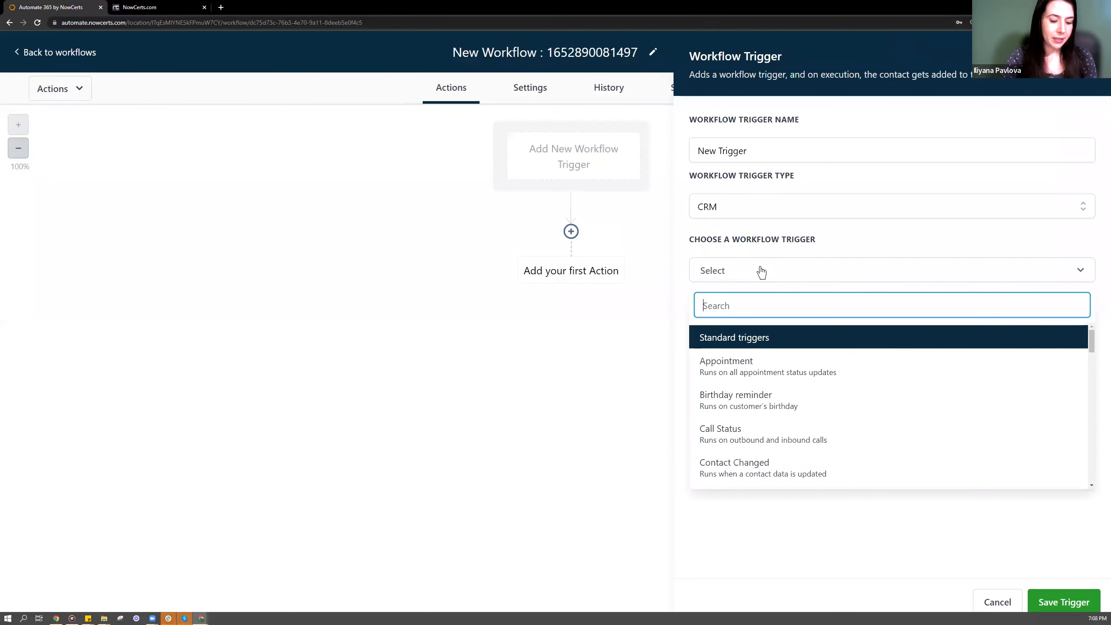
scroll(840, 374, "down", 3)
scroll(840, 374, "down", 2)
scroll(840, 375, "up", 2)
scroll(841, 375, "up", 3)
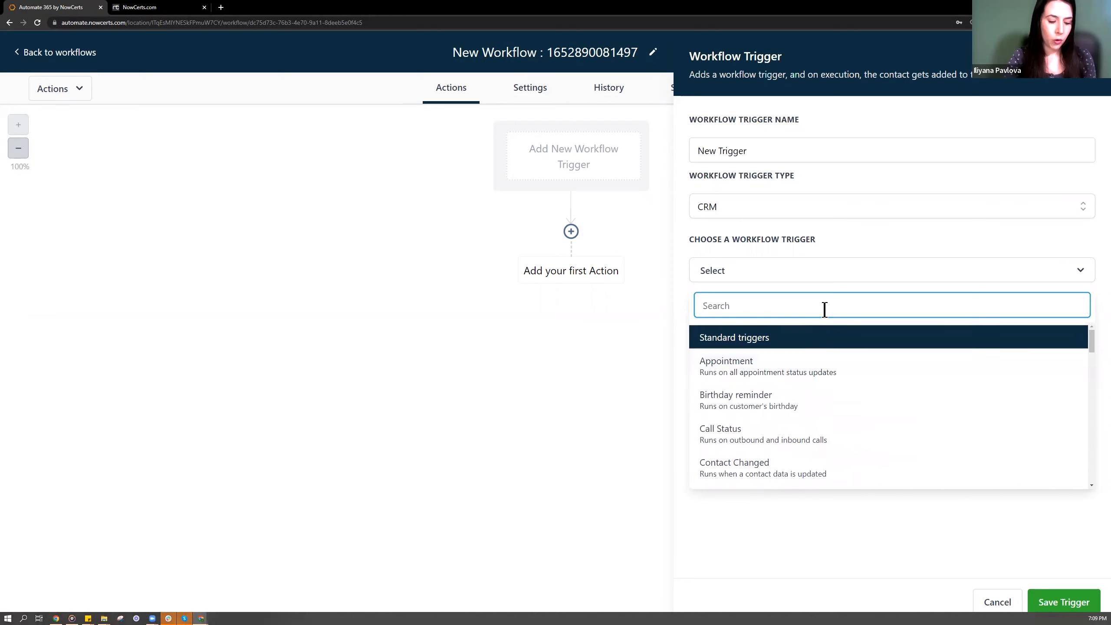
type("conta")
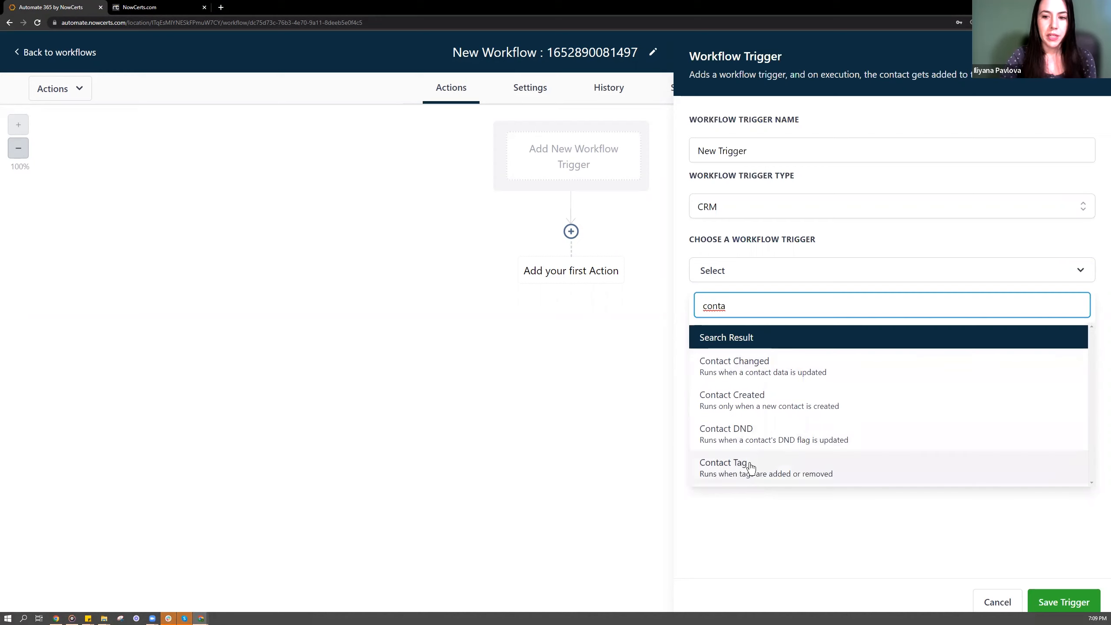
left_click(784, 472)
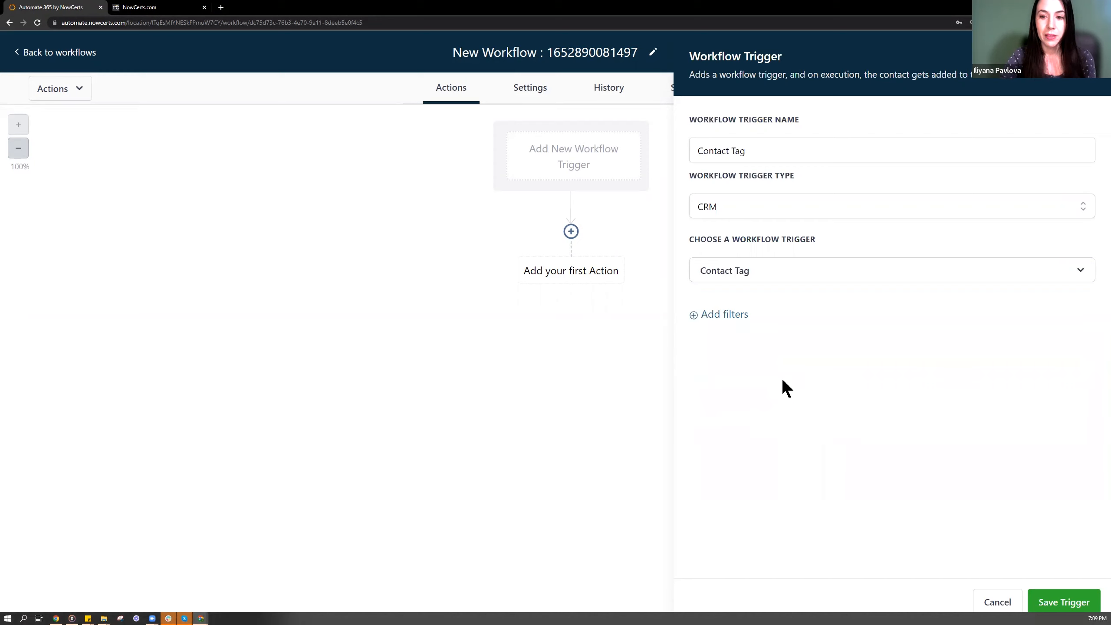
Filter the Contact Tag trigger to Tag Added with the tag insured, and save the trigger
left_click(733, 322)
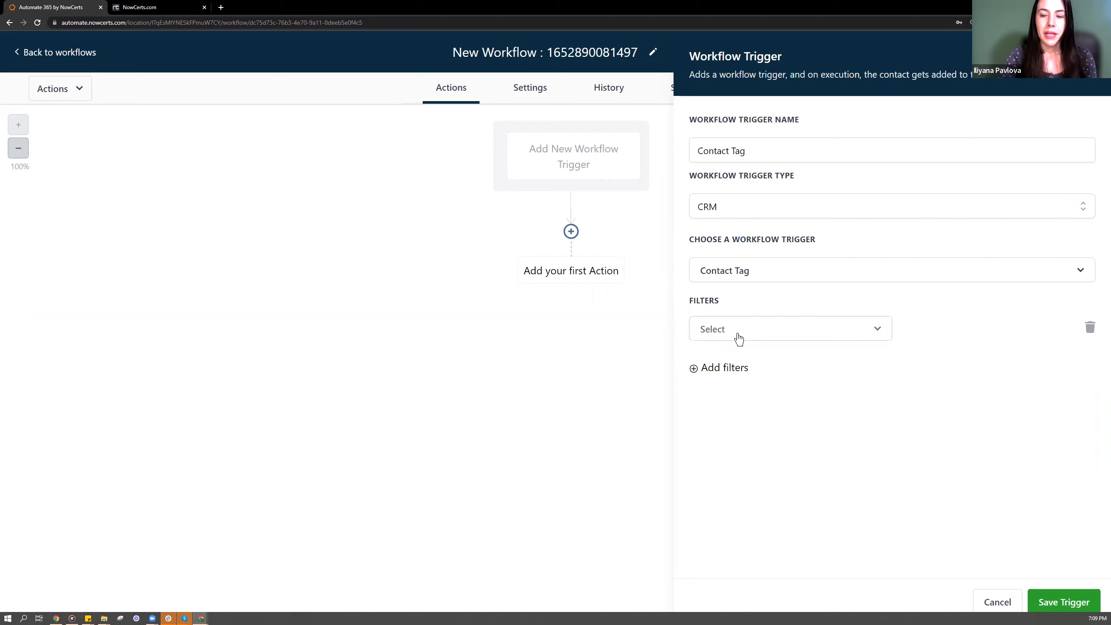
left_click(738, 332)
left_click(742, 417)
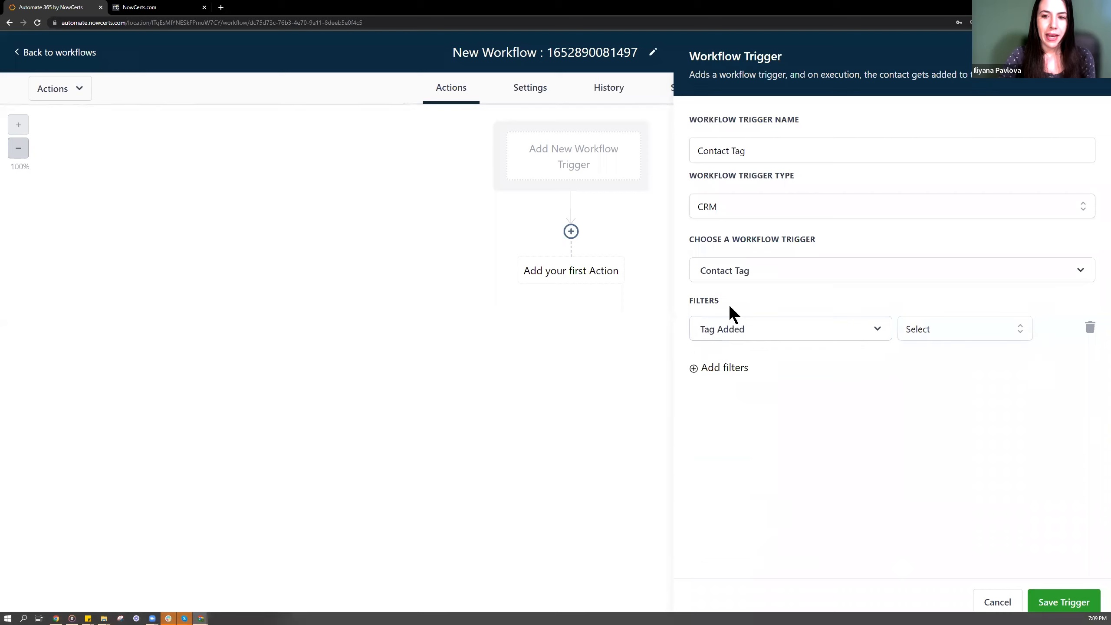
left_click(934, 329)
type("ins")
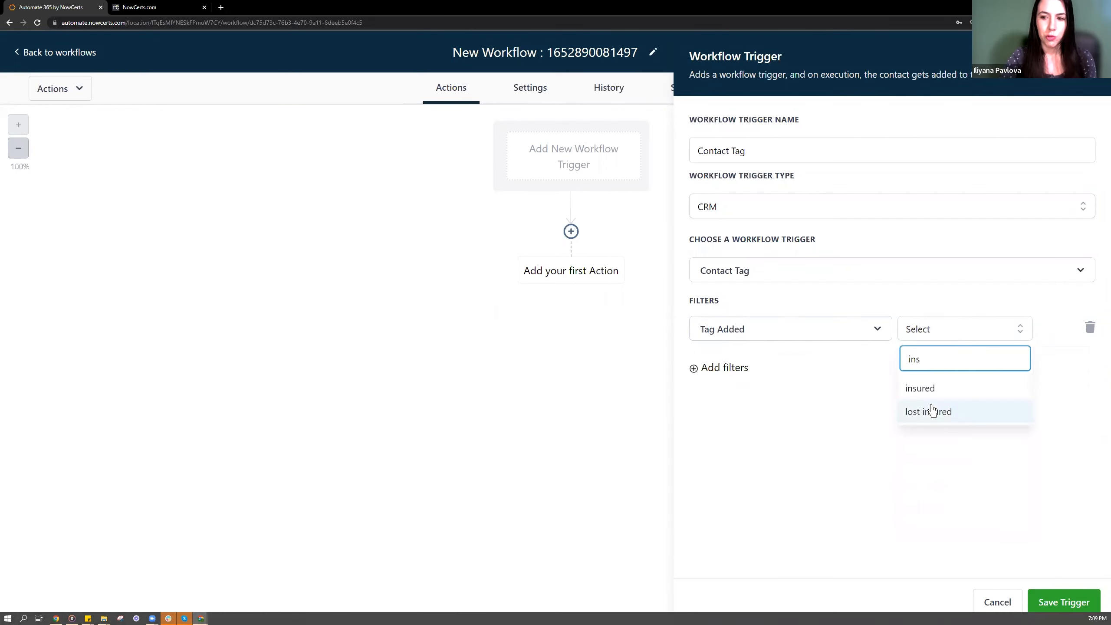
left_click(932, 388)
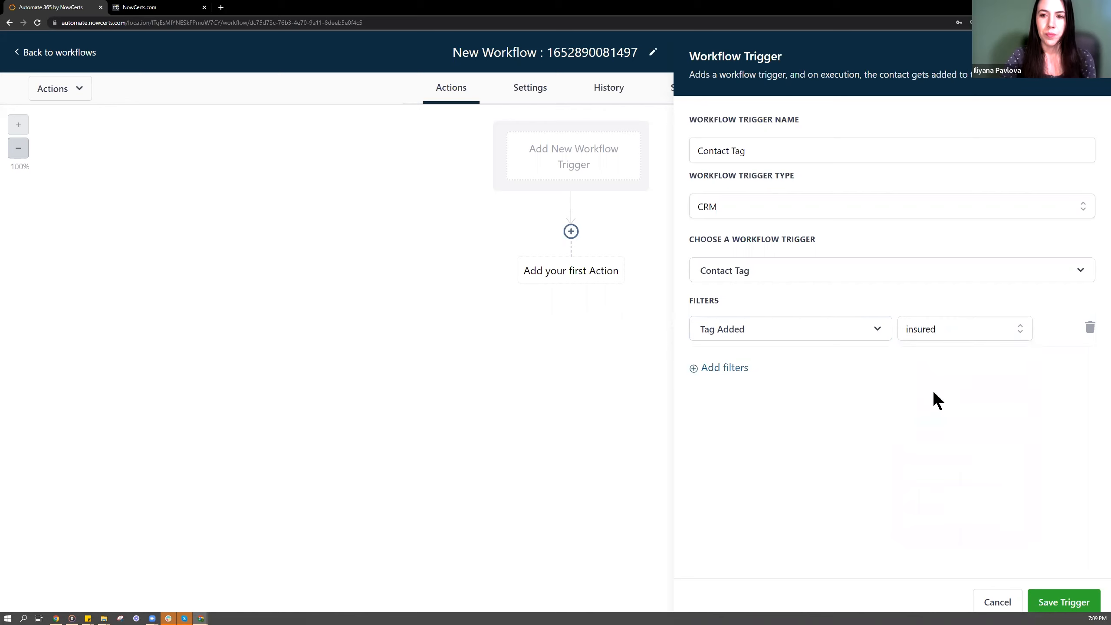
left_click(1074, 603)
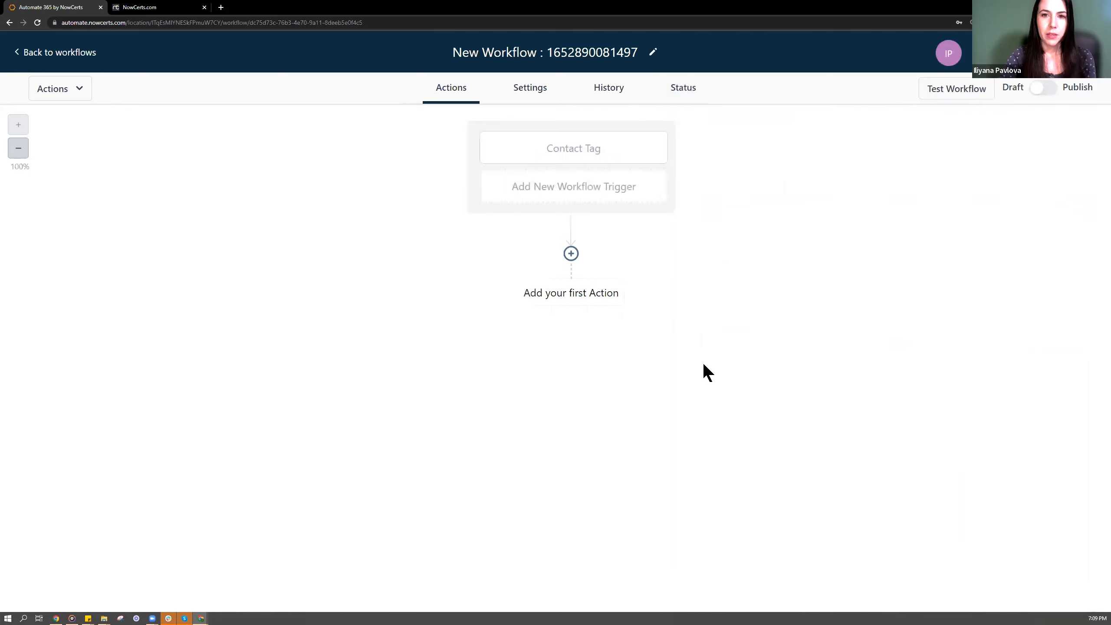
Rename the workflow trigger "Contact Tag: insured" and save it
left_click(568, 150)
left_click(783, 150)
left_click_drag(798, 150, 690, 150)
left_click(769, 149)
type(": insured")
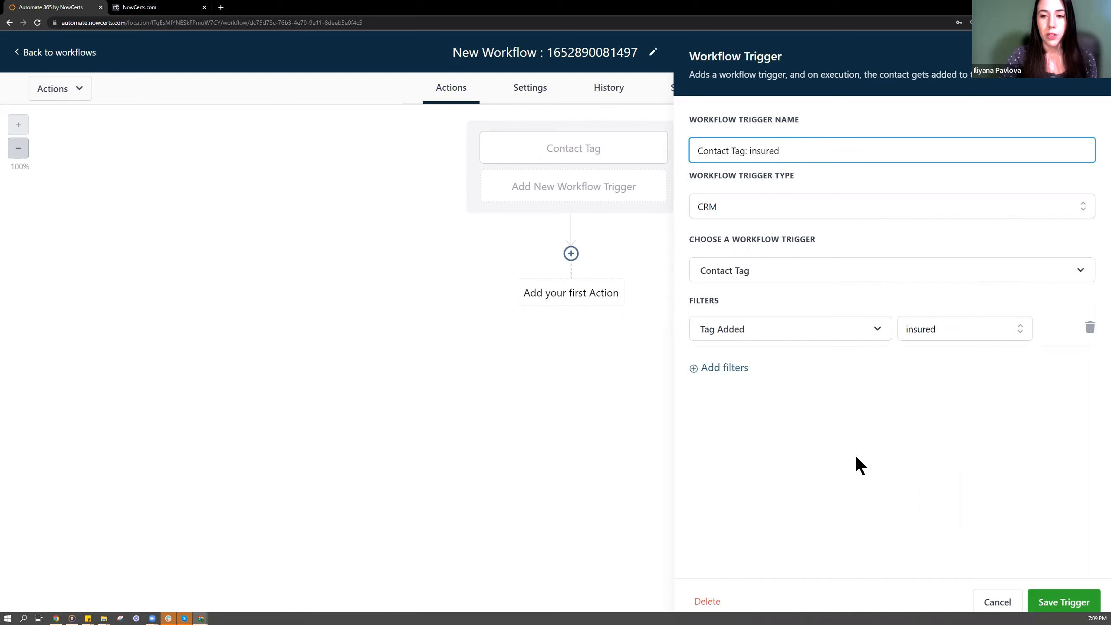
left_click(1063, 601)
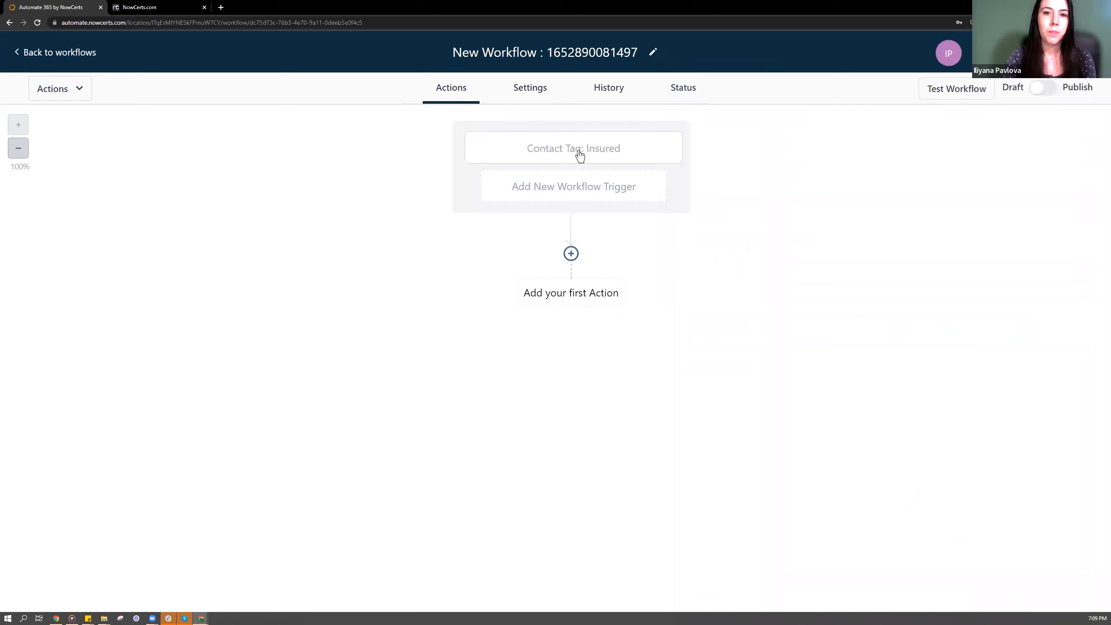
Rename the workflow "New Insured Welcome"
left_click(484, 50)
left_click_drag(451, 51, 642, 49)
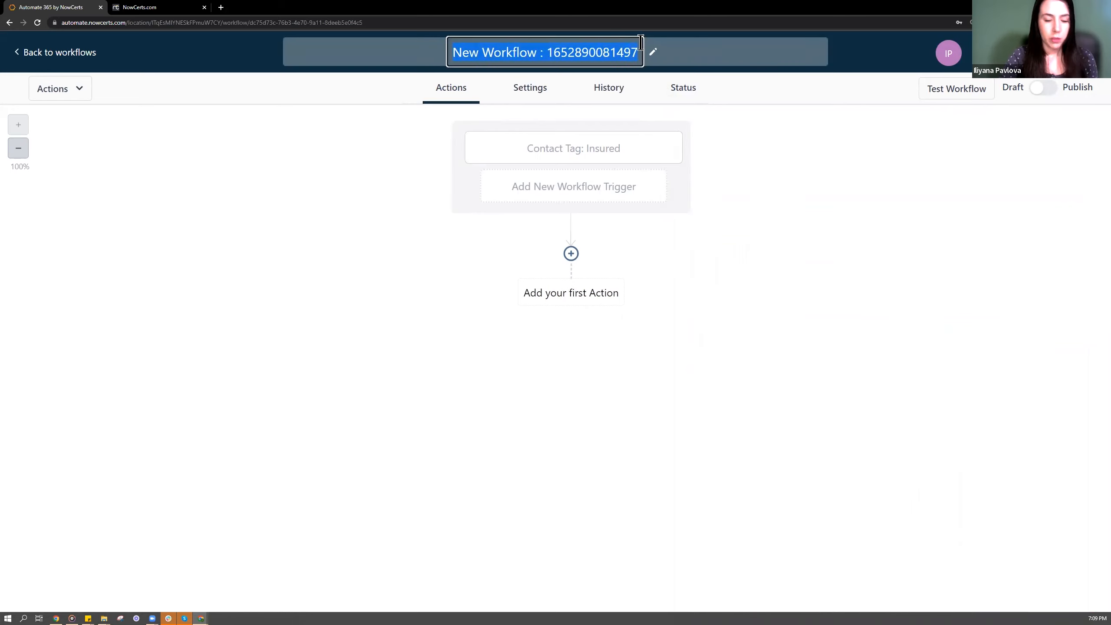
type("New Insured")
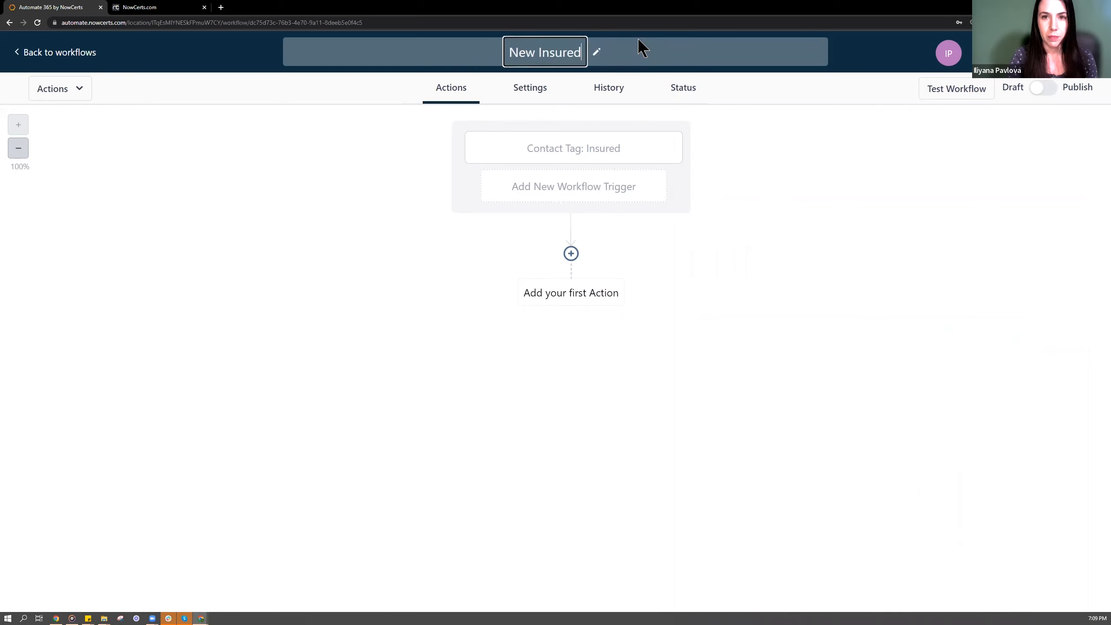
type(" Welcome")
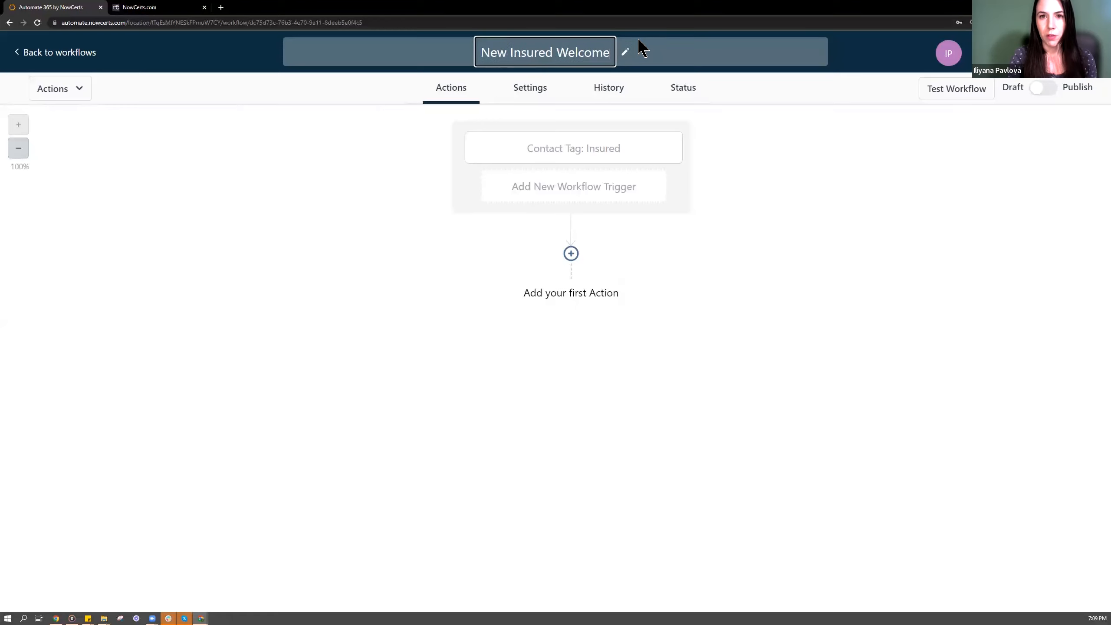
left_click(836, 151)
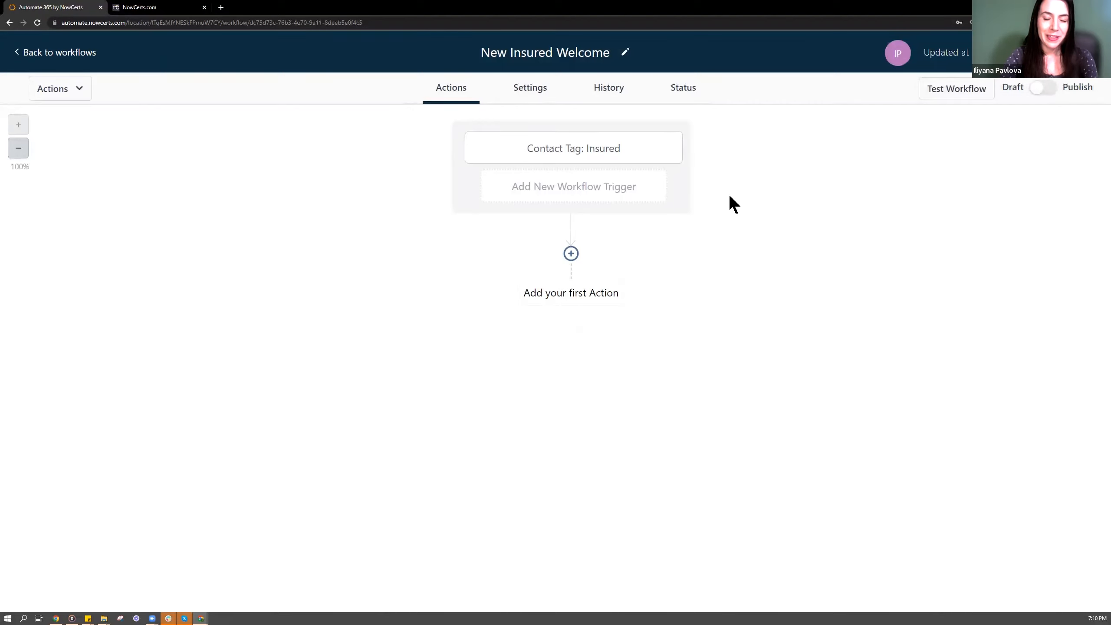
Add a Send Email action as the workflow's first action and set its subject to "Welcome"
left_click(571, 256)
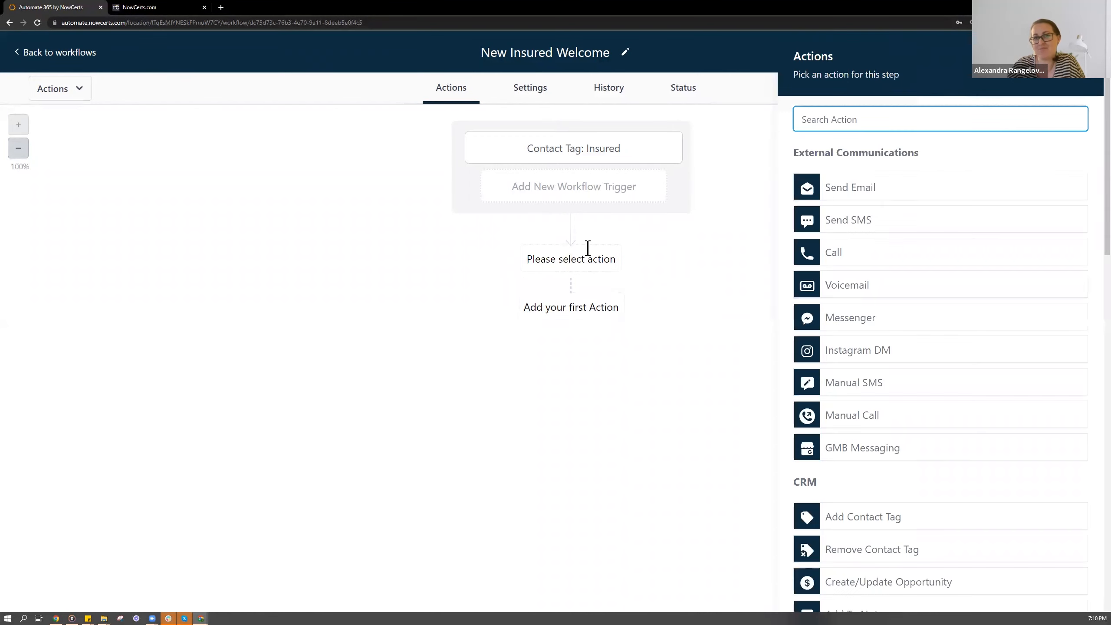
left_click(879, 189)
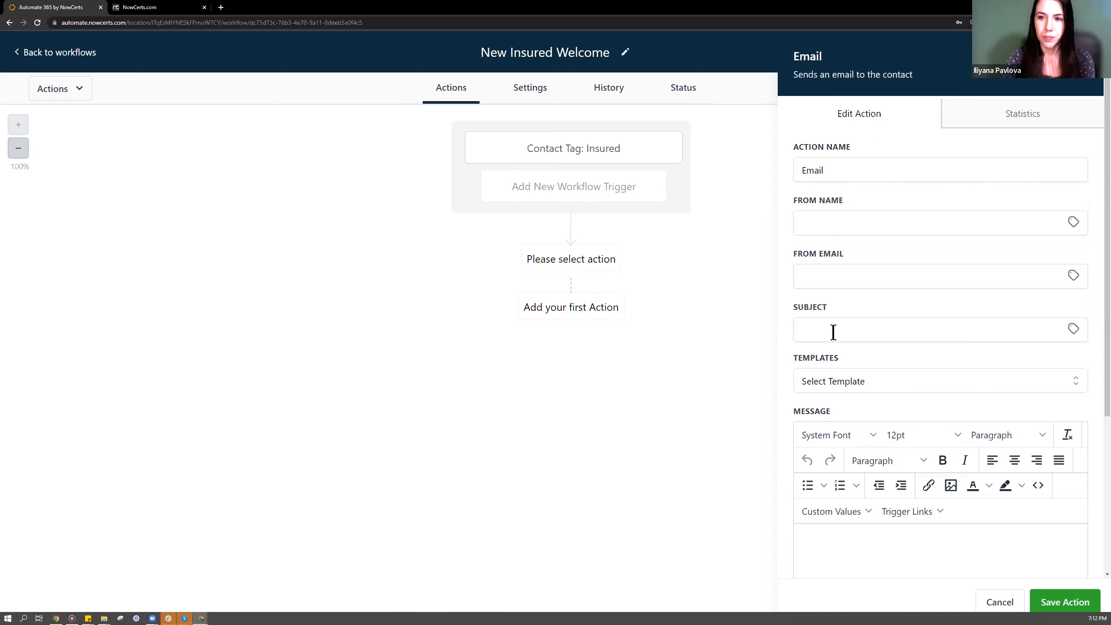
left_click(833, 331)
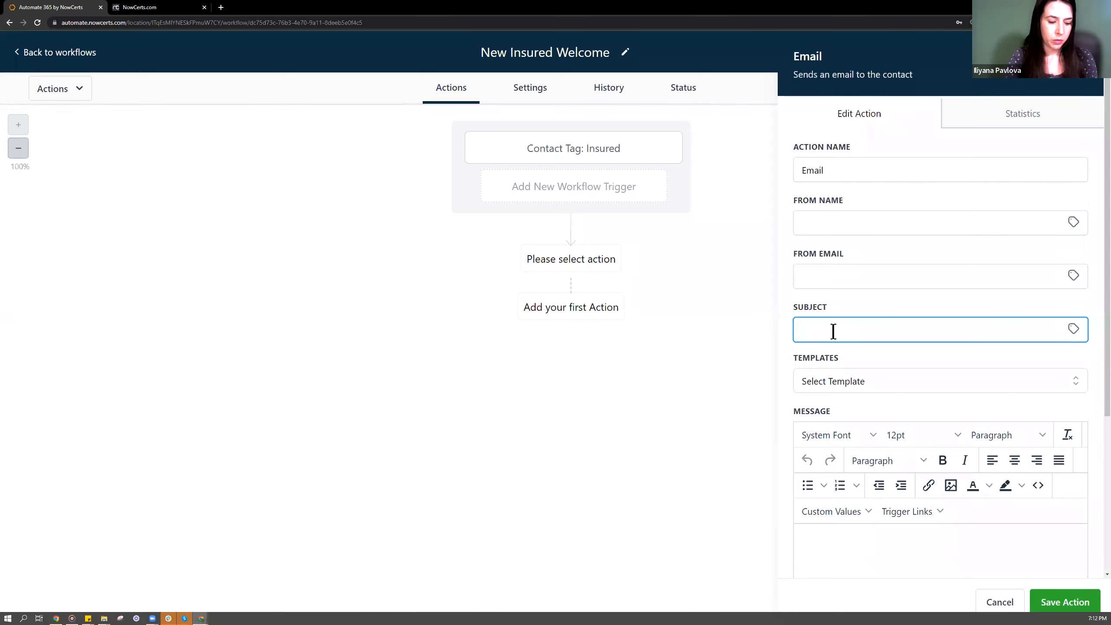
type("Welcome")
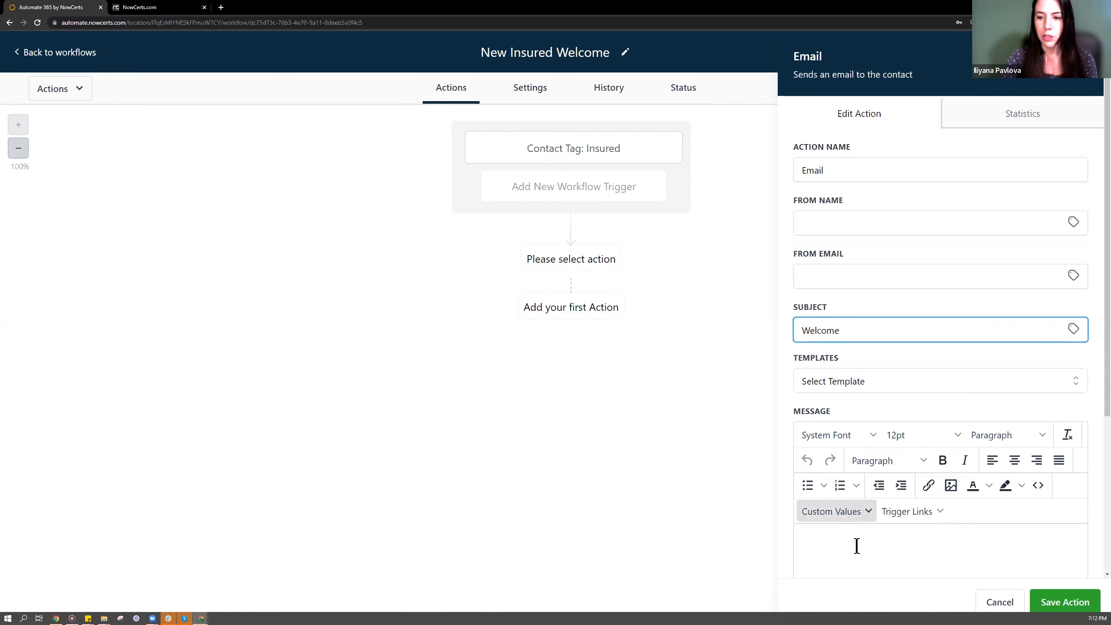
Enter "Welcome" as the message body of the email action
scroll(861, 517, "down", 1)
scroll(863, 510, "down", 3)
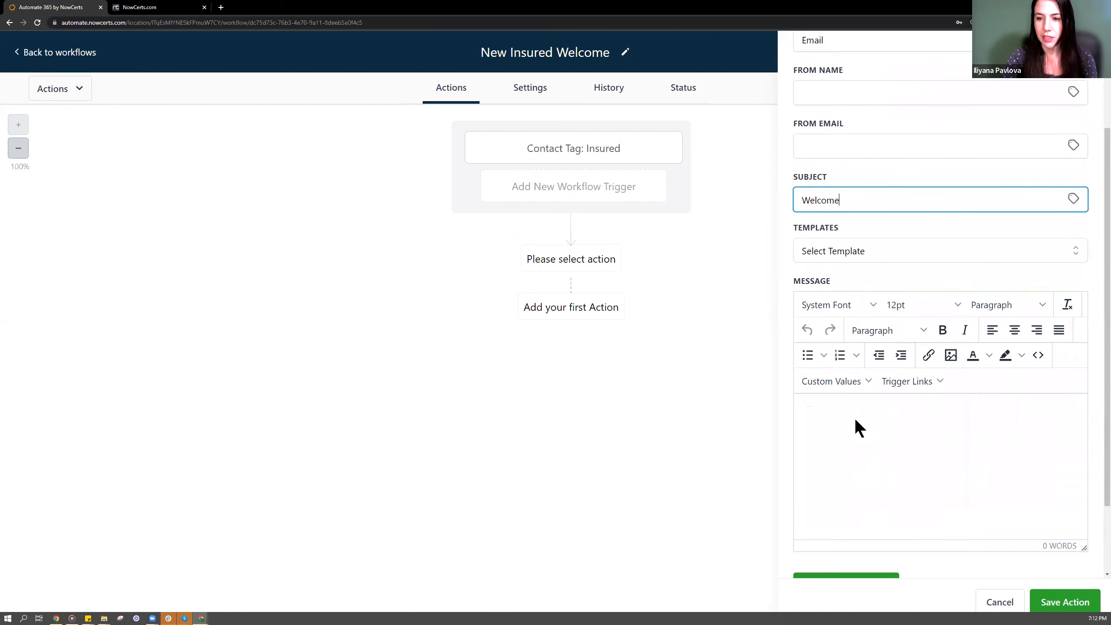
left_click(856, 410)
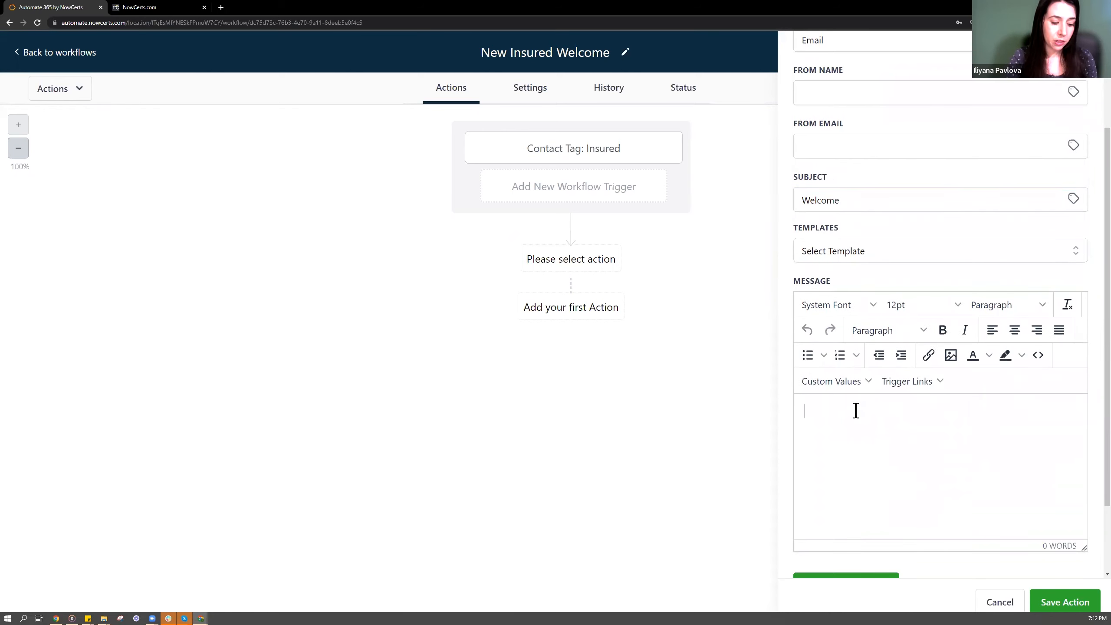
type("Welcome")
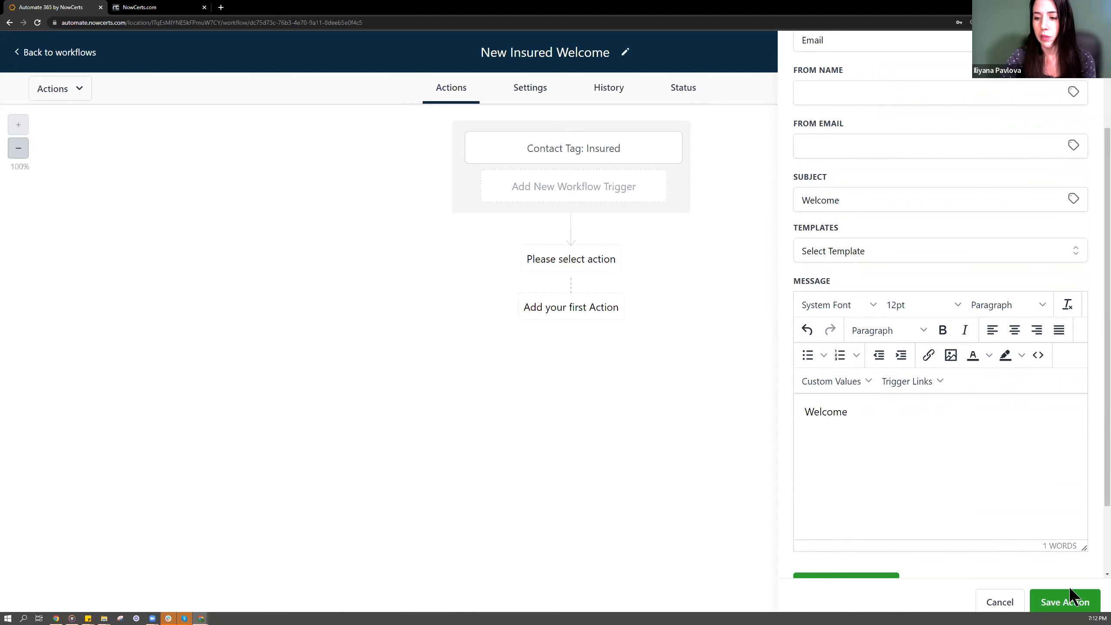
Examine the email action's sender name and sender email fields and browse the available email templates
scroll(1043, 512, "down", 2)
scroll(1041, 511, "up", 4)
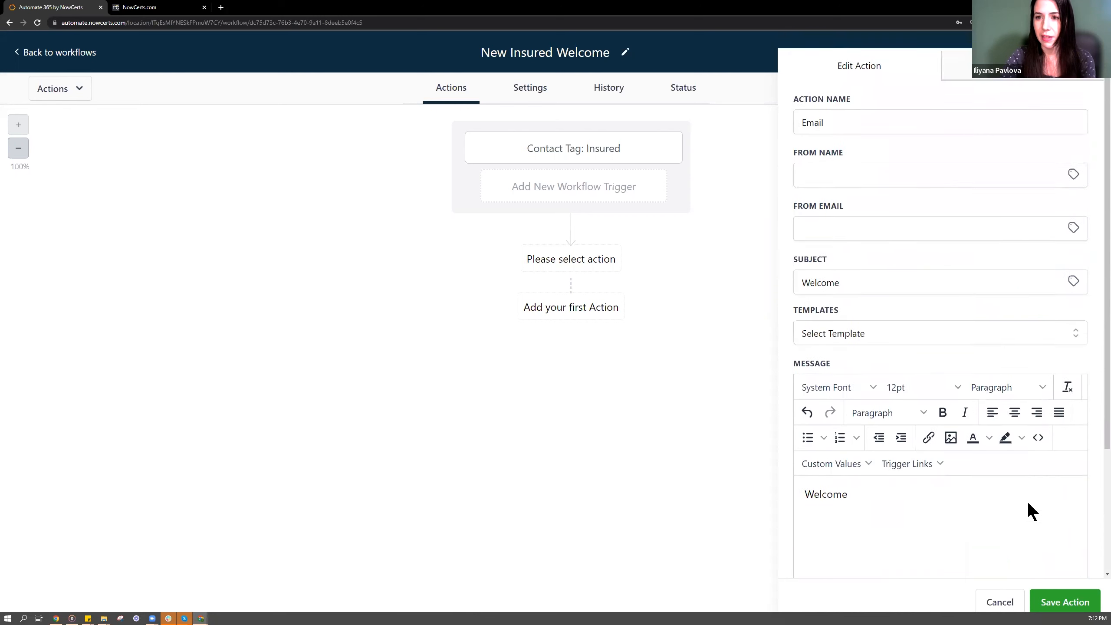
scroll(1028, 501, "up", 1)
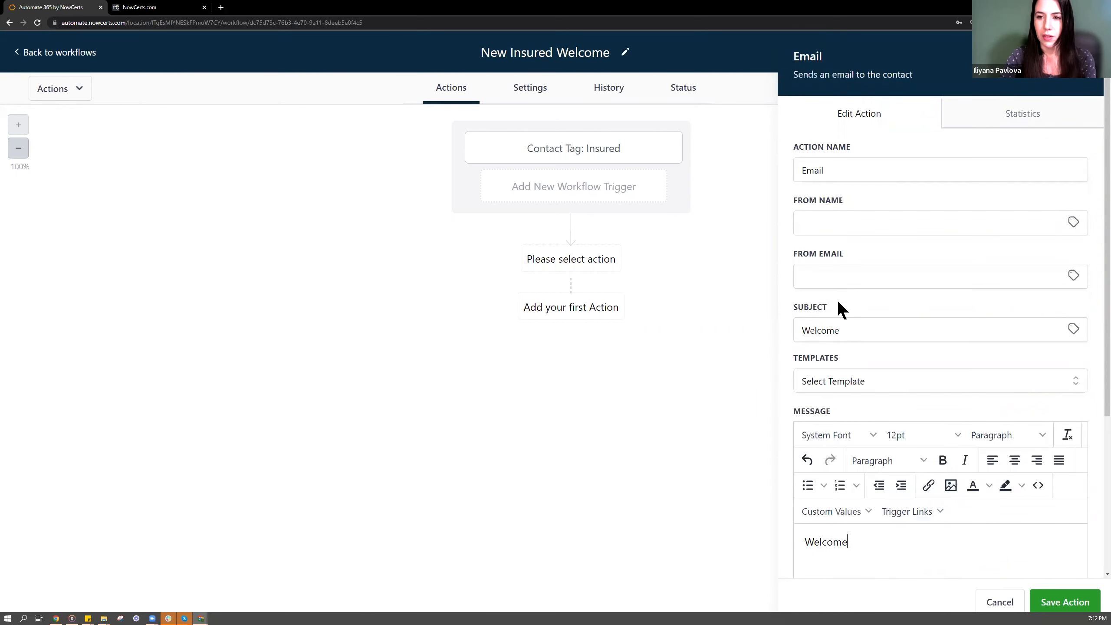
left_click(845, 223)
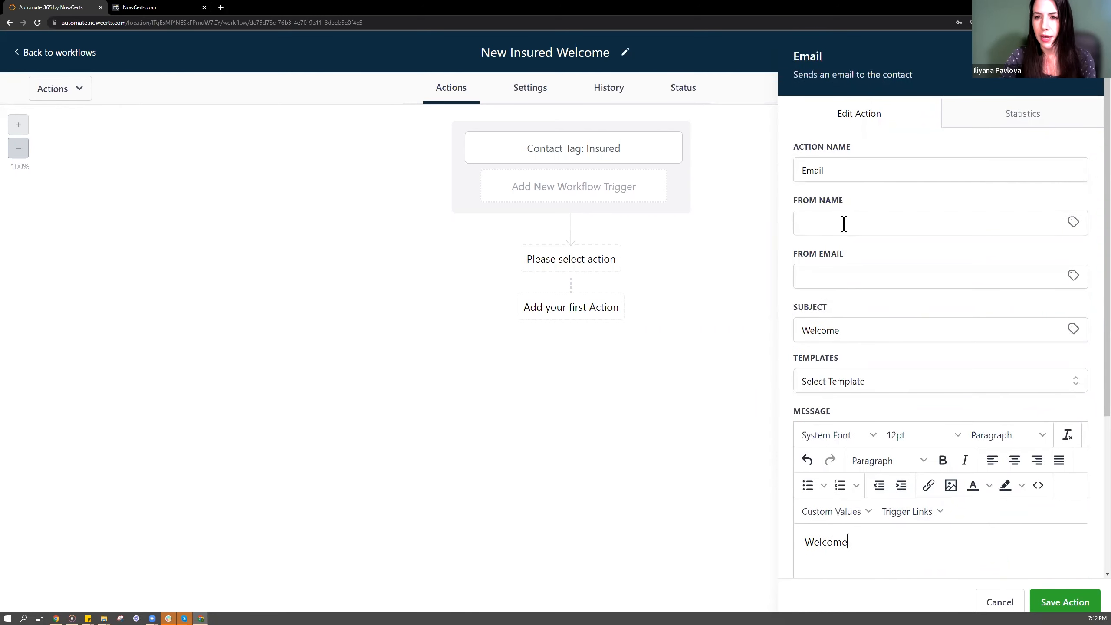
left_click(816, 275)
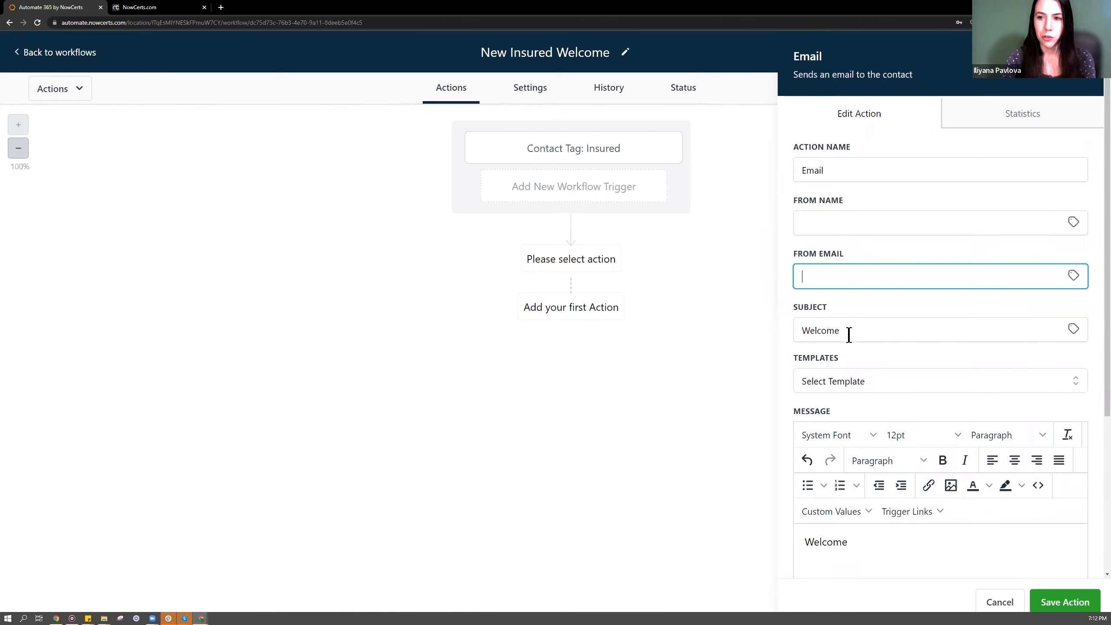
scroll(892, 303, "down", 2)
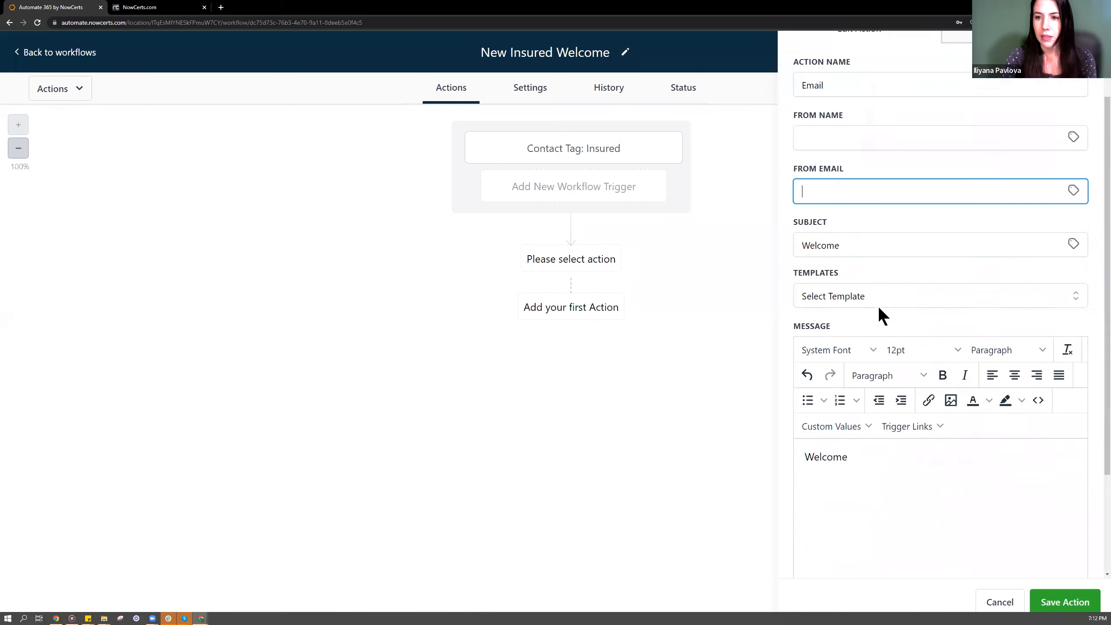
scroll(871, 315, "up", 1)
left_click(865, 333)
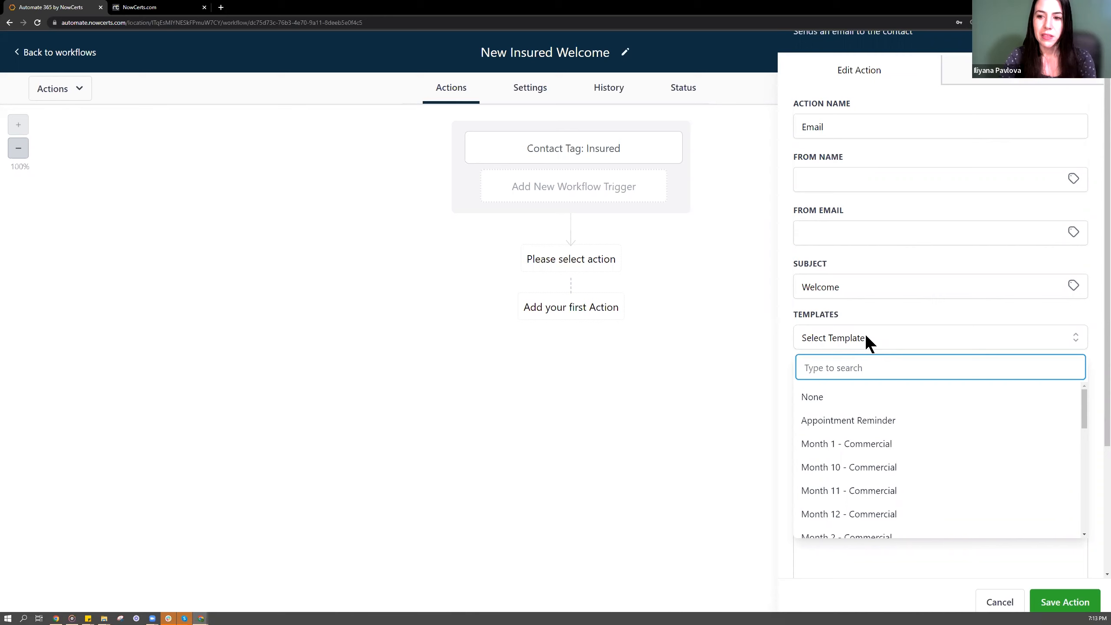
scroll(895, 407, "down", 4)
scroll(896, 403, "down", 2)
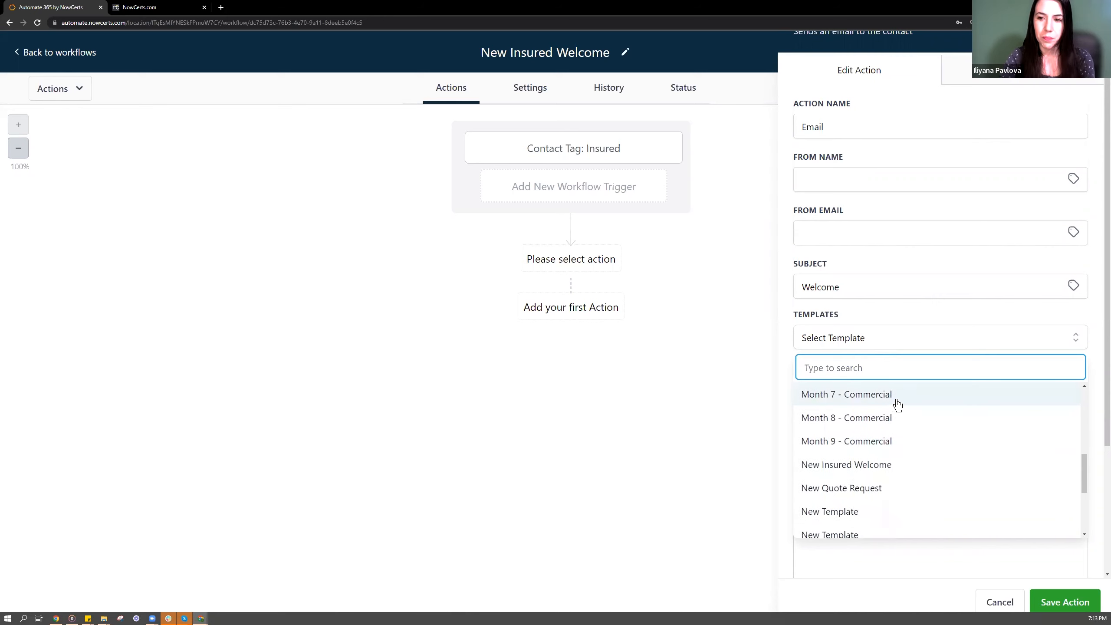
scroll(906, 357, "up", 1)
left_click(906, 357)
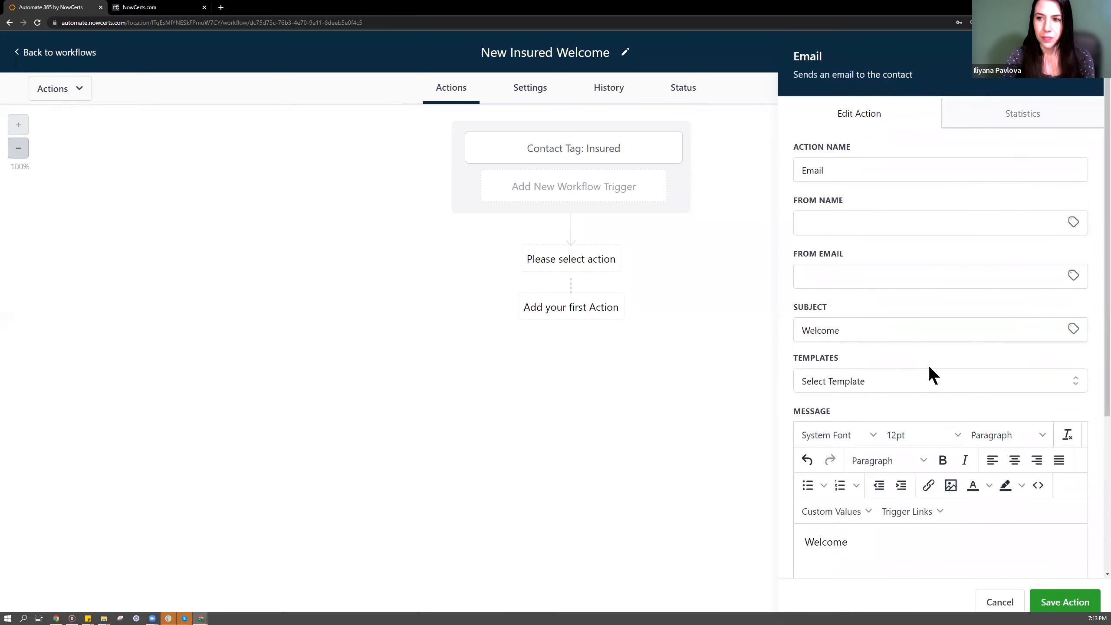
Save the welcome email action to the workflow
scroll(935, 362, "down", 5)
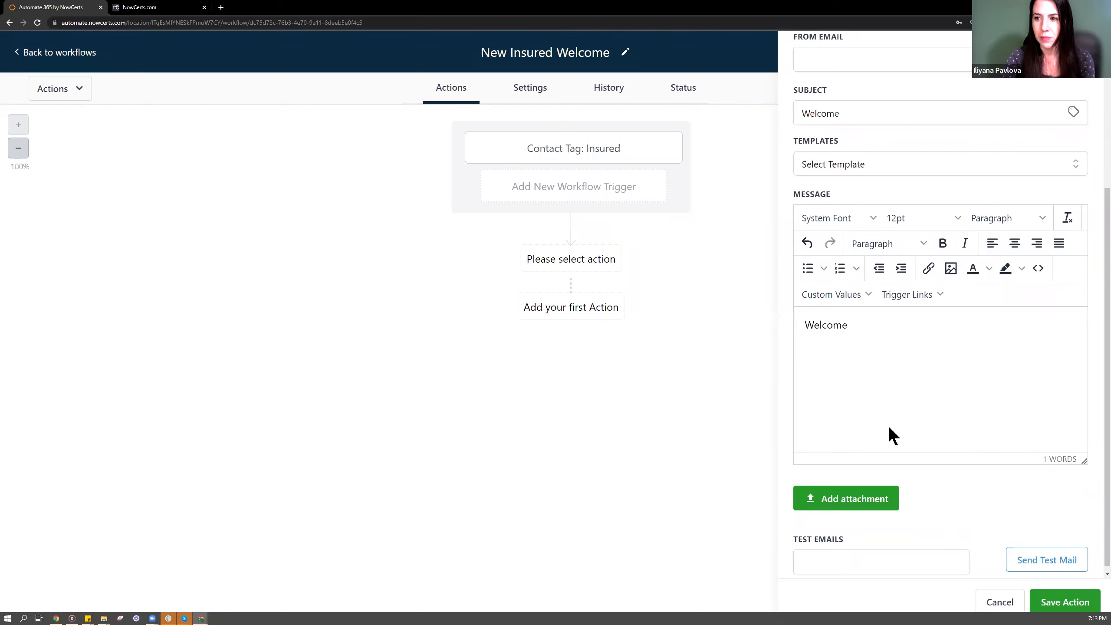
left_click(1065, 602)
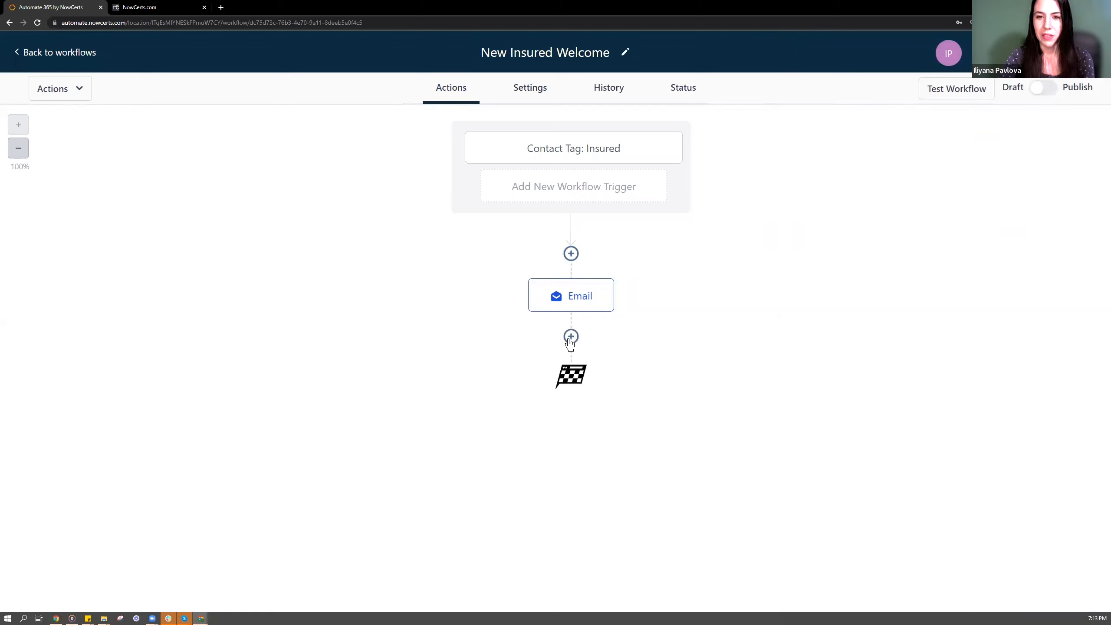
Add an If / Else action between the Contact Tag trigger and the Email action
left_click(571, 254)
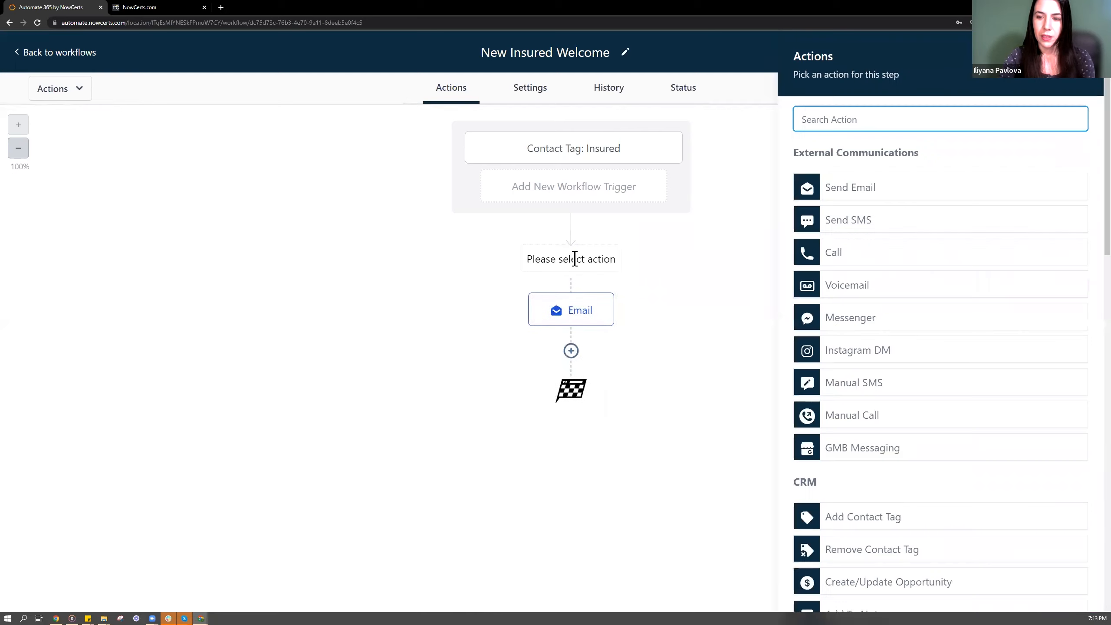
type("if")
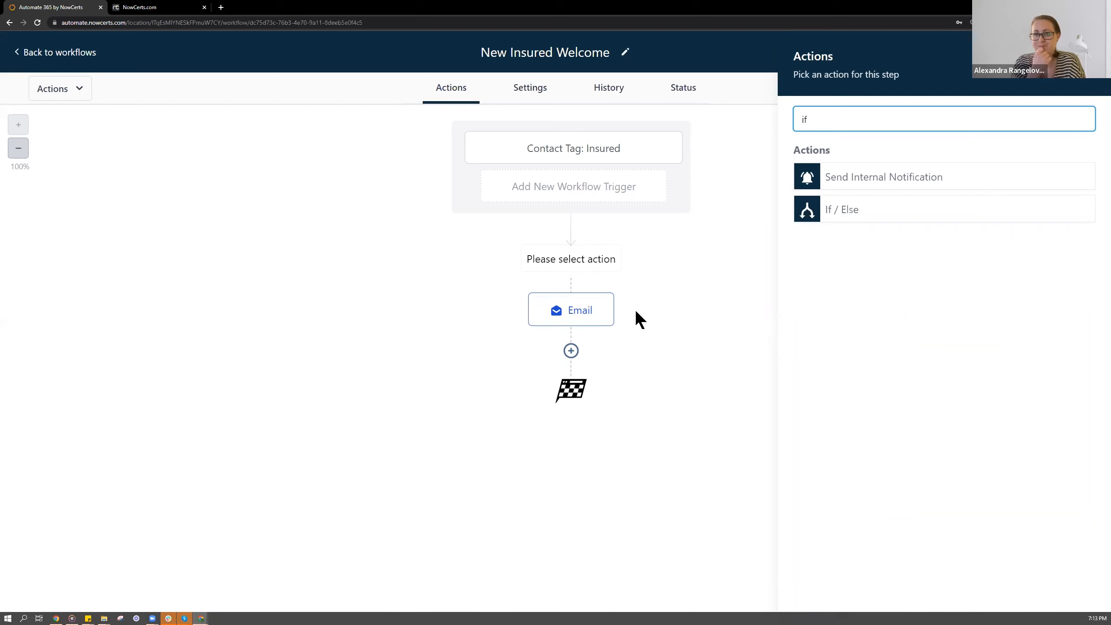
left_click(849, 213)
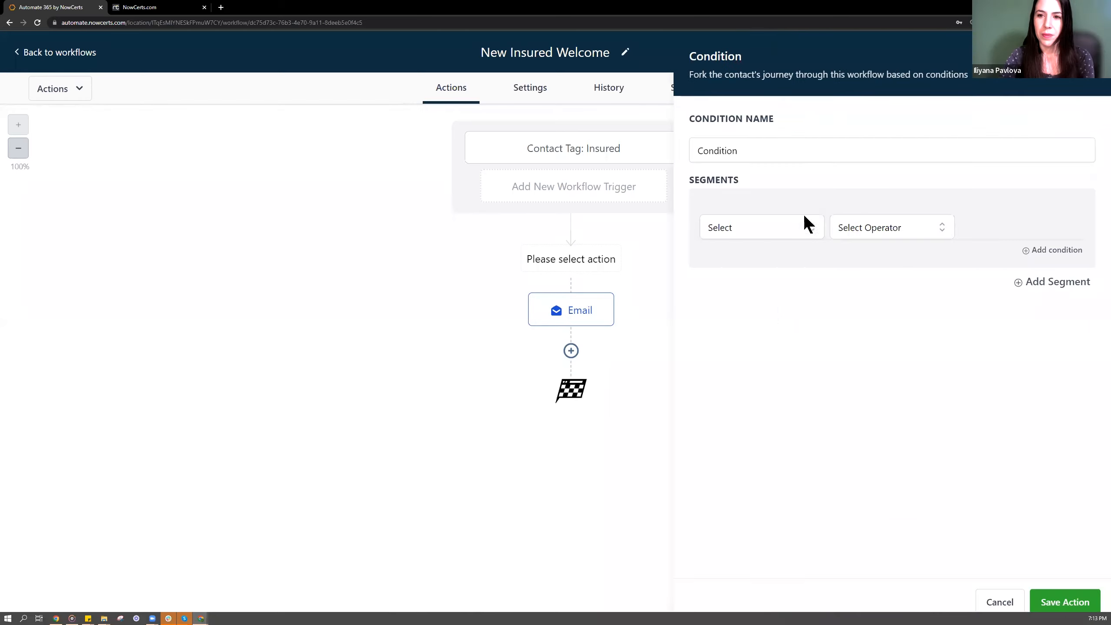
Base the condition's segment on the Tags field from Contact Details with the Includes operator
left_click(802, 221)
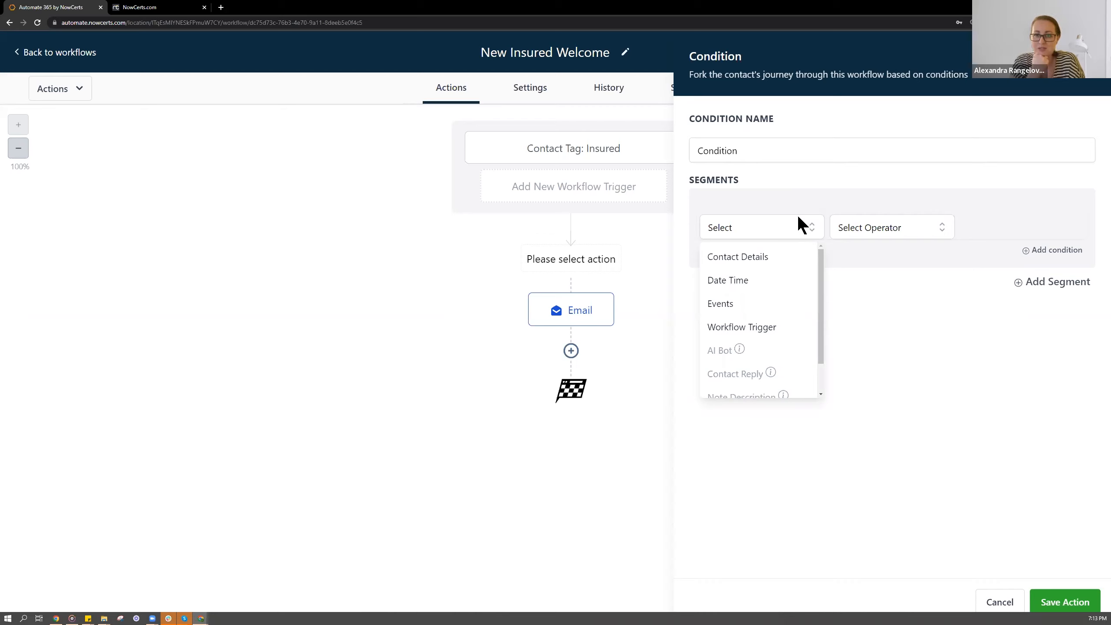
left_click(787, 252)
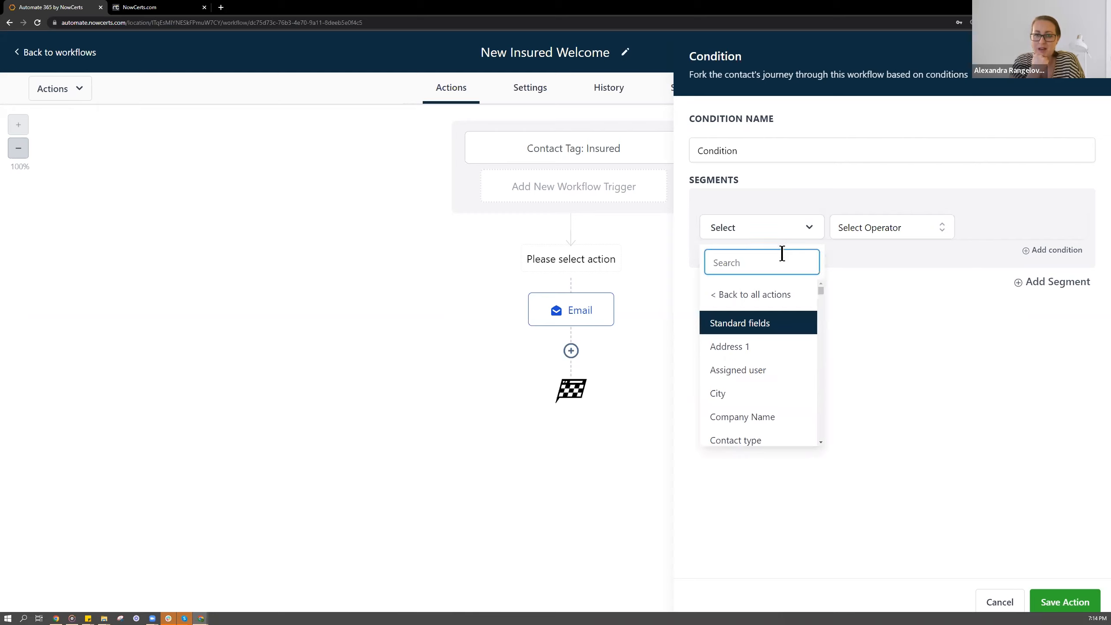
type("tag")
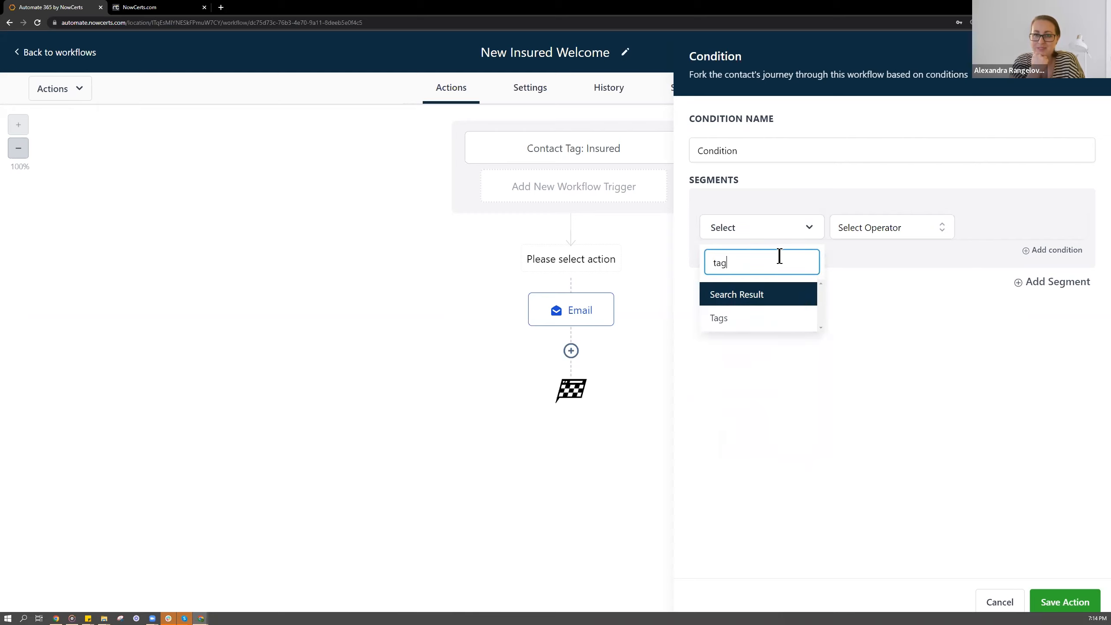
left_click(759, 318)
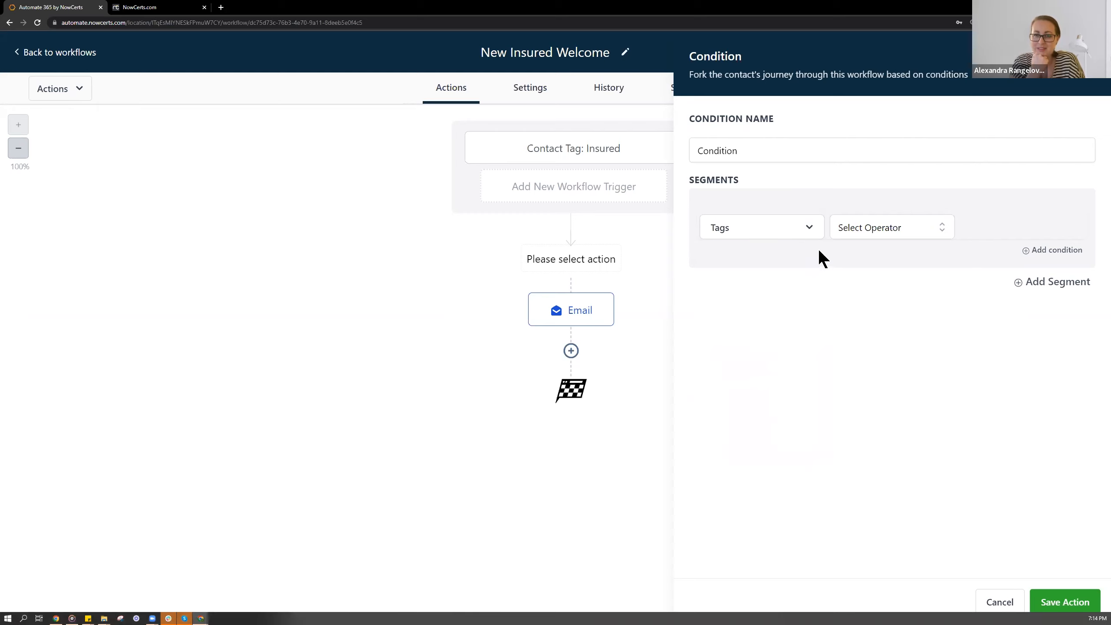
left_click(895, 229)
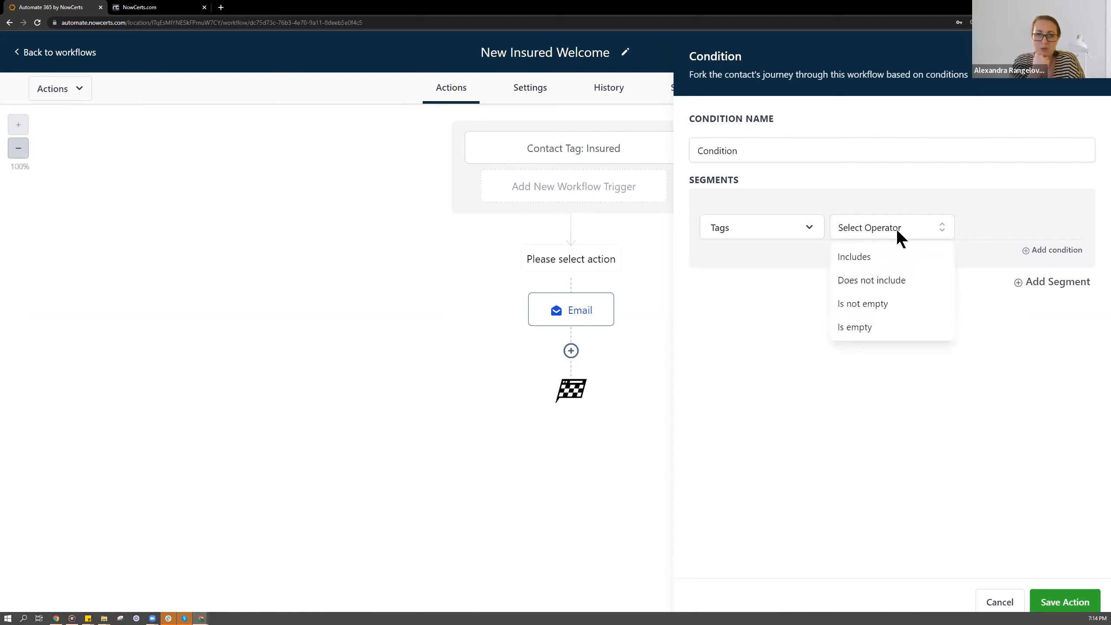
left_click(854, 257)
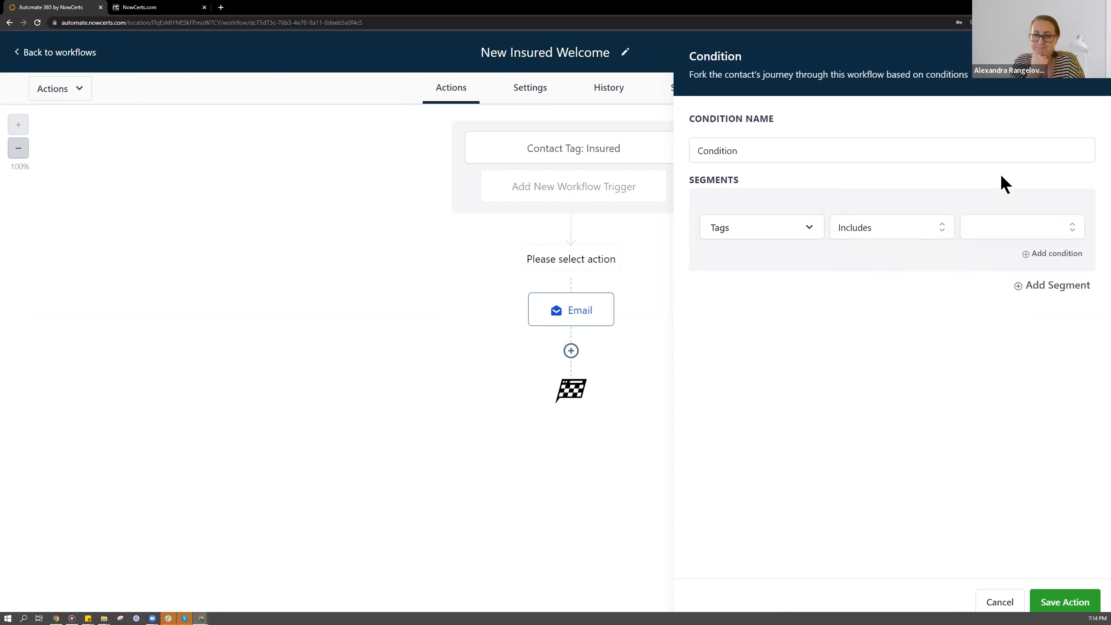
Choose the commercial tag as the condition's value and save the condition
left_click(999, 223)
type("c")
key("BackSpace")
type("comm")
left_click(974, 288)
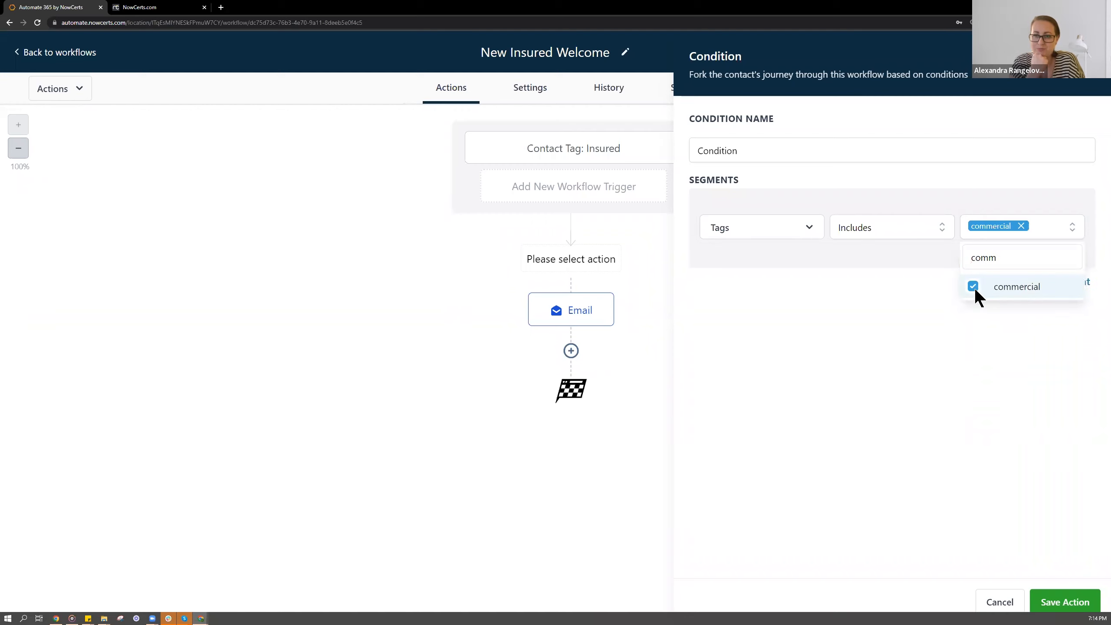
left_click(937, 262)
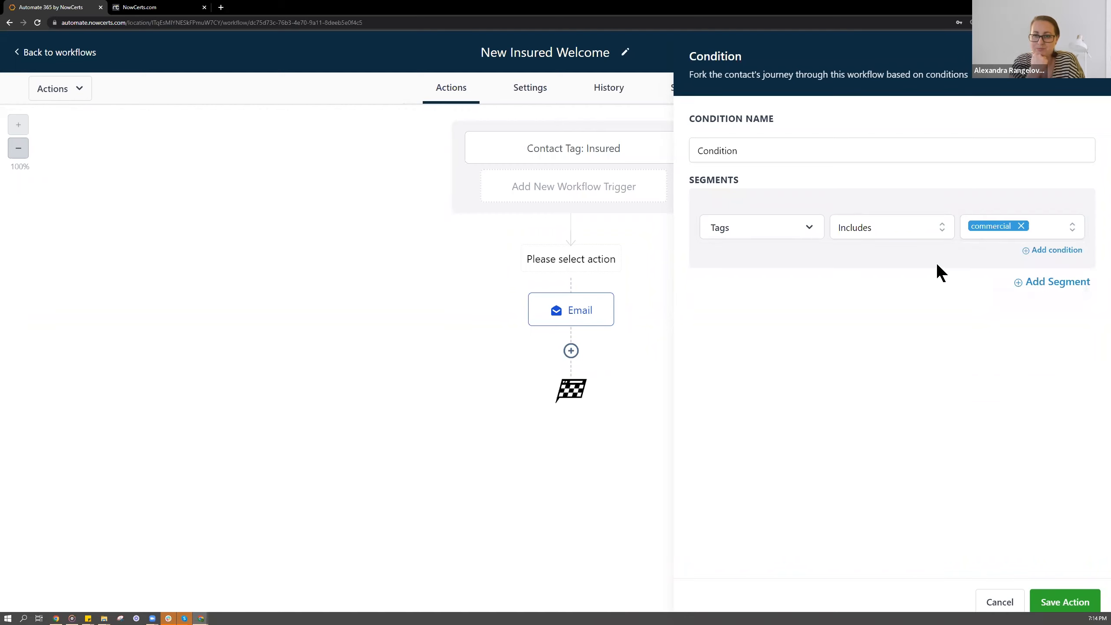
left_click(1064, 603)
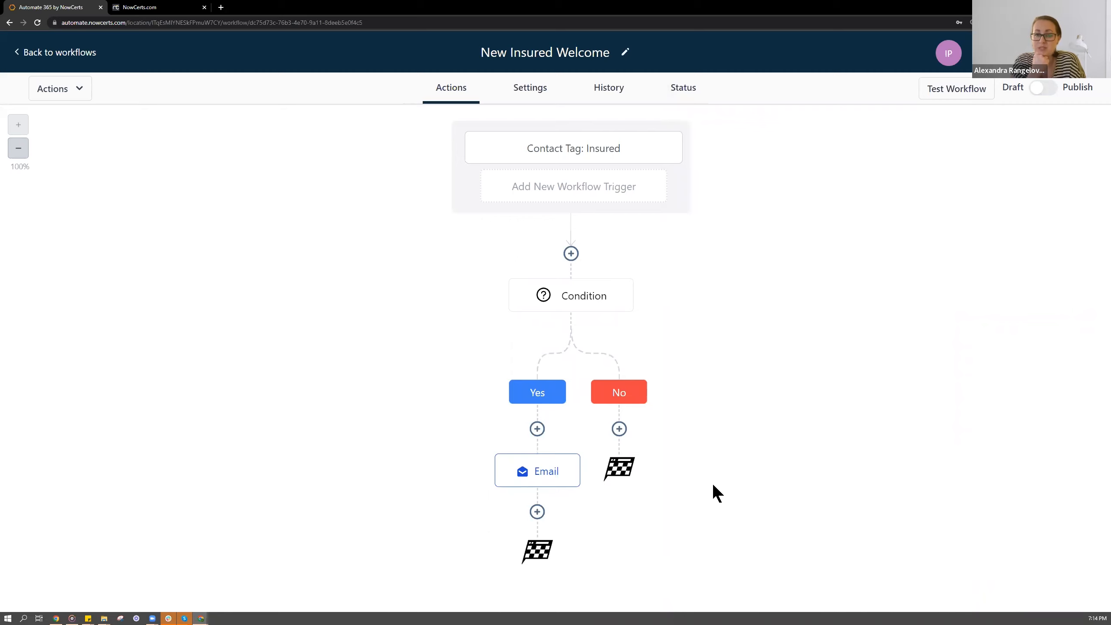
Move the Email action out of the Yes branch to directly above the Condition
left_click(579, 457)
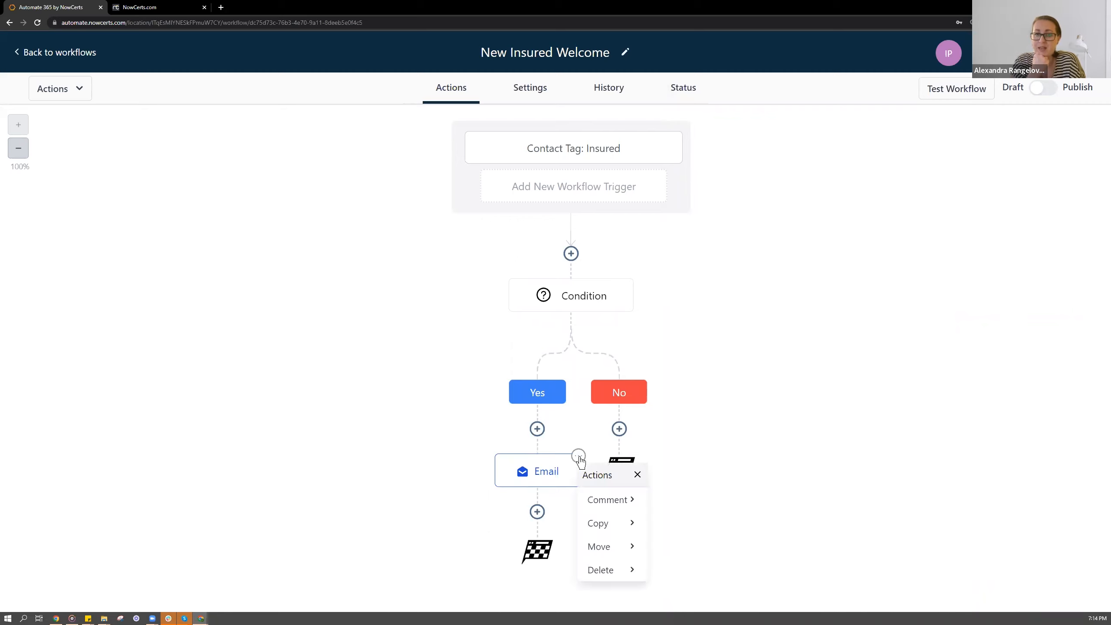
left_click(602, 551)
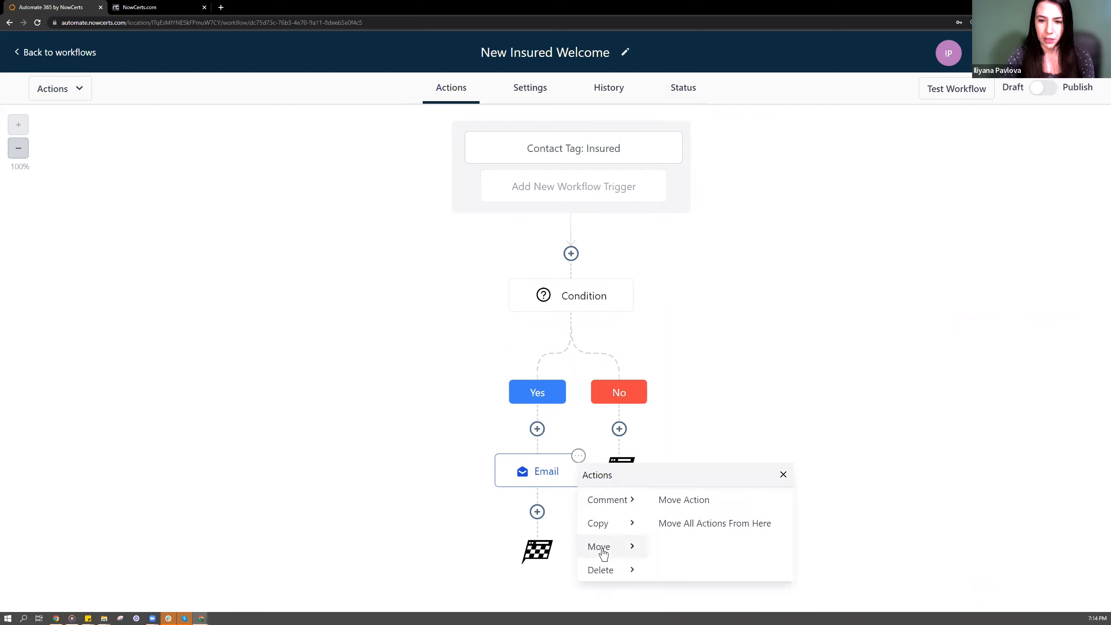
left_click(687, 501)
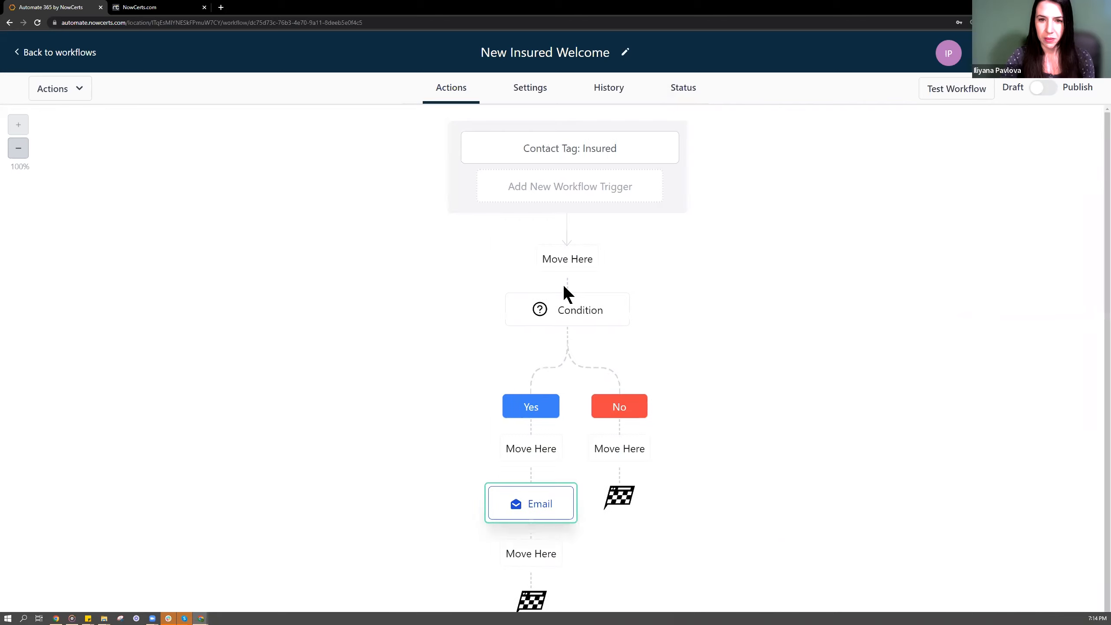
left_click(560, 261)
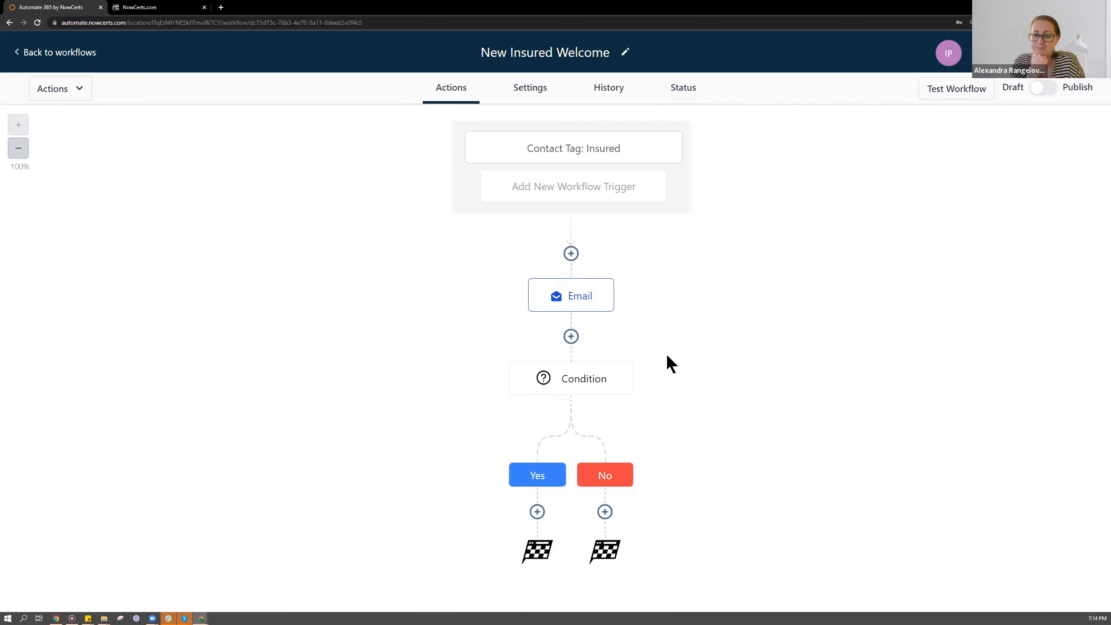
Add a Send Email action to the condition's Yes branch and begin its subject with "Commercial - "
left_click(537, 512)
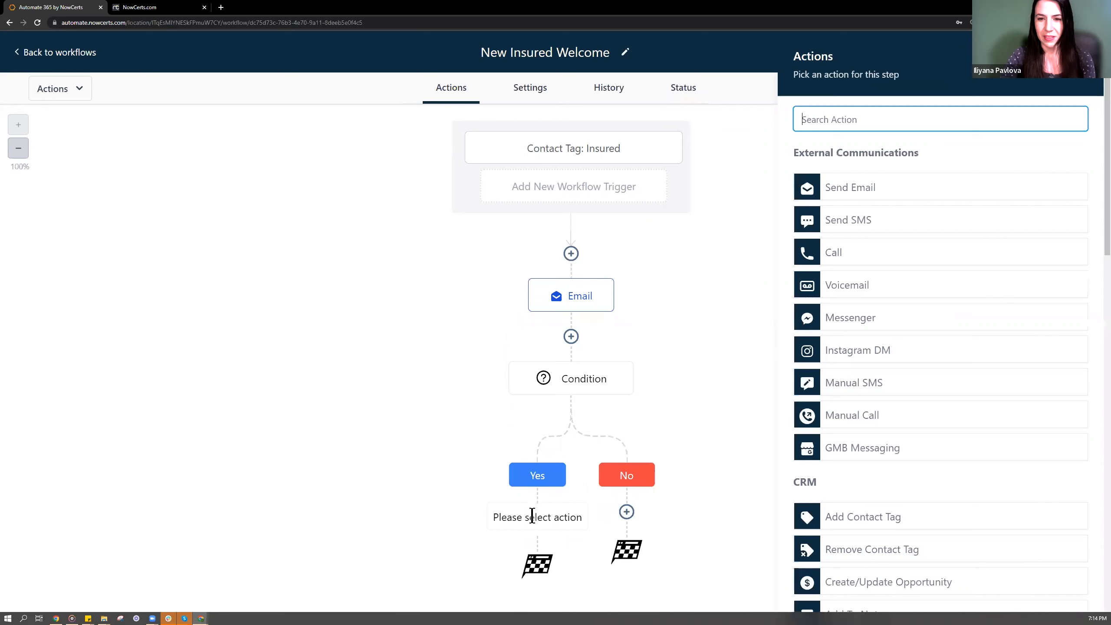
left_click(870, 187)
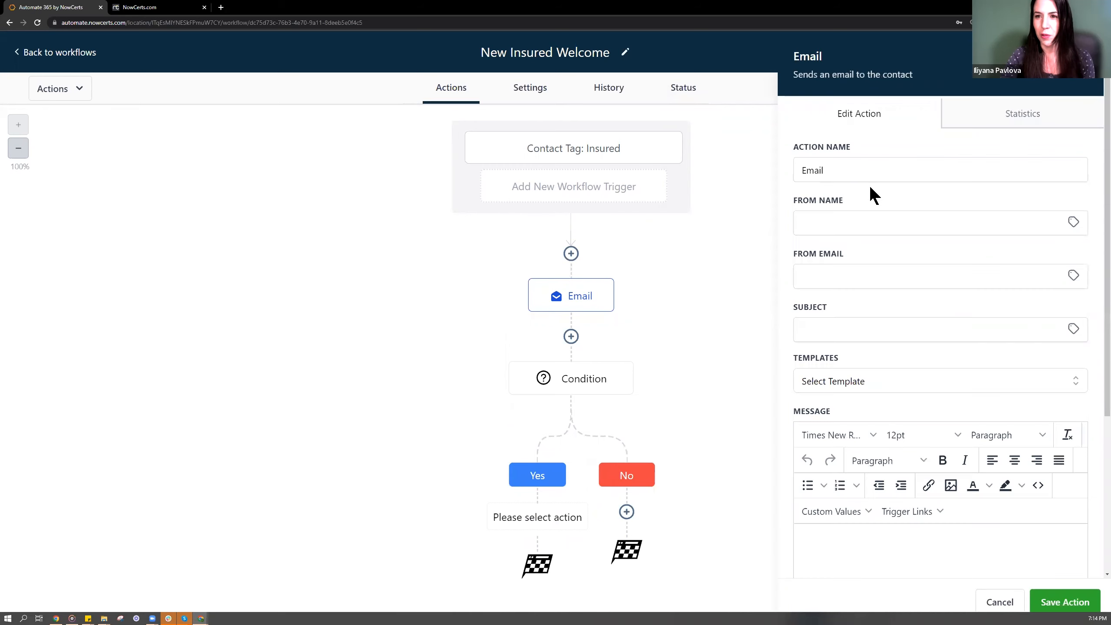
left_click(830, 329)
type("Commercial")
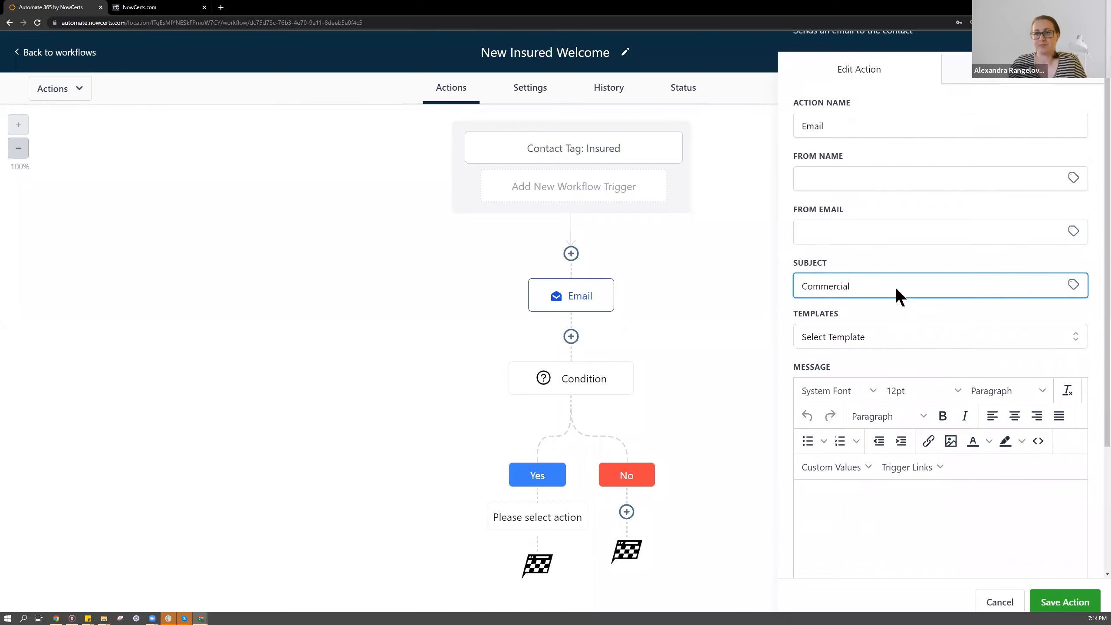
scroll(897, 271, "down", 2)
type("-")
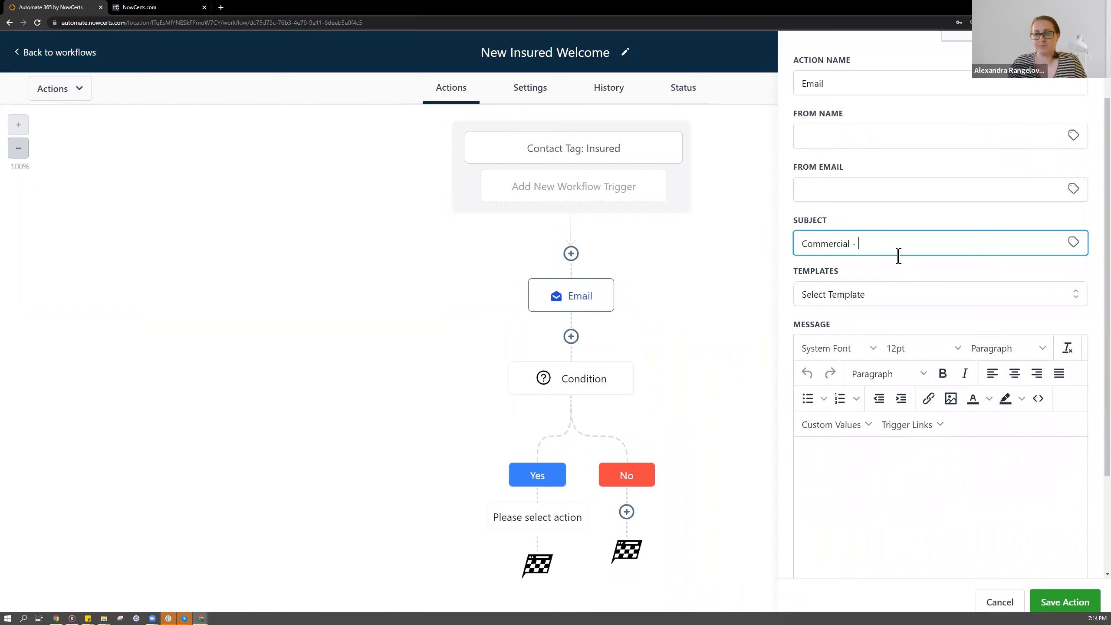
Insert the contact's Company Name custom value after the dash in the email subject
left_click(1074, 246)
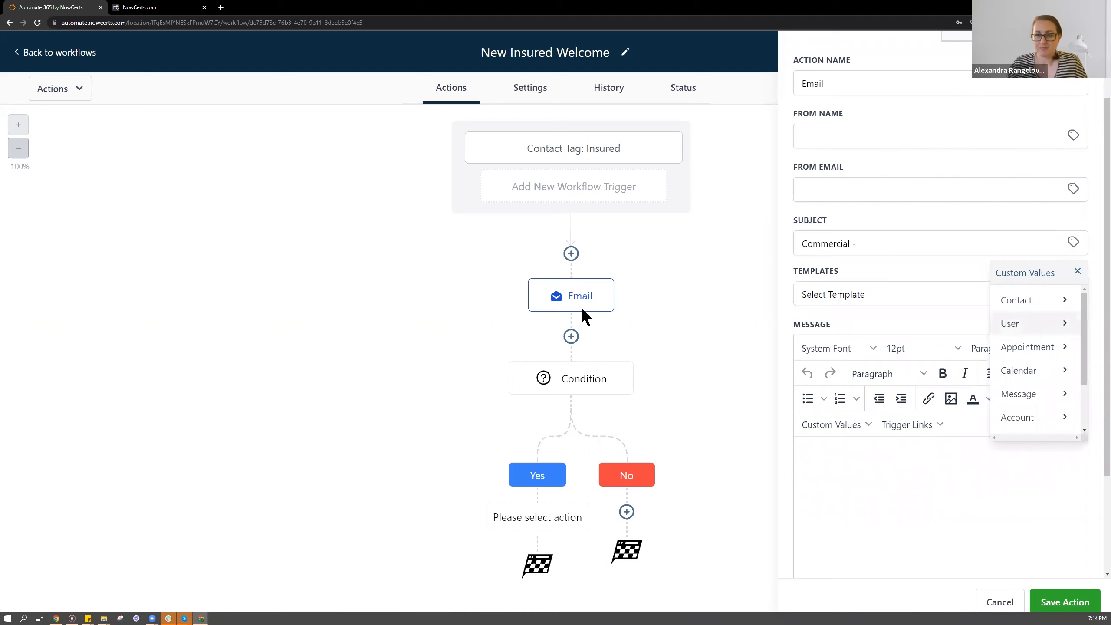
left_click(1016, 300)
scroll(1054, 379, "down", 2)
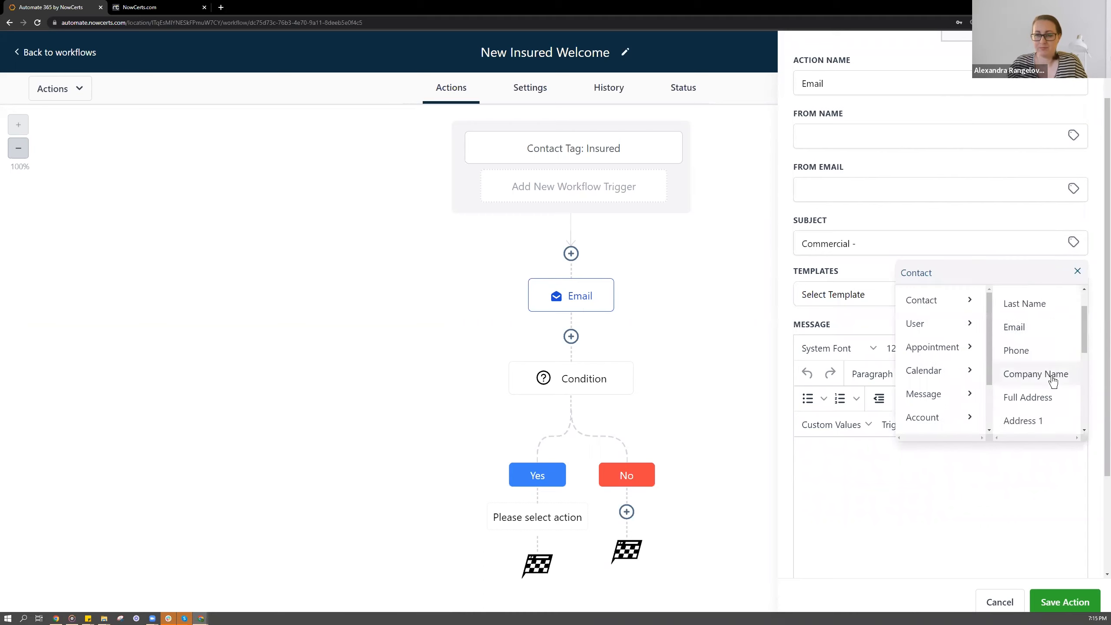
left_click(1049, 372)
left_click(987, 240)
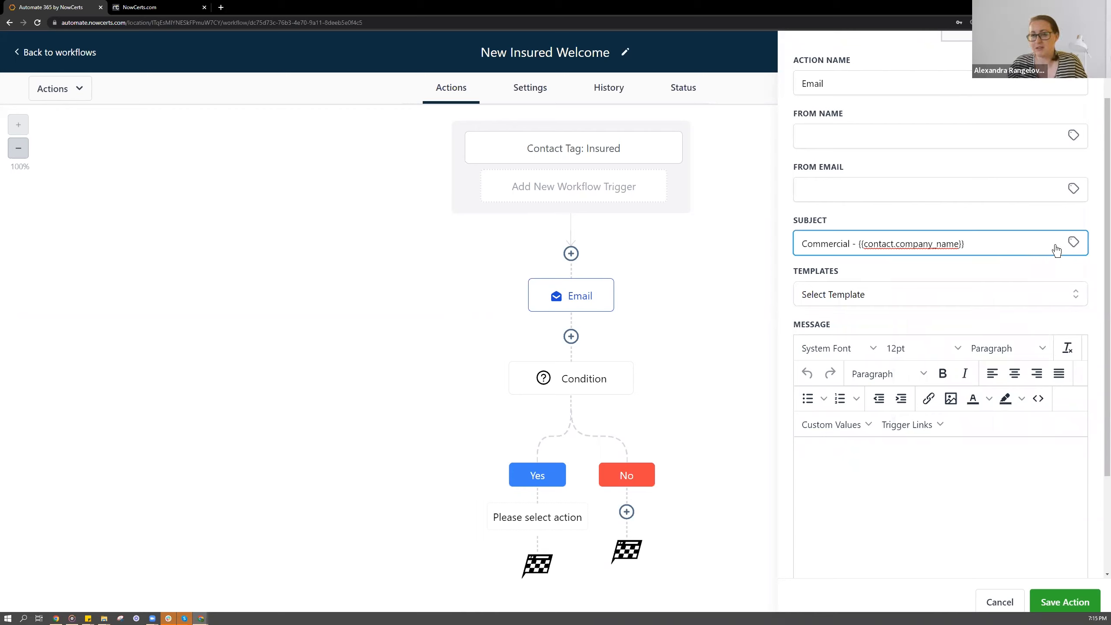
left_click(1073, 243)
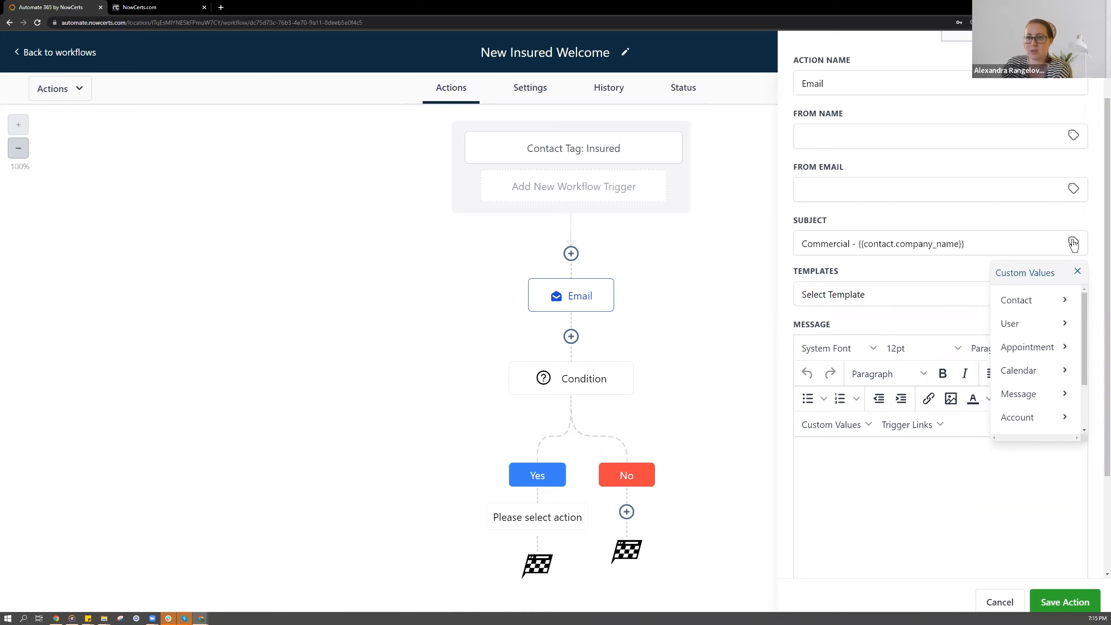
left_click_drag(966, 243, 858, 245)
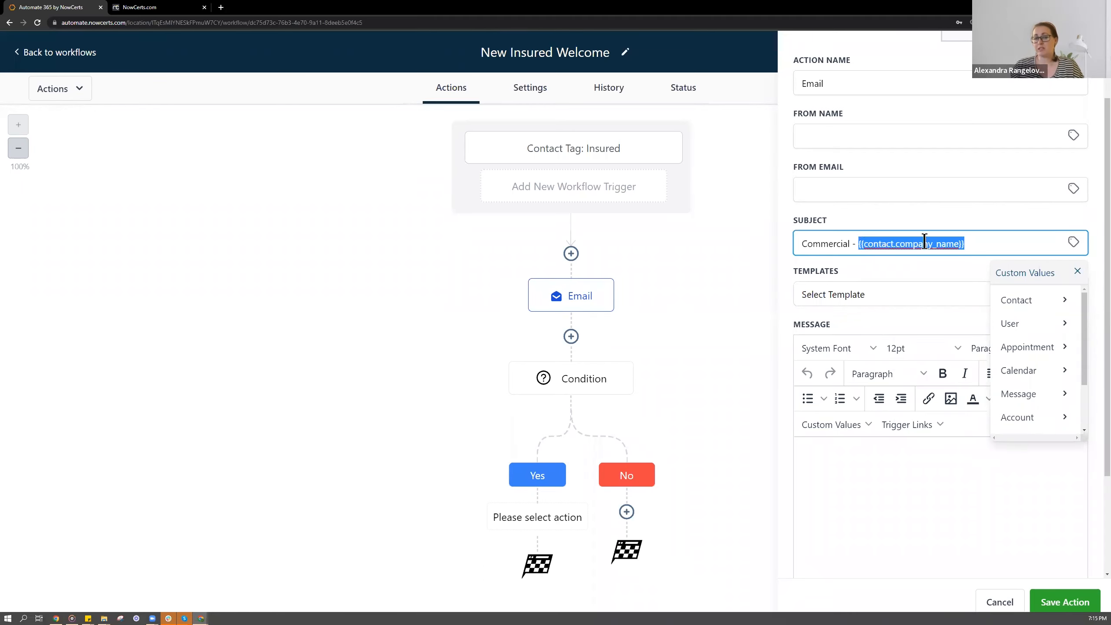
left_click(979, 241)
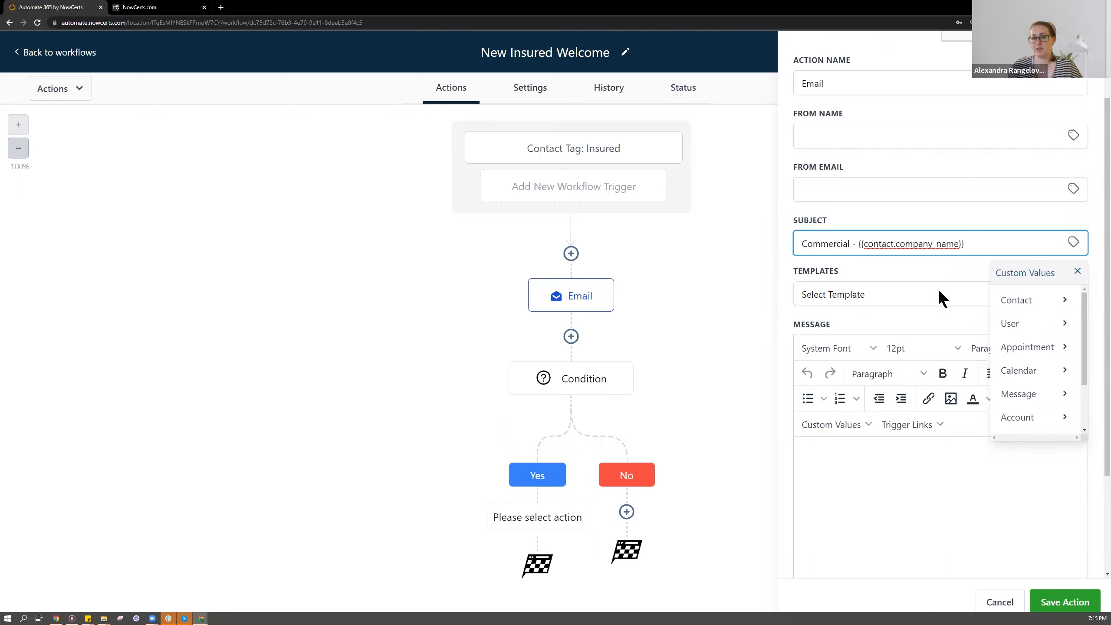
Begin the email message with the greeting "Hi", the contact's First Name custom value and a comma, followed by a line break
left_click(853, 455)
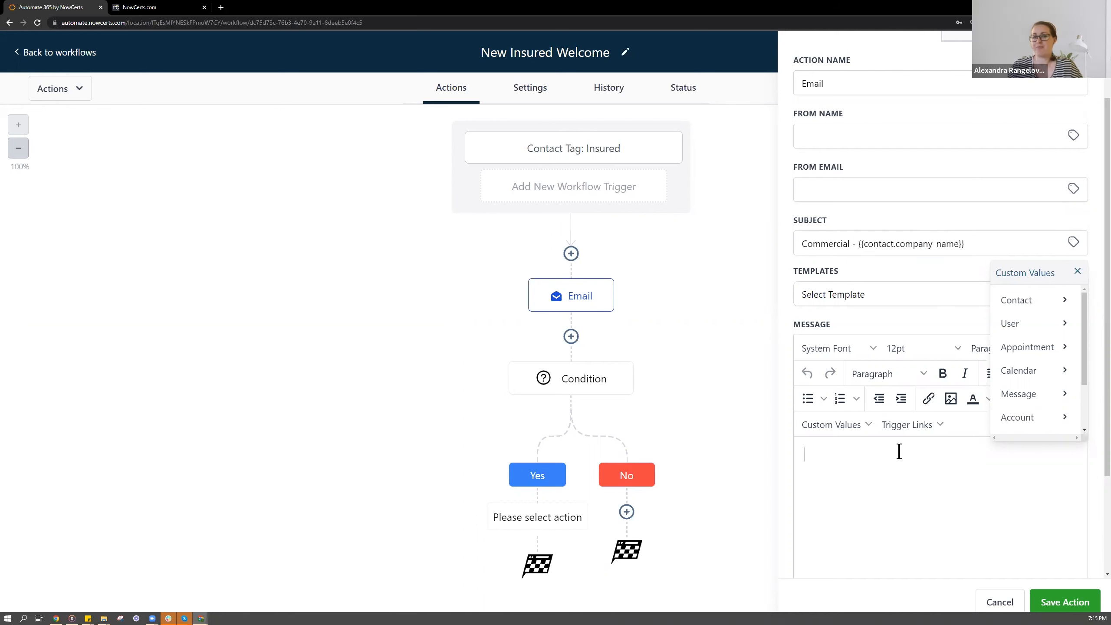
scroll(892, 455, "down", 3)
left_click(1078, 141)
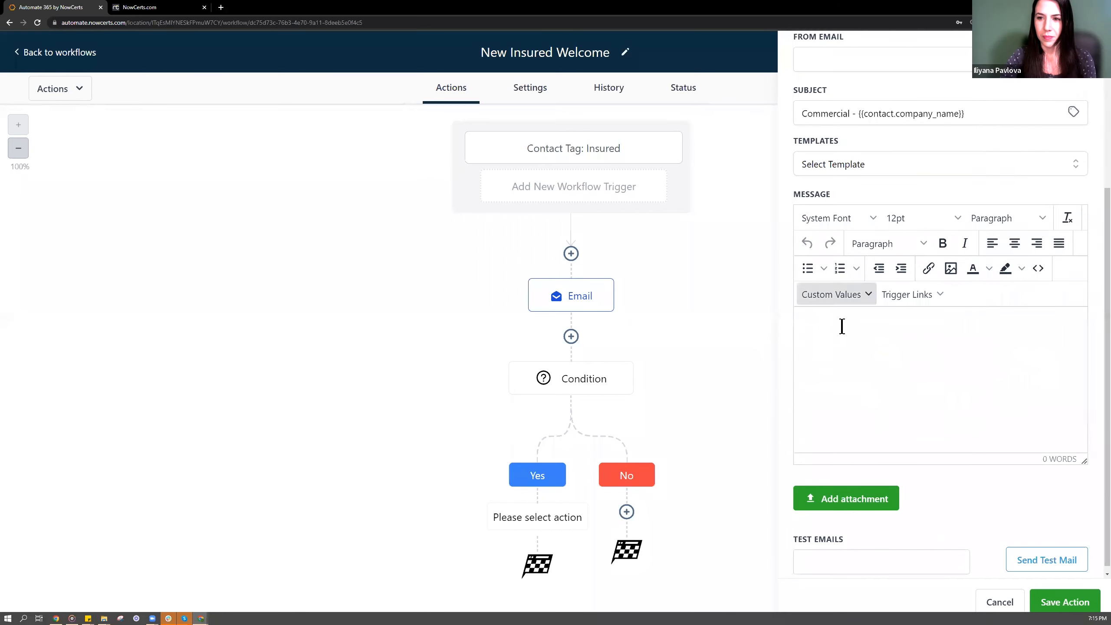
left_click(815, 324)
type("Hi")
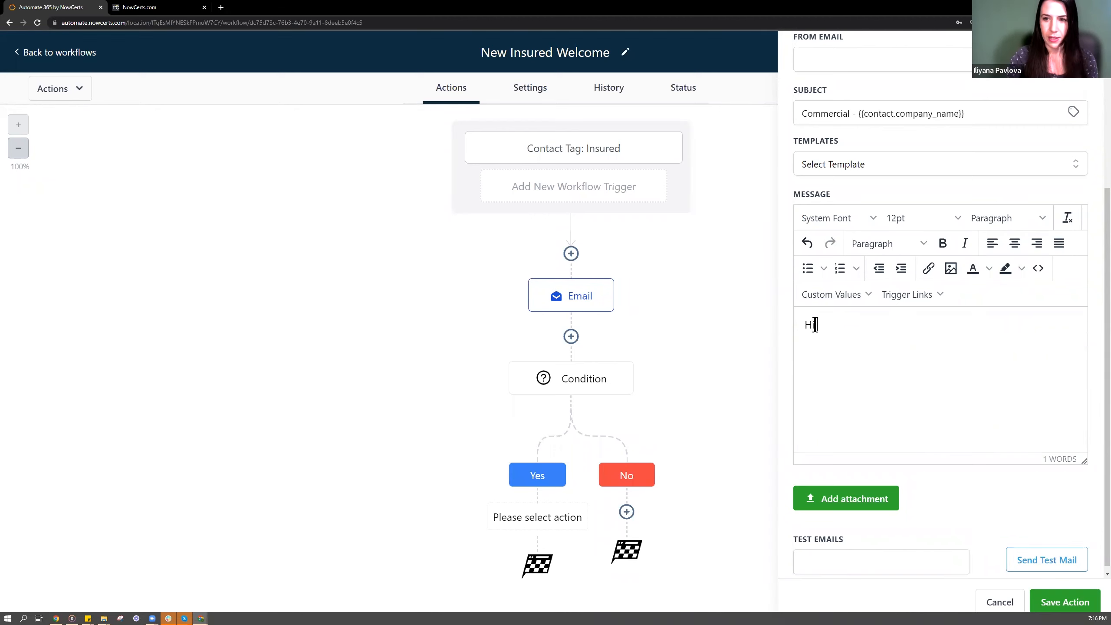
left_click(847, 292)
mouse_move(859, 325)
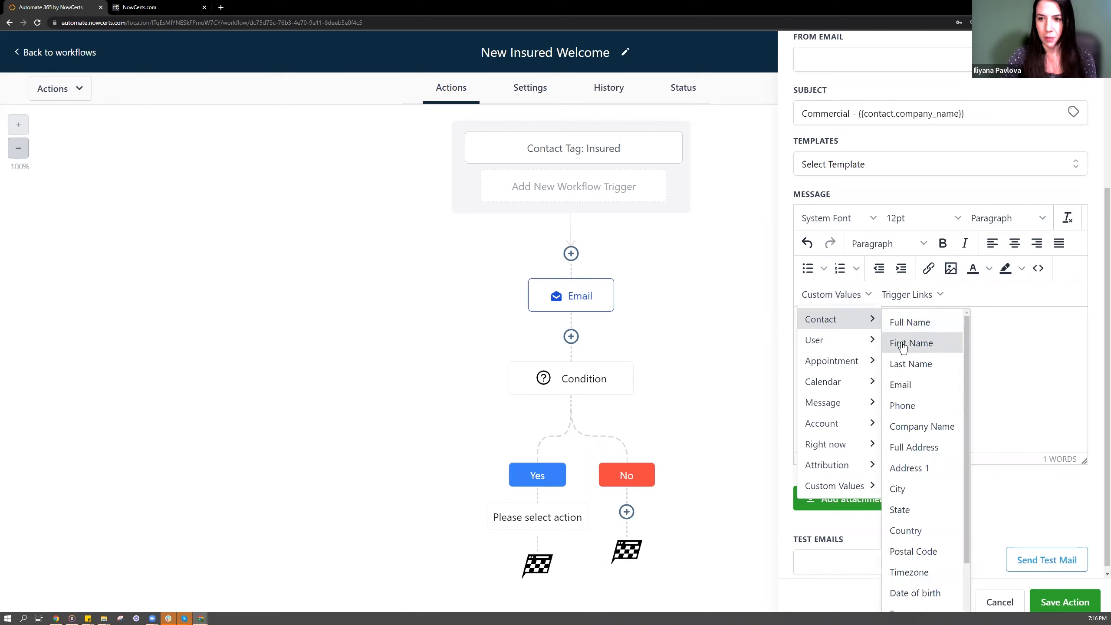
left_click(931, 343)
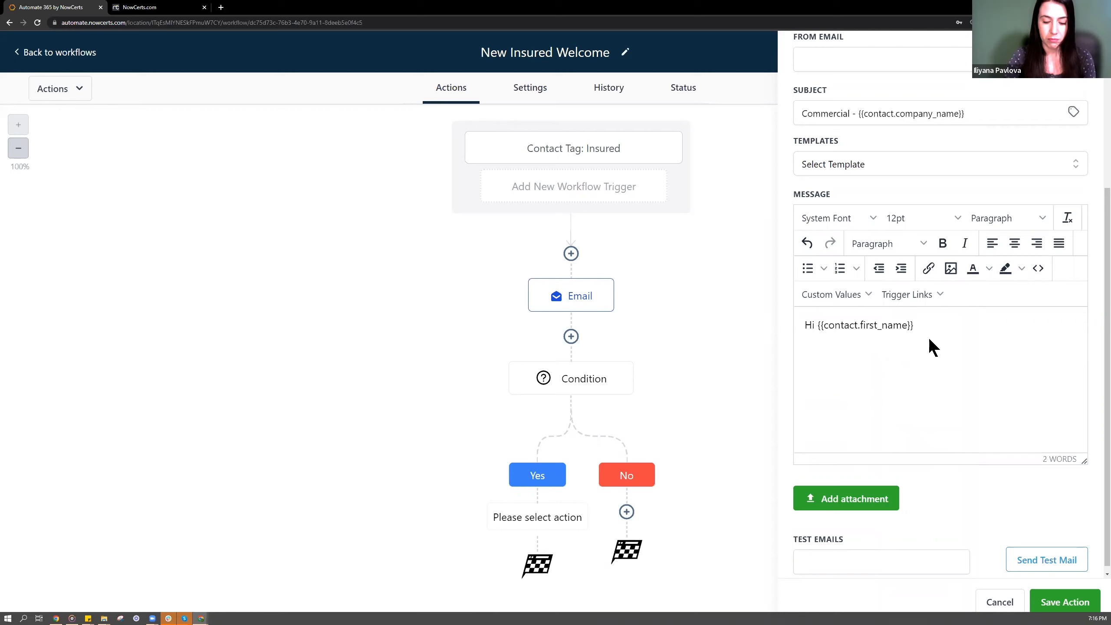
type(",")
key("Return")
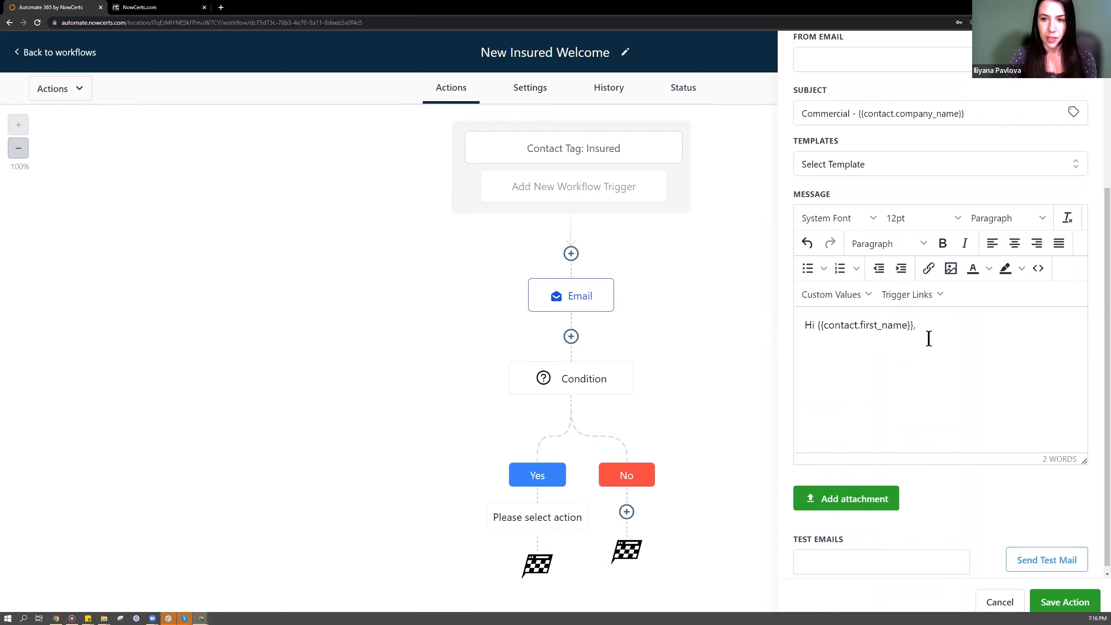
End the message with "Regards," and the user's Signature custom value, with two extra blank lines above the closing
type("Regards,")
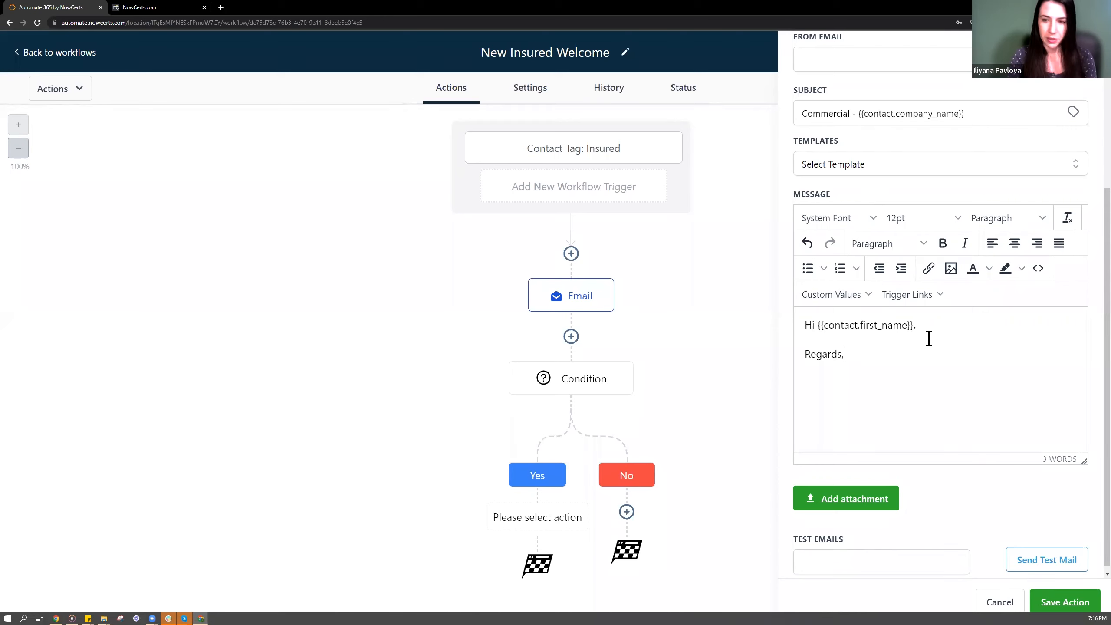
left_click(872, 293)
mouse_move(846, 341)
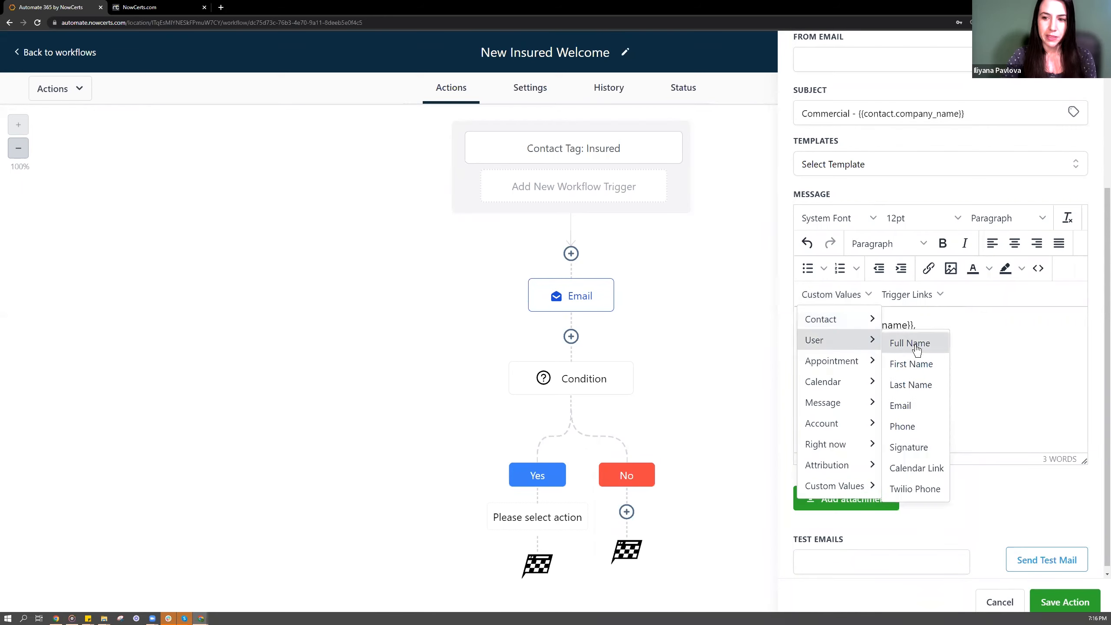
left_click(918, 455)
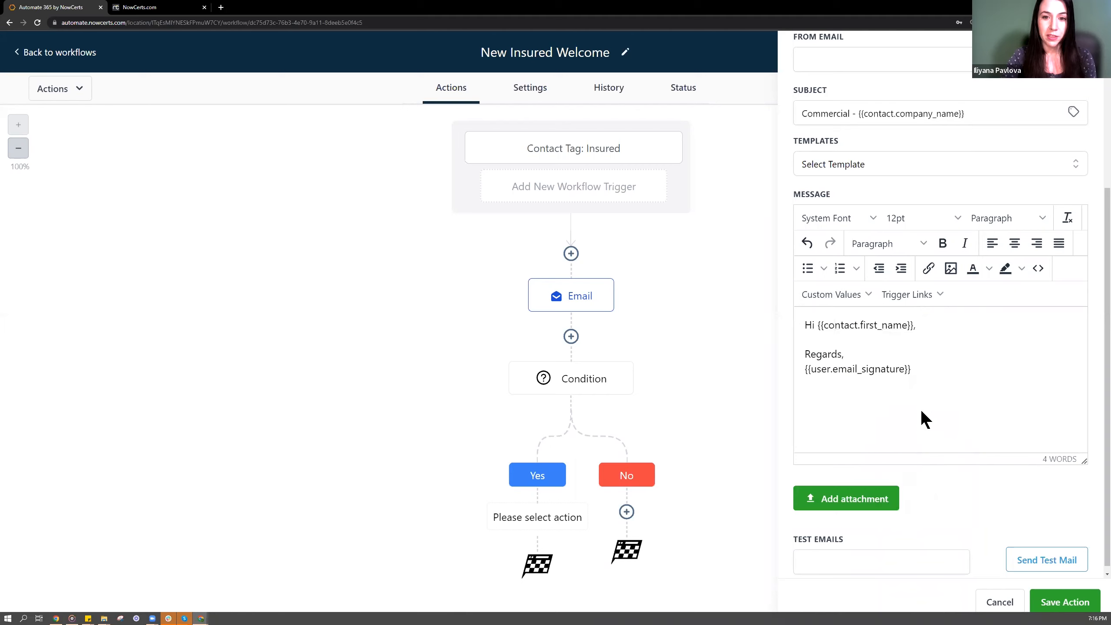
left_click(835, 337)
key("Return")
key("Return")
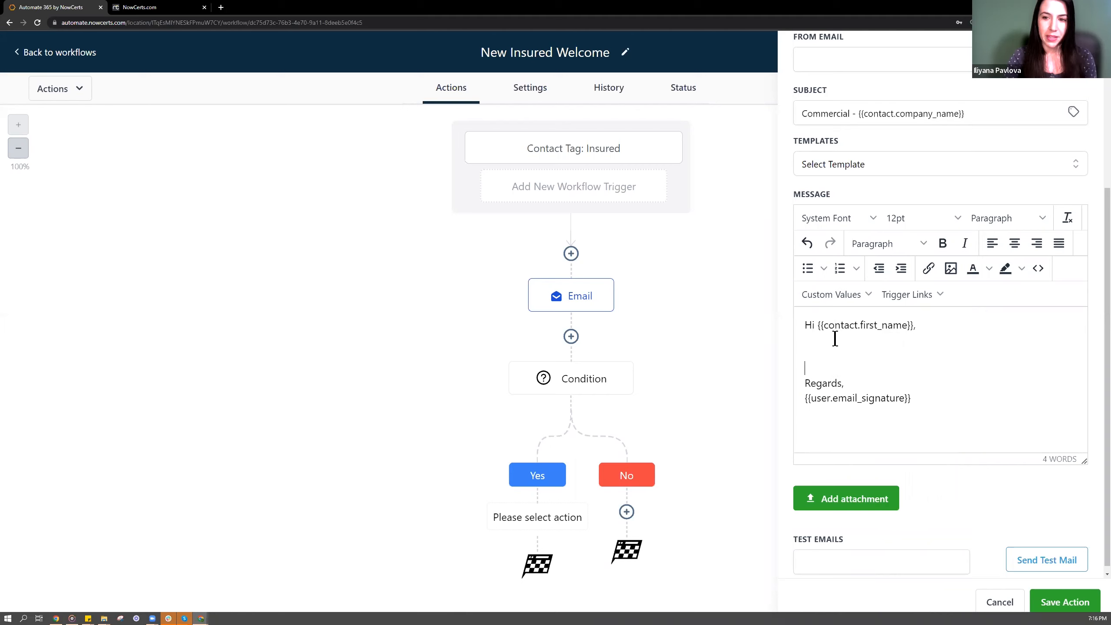
Look through the contact's custom fields available for the message, as far as the Effective Date entries, without inserting any
left_click(863, 291)
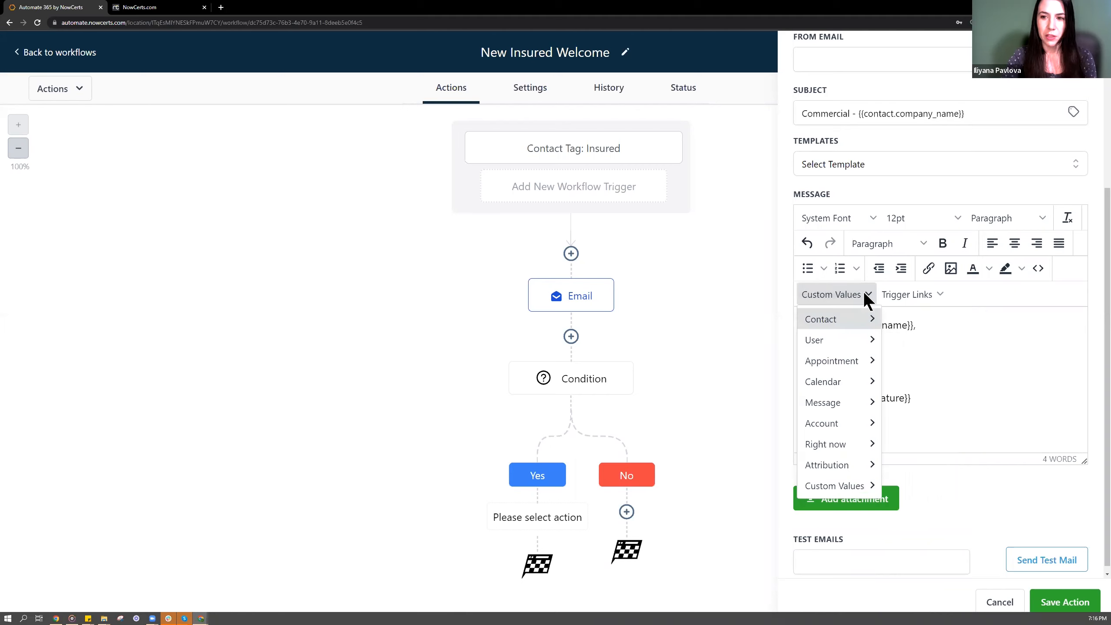
mouse_move(862, 322)
scroll(935, 559, "down", 1)
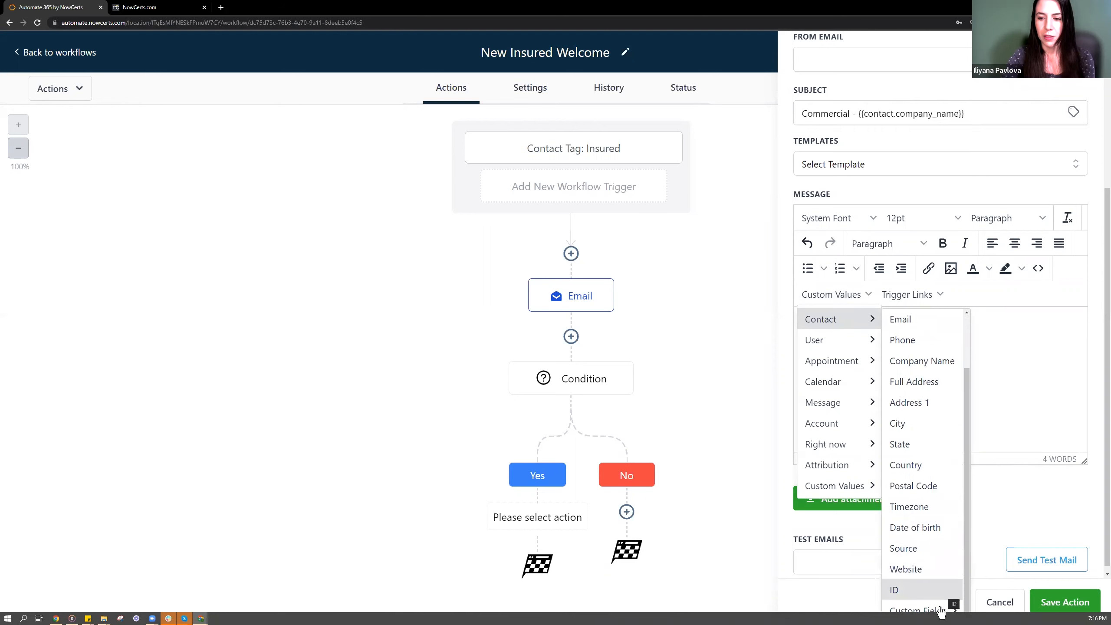
mouse_move(951, 615)
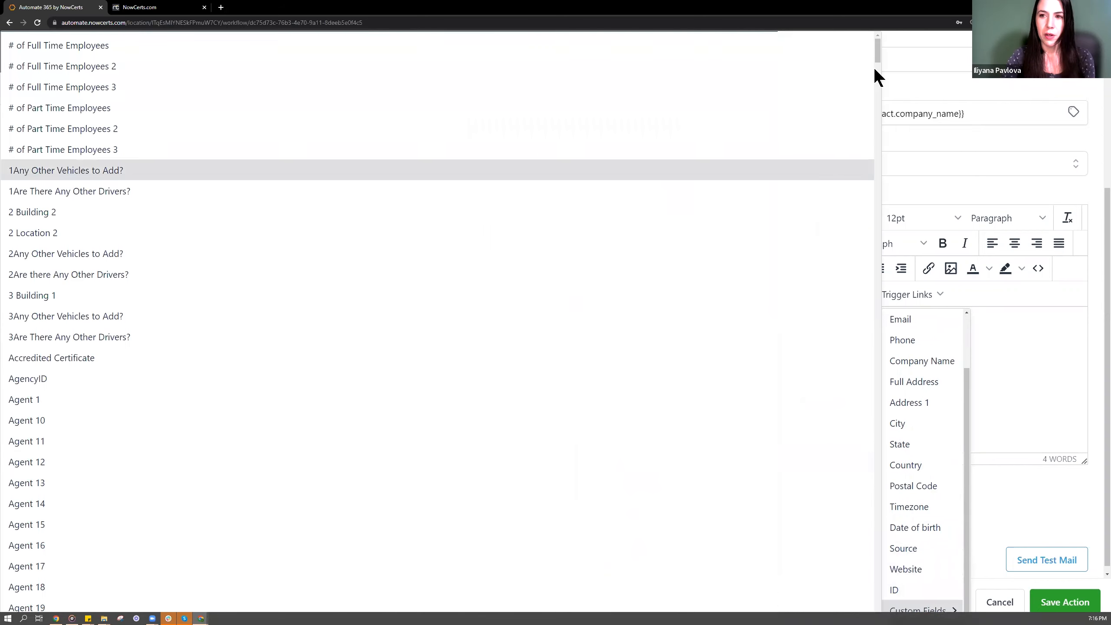
scroll(863, 148, "down", 20)
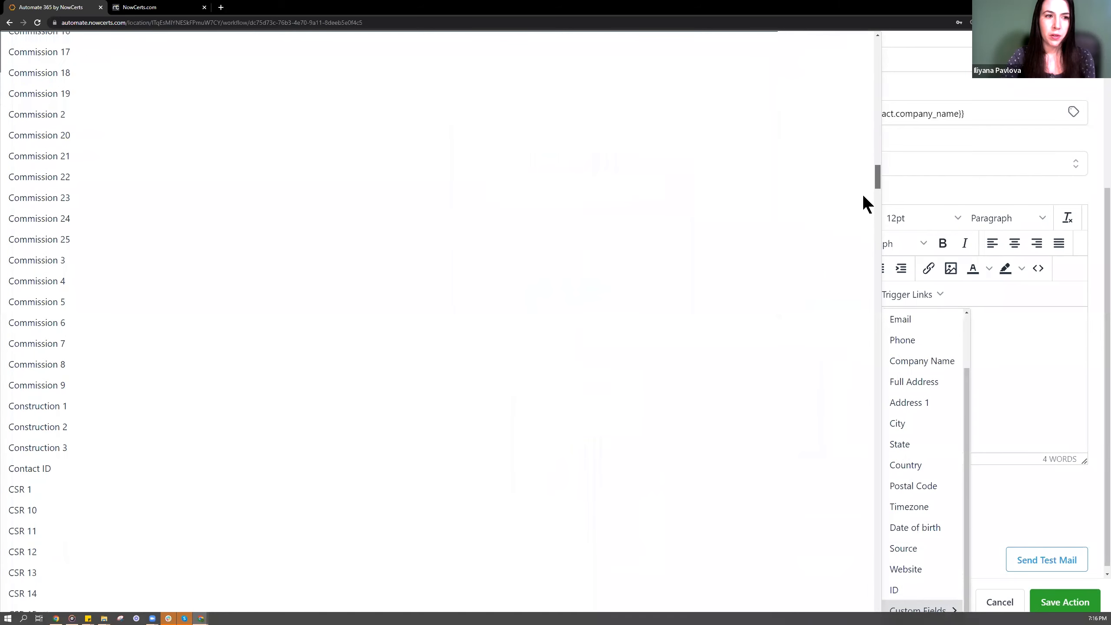
left_click_drag(869, 235, 866, 260)
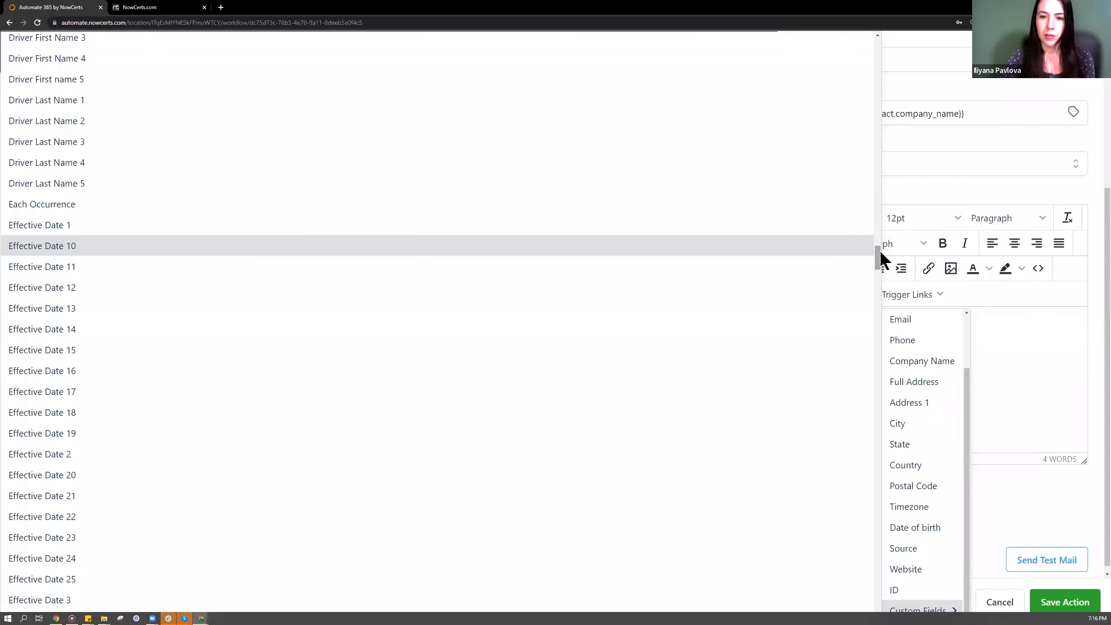
left_click(1024, 335)
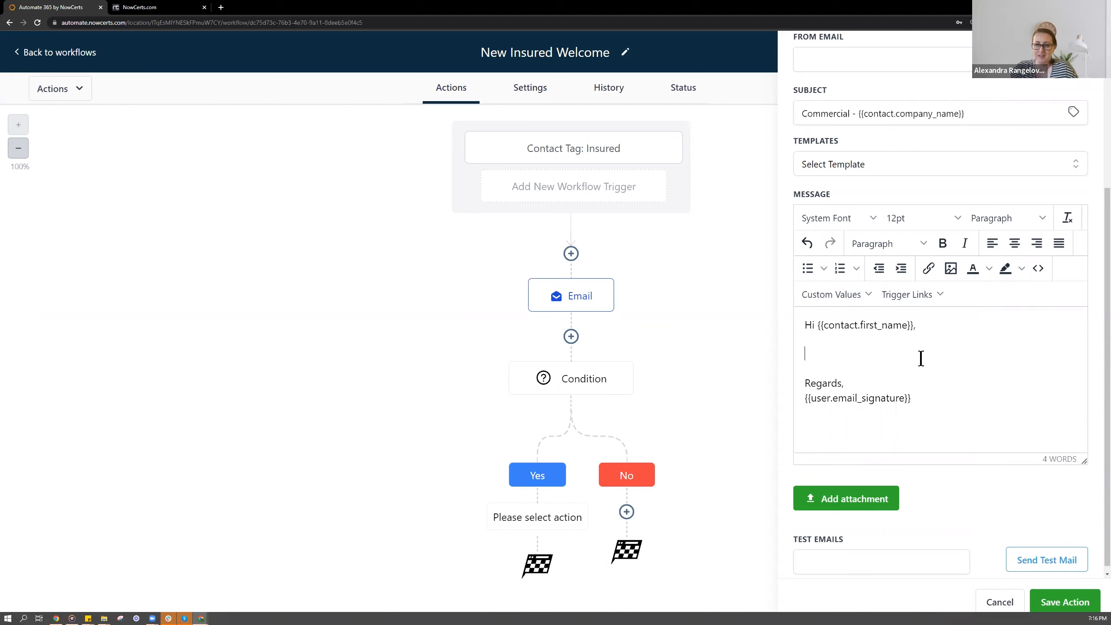
Save the commercial email action and add a Send SMS action directly below it in the Yes branch
left_click(1063, 600)
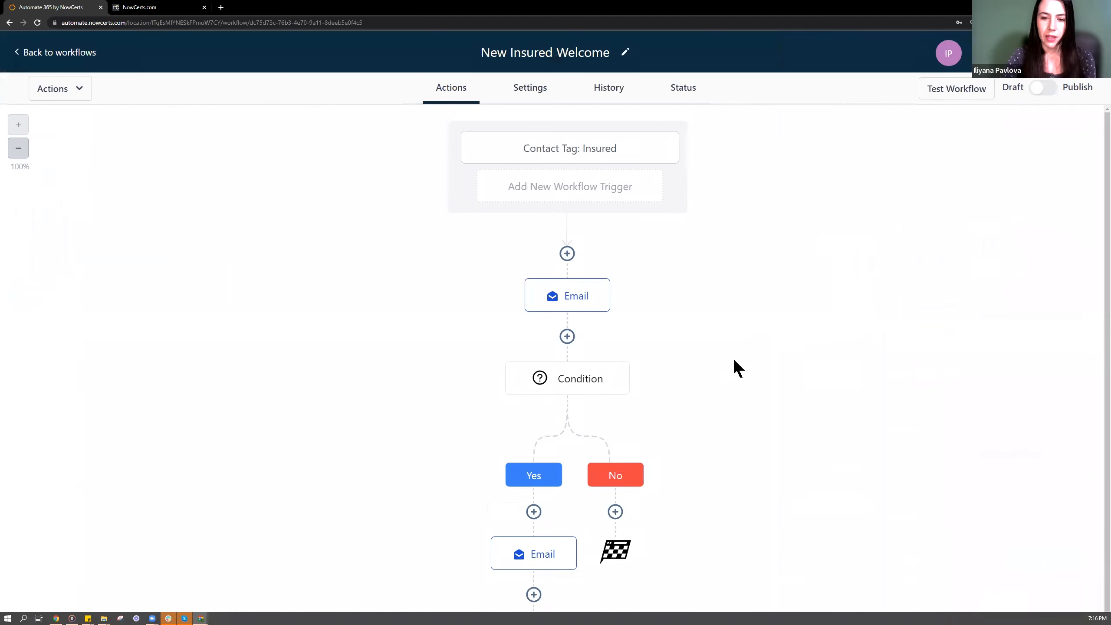
scroll(733, 358, "down", 1)
left_click(534, 538)
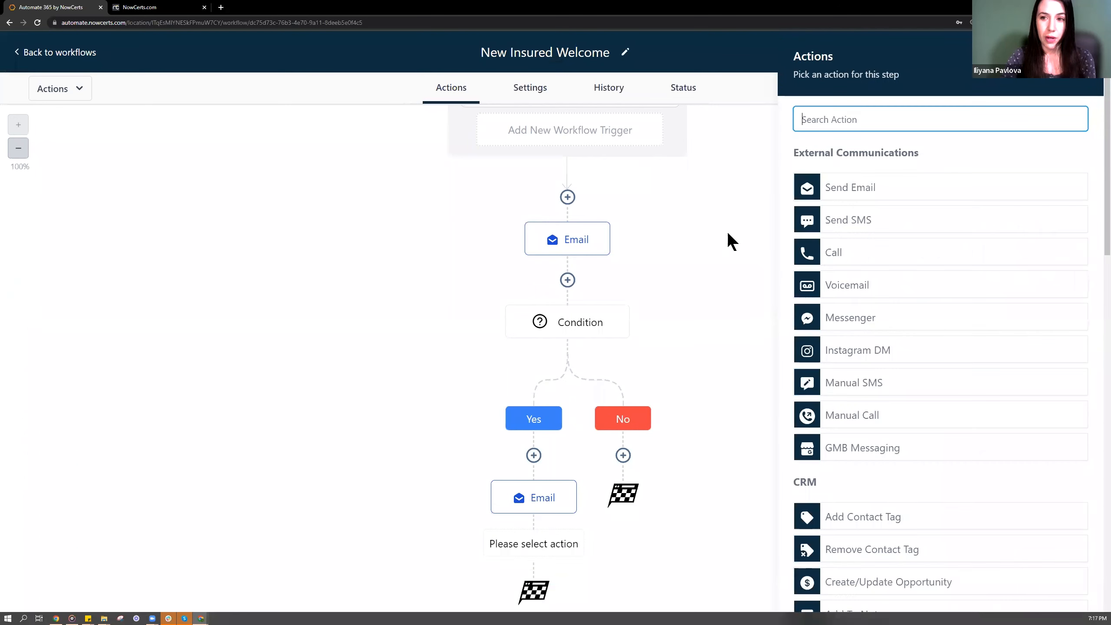
left_click(854, 219)
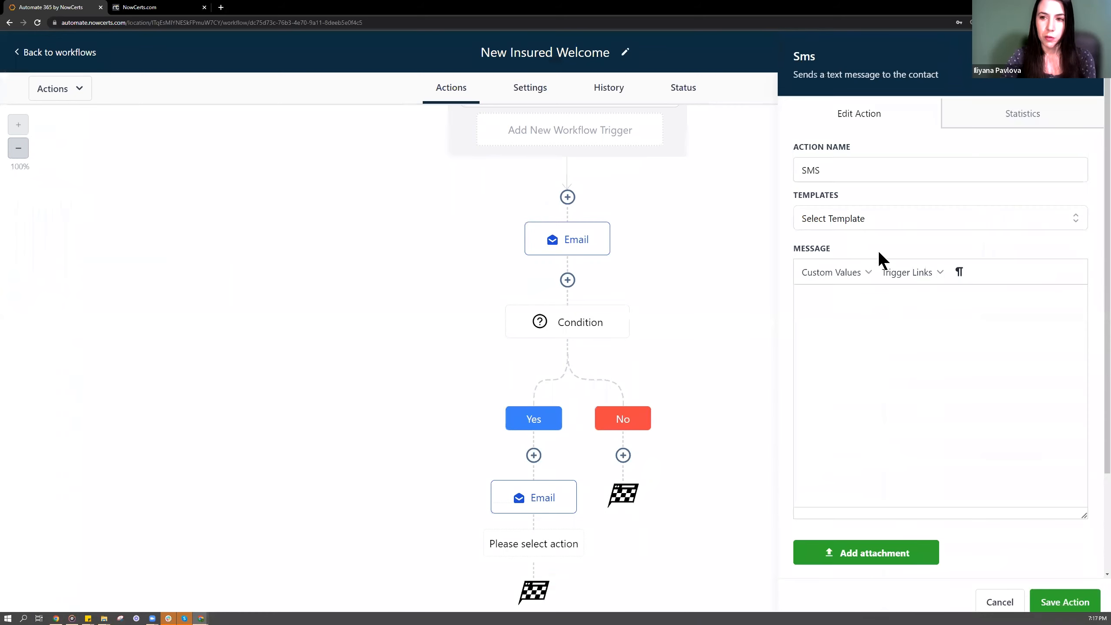
Apply the New Insured Welcome template to the SMS action and save it
left_click(868, 217)
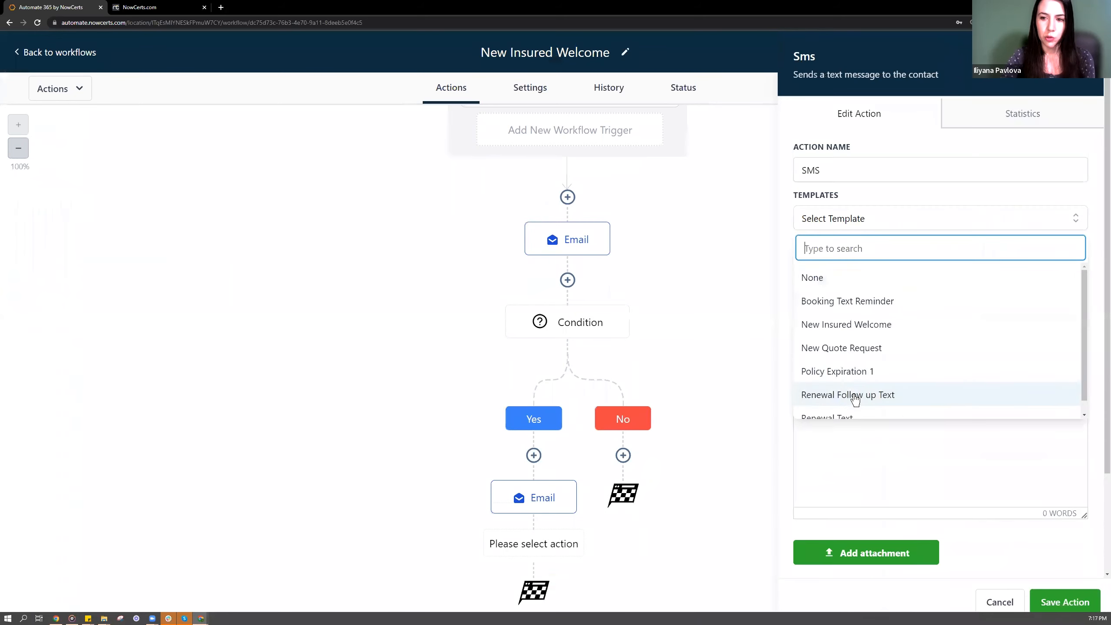
scroll(850, 407, "down", 1)
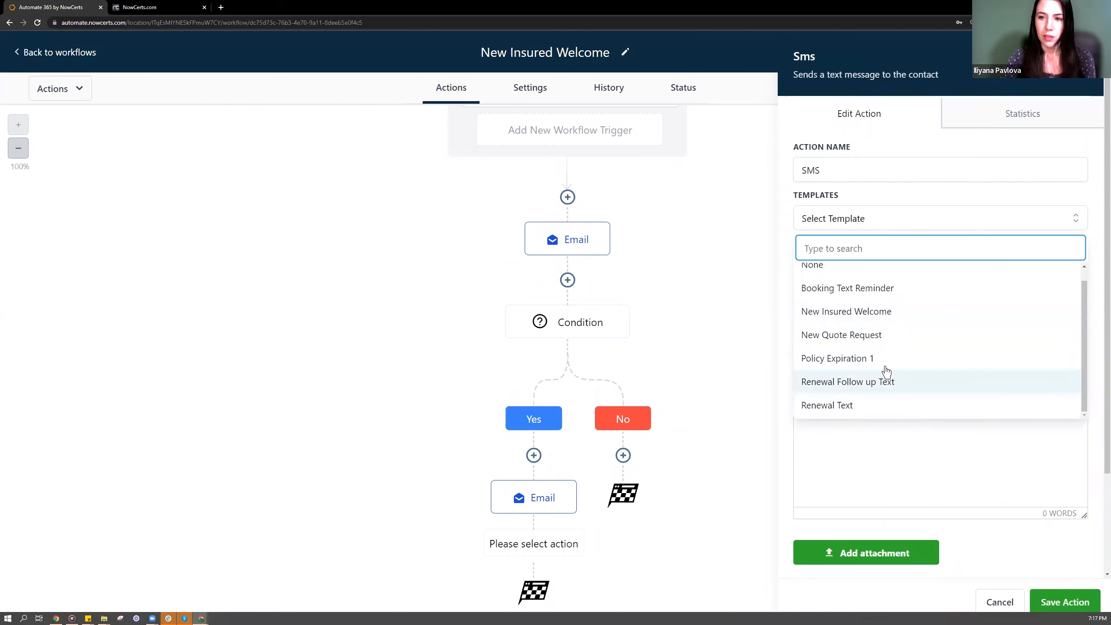
left_click(902, 311)
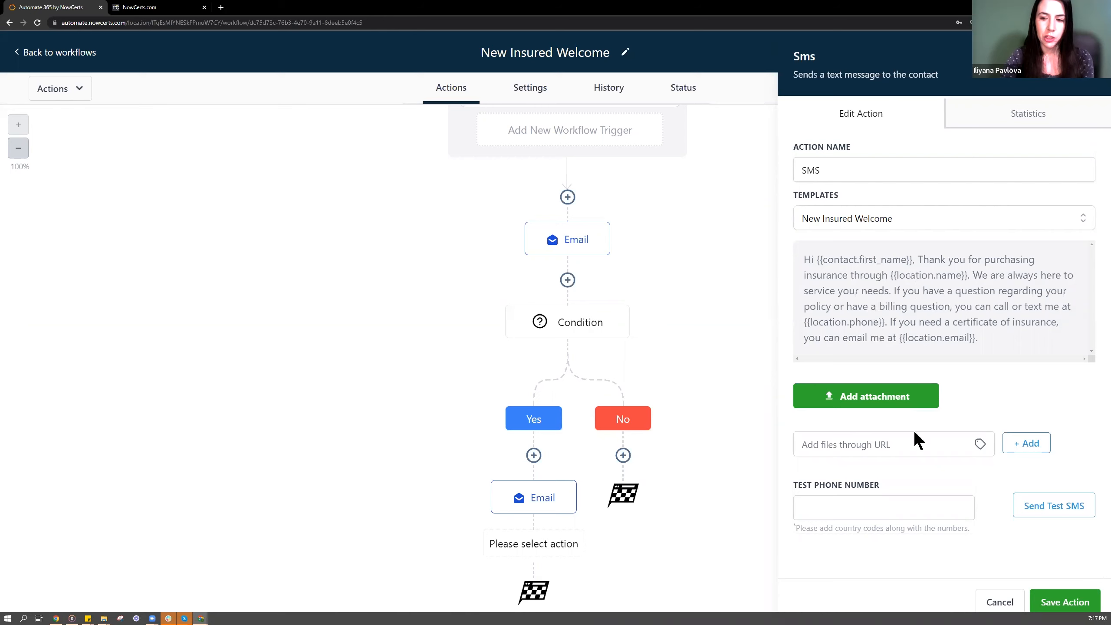
left_click(1066, 602)
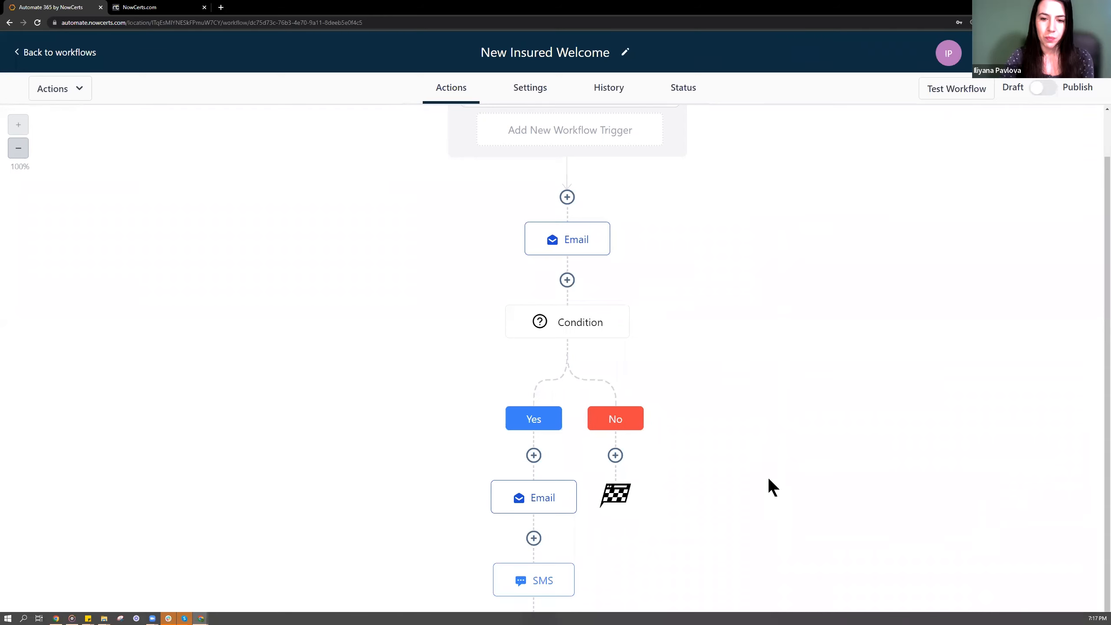
Review the settings of the SMS action in the Yes branch and close it without changes
scroll(772, 486, "down", 2)
left_click(536, 500)
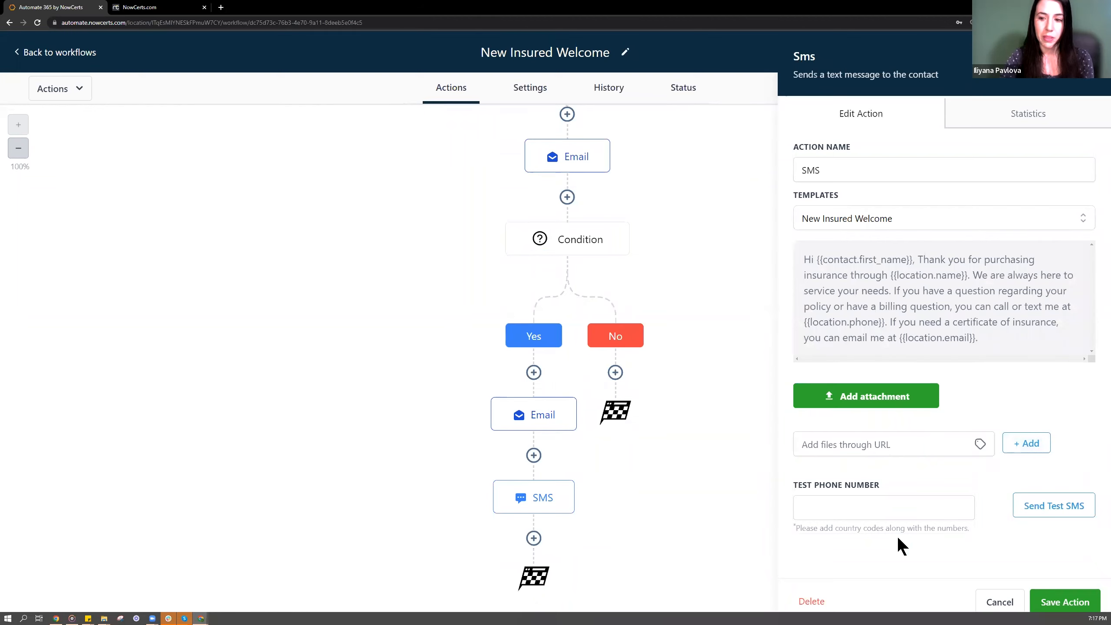
left_click(999, 603)
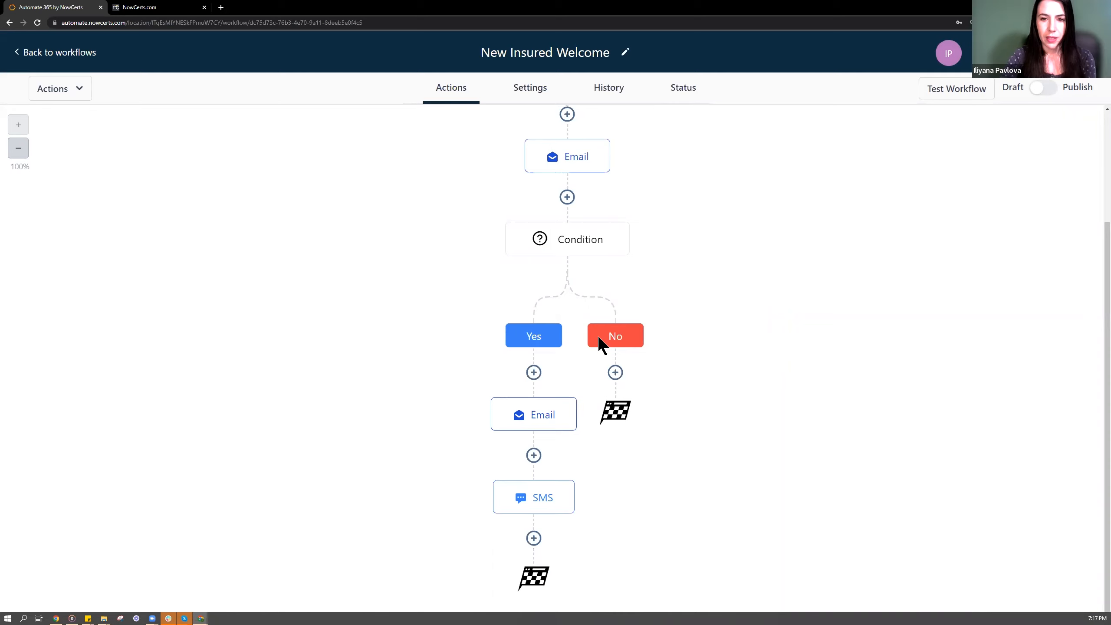
Copy the Email action from the Yes branch into the No branch of the condition
left_click(574, 399)
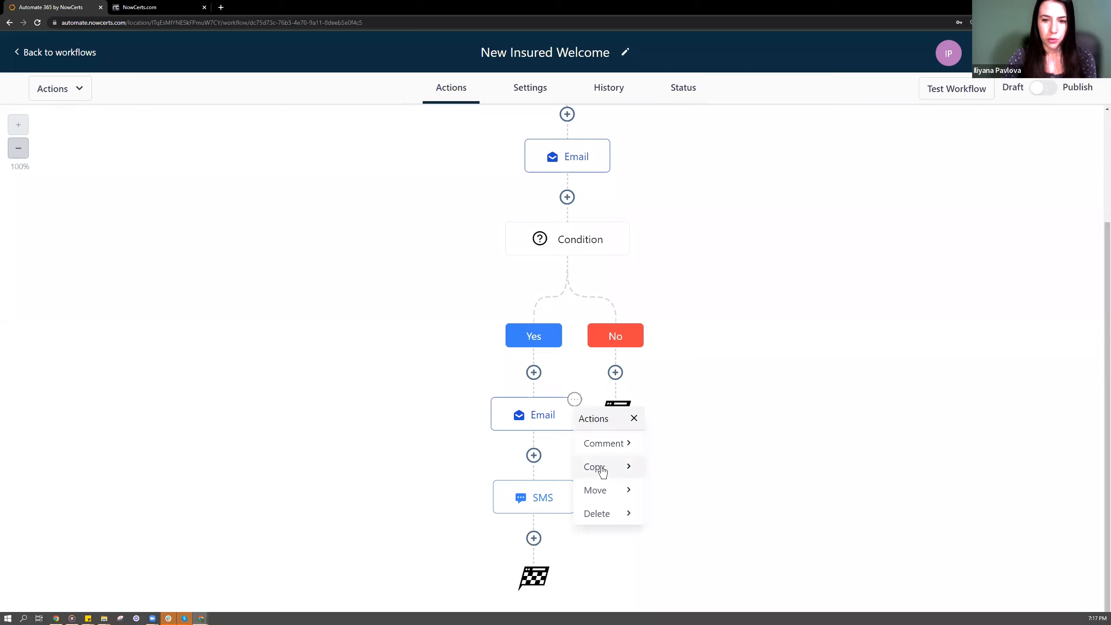
mouse_move(602, 471)
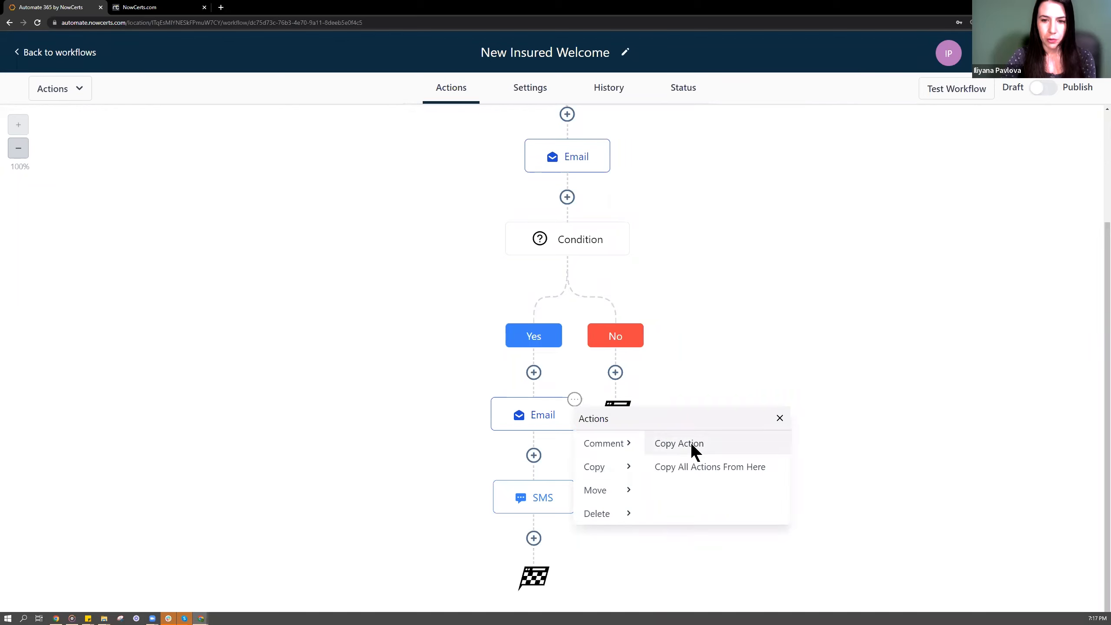
left_click(690, 443)
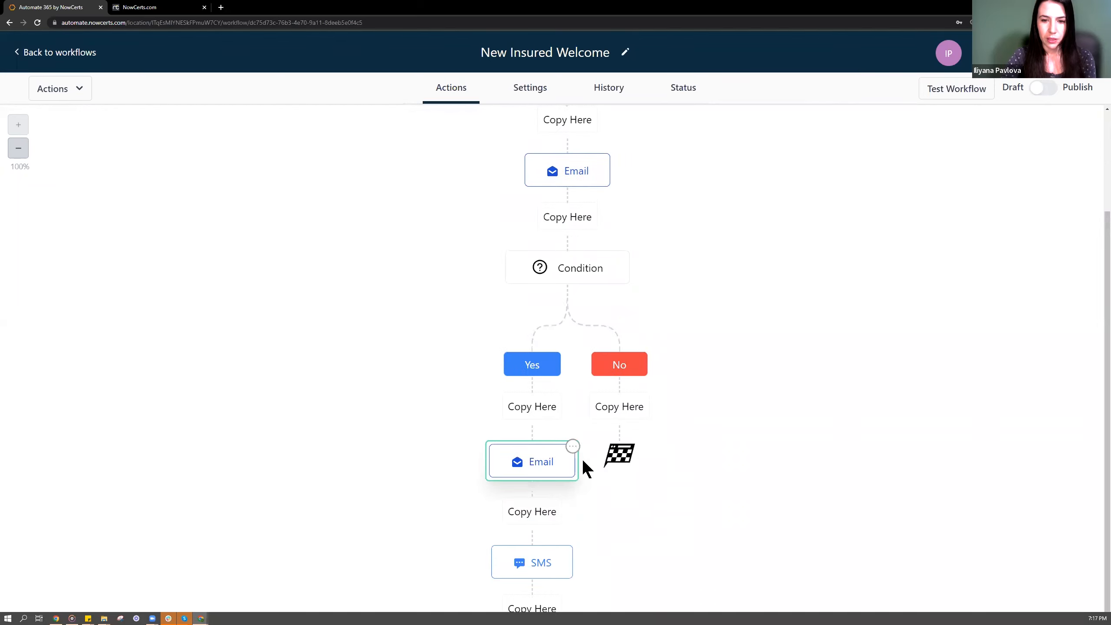
left_click(573, 446)
mouse_move(598, 518)
left_click(681, 518)
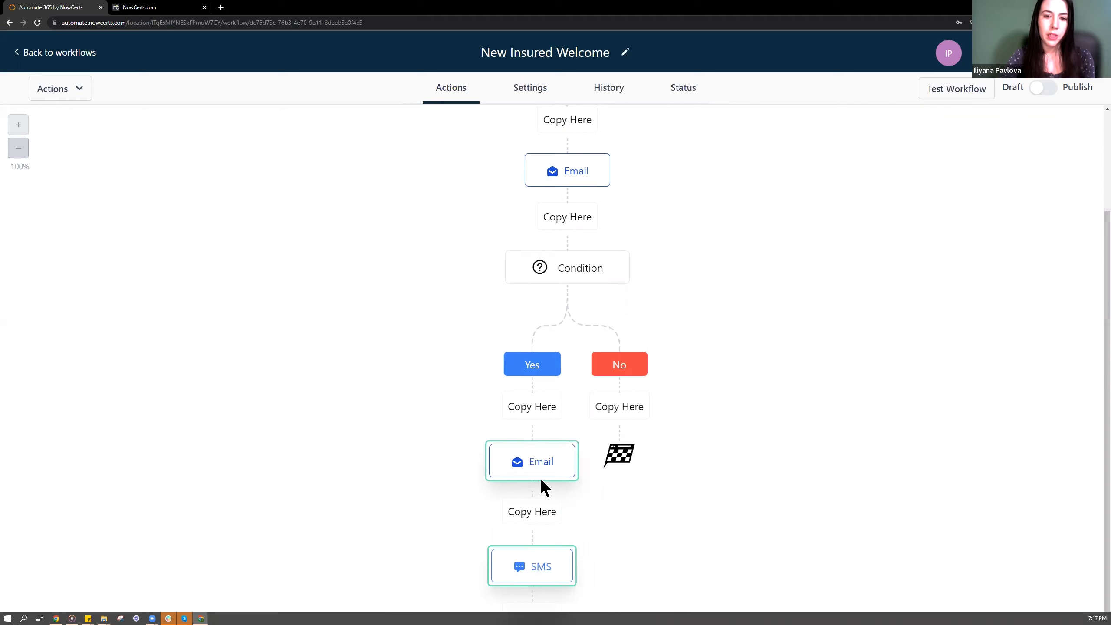
scroll(542, 480, "down", 2)
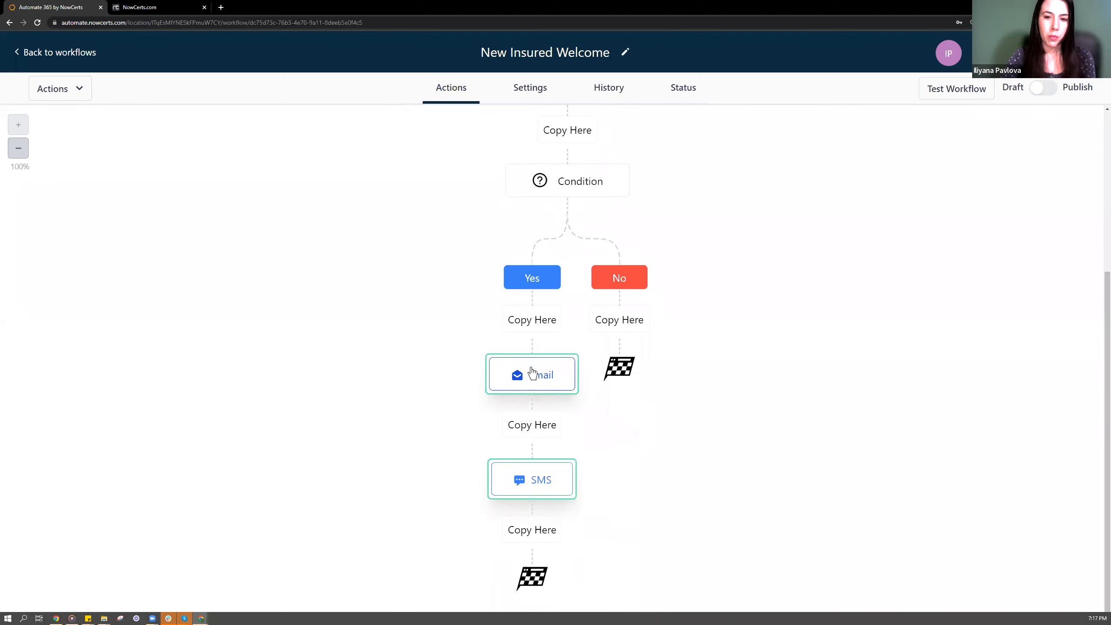
left_click(623, 322)
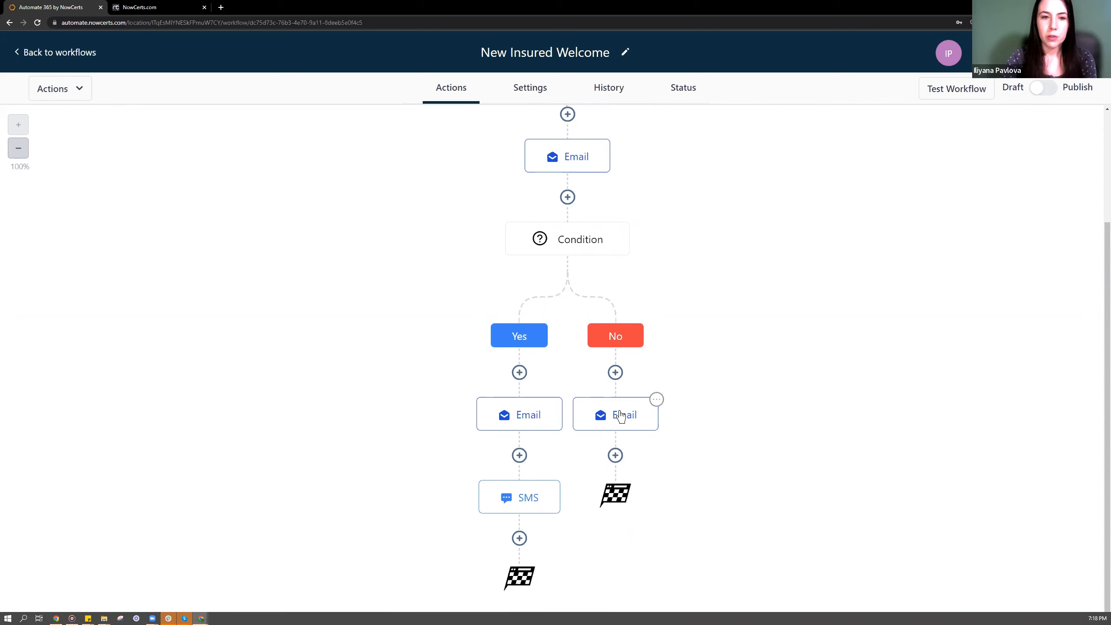
Replace "Commercial" with "Personal" in the subject of the No branch's email and save the action
left_click(607, 428)
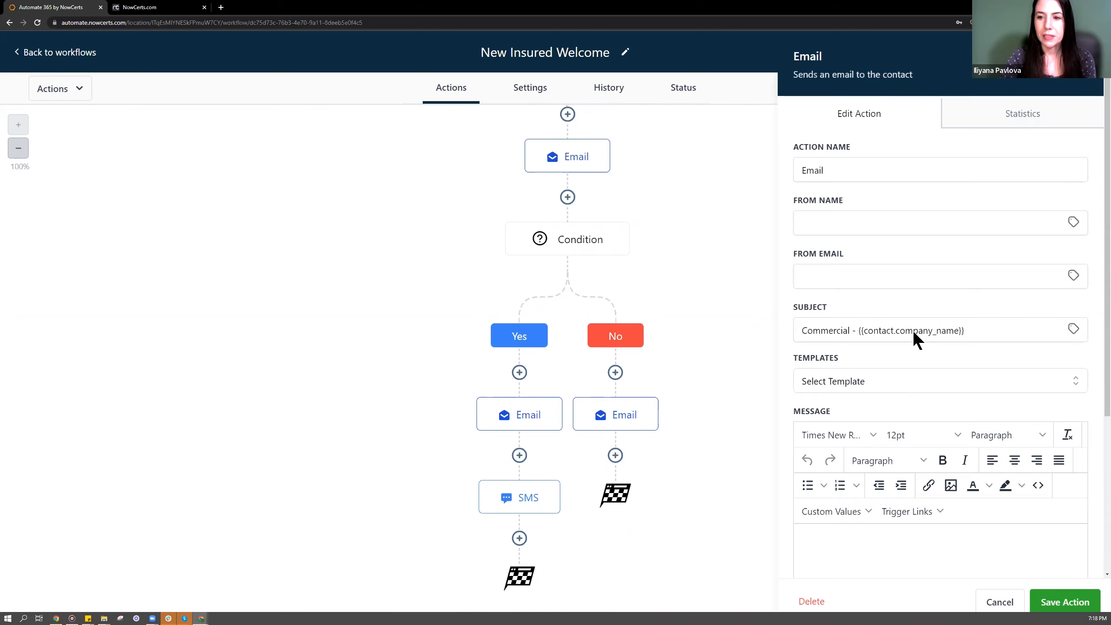
scroll(912, 331, "down", 1)
scroll(911, 331, "down", 2)
left_click(850, 243)
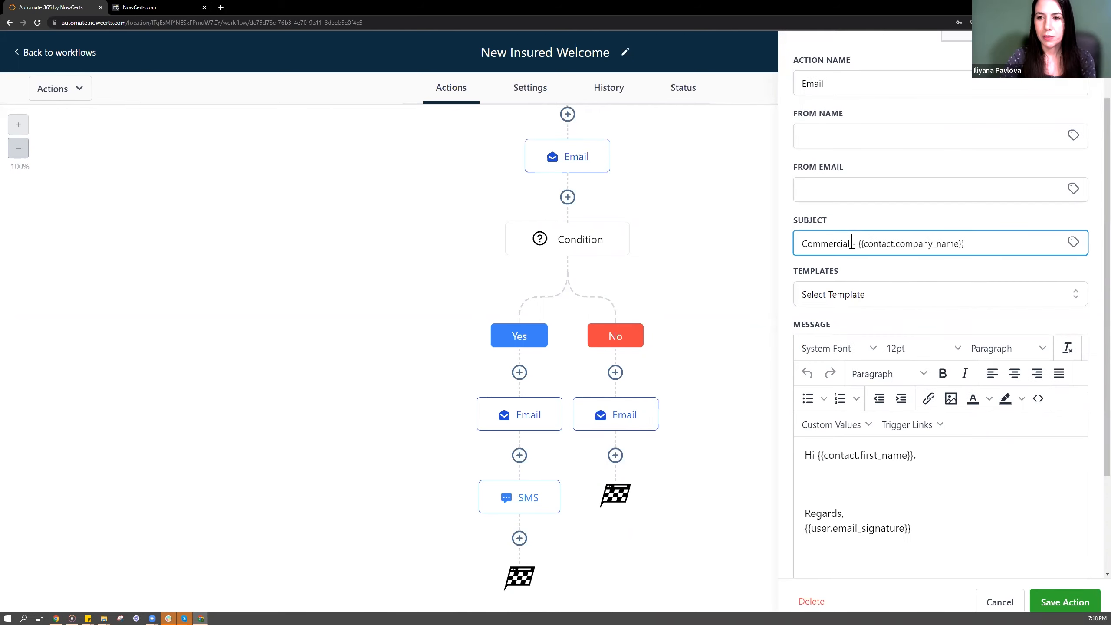
double_click(834, 242)
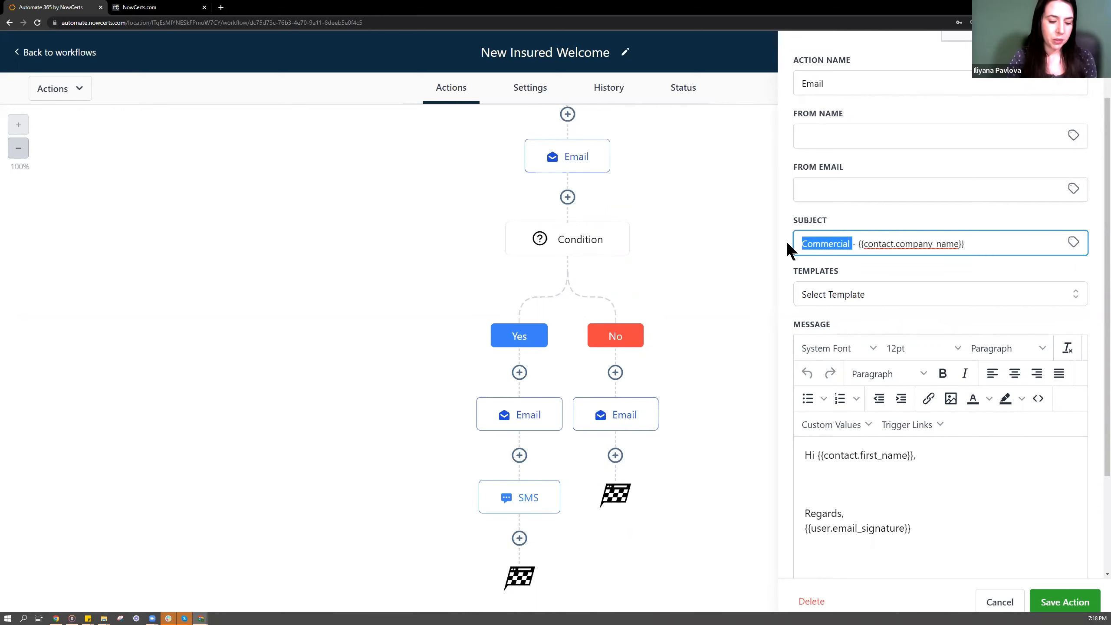
type("Personal")
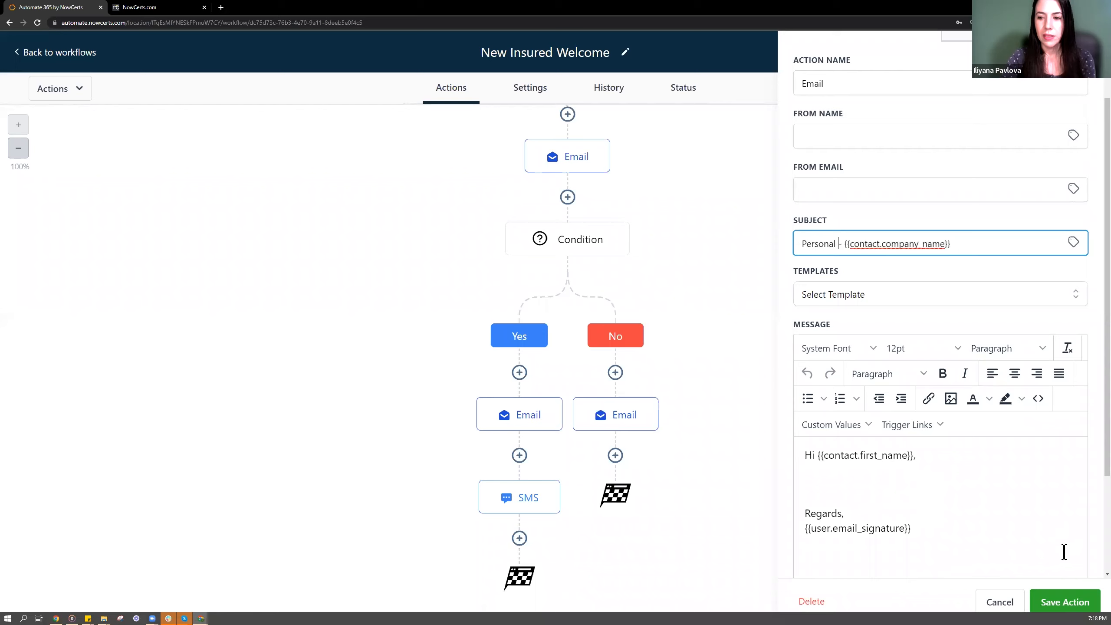
left_click(1065, 602)
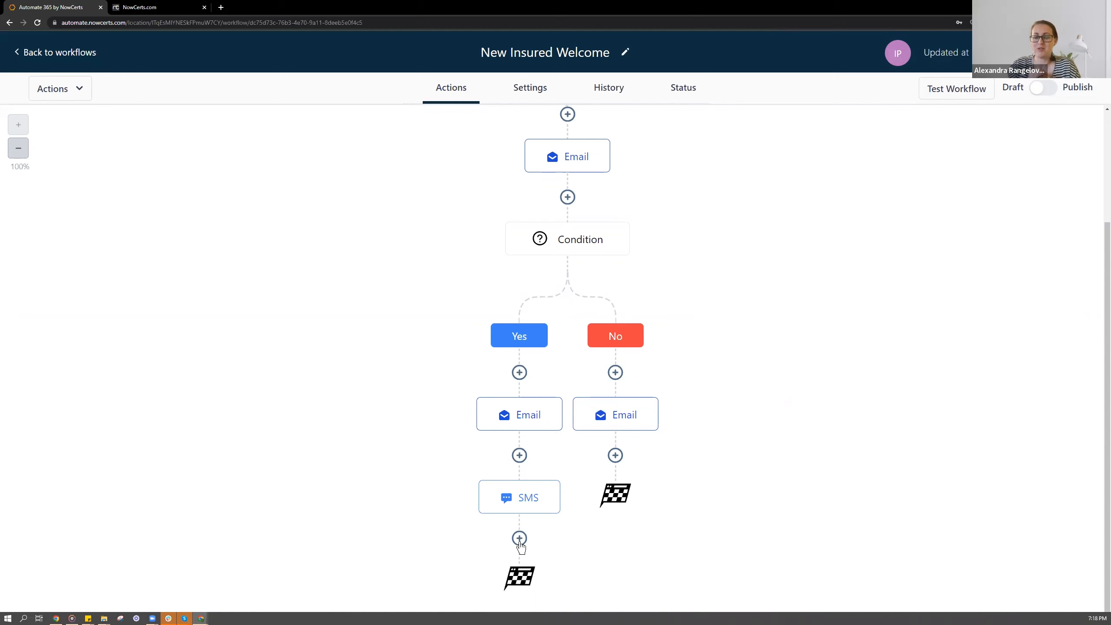
Add a Wait action below the SMS in the Yes branch with a time delay of 3 days and save it
left_click(519, 539)
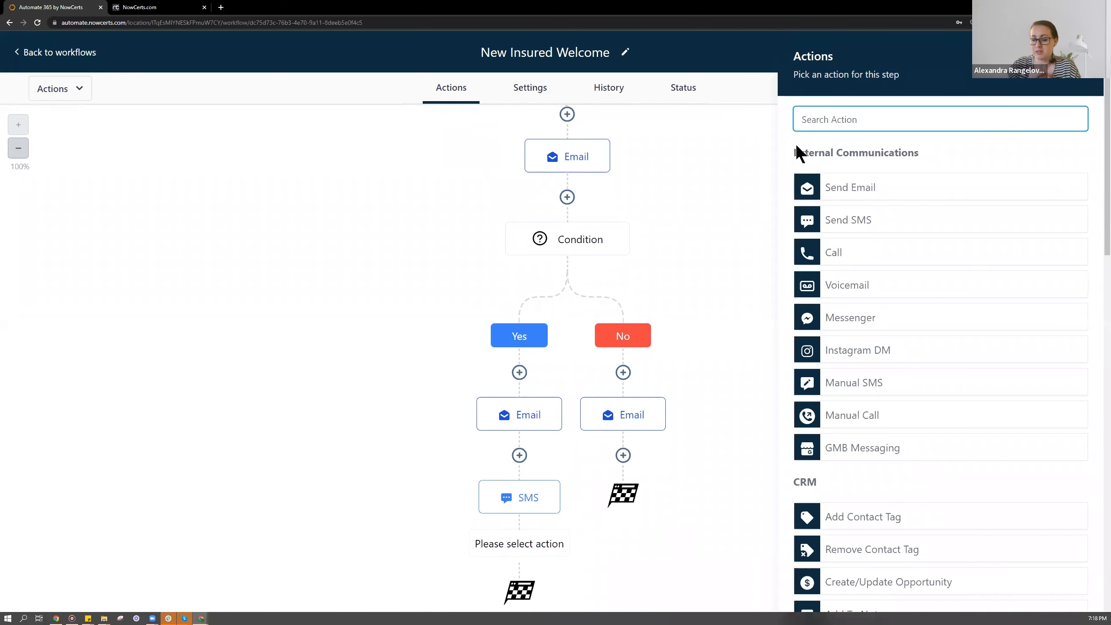
type("wait")
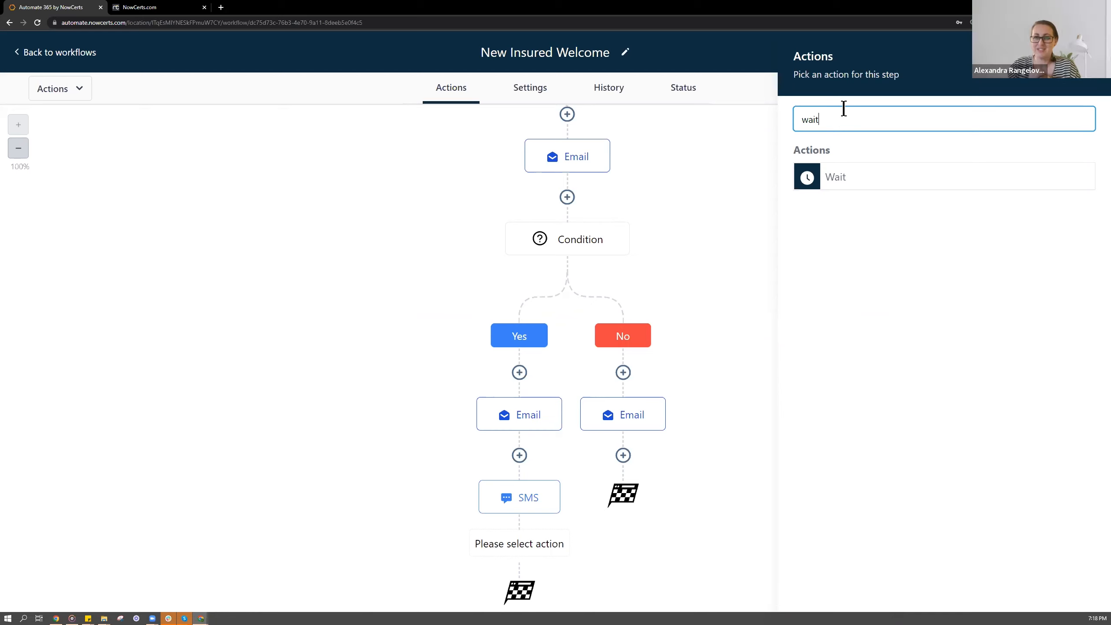
left_click(839, 177)
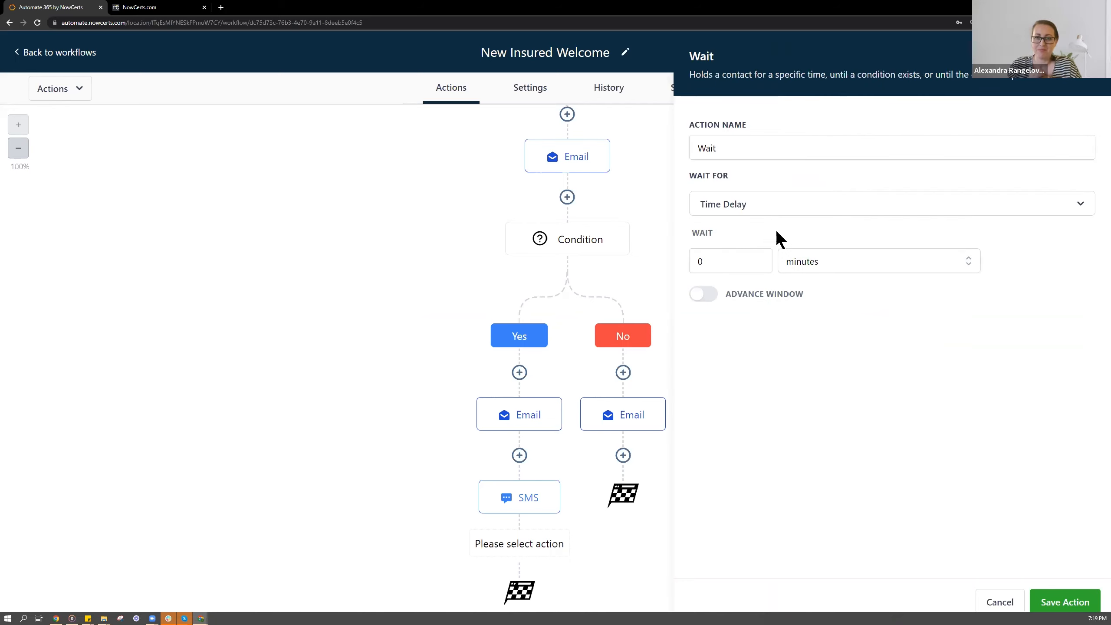
left_click(735, 252)
type("3")
left_click(814, 263)
left_click(813, 346)
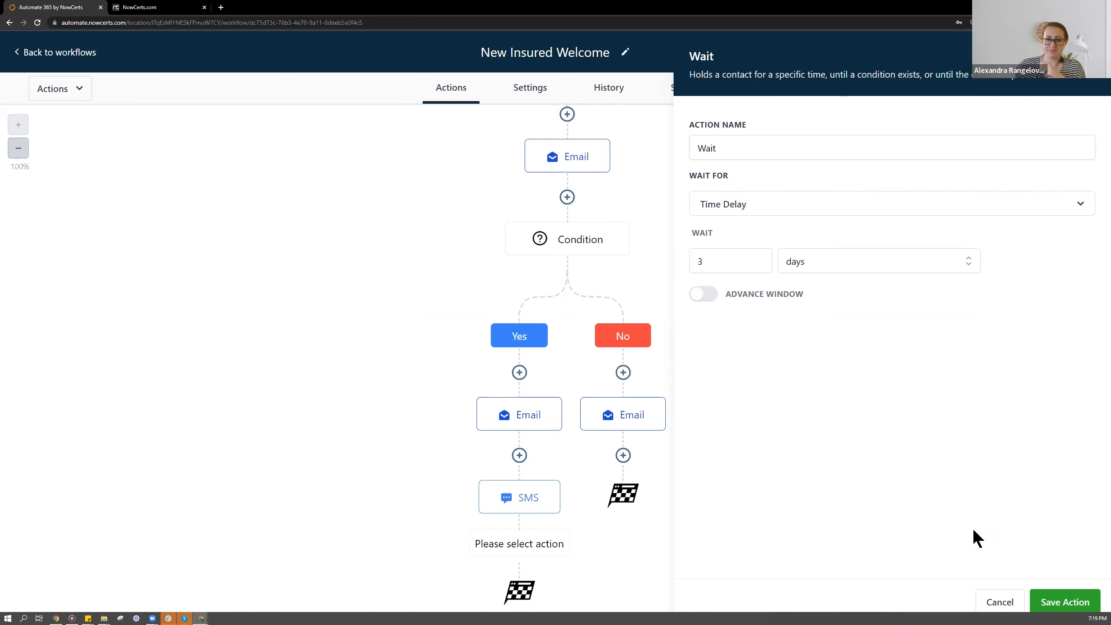
left_click(1049, 608)
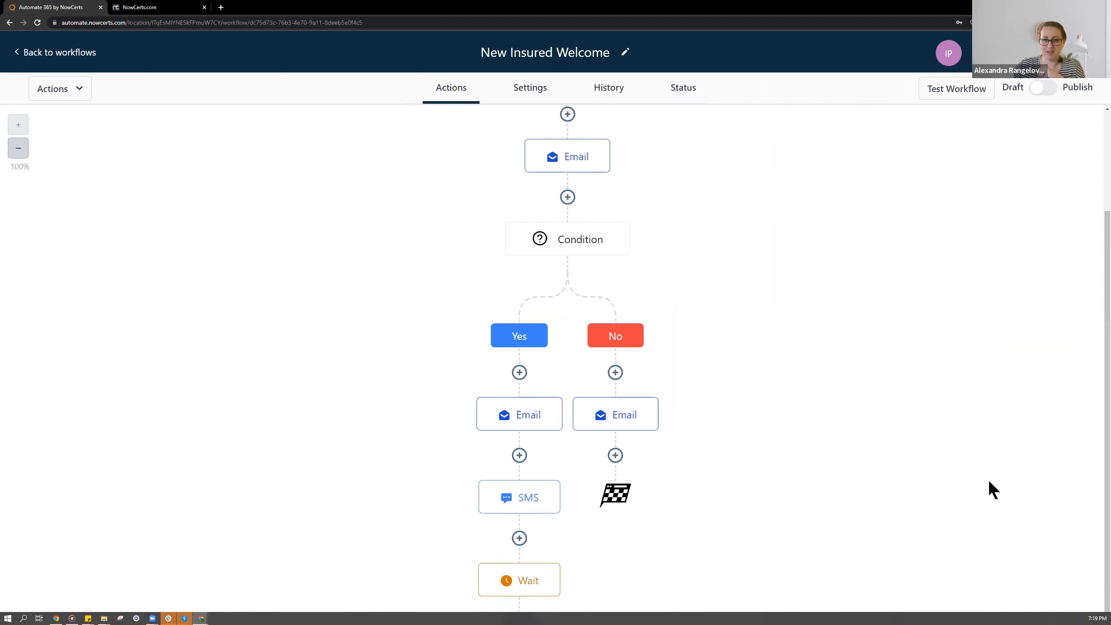
Add a Send Review Request action below the Wait action, set its review type to E-mail, and save it
scroll(984, 485, "down", 2)
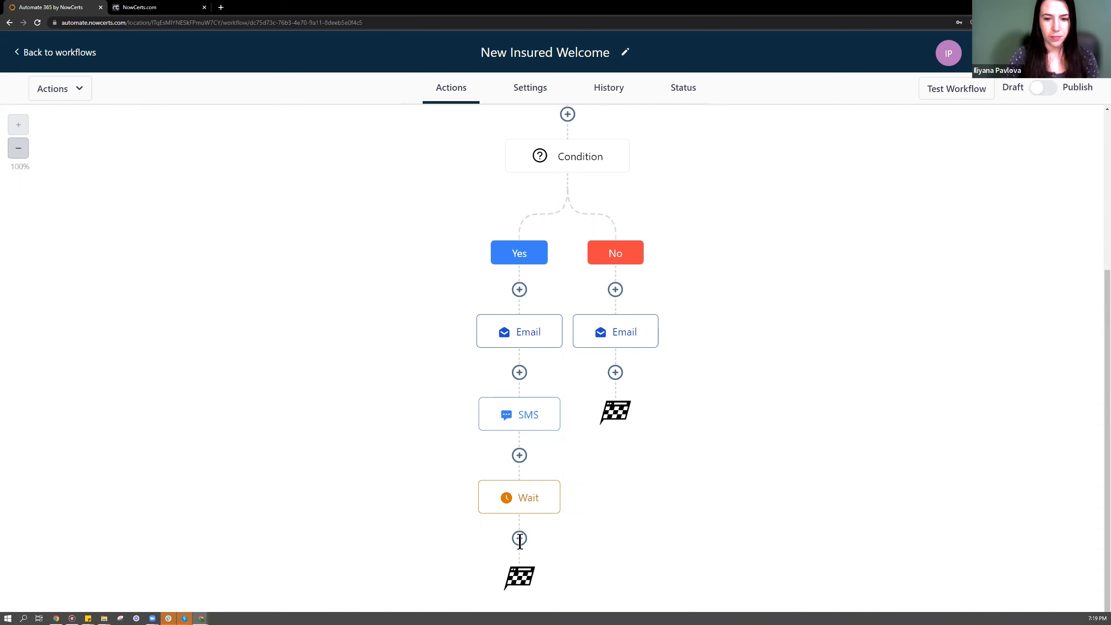
left_click(519, 538)
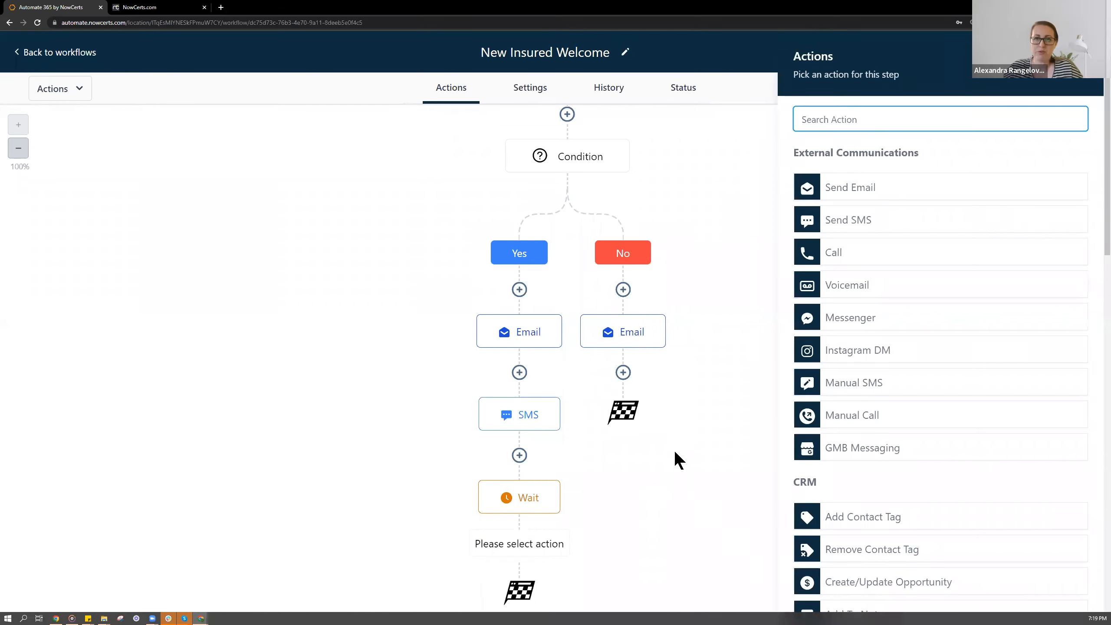
type("review")
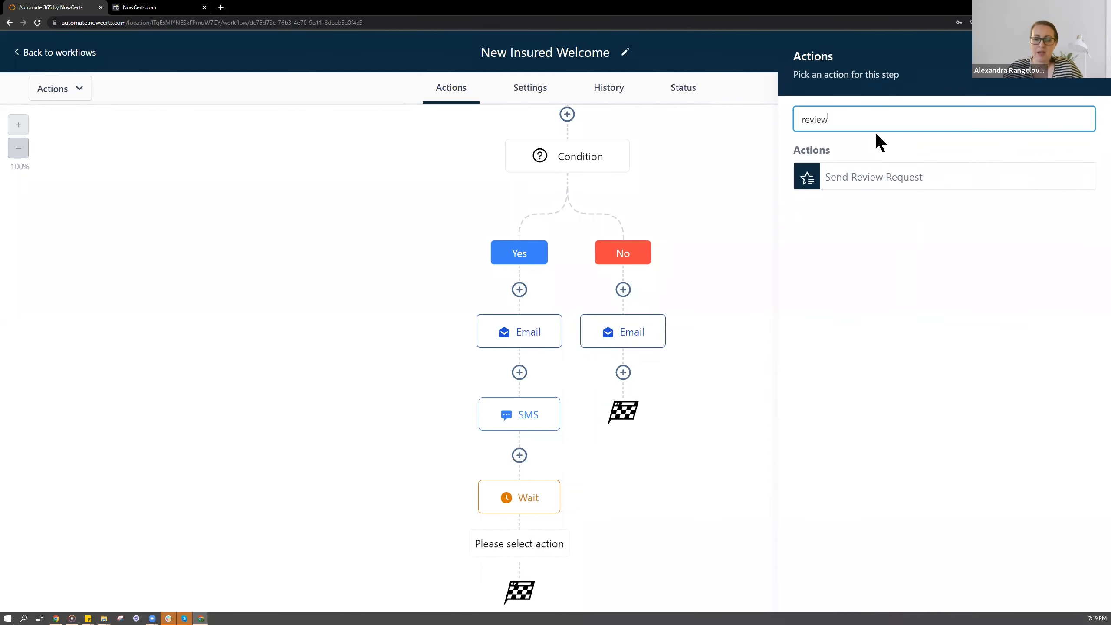
left_click(892, 180)
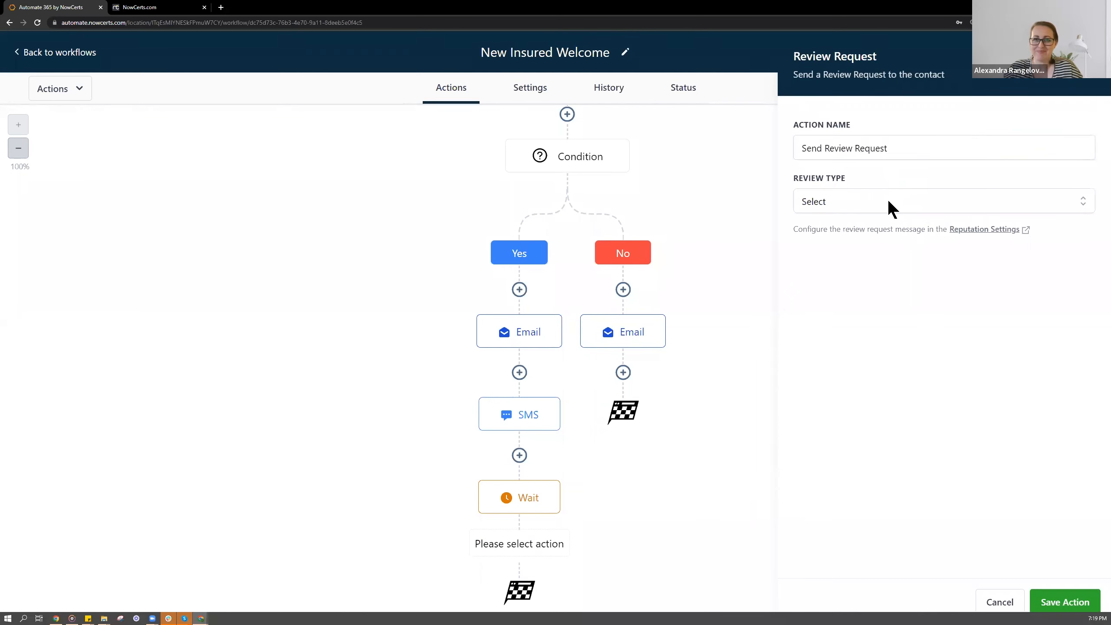
left_click(888, 202)
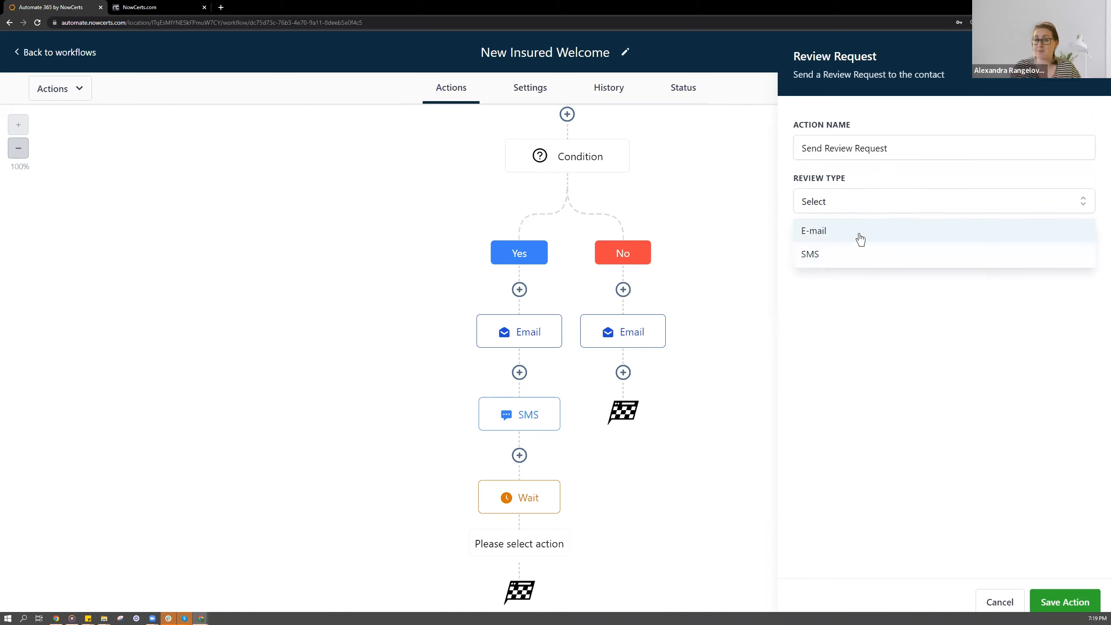
left_click(859, 239)
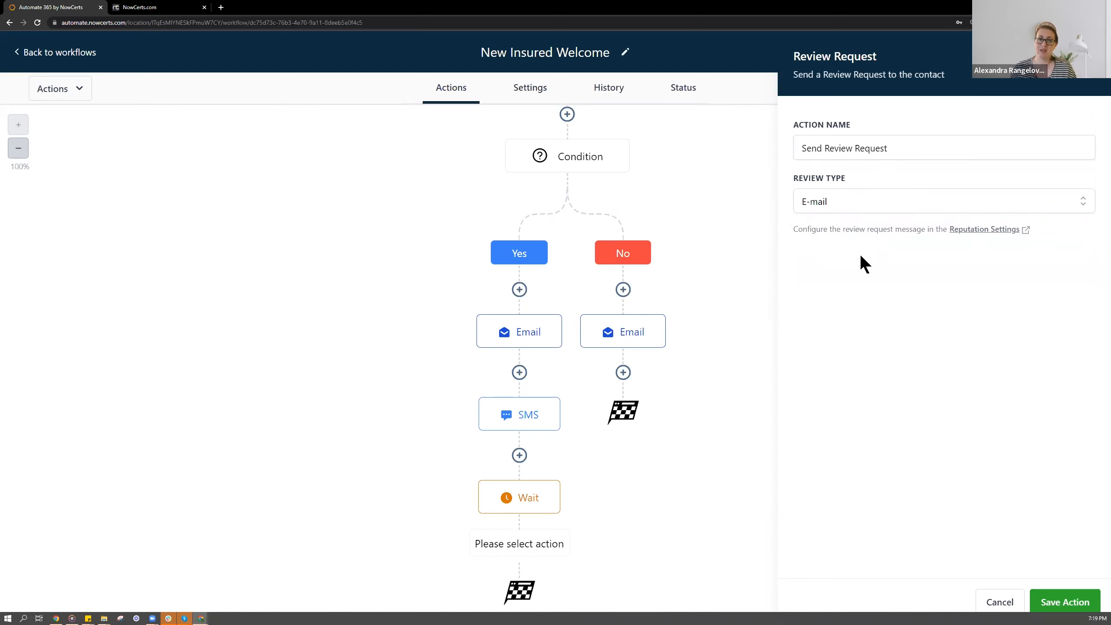
left_click(1069, 596)
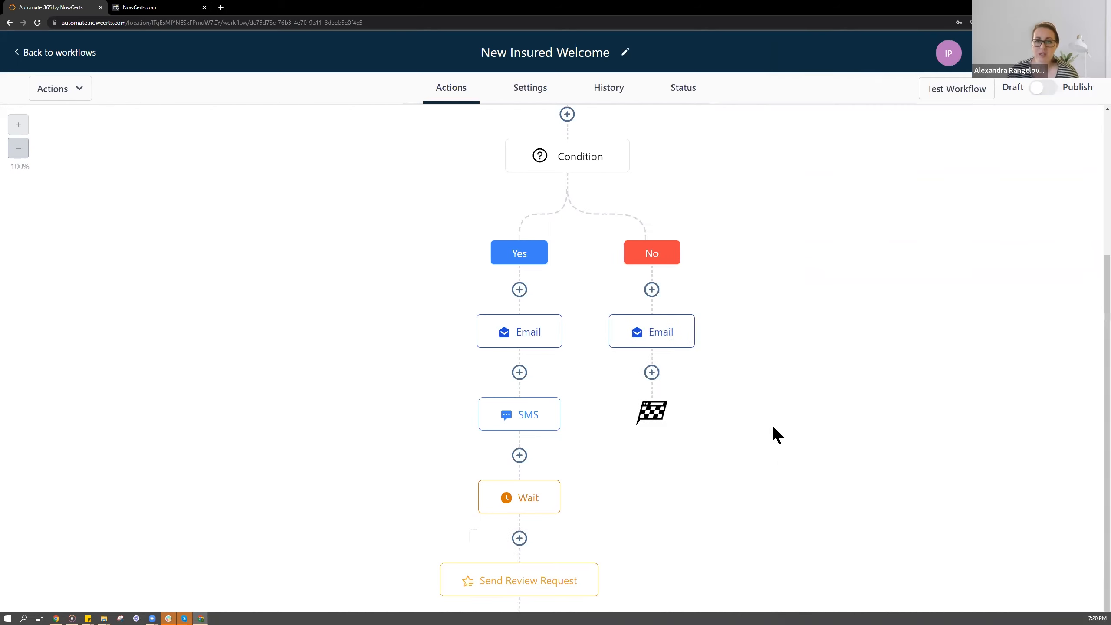
Add a second Send Review Request action directly below the e-mail review request in the Yes branch
scroll(684, 496, "down", 2)
left_click(518, 540)
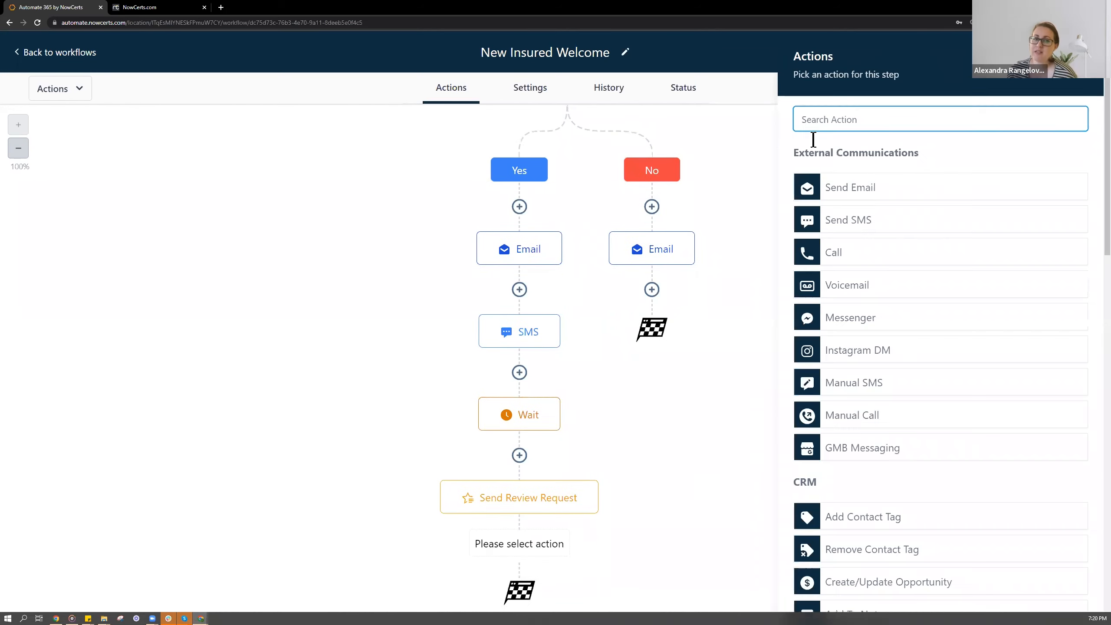
type("review")
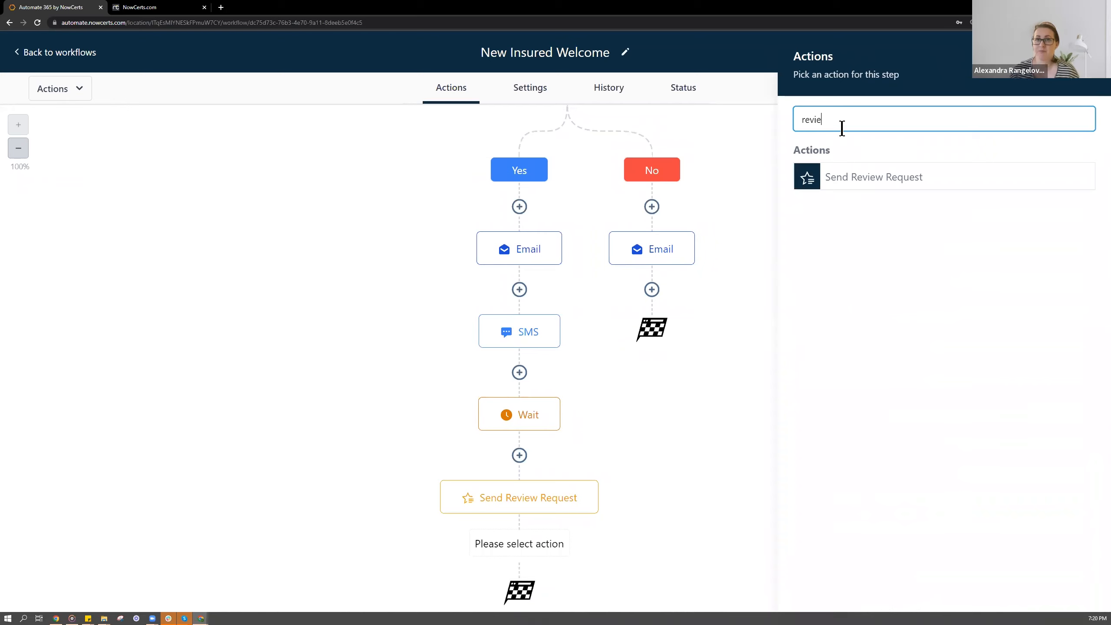
left_click(867, 182)
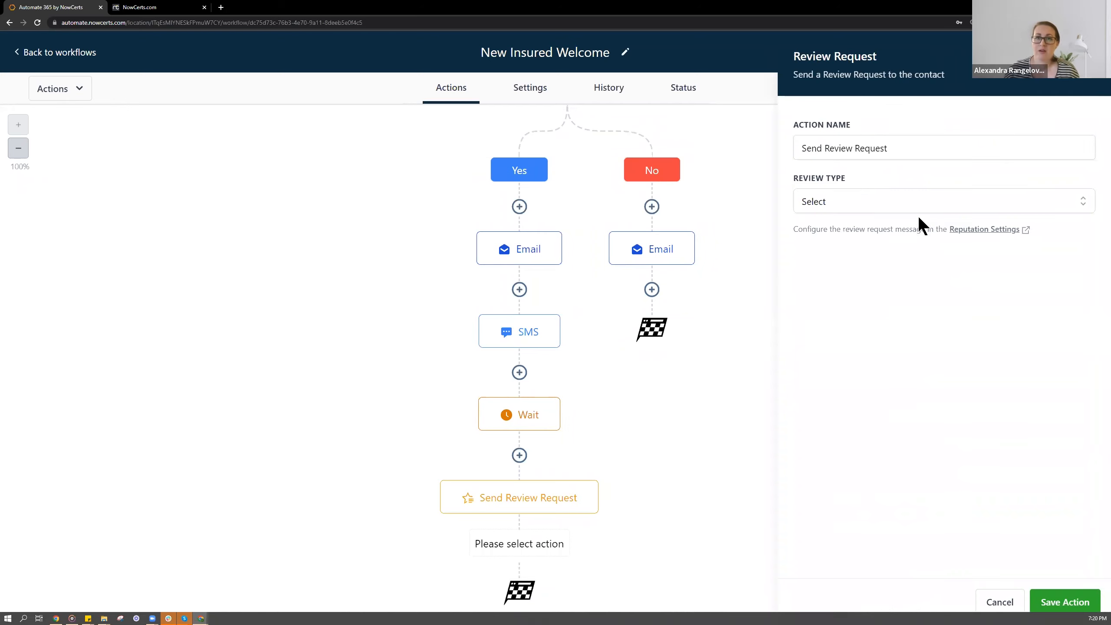
Open the Reputation Settings for the review request message and return to the workflow
left_click(1016, 230)
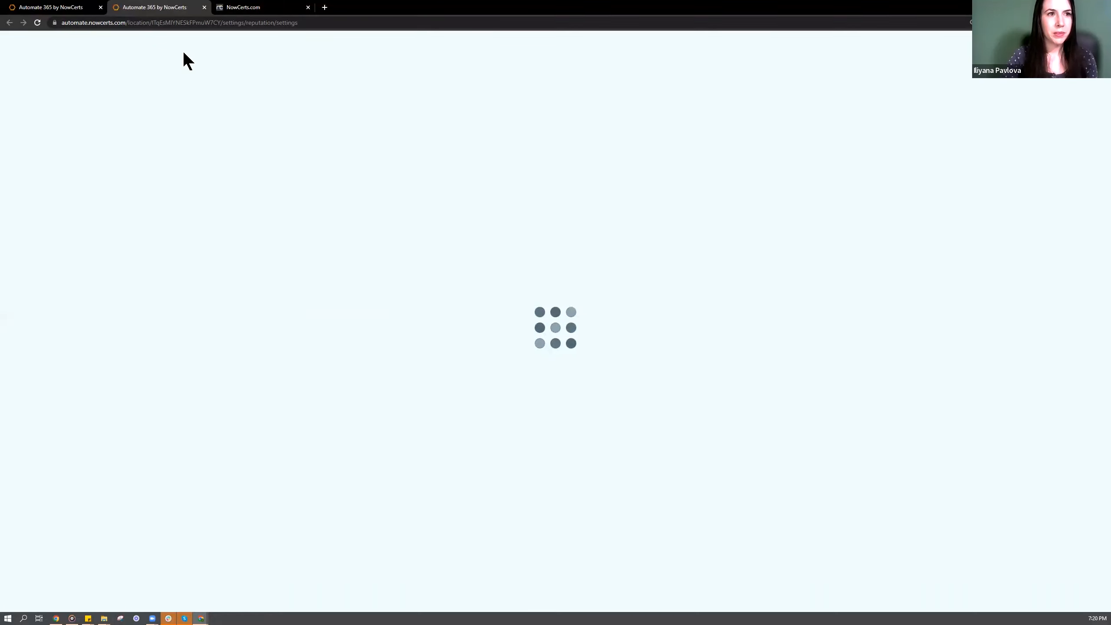
left_click(70, 8)
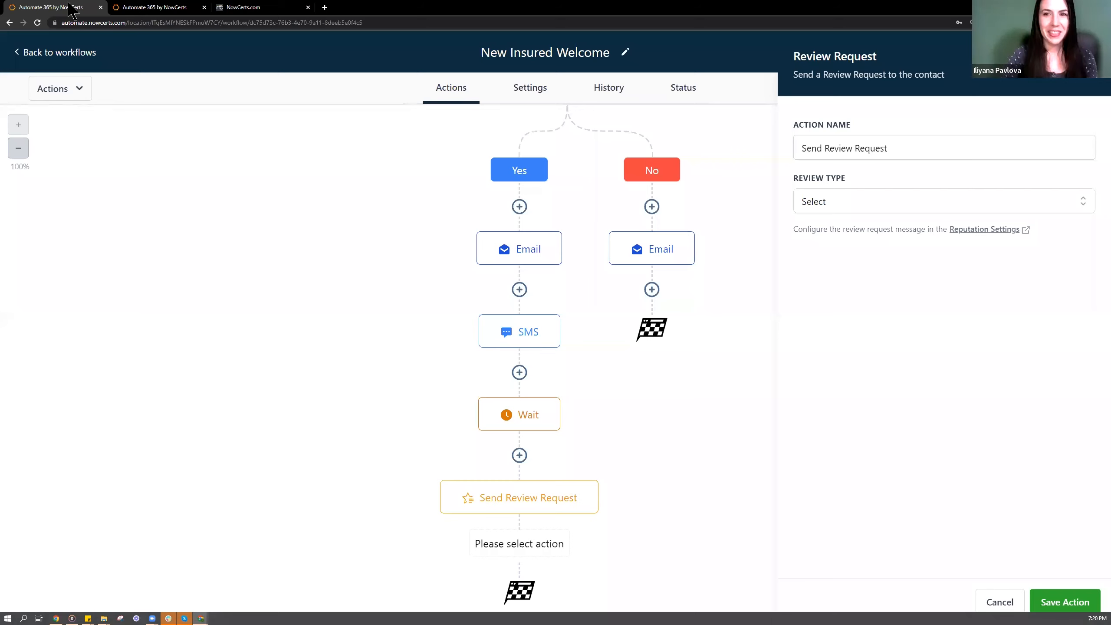
left_click(164, 3)
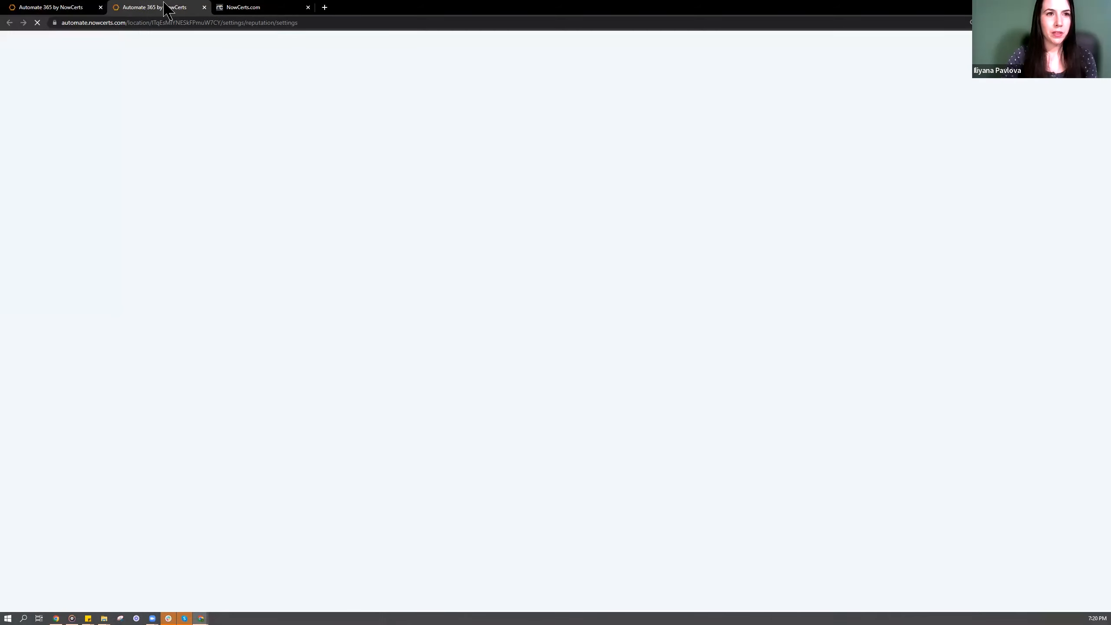
left_click(44, 7)
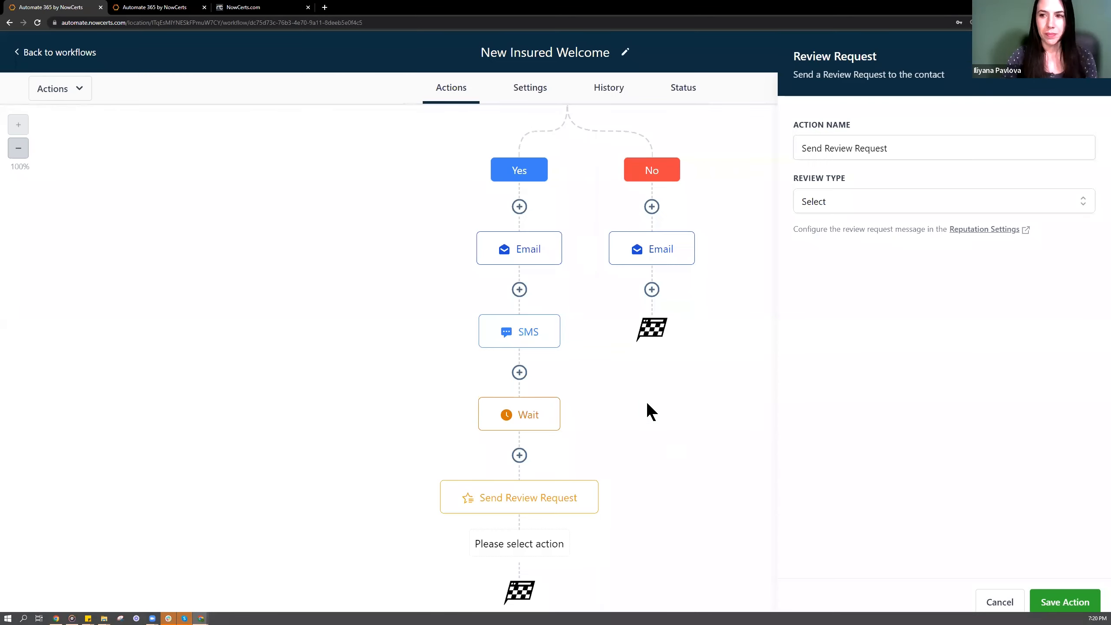
Set the second review request's review type to SMS and save the action
left_click(984, 202)
left_click(833, 253)
left_click(1065, 602)
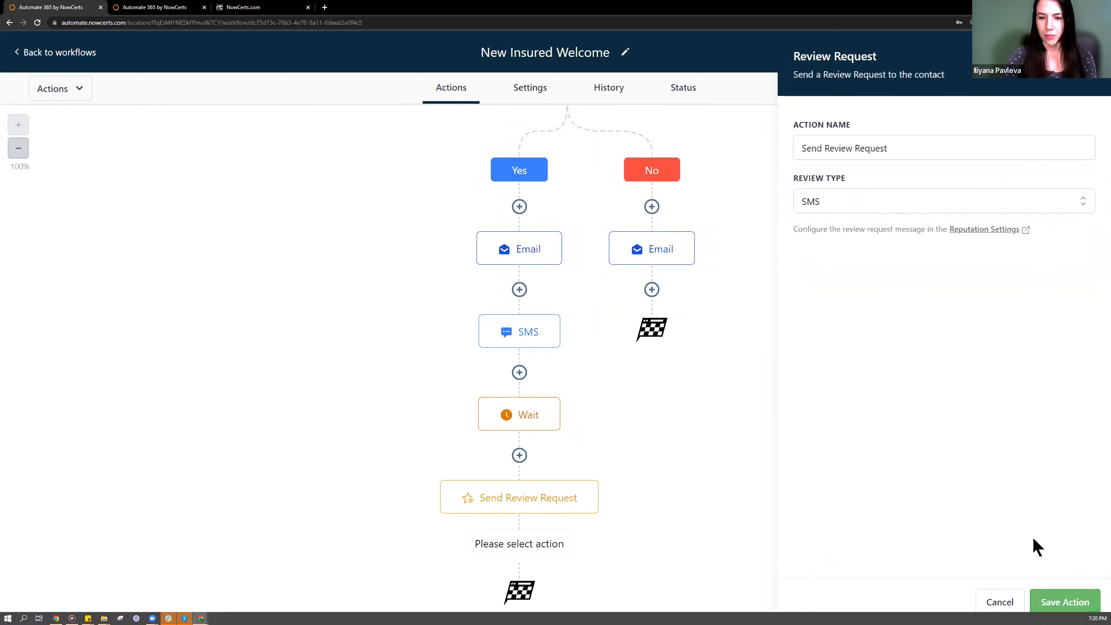
Rename the e-mail review request action as "Send Review Request-Email" and save it
scroll(905, 388, "down", 2)
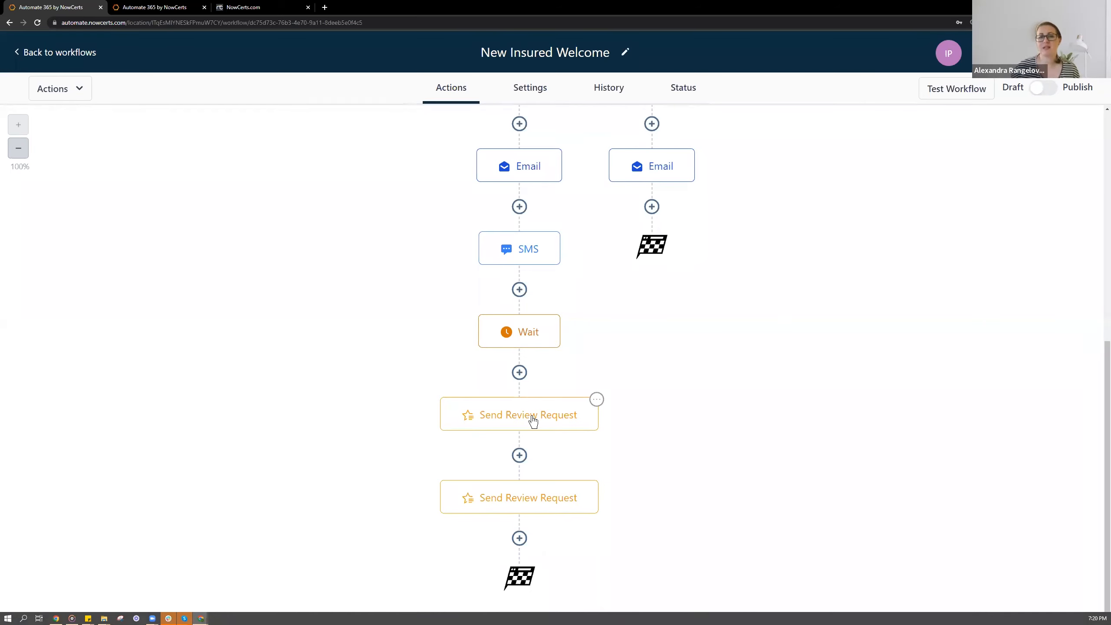
left_click(533, 421)
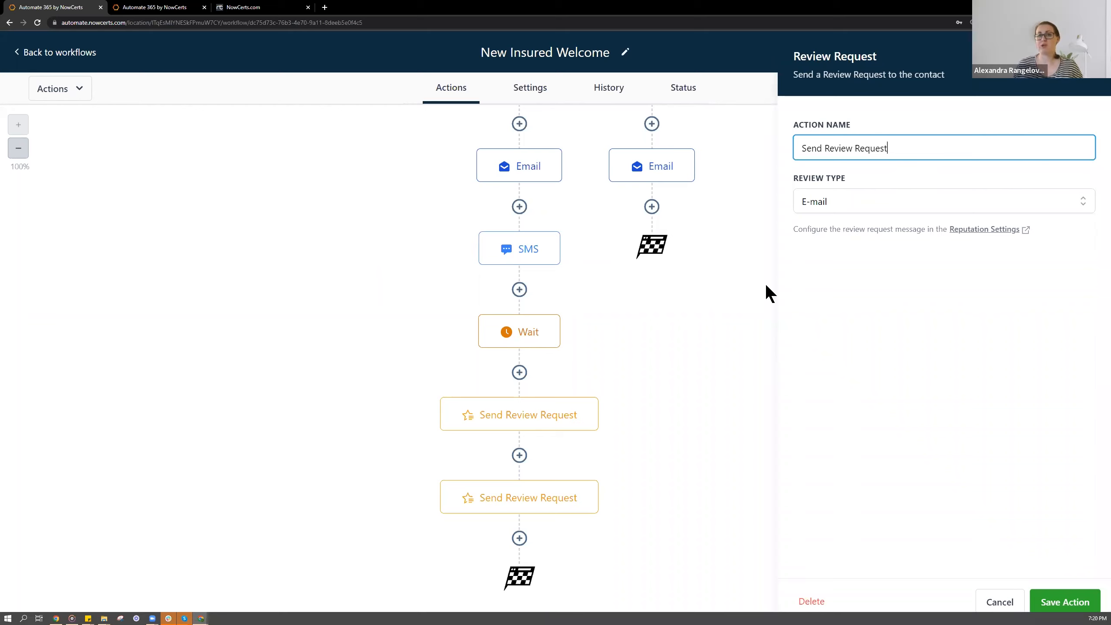
type("-")
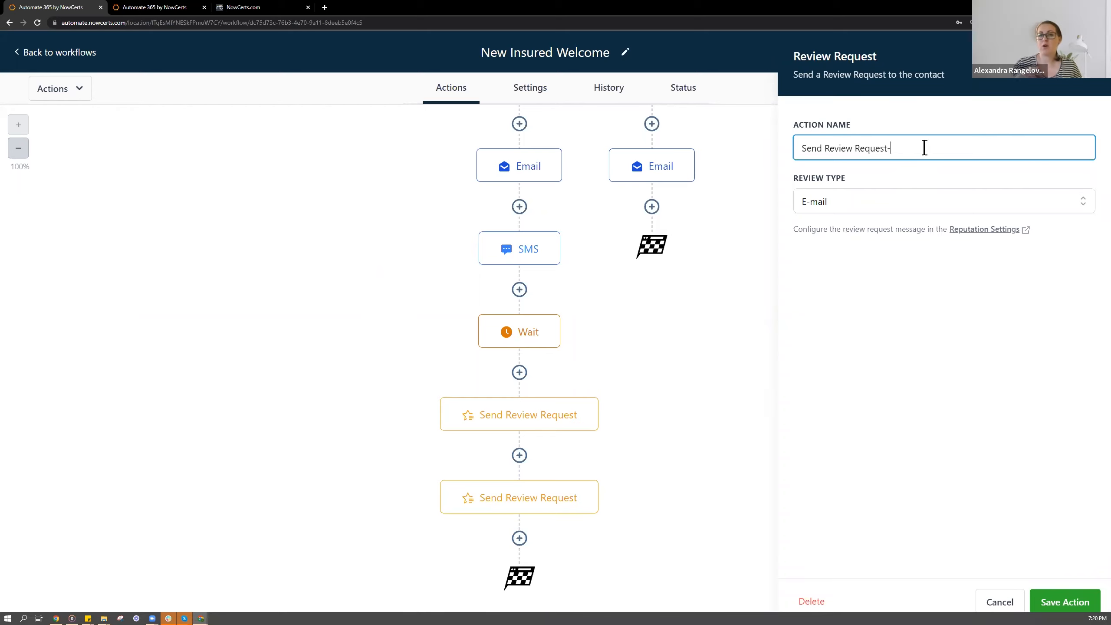
type("Email")
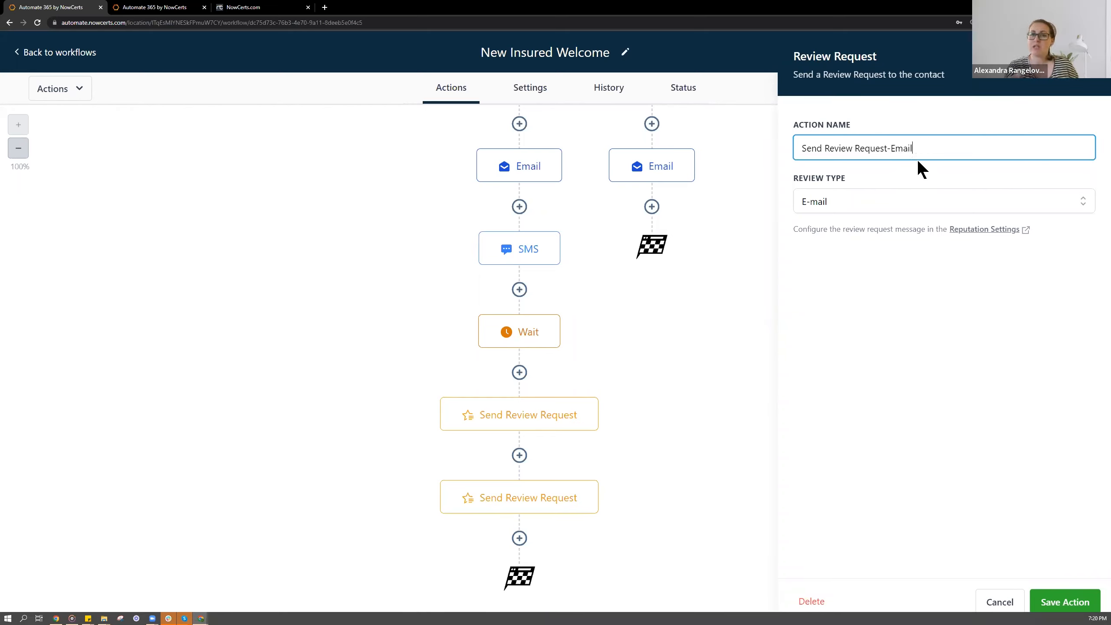
left_click(1065, 601)
Rename the SMS review request action as "Send Review Request-SMS" and save it
left_click(554, 503)
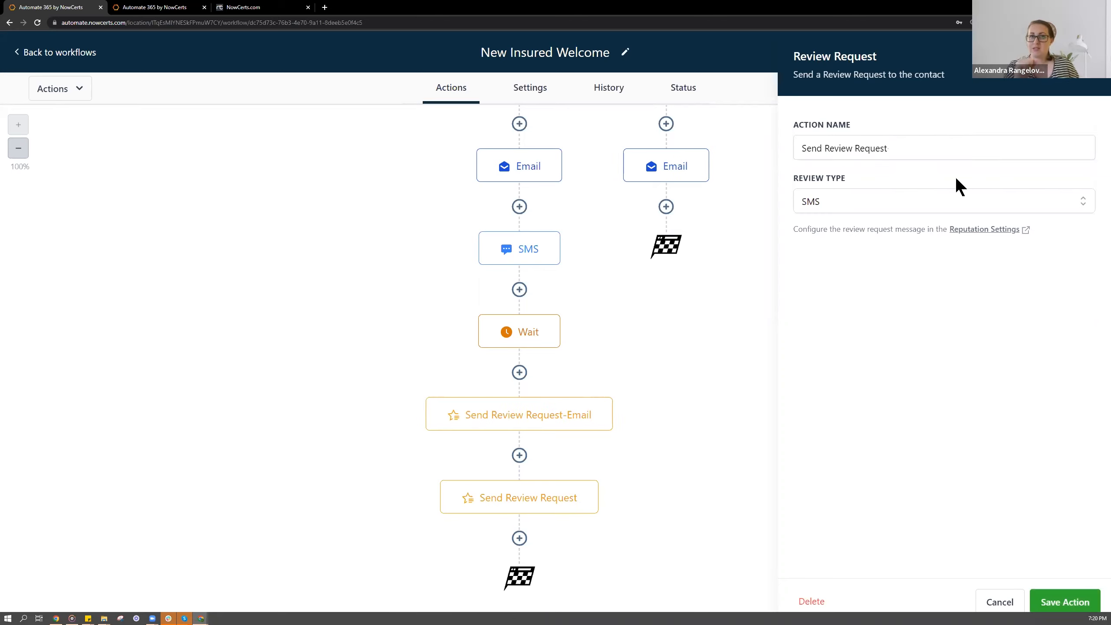
left_click(960, 141)
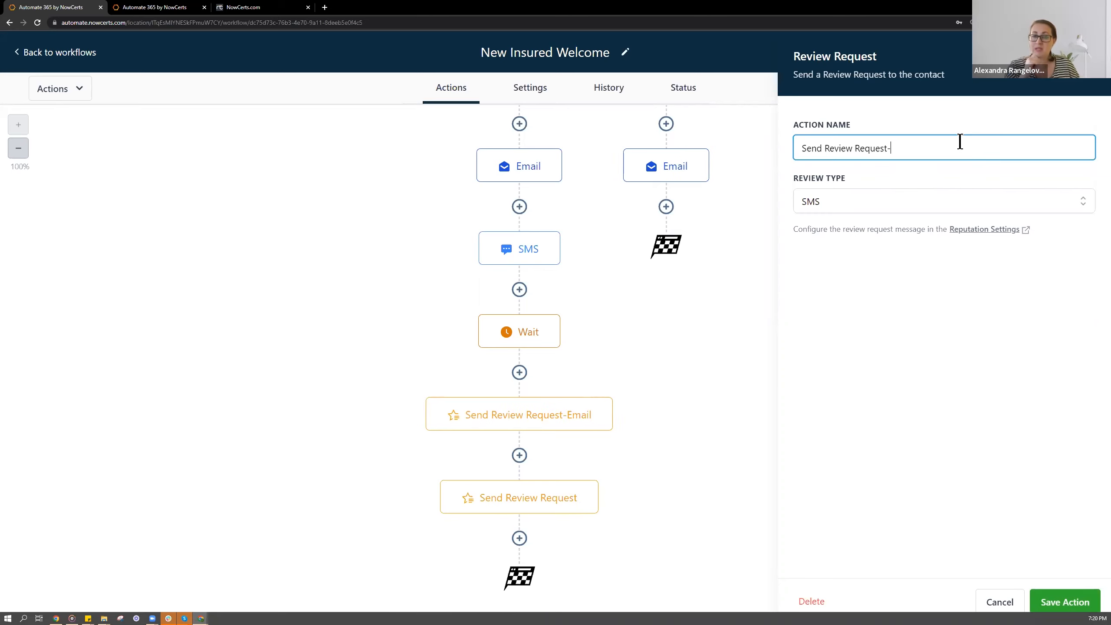
type("-SMS")
key("Return")
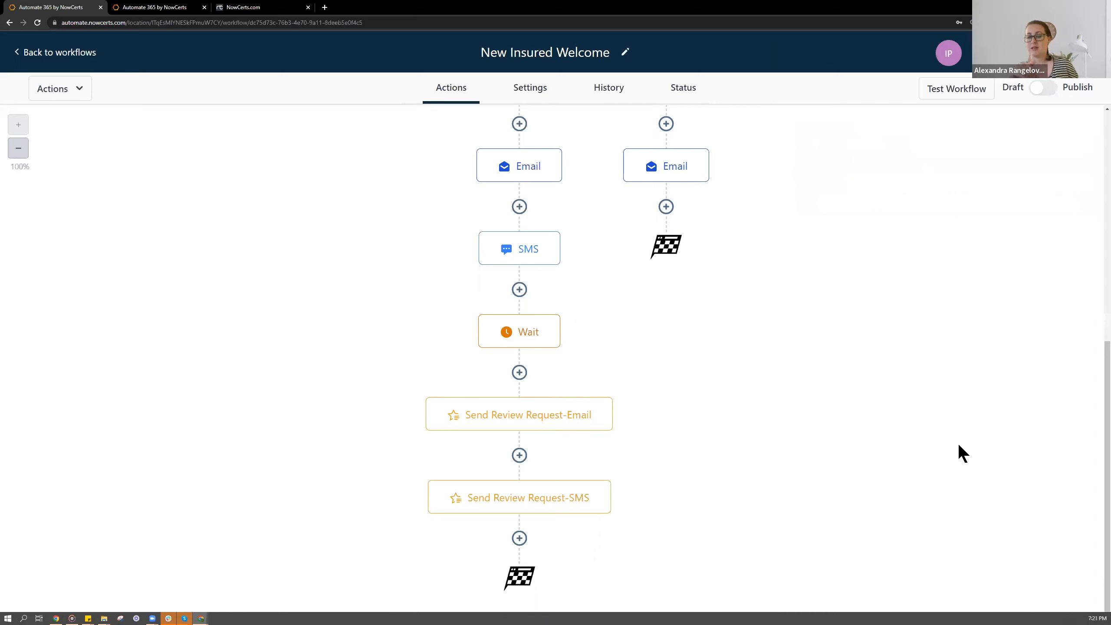
Rename the Wait action in the Yes branch as "Wait 3 days" and save it
left_click(484, 343)
left_click(807, 150)
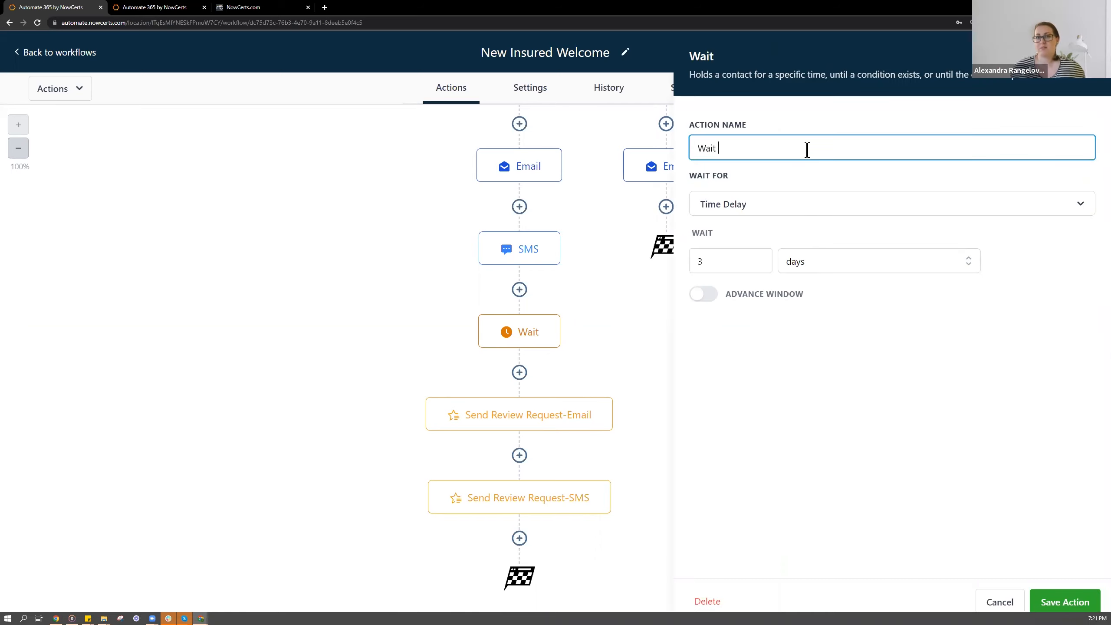
type("3 days")
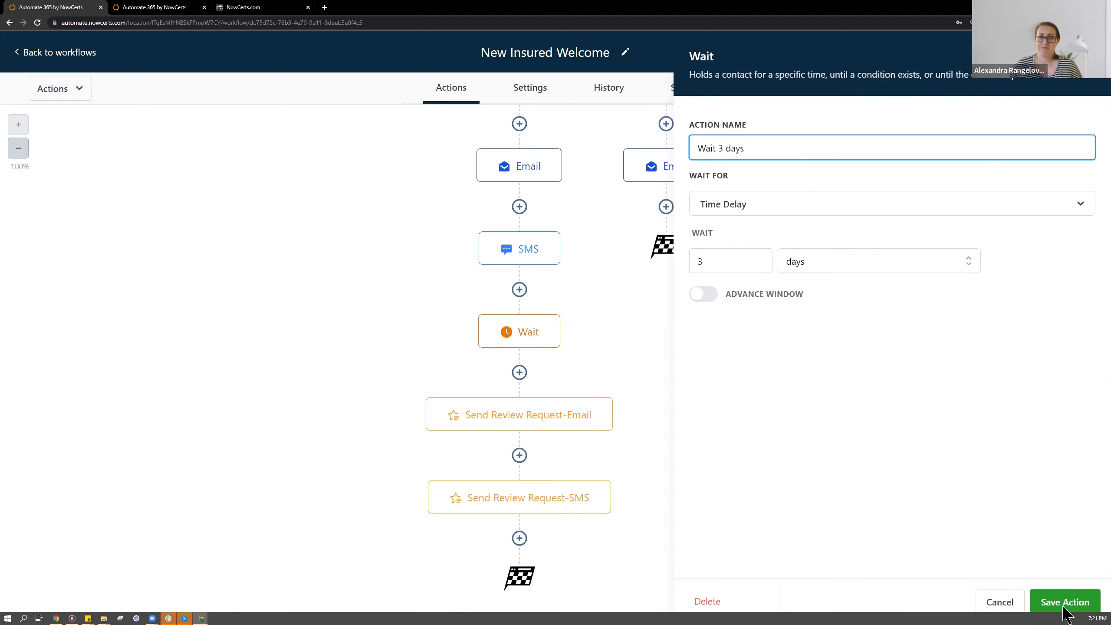
left_click(1055, 600)
Rename the email action in the Yes branch as "Email-commercial"
left_click(541, 168)
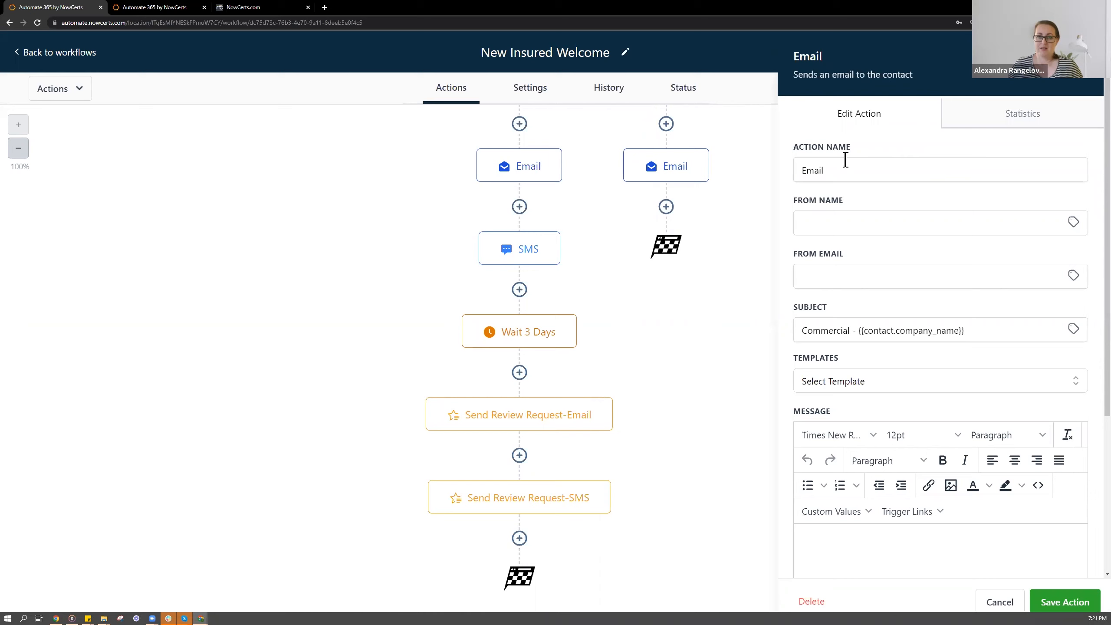
left_click(846, 159)
type("-commercial")
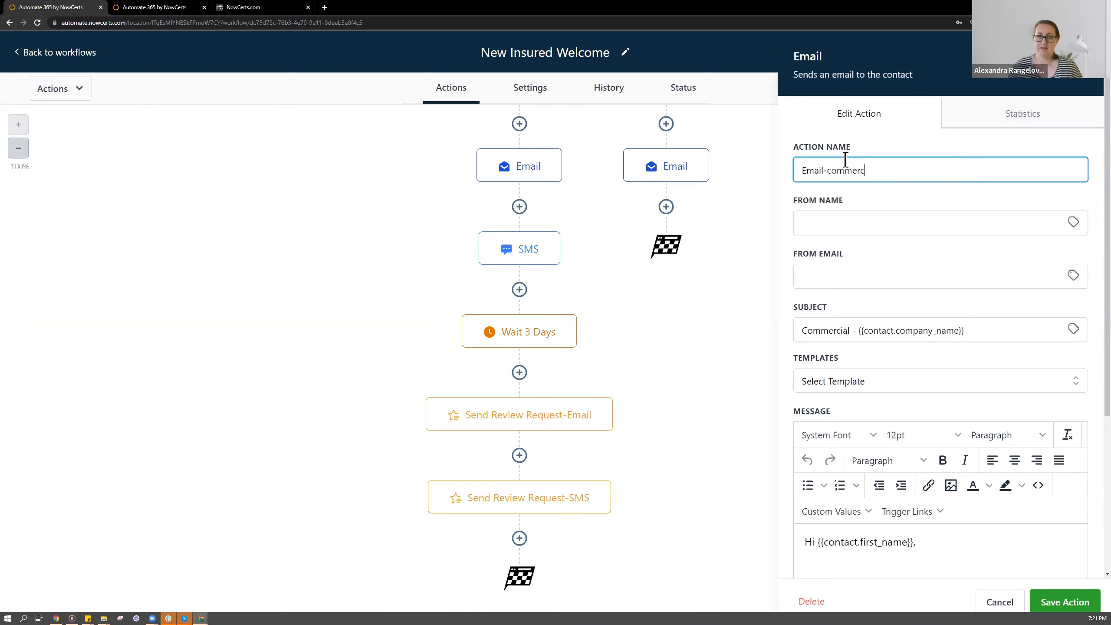
Rename the email action in the No branch as "Email-personal" and save it
left_click(682, 176)
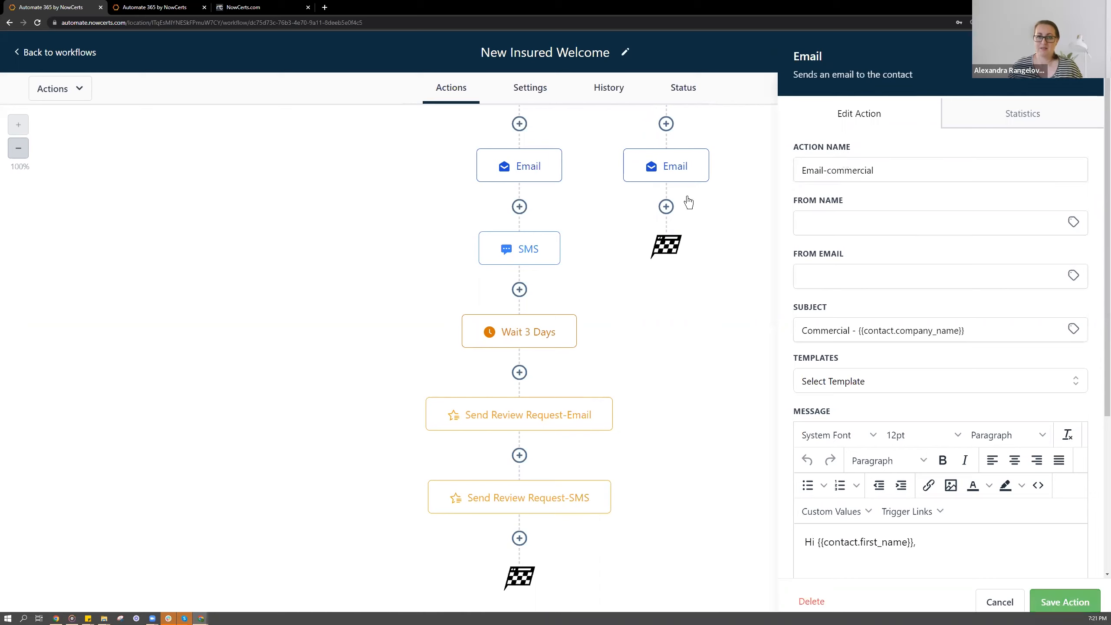
left_click(878, 177)
type("-")
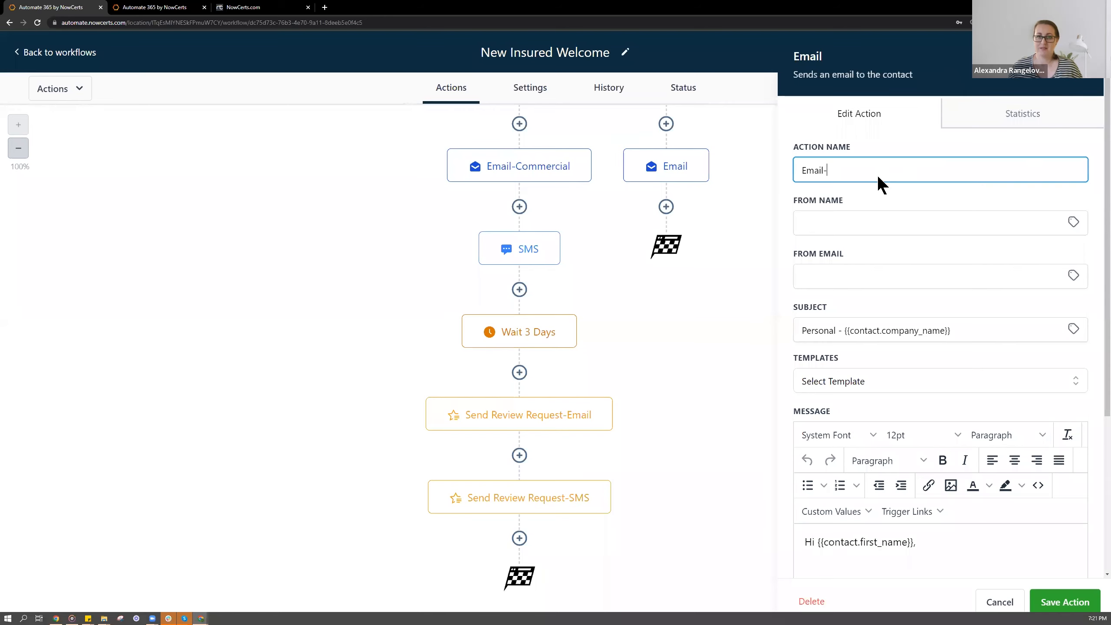
type("personal")
left_click(1065, 602)
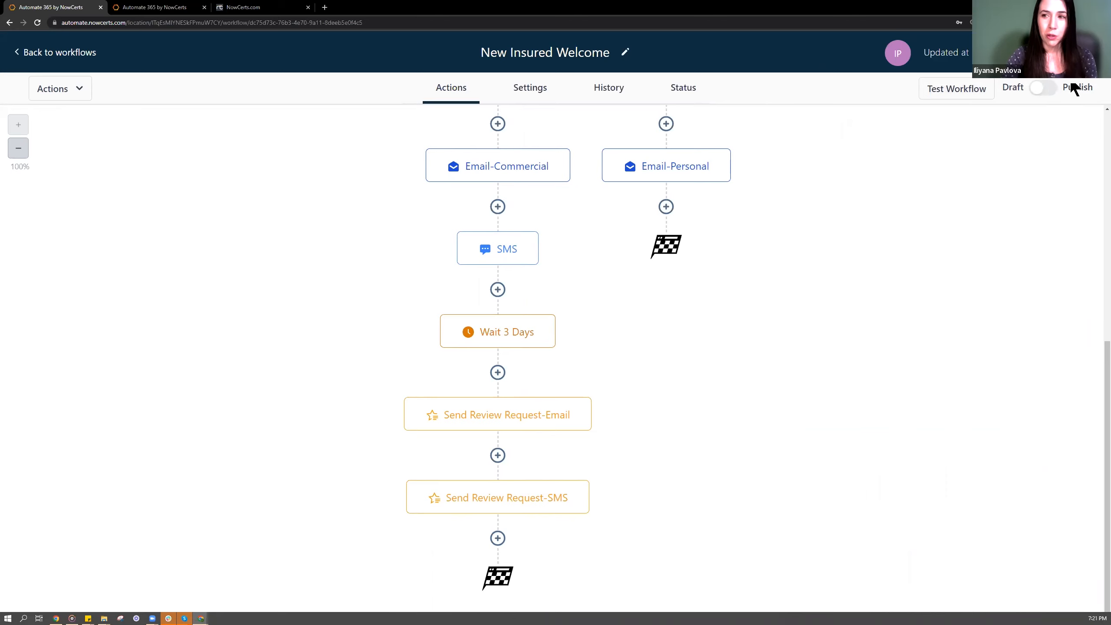
Switch the workflow to published and return it to draft
left_click(1047, 89)
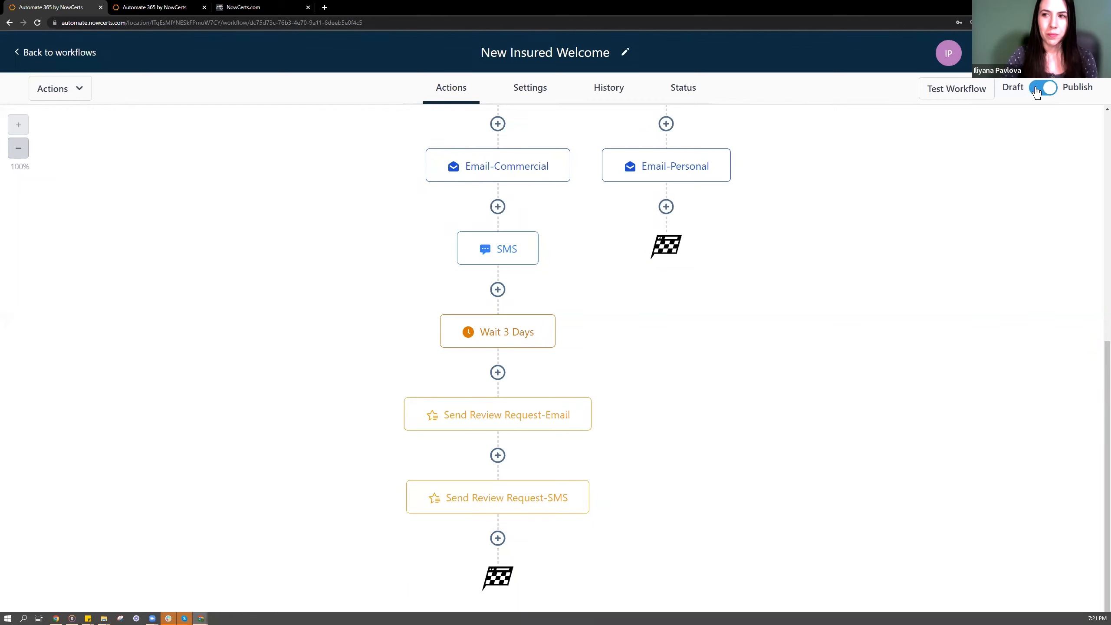
left_click(1034, 91)
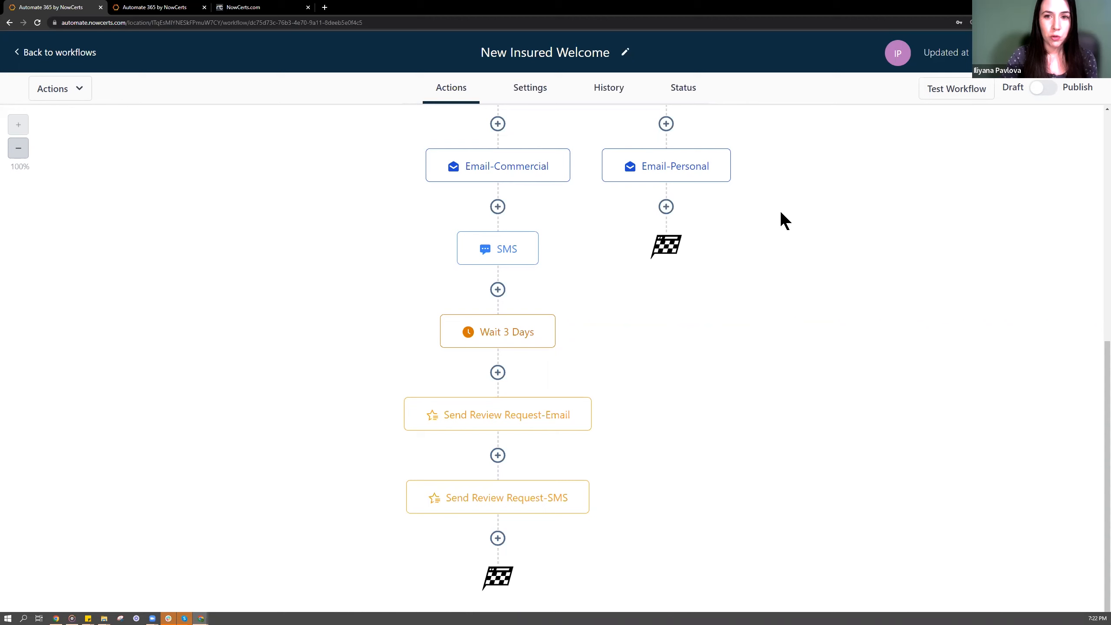
Add a Create/Update Opportunity action below the personal email in the No branch
scroll(781, 218, "up", 4)
scroll(786, 287, "down", 2)
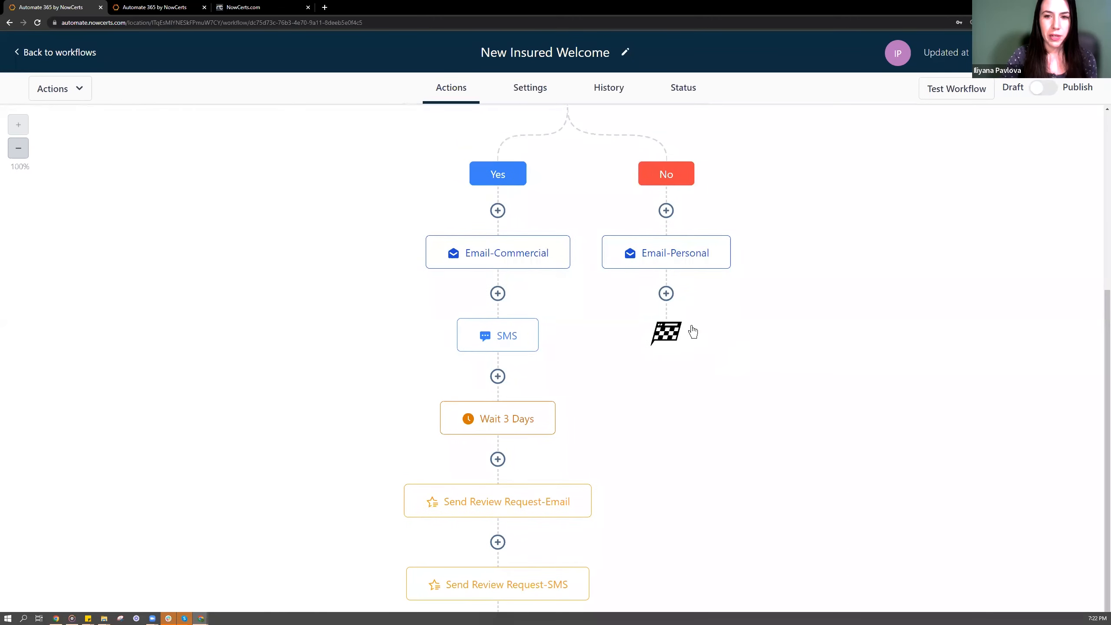
left_click(666, 293)
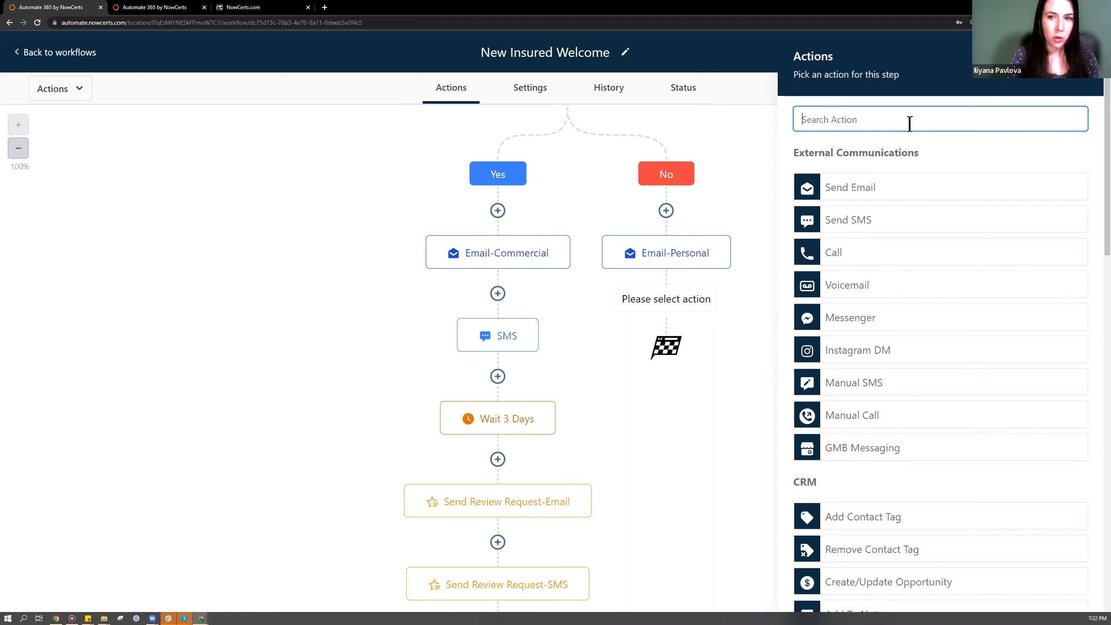
type("oppo")
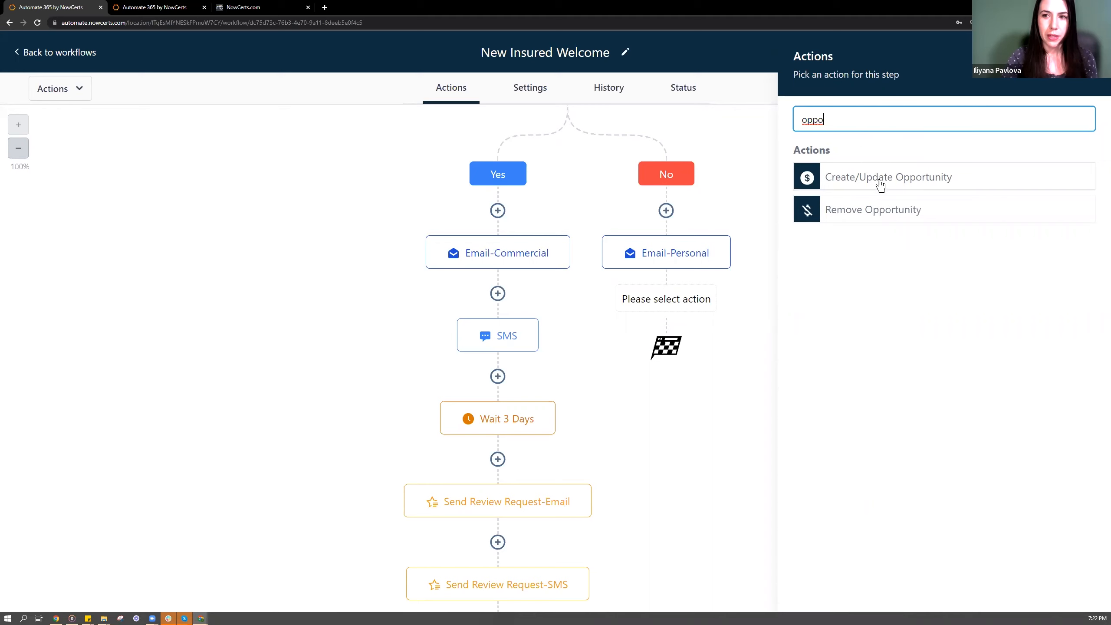
left_click(895, 177)
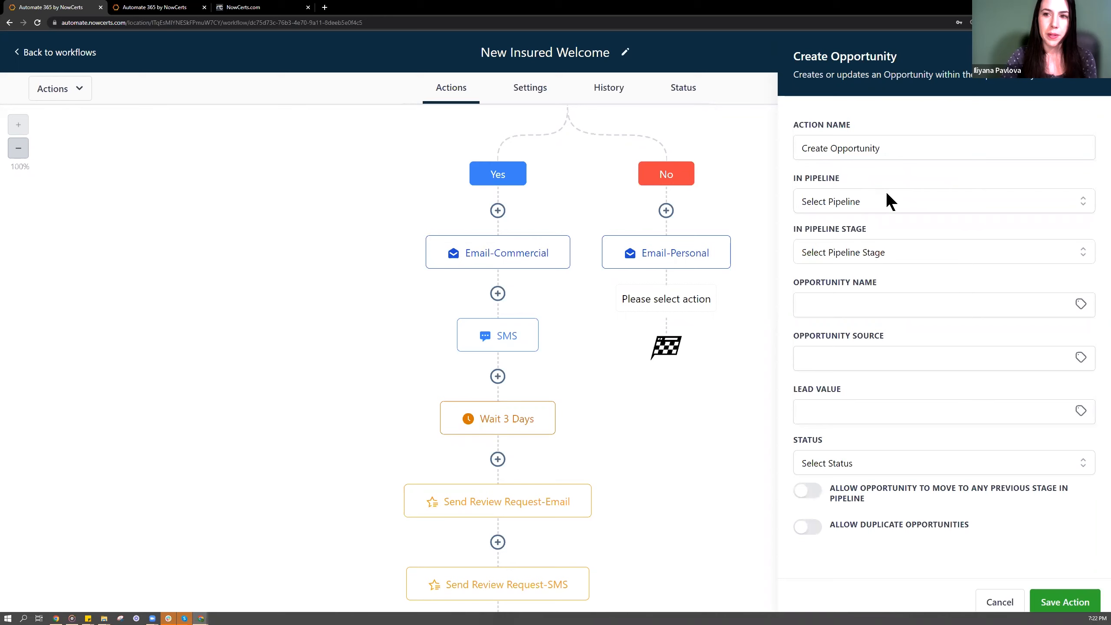
Set the opportunity's pipeline to New Business, its pipeline stage to Issue Policy and its status to won
left_click(868, 202)
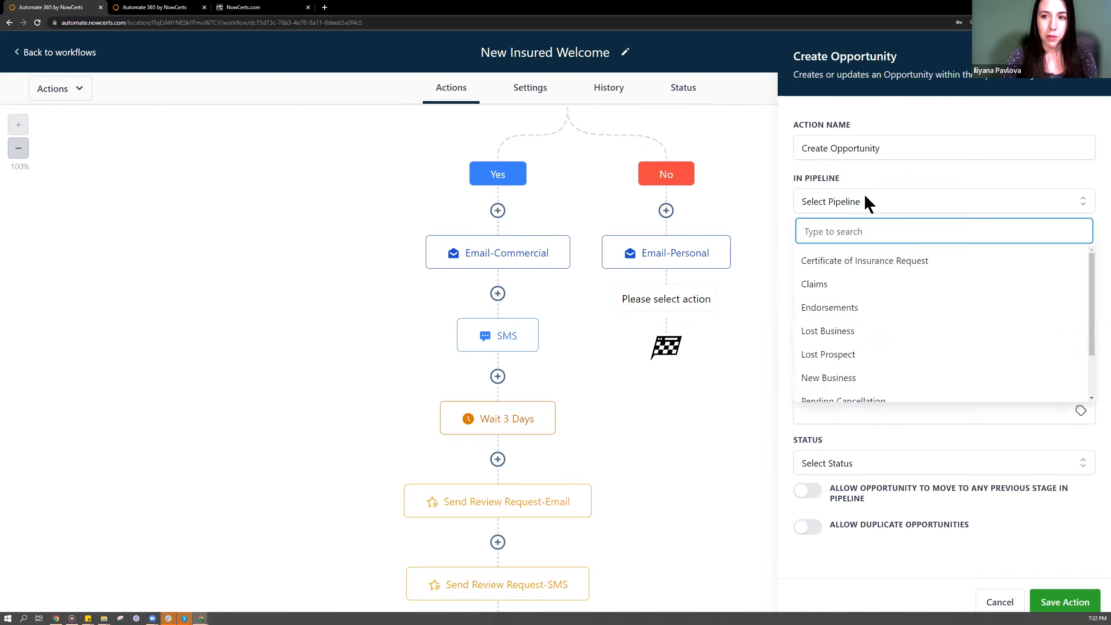
type("new")
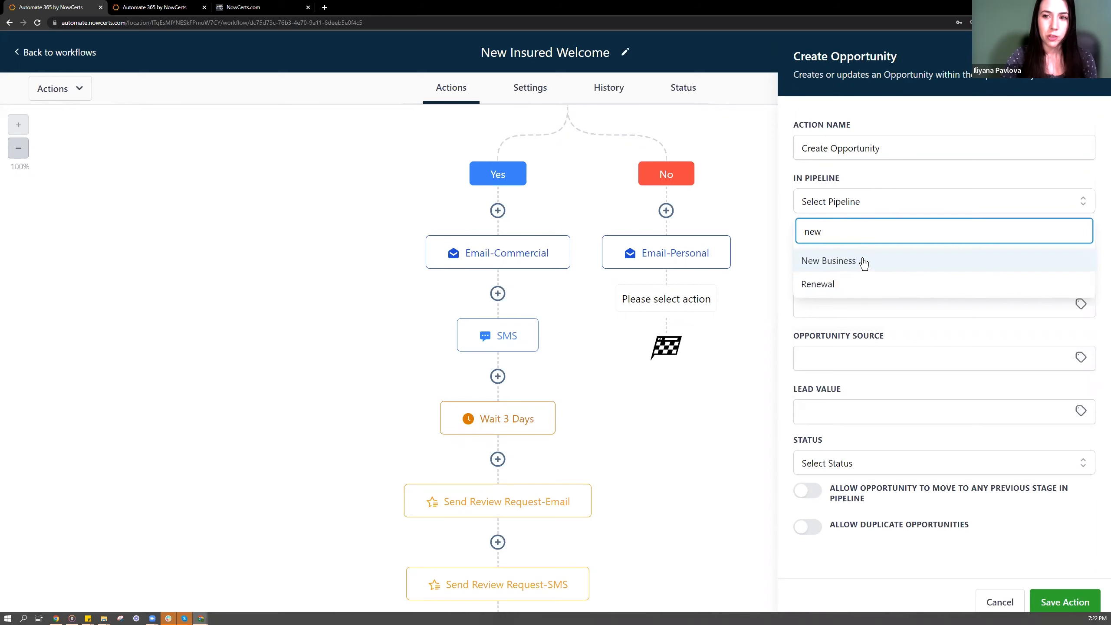
left_click(863, 259)
left_click(866, 250)
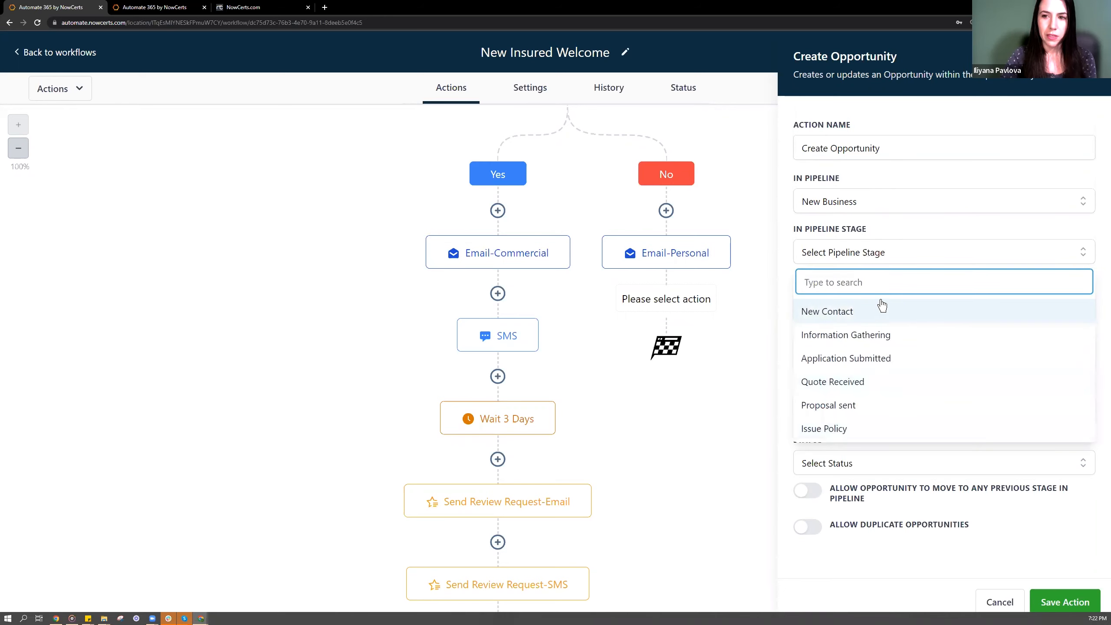
left_click(838, 431)
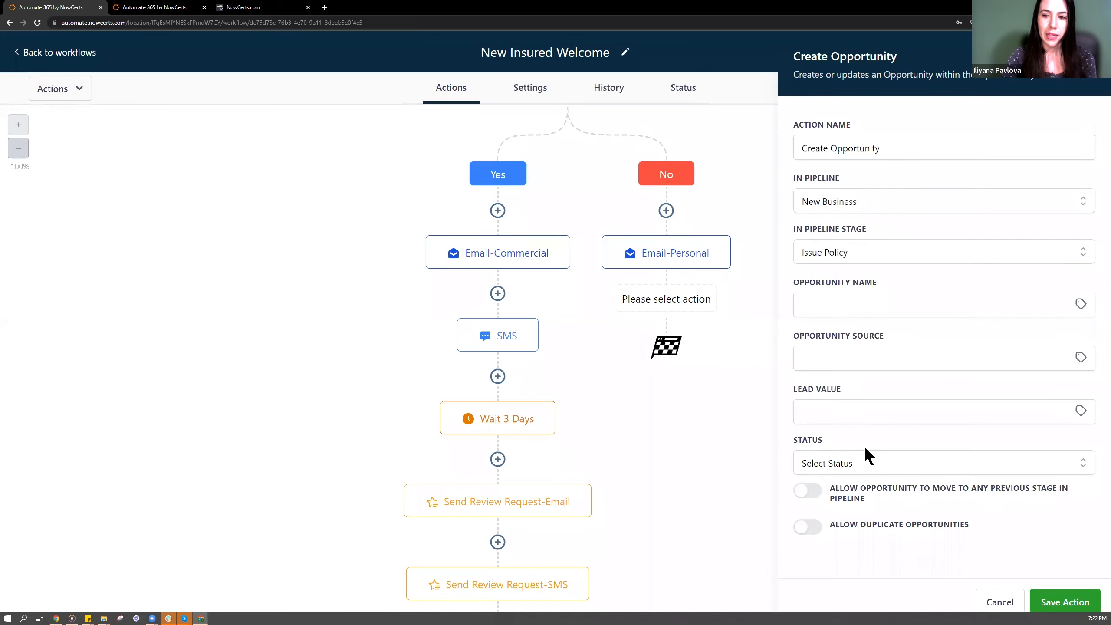
left_click(828, 460)
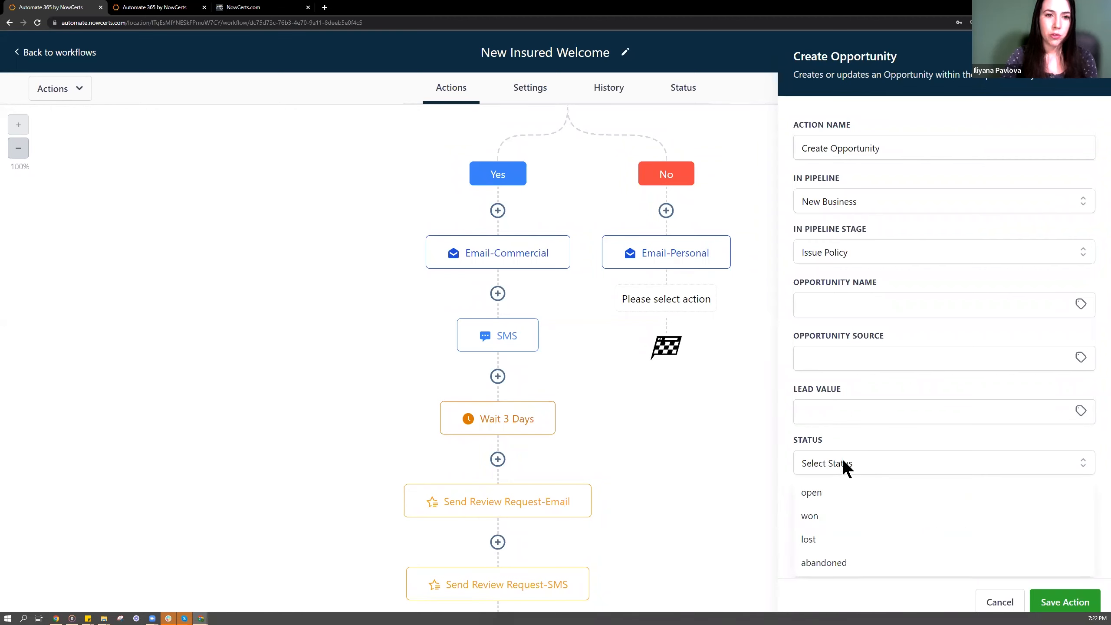
left_click(825, 515)
Set the opportunity name to the contact's Company Name custom value, {{contact.company_name}}
left_click(819, 306)
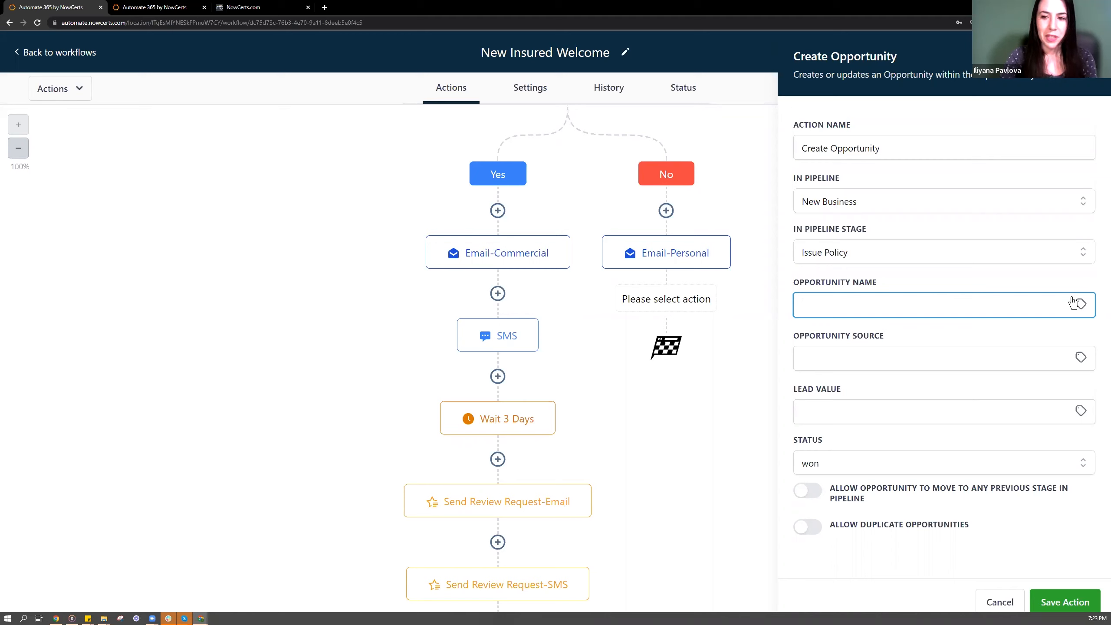
left_click(865, 359)
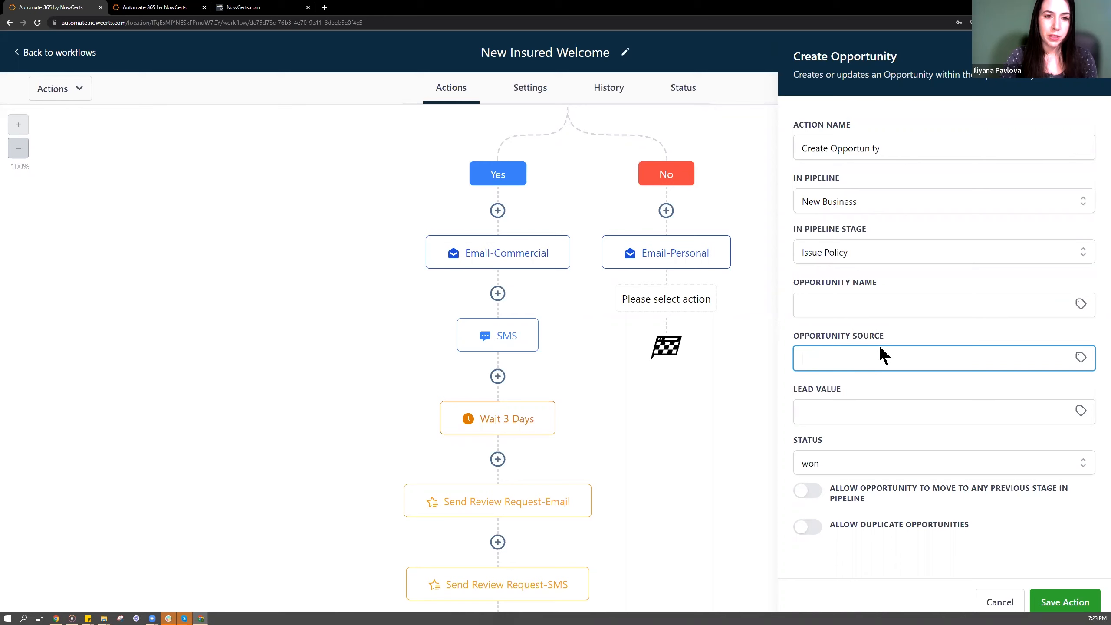
left_click(836, 410)
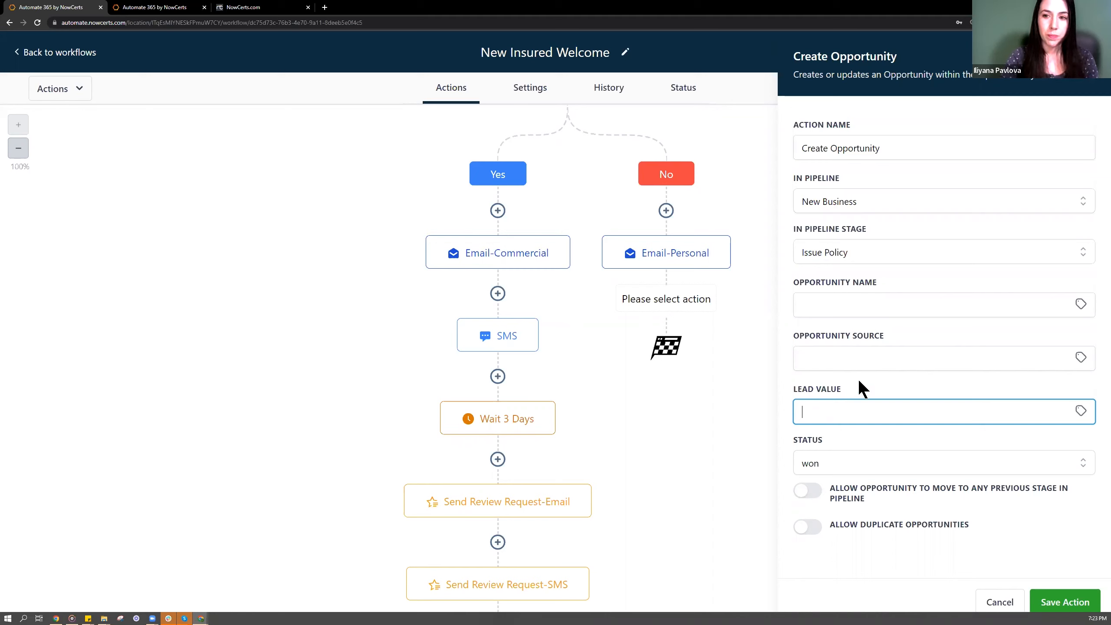
left_click(902, 299)
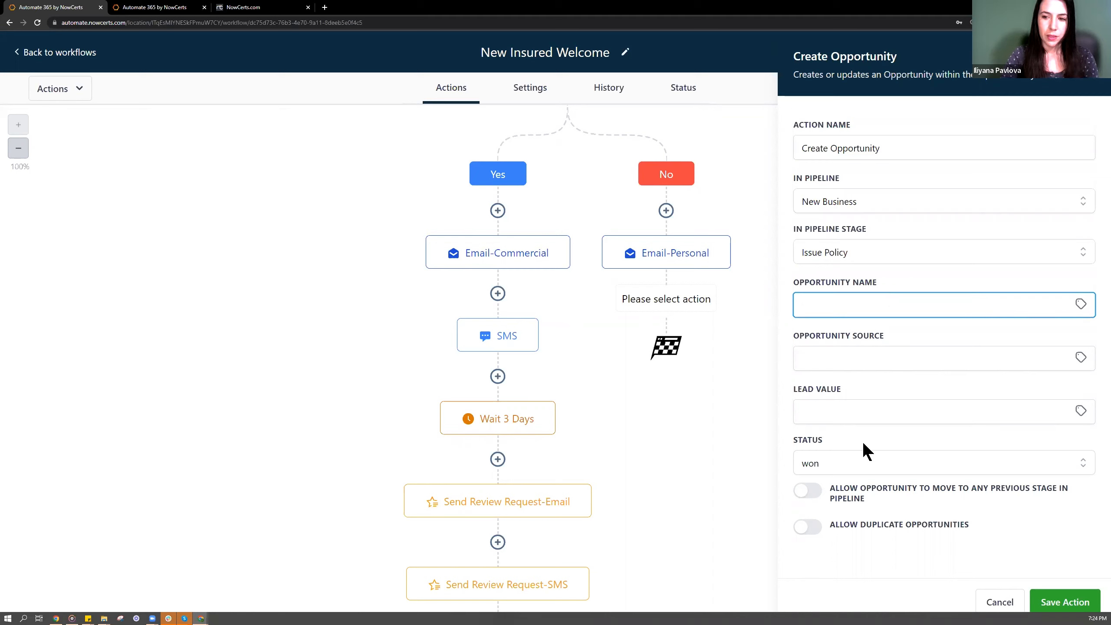
left_click(1080, 305)
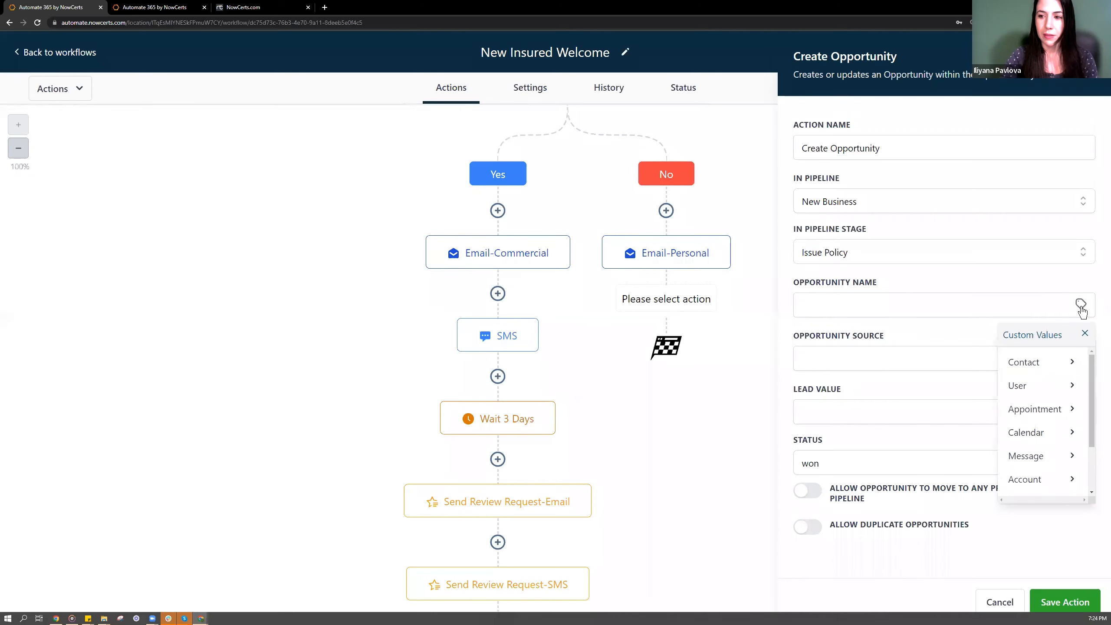
left_click(1044, 365)
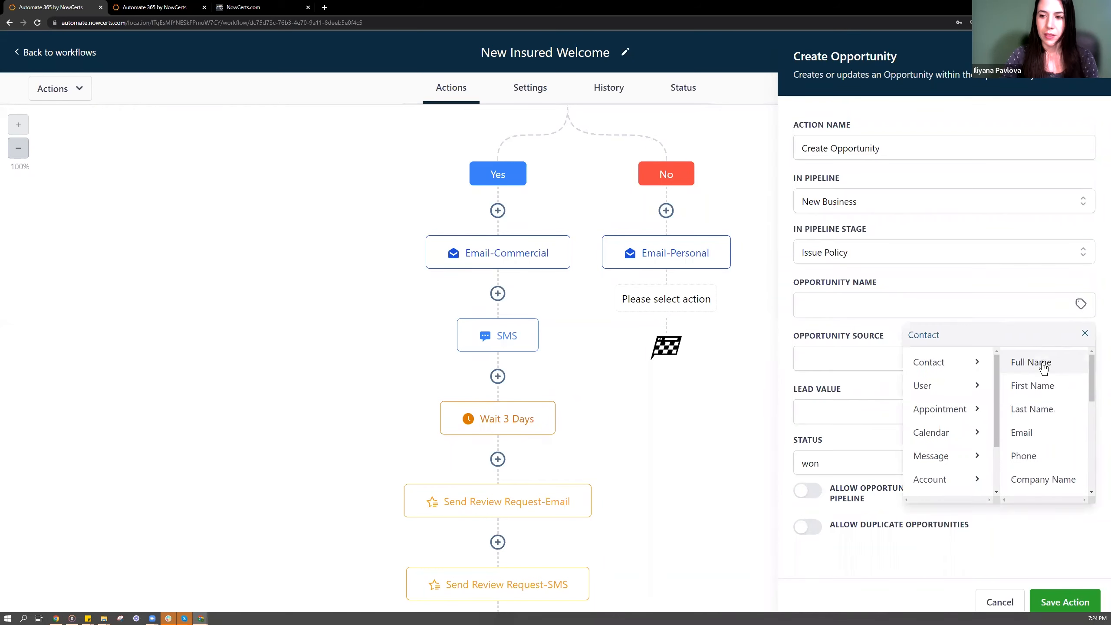
left_click(1037, 480)
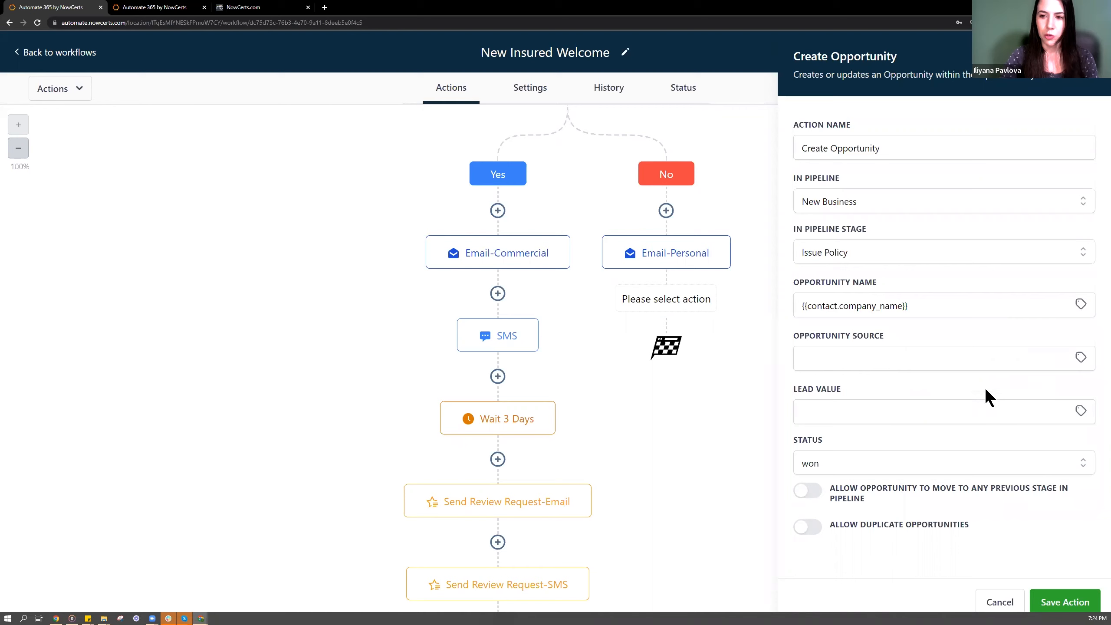
Switch Allow Duplicate Opportunities on and back off, and save the Create Opportunity action
left_click(999, 366)
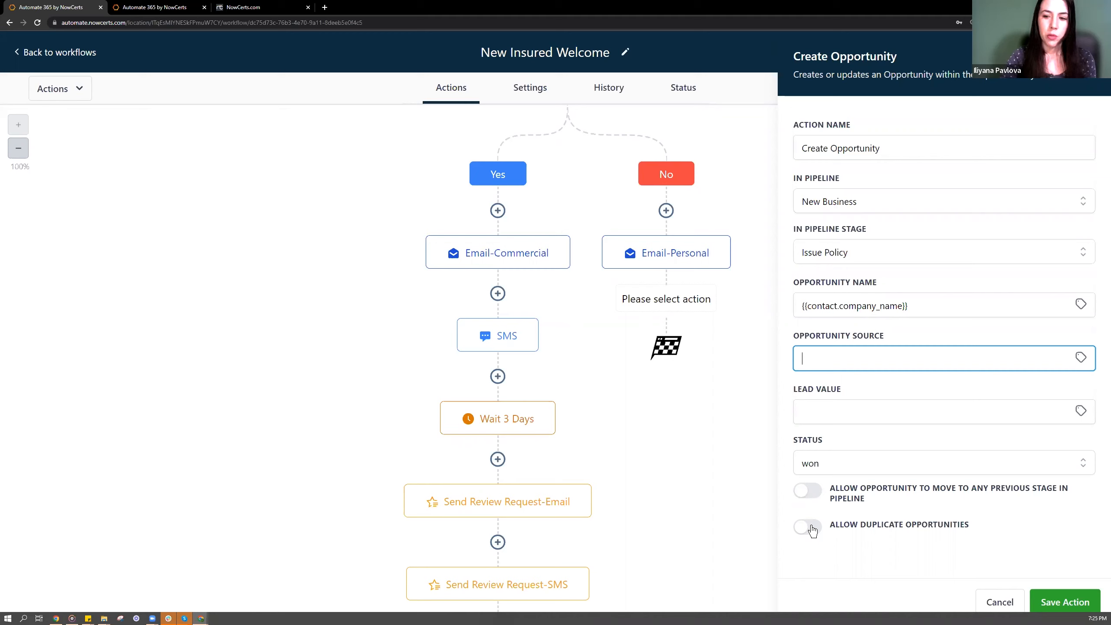
left_click(810, 529)
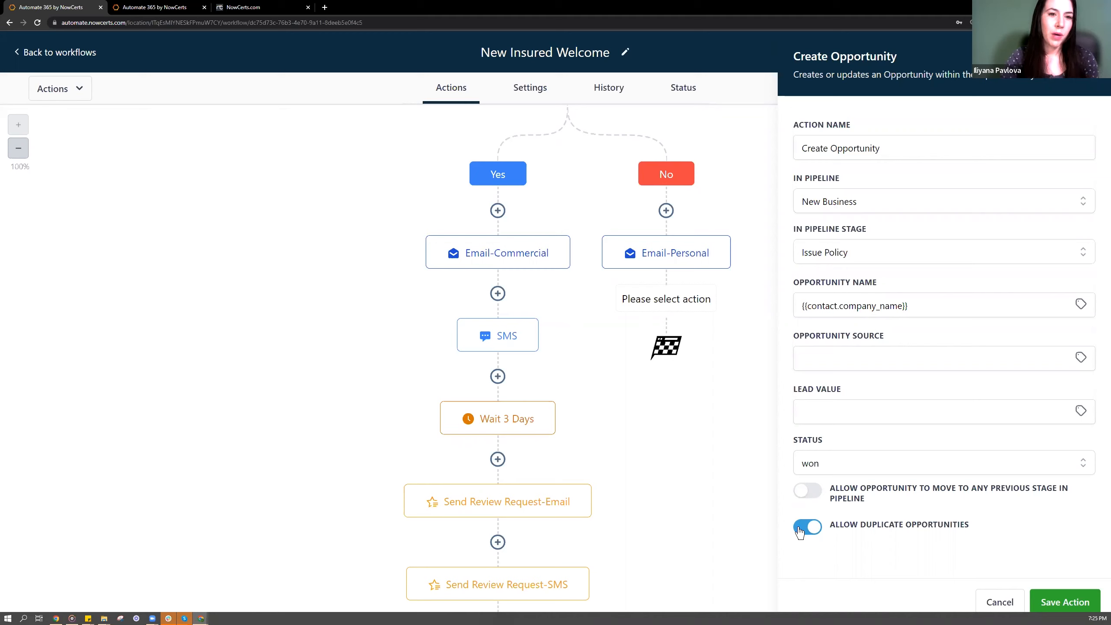
left_click(800, 529)
left_click(1058, 600)
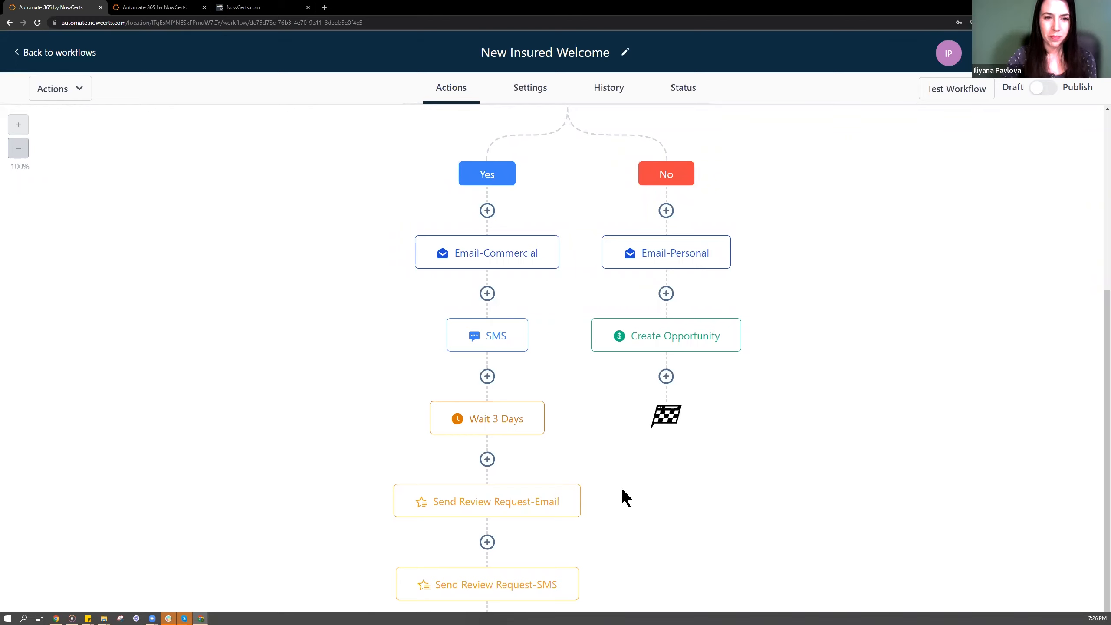
mouse_move(693, 332)
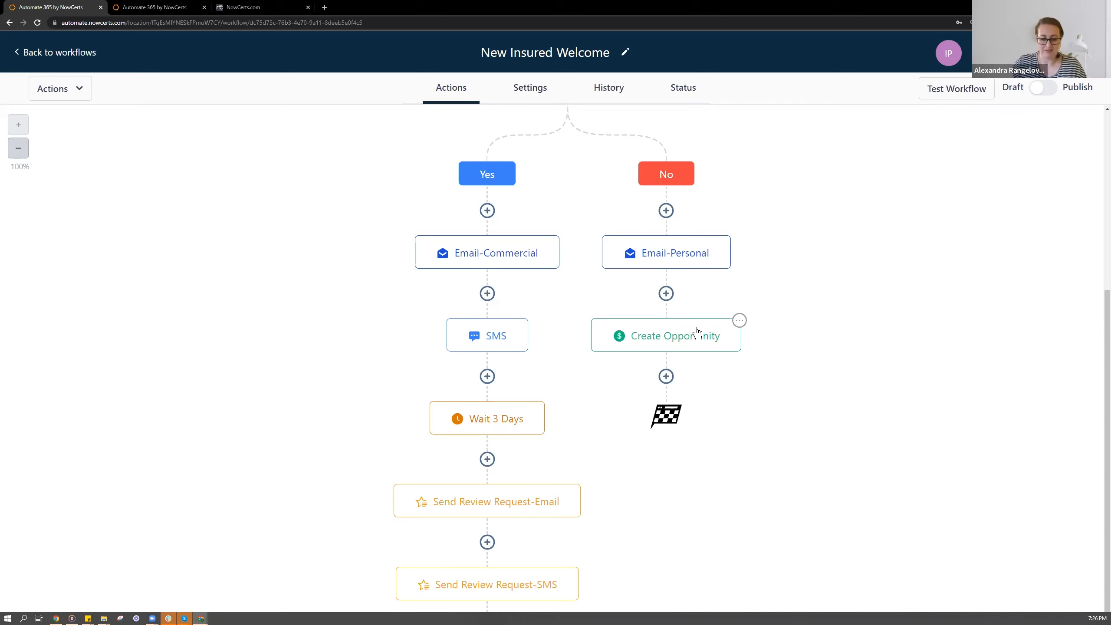
left_click(739, 321)
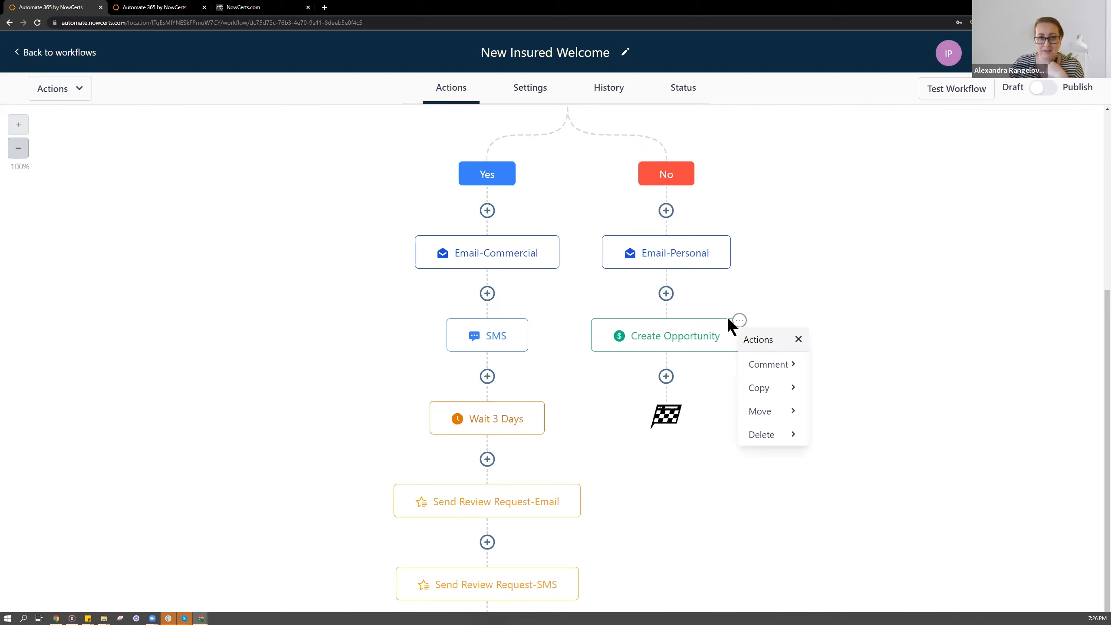
left_click(796, 341)
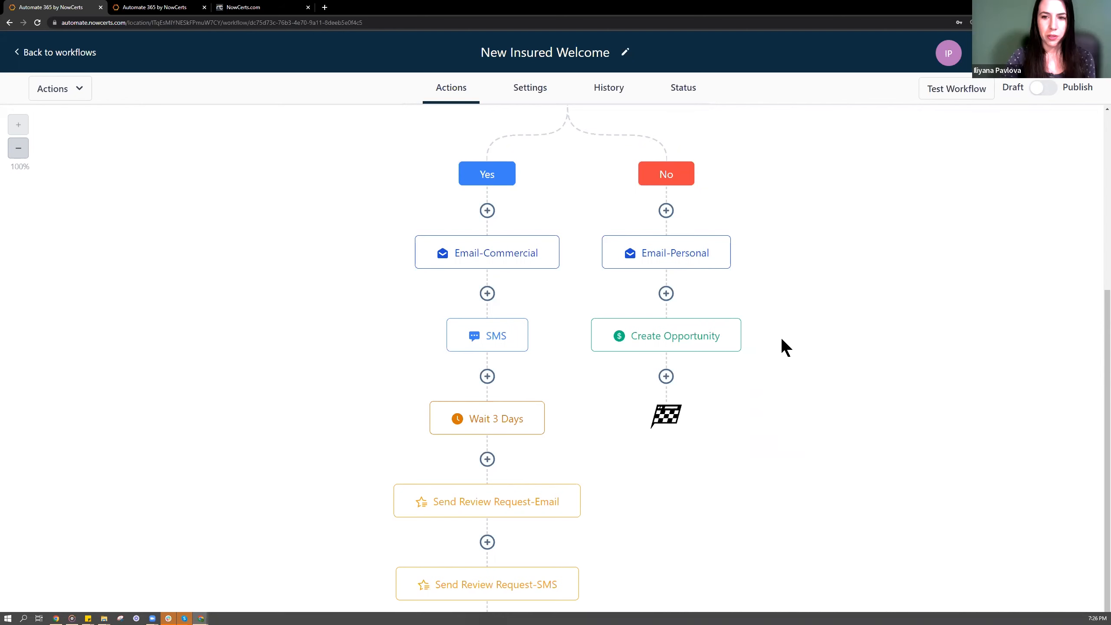
left_click(671, 340)
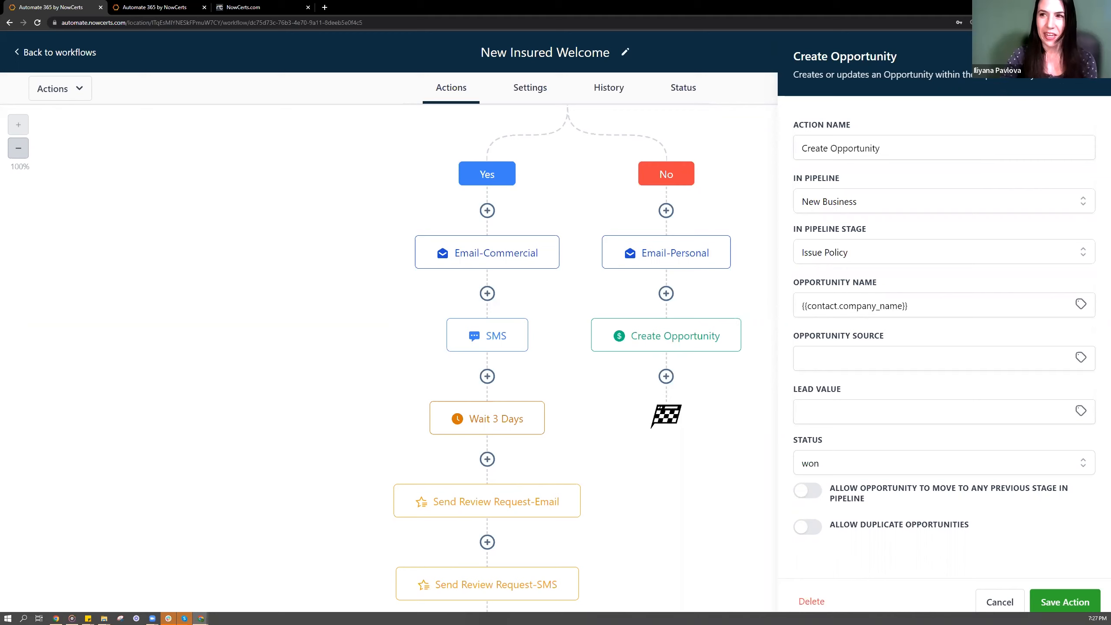
Copy the No branch's Create Opportunity action into the Yes branch, between SMS and Wait 3 Days
left_click(739, 320)
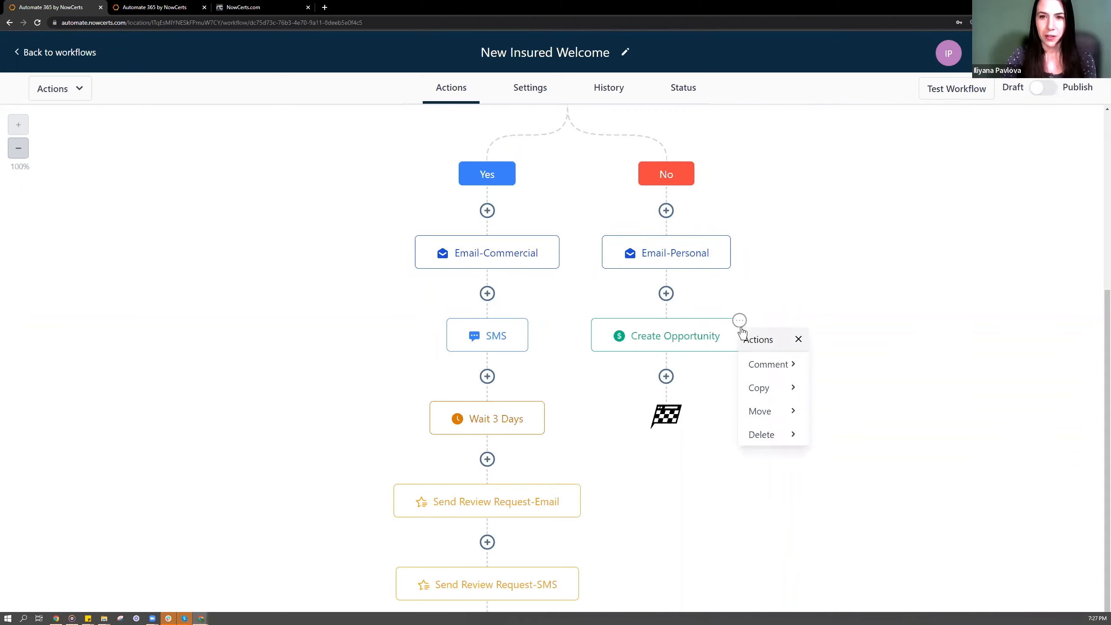
left_click(769, 386)
left_click(854, 371)
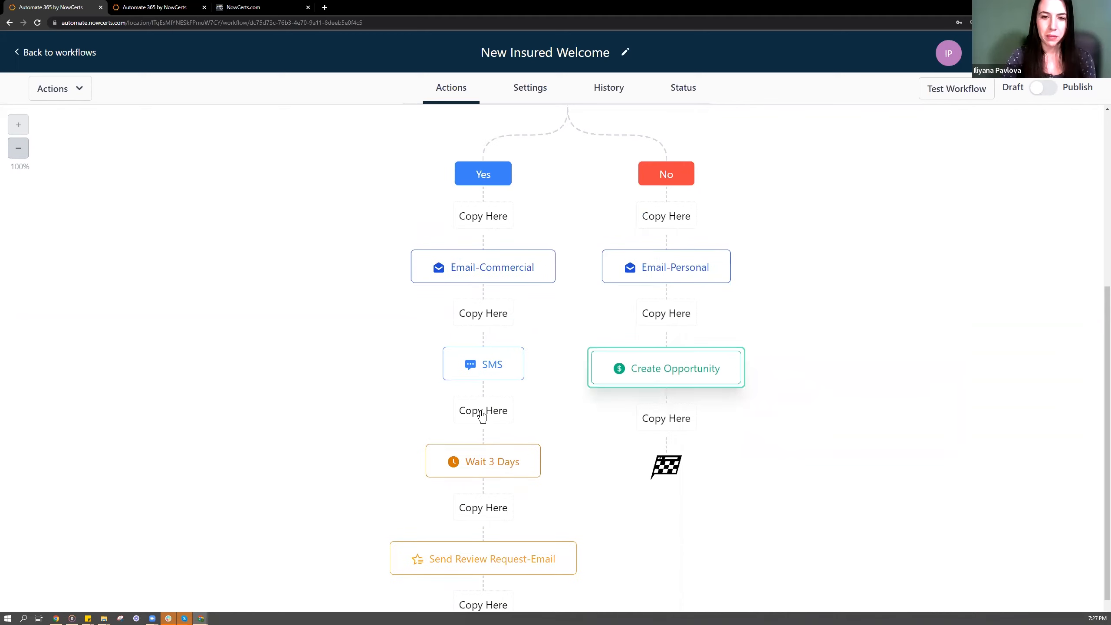
left_click(482, 411)
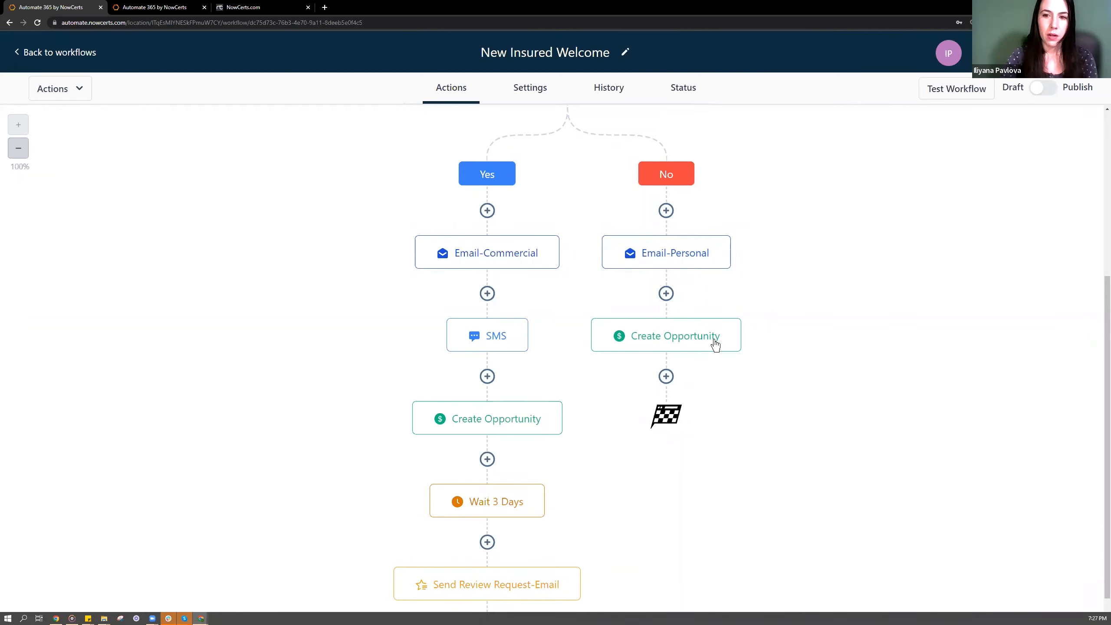
Delete the original Create Opportunity action from the No branch
left_click(739, 322)
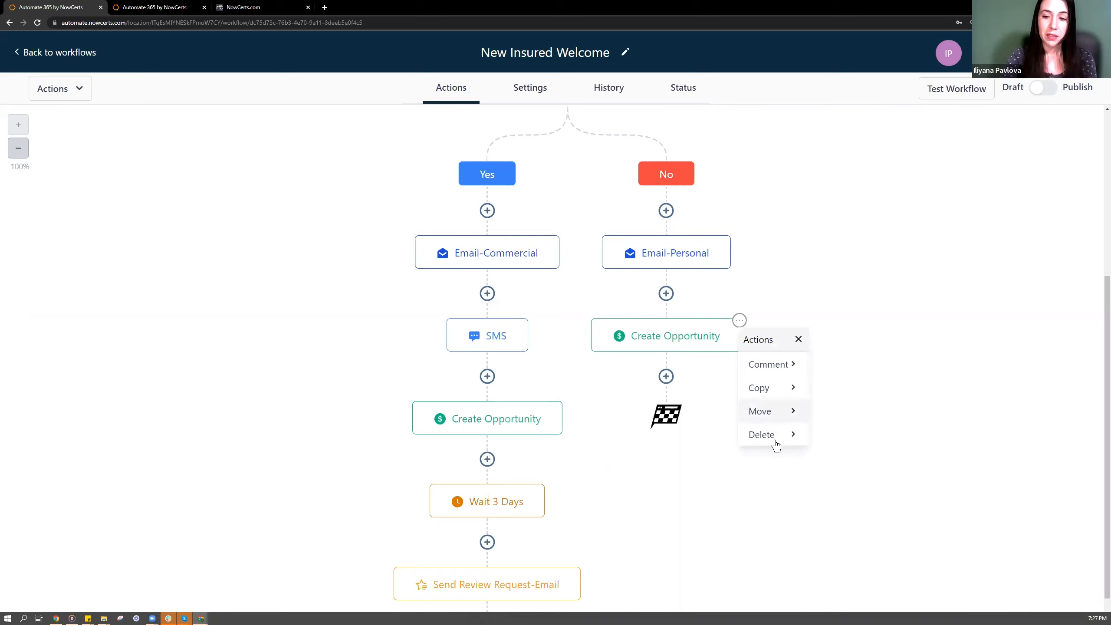
mouse_move(781, 437)
left_click(843, 365)
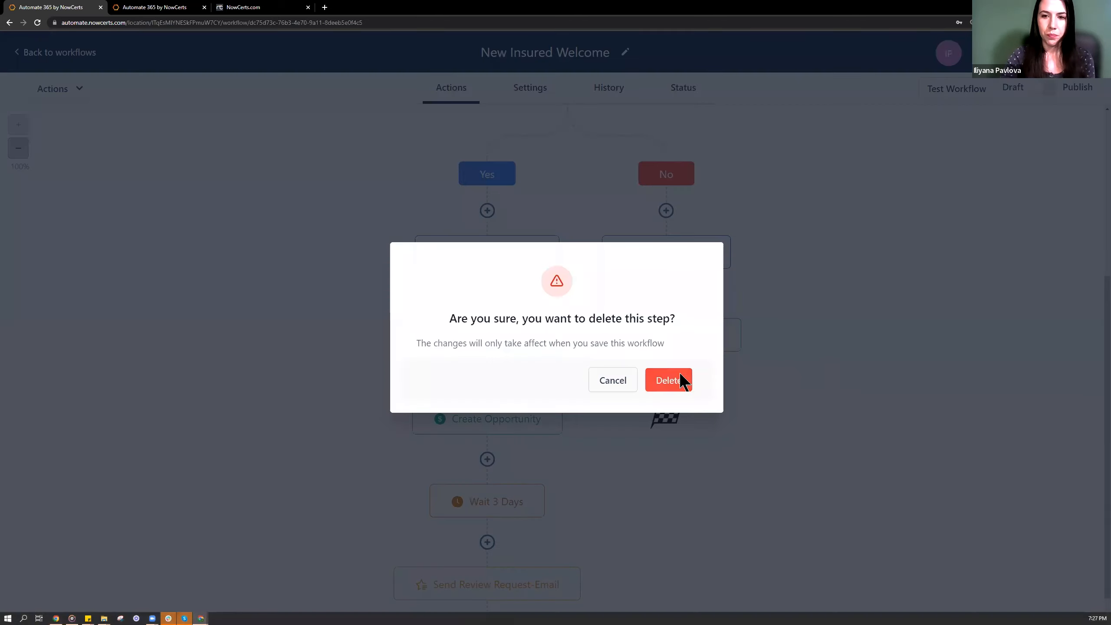
left_click(682, 379)
Add a Go To action below Email-Personal and link it to the Yes branch's Create Opportunity action
left_click(665, 294)
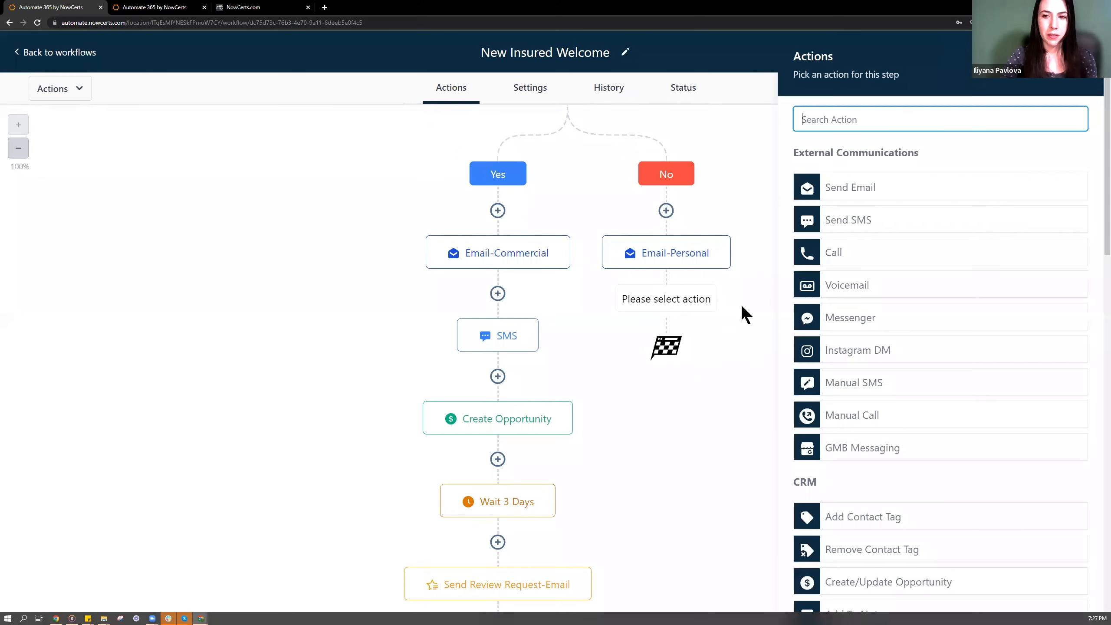
mouse_move(618, 253)
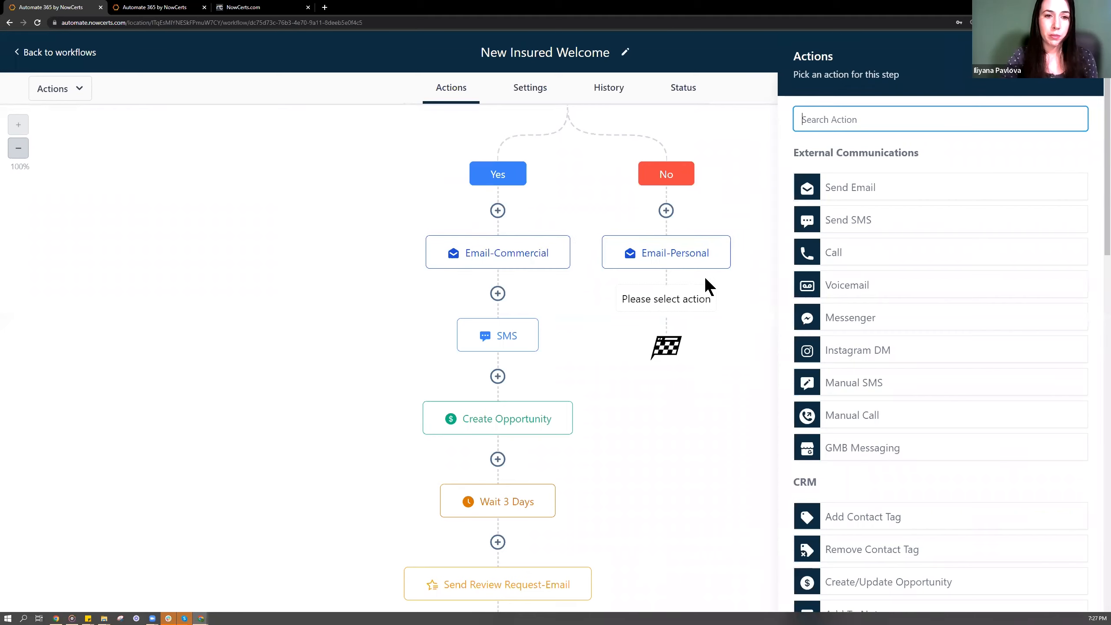
type("go to")
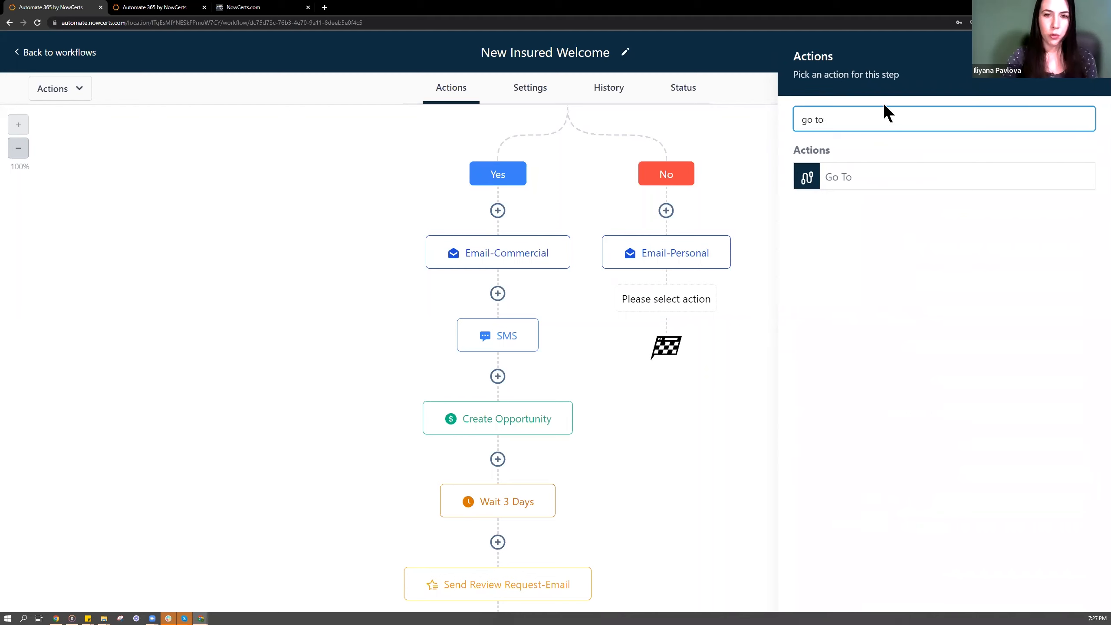
left_click(855, 176)
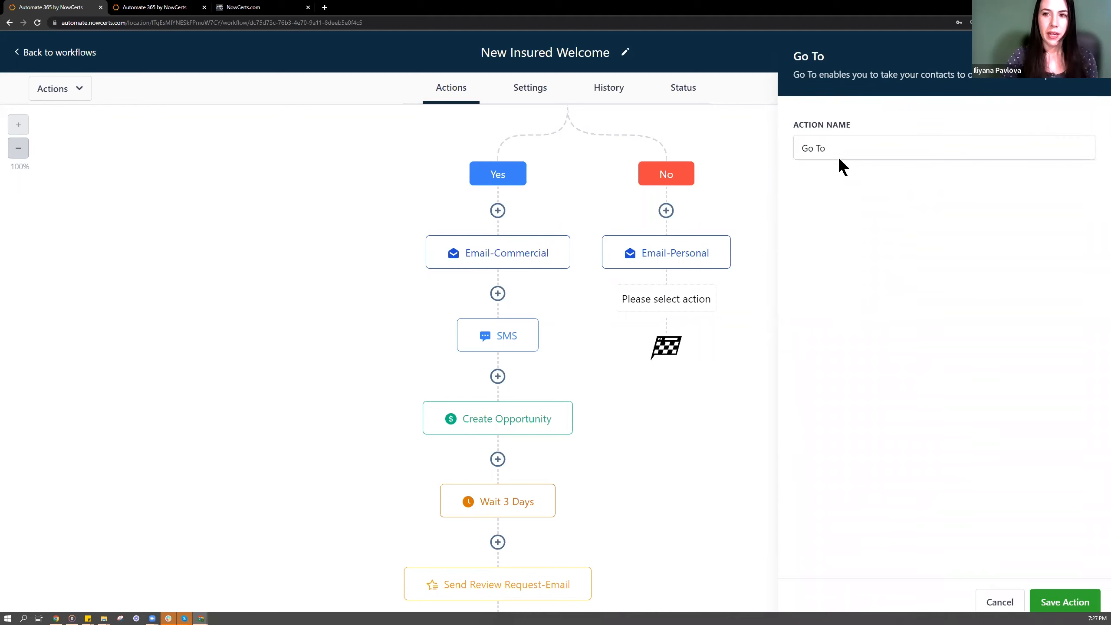
left_click(1074, 609)
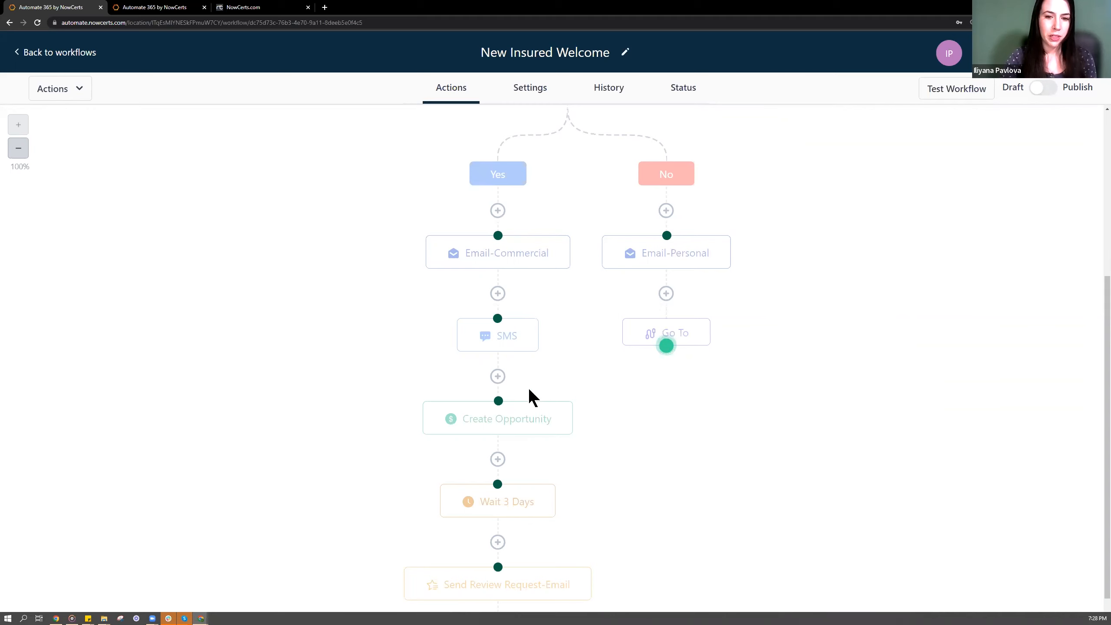
left_click(498, 401)
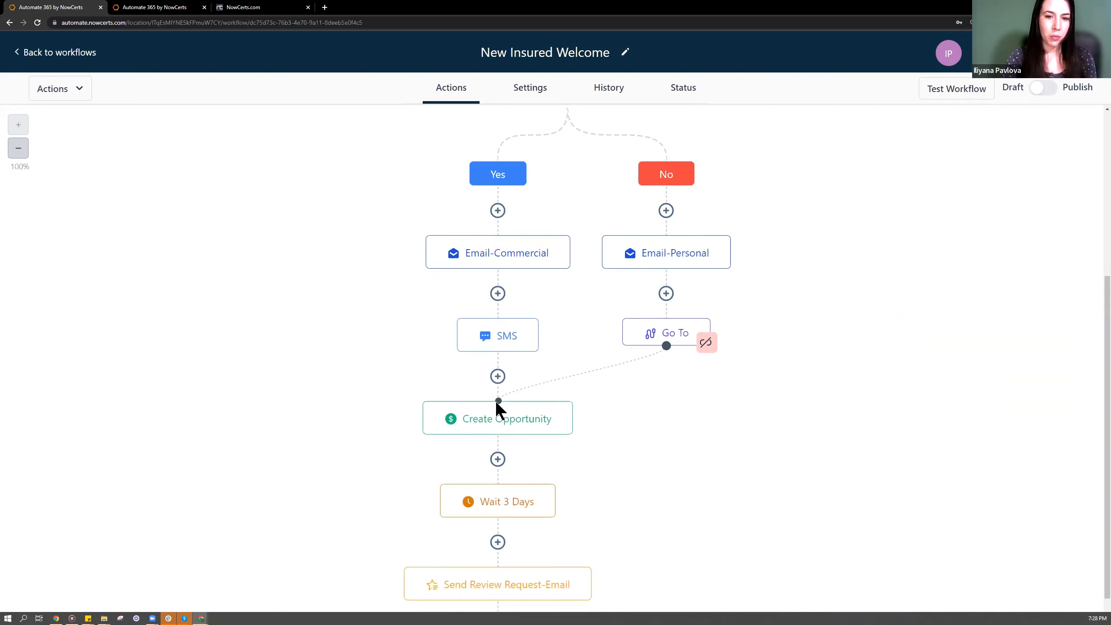
Set the subject of the first email above the condition to "Welcome!" and save the action
scroll(550, 415, "down", 3)
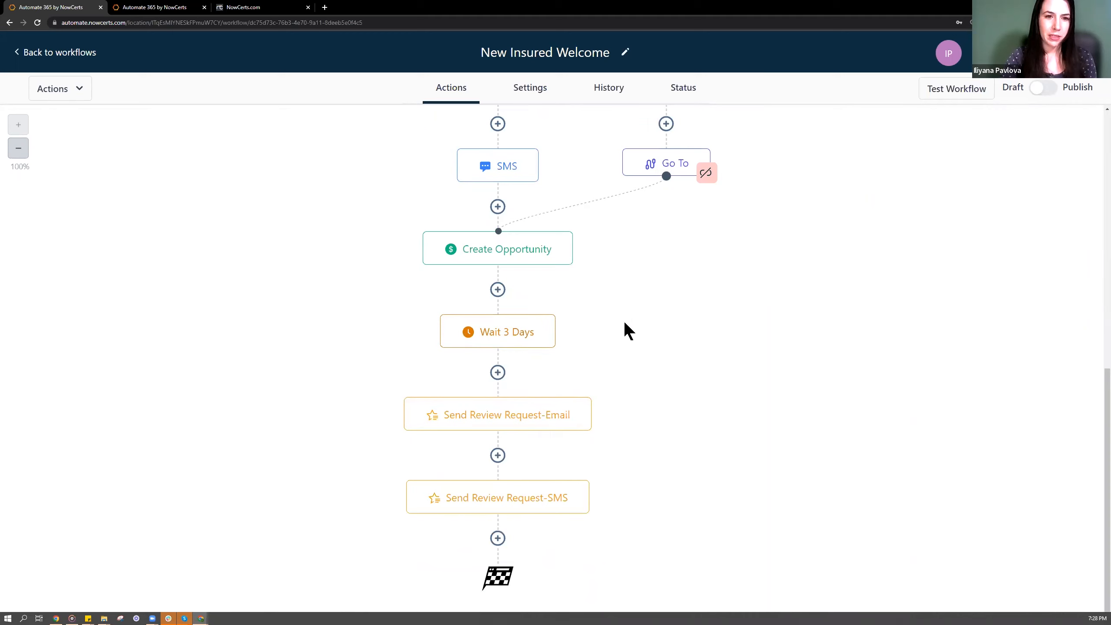
scroll(648, 363, "up", 2)
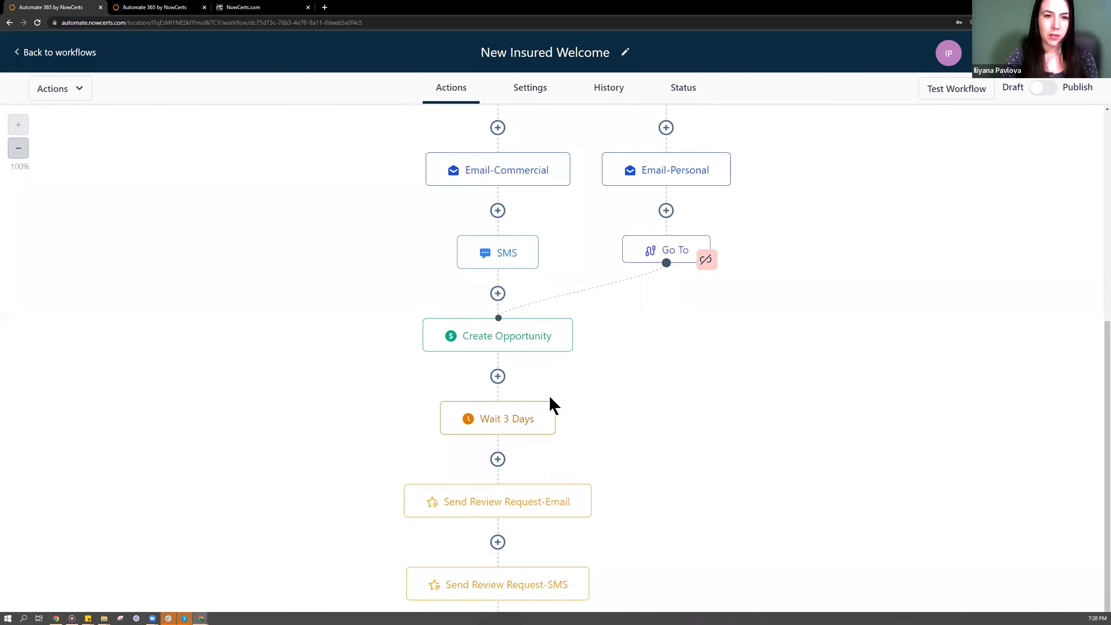
scroll(511, 497, "down", 2)
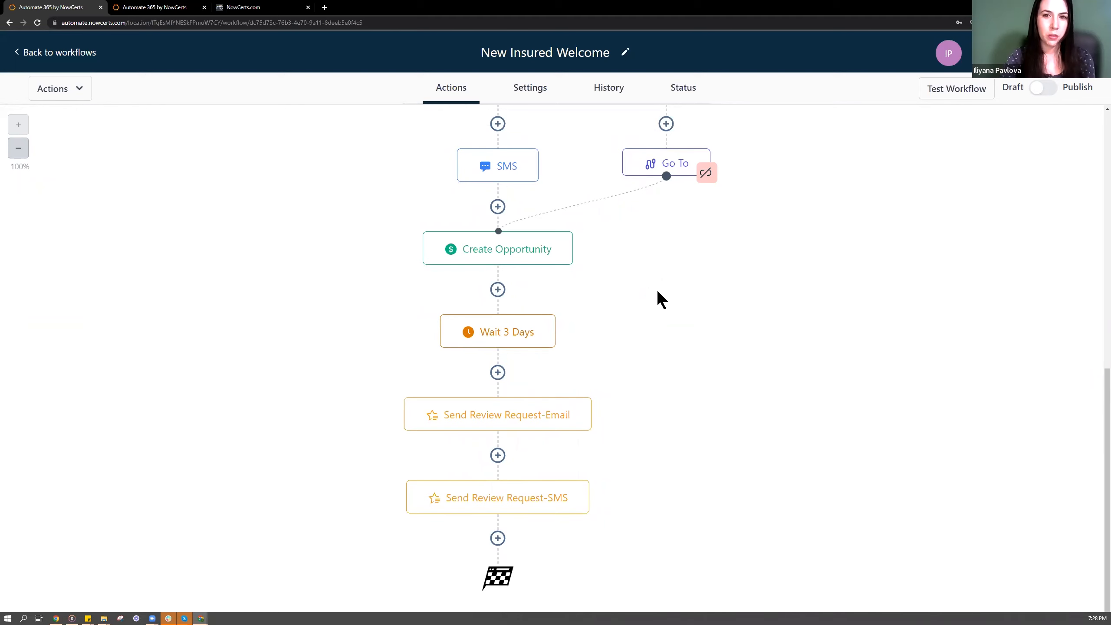
scroll(722, 380, "up", 5)
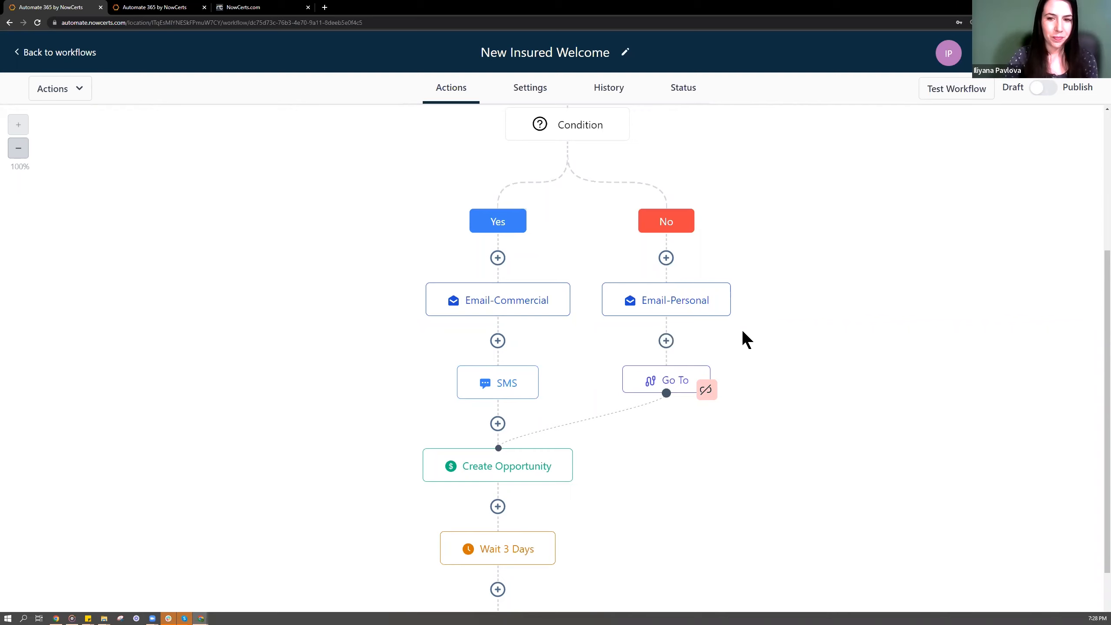
scroll(799, 433, "up", 6)
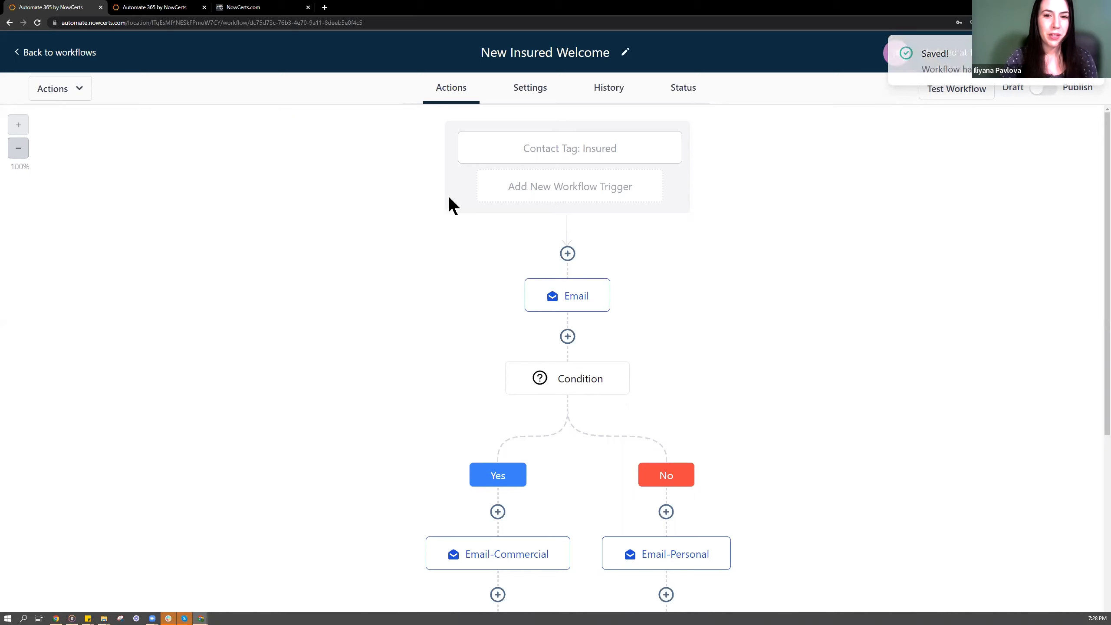
left_click(569, 300)
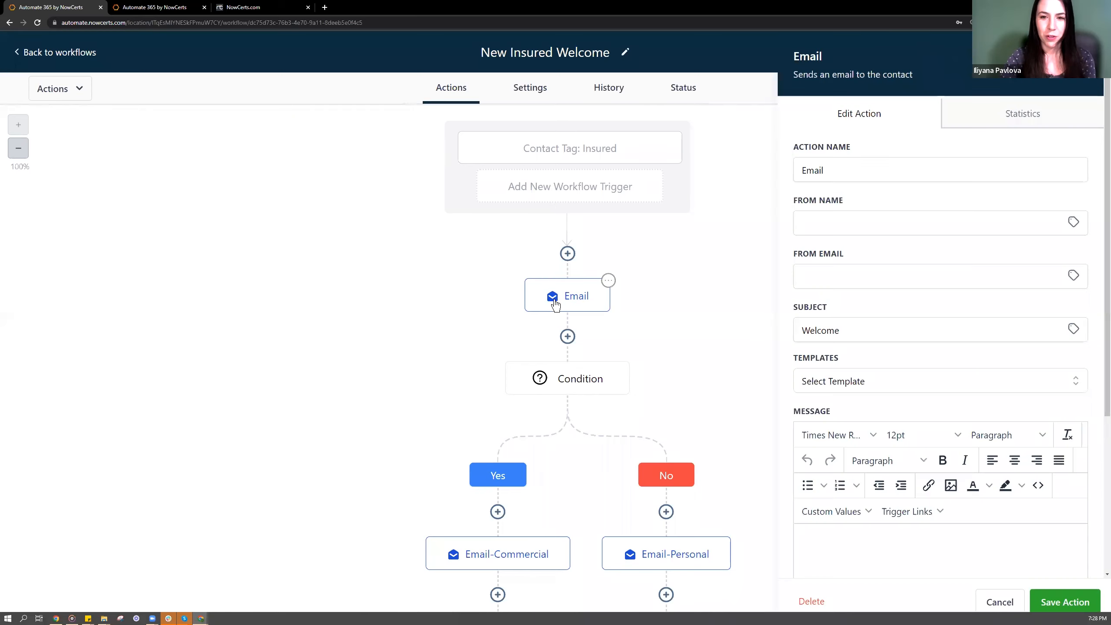
left_click(905, 324)
type("!")
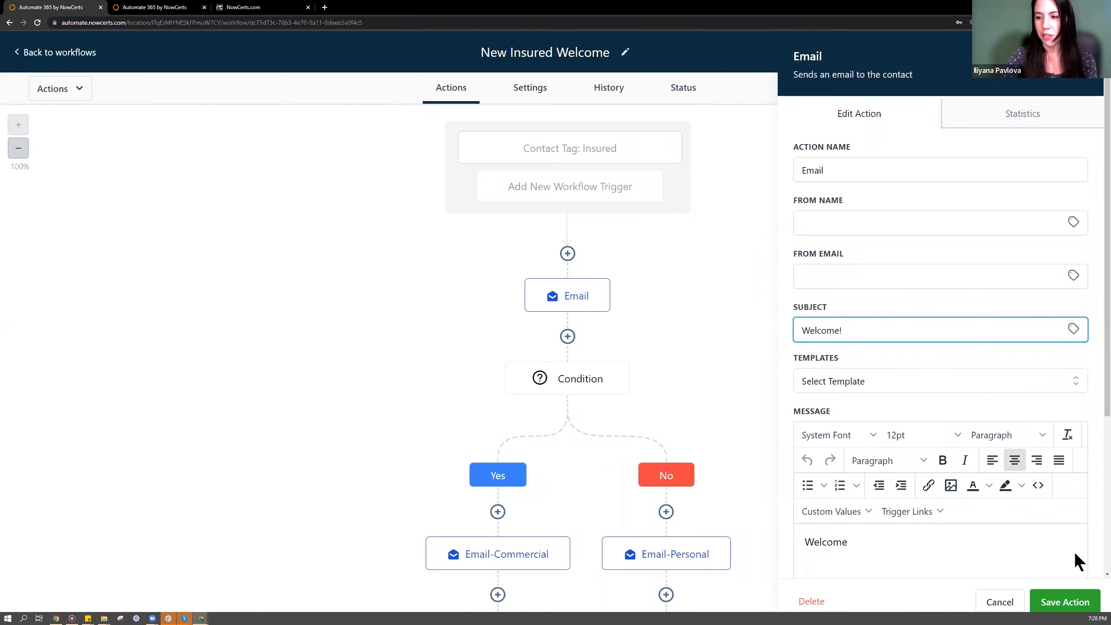
left_click(1067, 601)
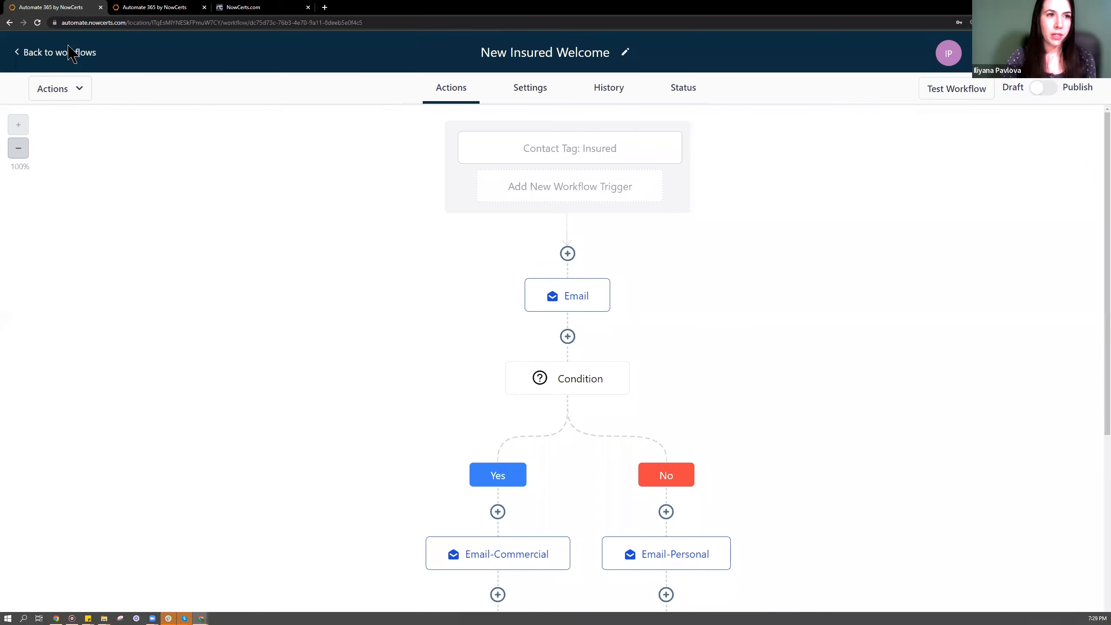
Try to leave the workflow, cancel discarding the unsaved changes, and save the workflow
left_click(44, 52)
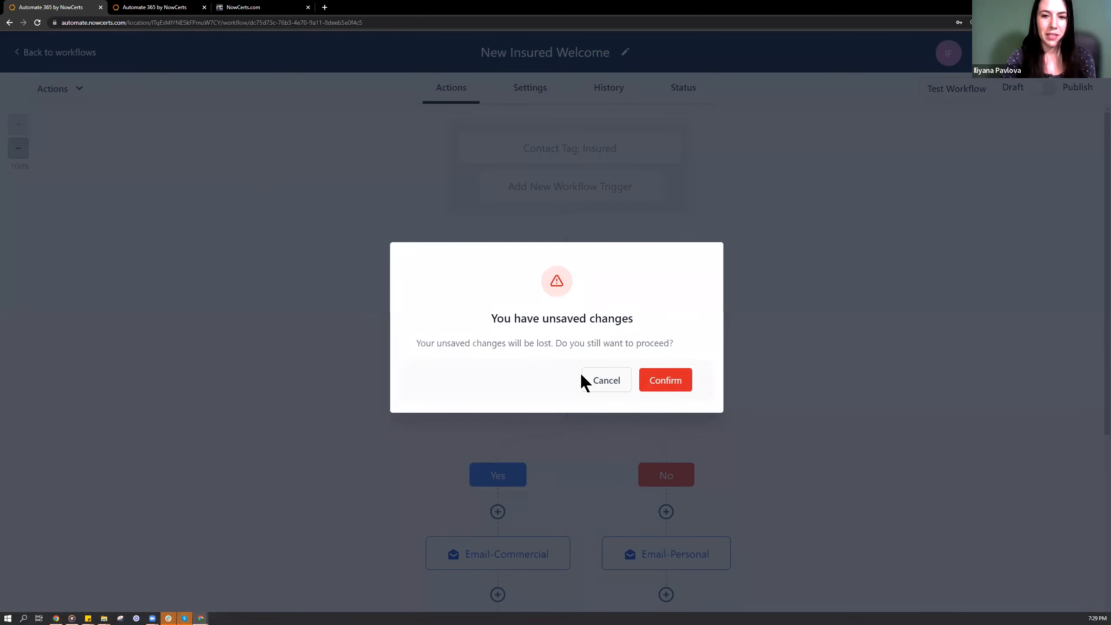
left_click(607, 380)
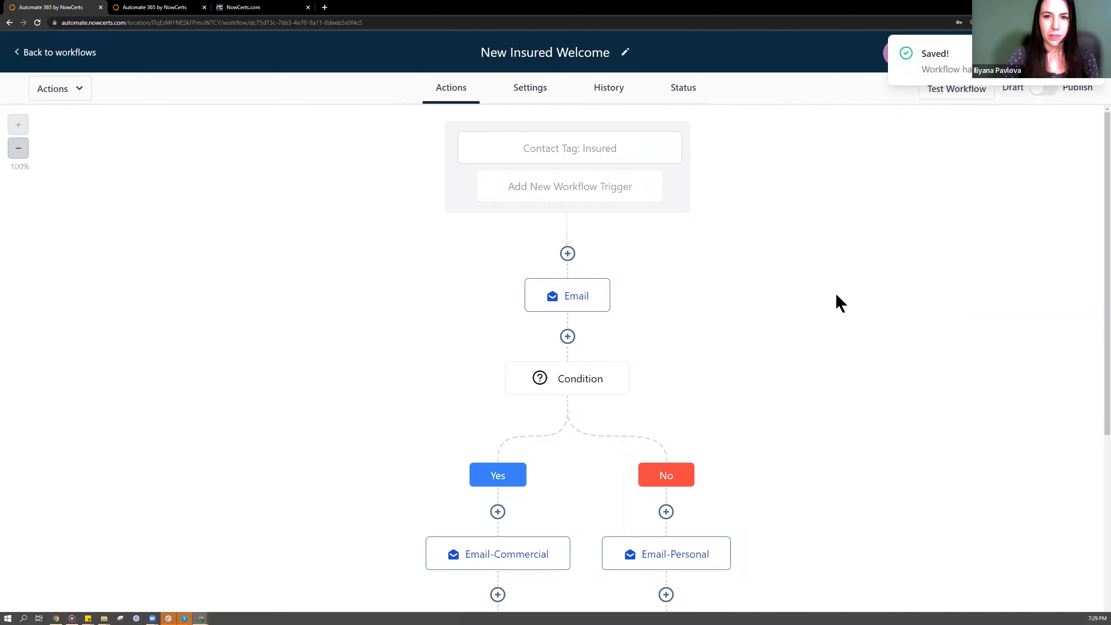
scroll(835, 292, "down", 1)
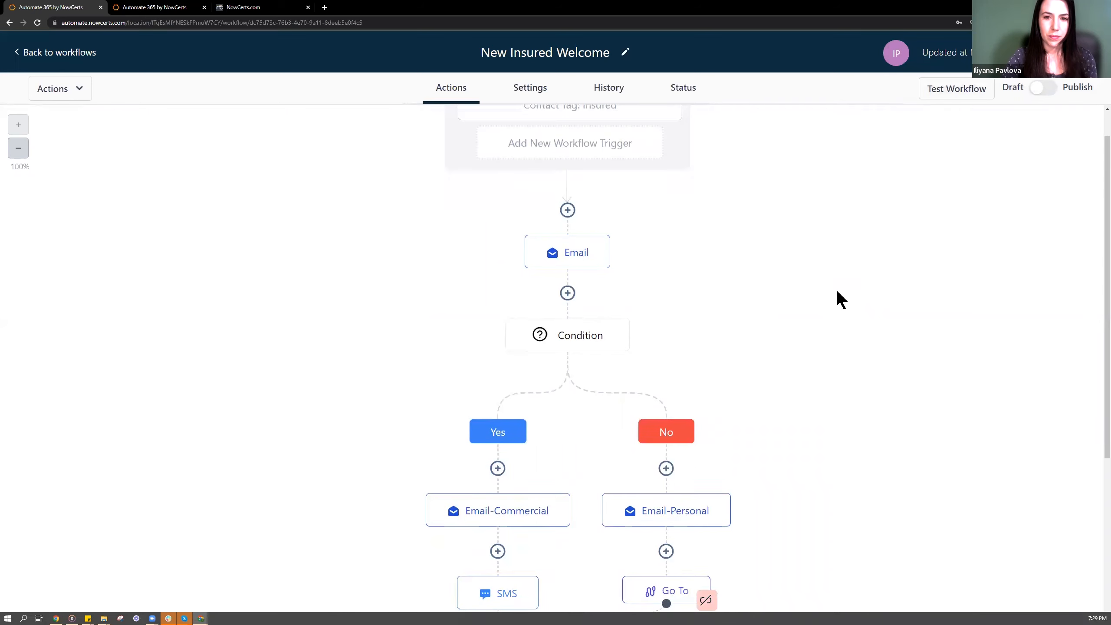
scroll(841, 291, "down", 3)
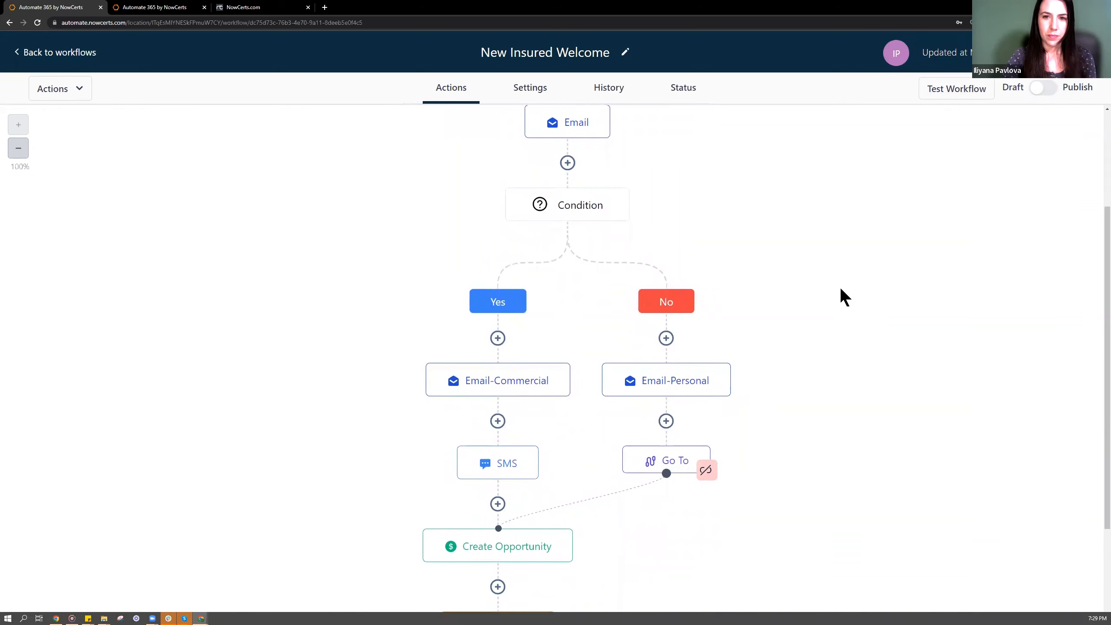
scroll(840, 290, "up", 4)
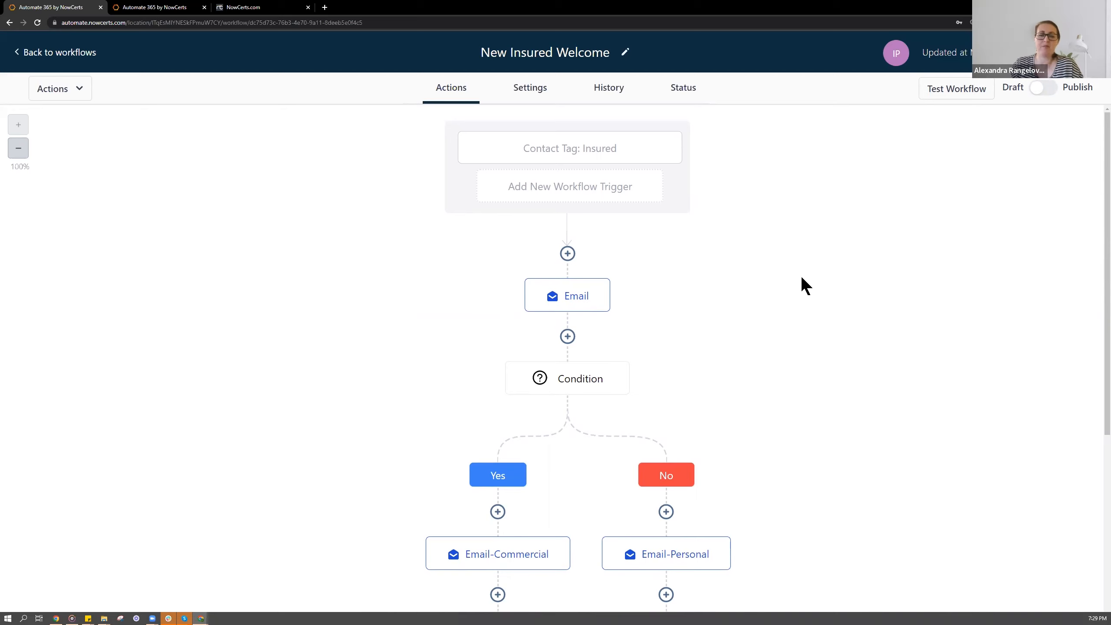
left_click(567, 254)
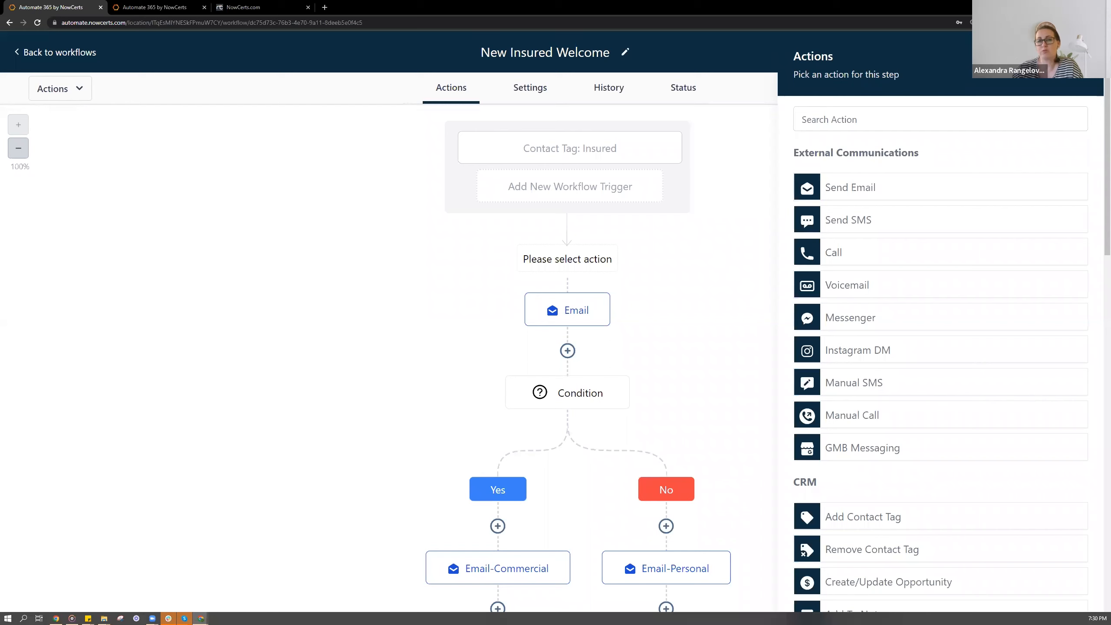
left_click(861, 119)
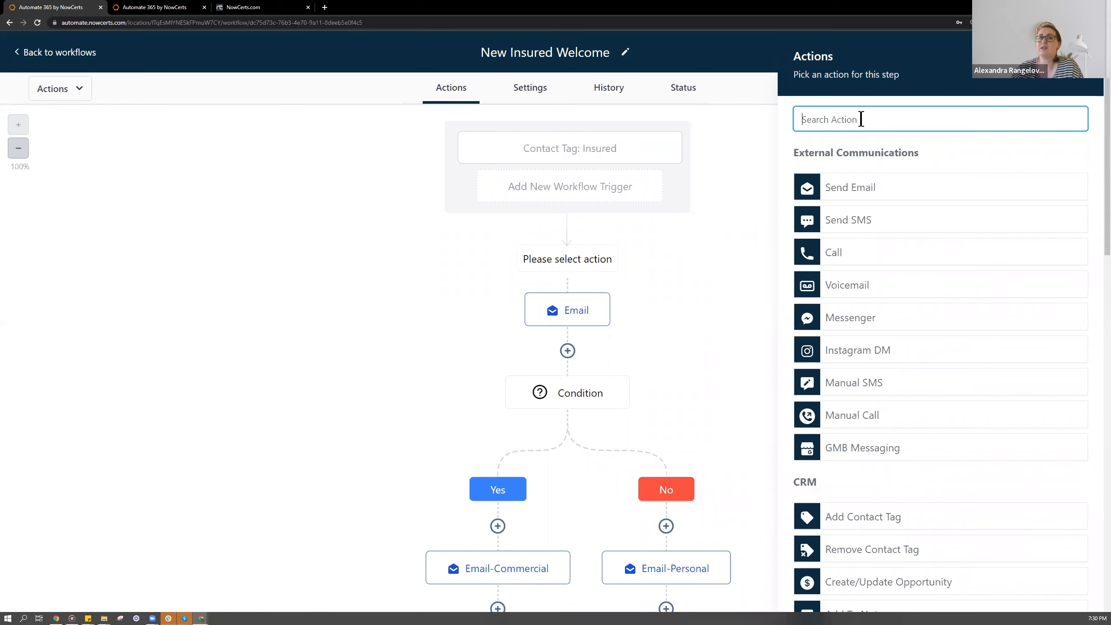
type("add")
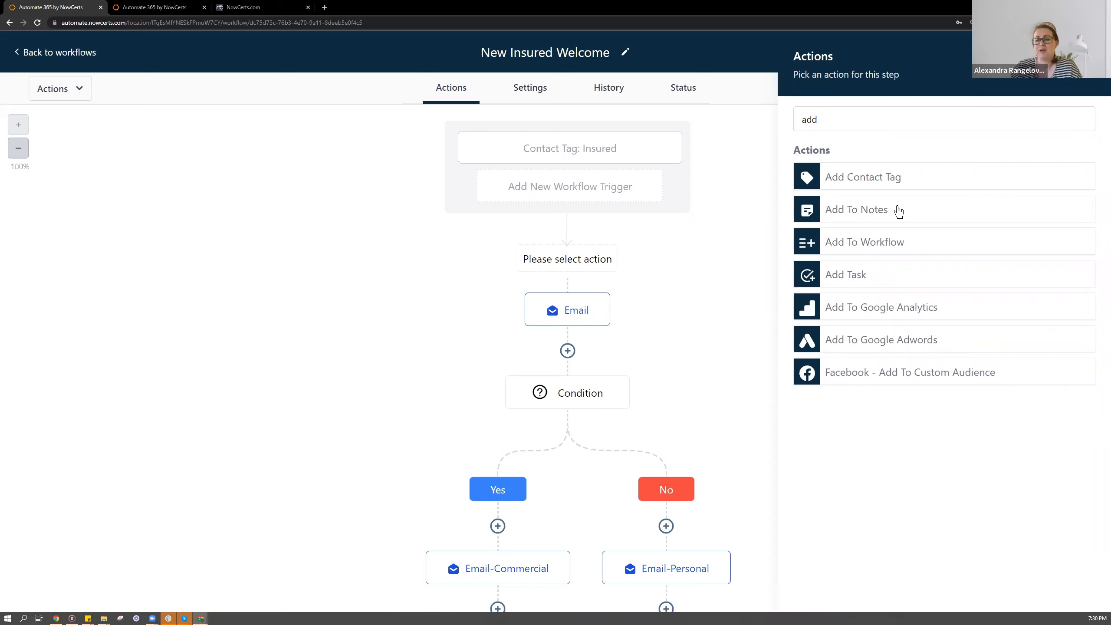
left_click(652, 268)
Insert an Add To Notes action between Create Opportunity and the Wait 3 Days step
scroll(651, 267, "down", 5)
scroll(581, 392, "down", 3)
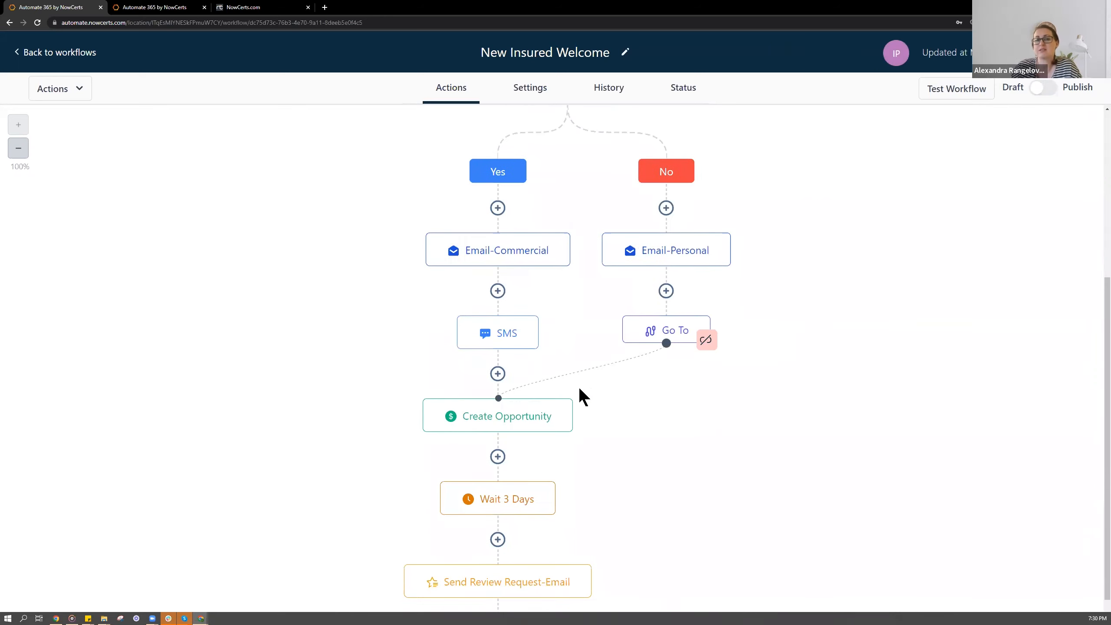
left_click(497, 369)
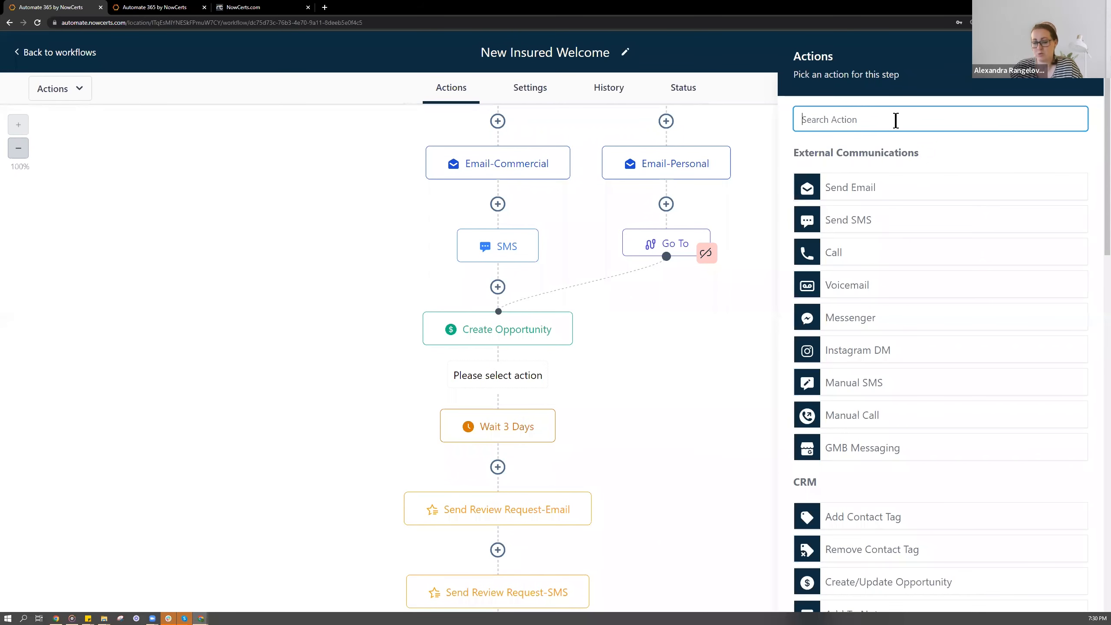
type("add")
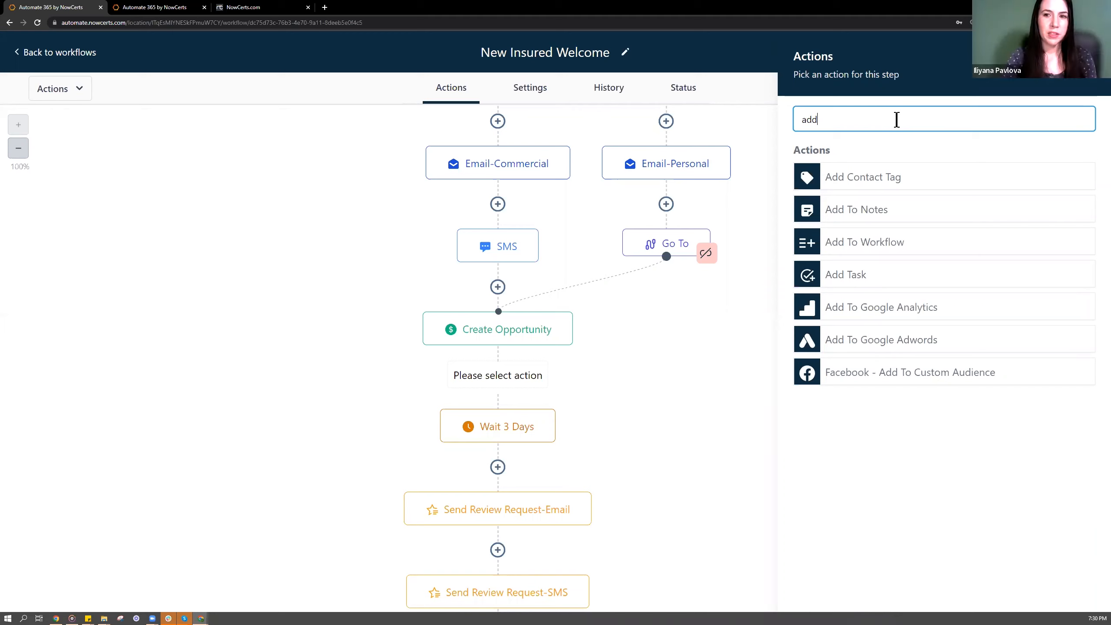
left_click(873, 215)
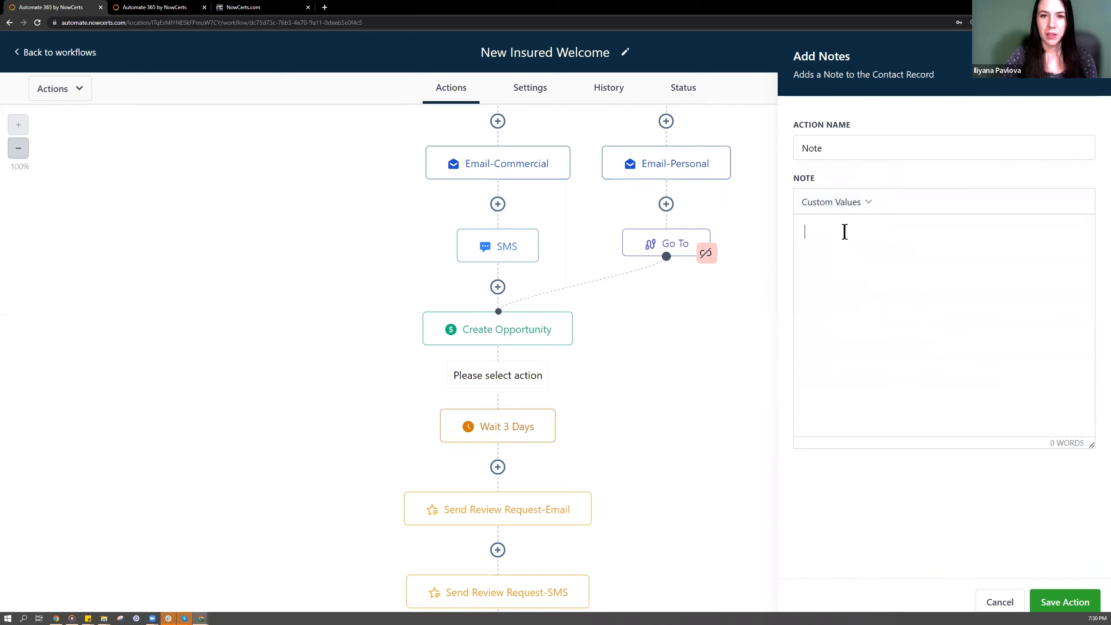
Write "Welcome email sent" as the note text and save the action
type("W")
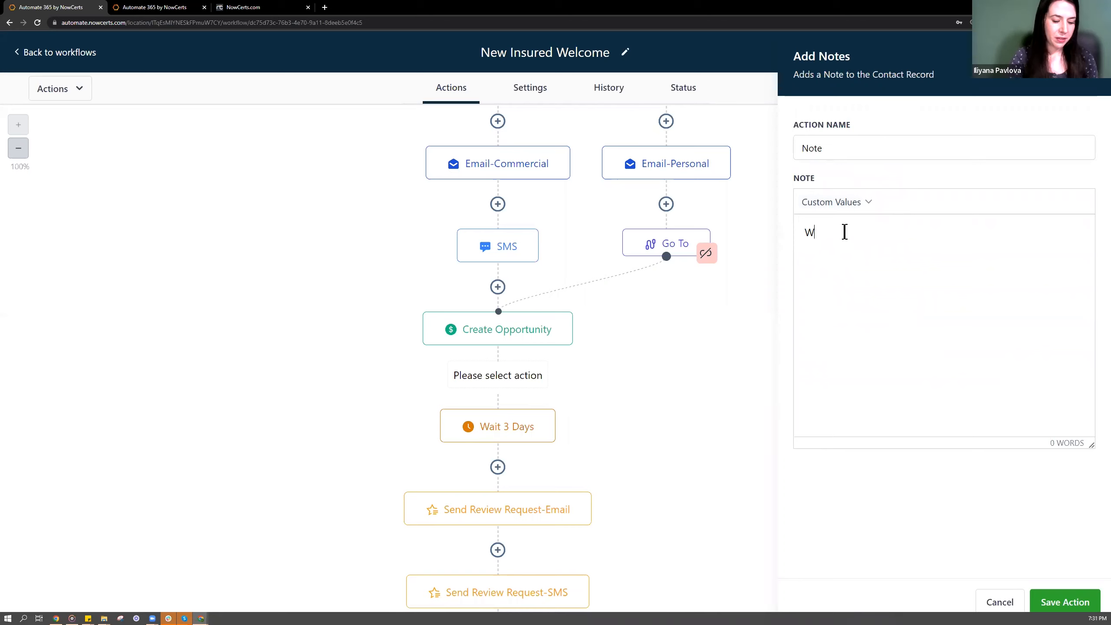
type("elcome email")
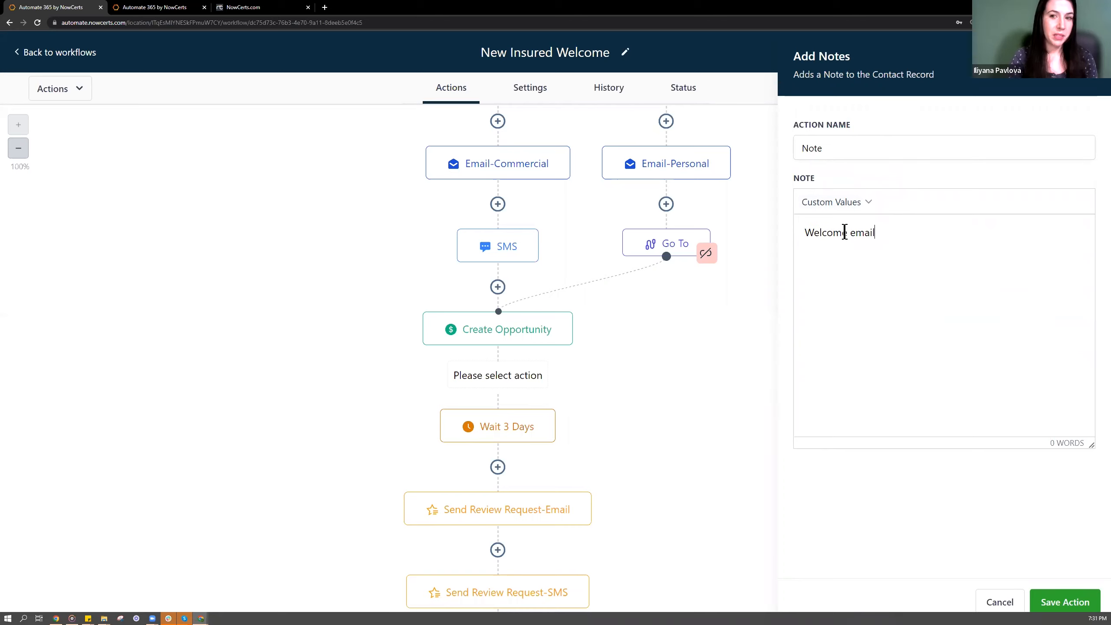
type(" sent")
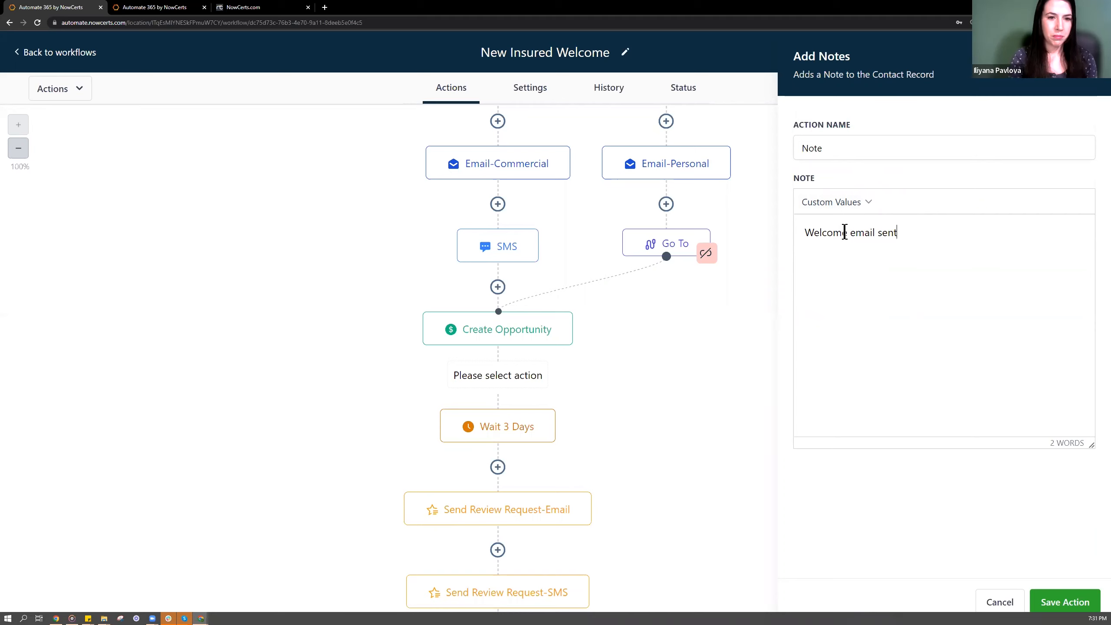
left_click(1067, 601)
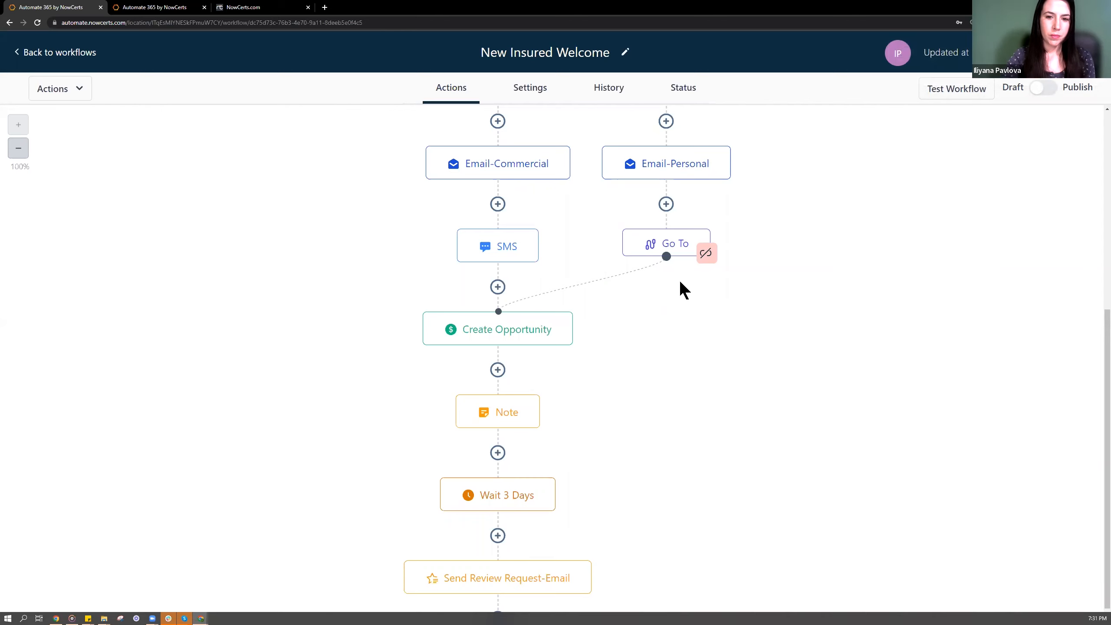
Review the actions available below the Note and the Set Contact DND options, including disabling DND for specific channels, without adding the action
scroll(618, 360, "down", 3)
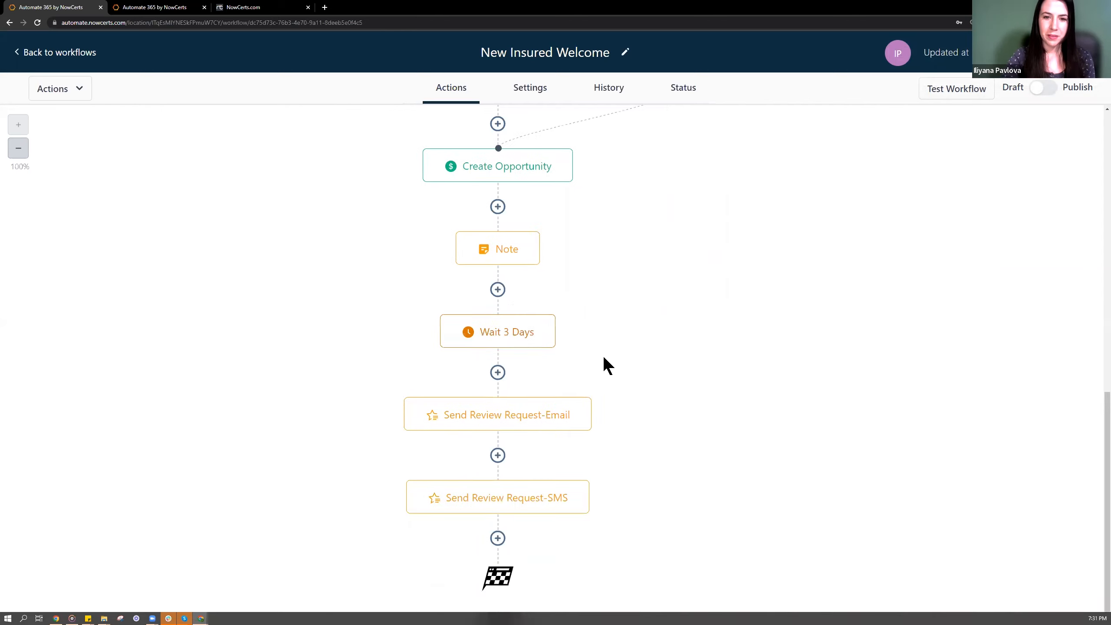
left_click(498, 290)
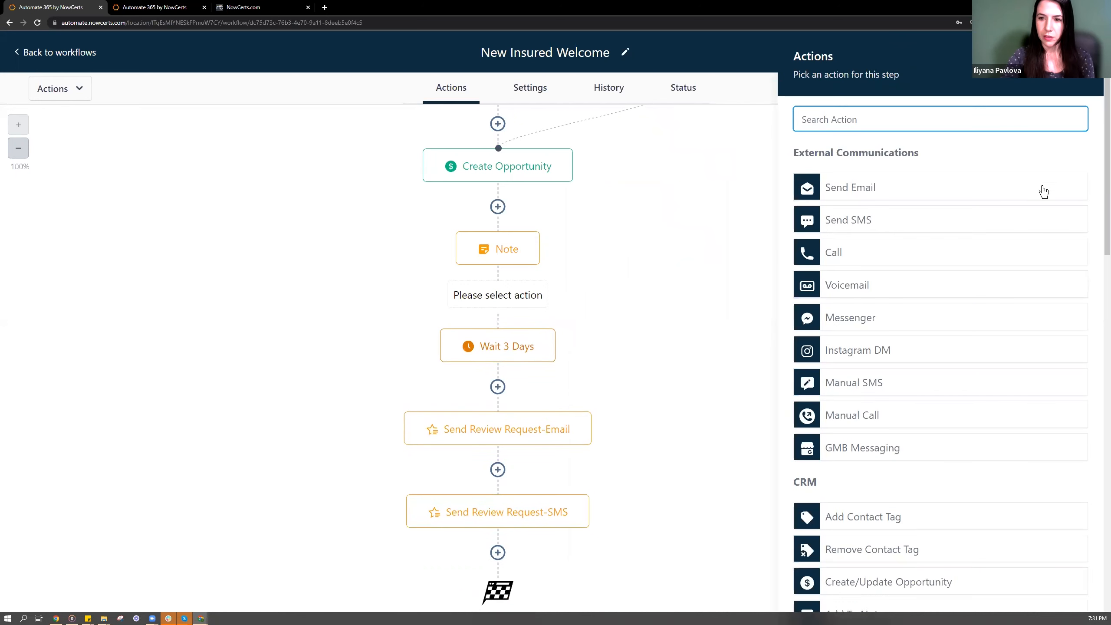
scroll(1061, 182, "down", 6)
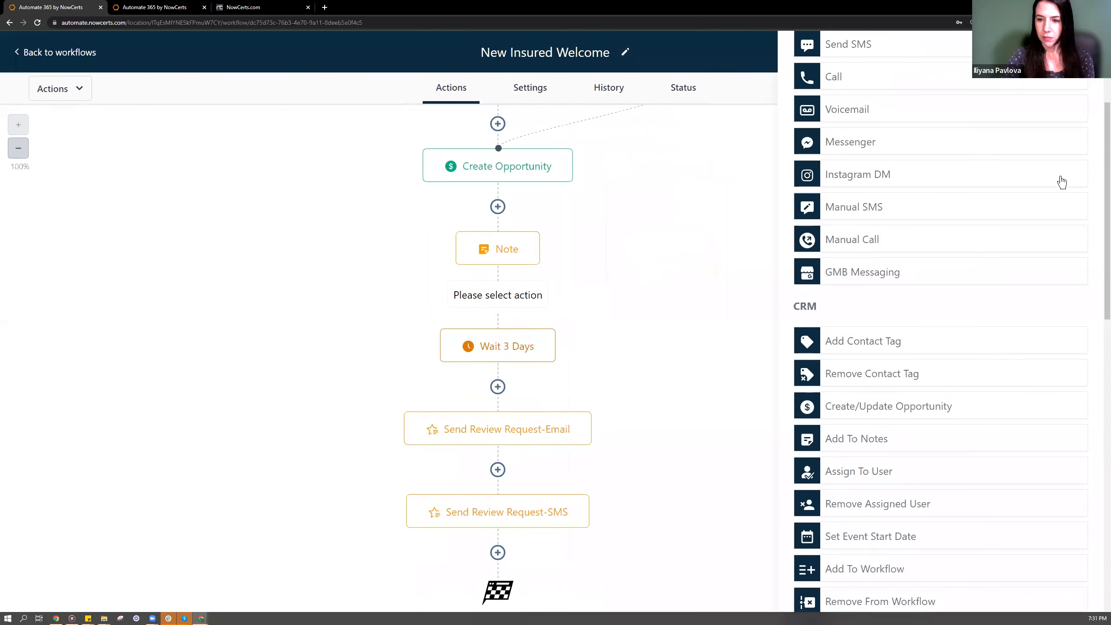
scroll(1062, 181, "down", 4)
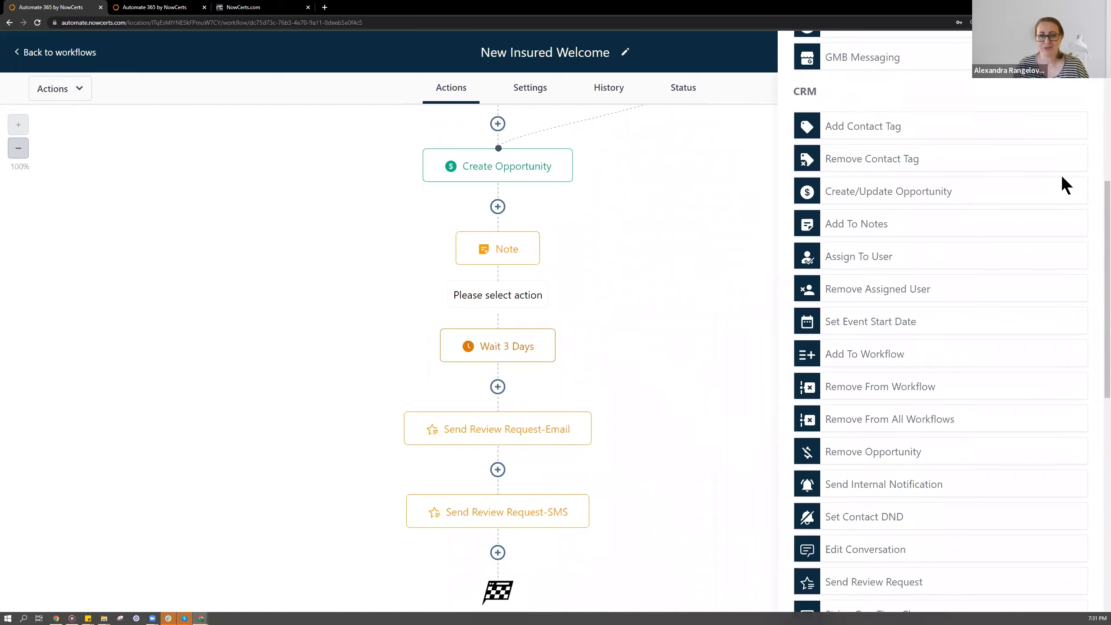
scroll(1064, 181, "down", 2)
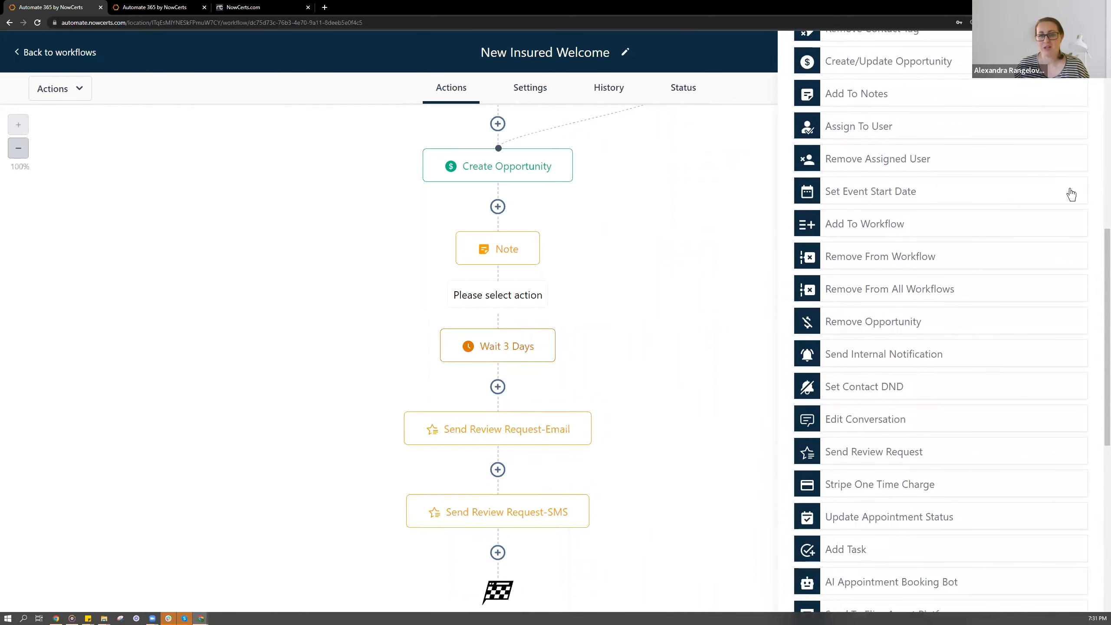
scroll(1067, 198, "down", 2)
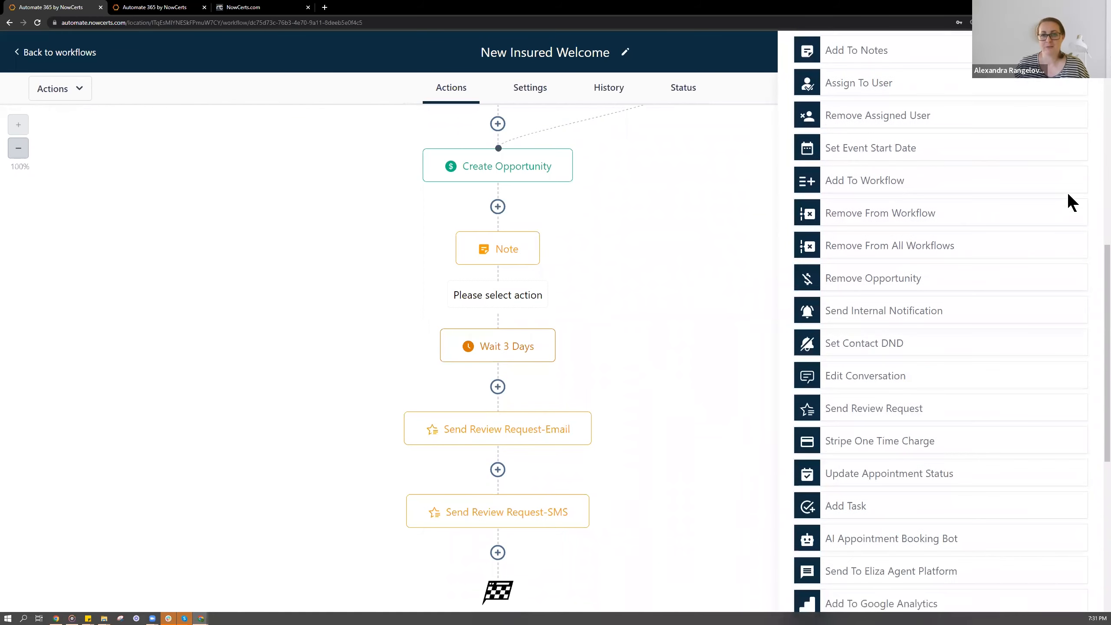
scroll(1068, 199, "down", 1)
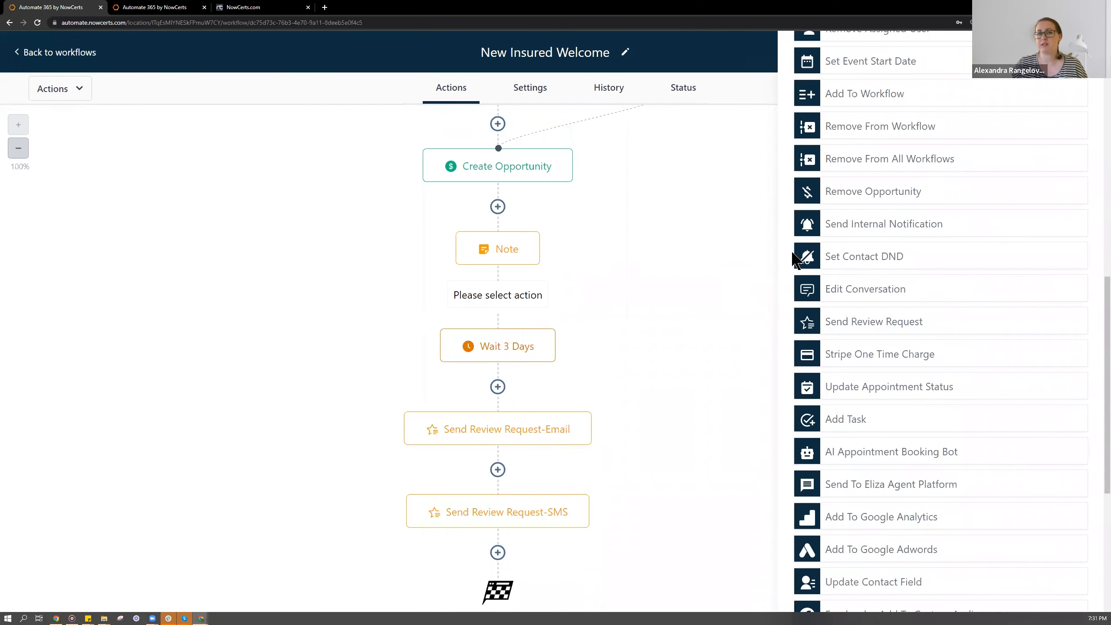
left_click(870, 258)
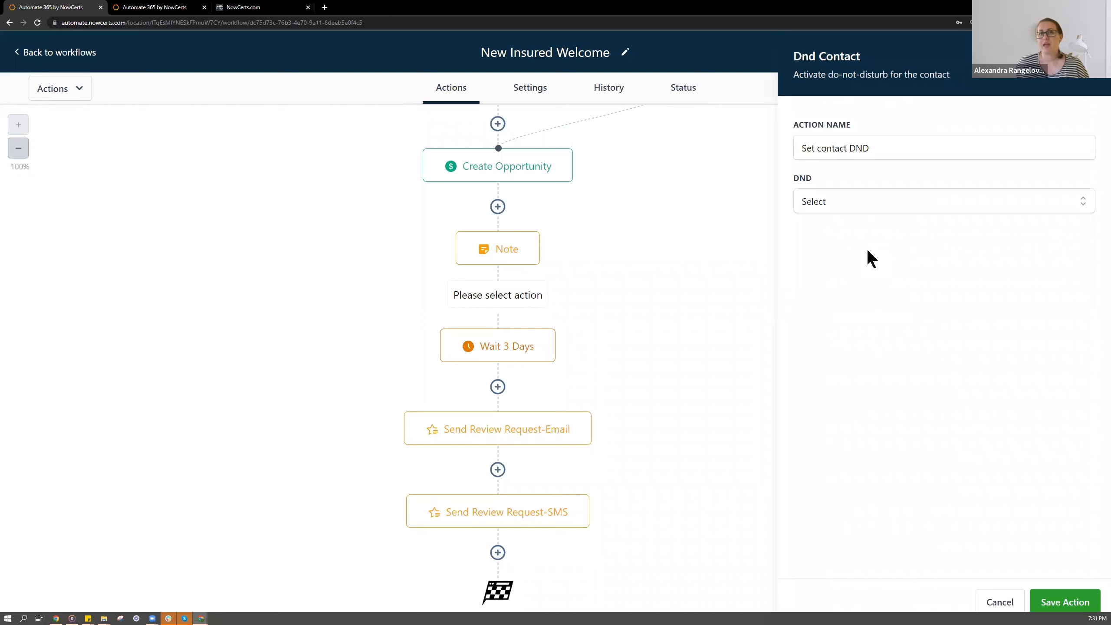
left_click(856, 201)
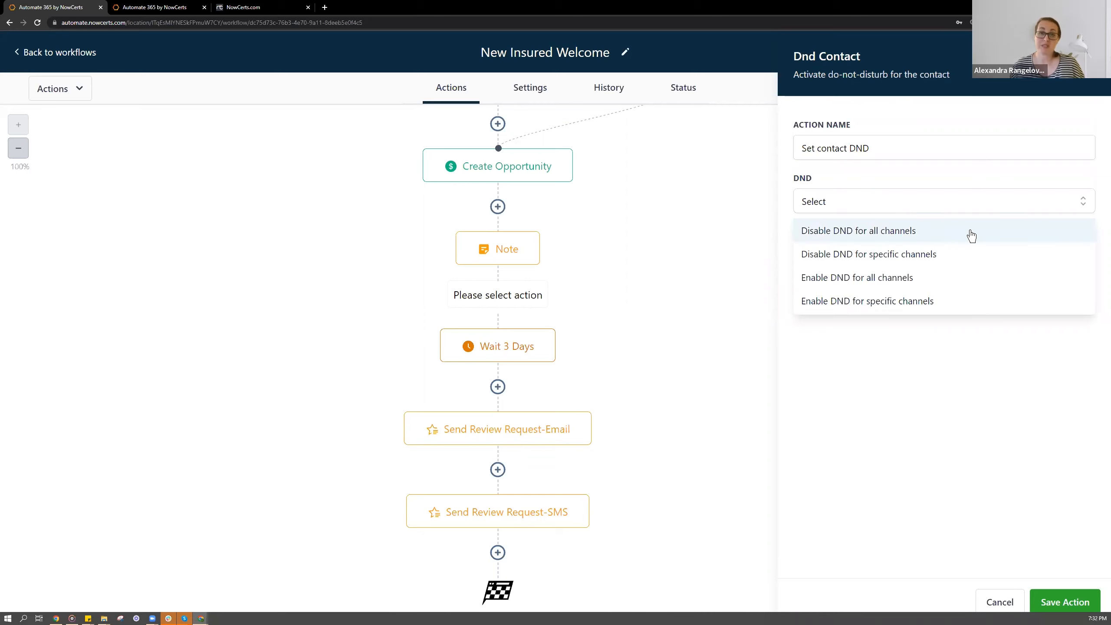
left_click(926, 254)
left_click(917, 252)
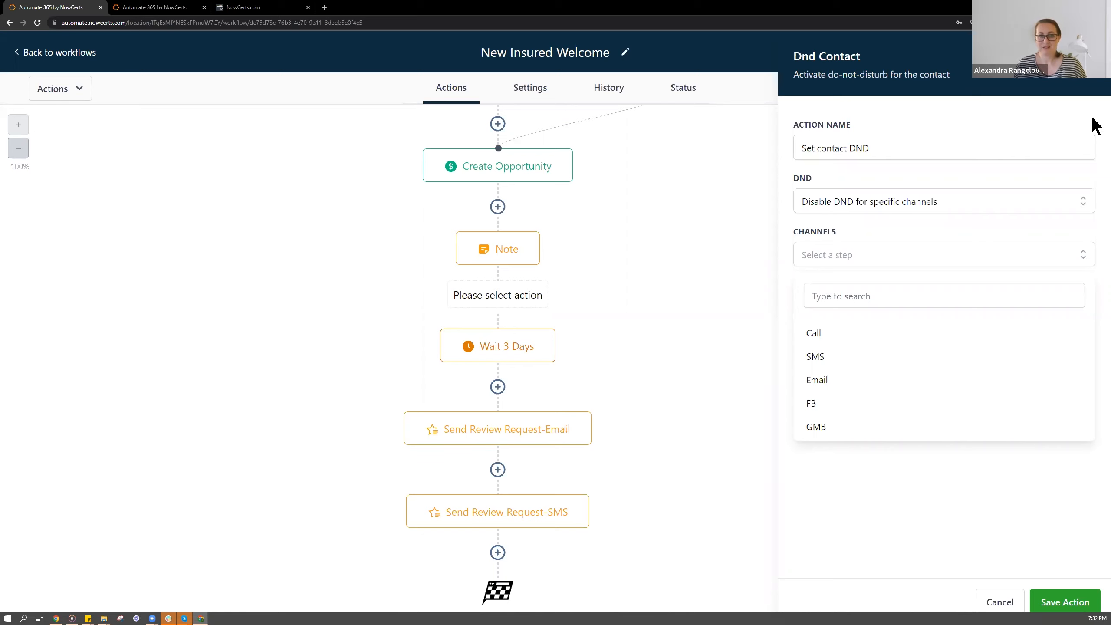
left_click(1091, 57)
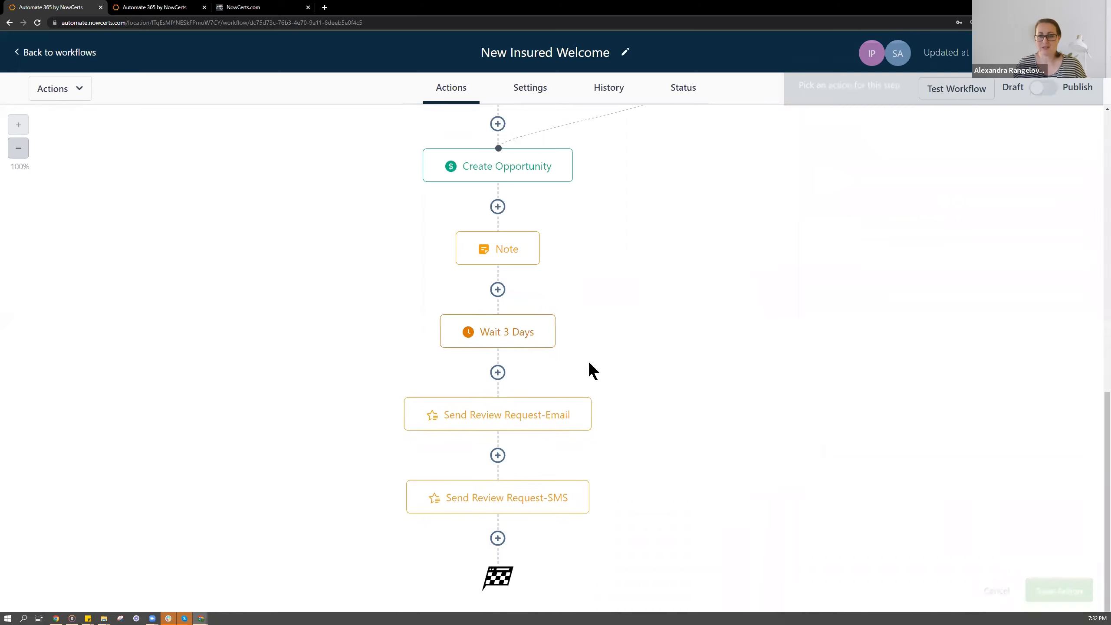
Insert an Add Task action below Send Review Request-SMS and title the task "Certificate of Insurance"
left_click(497, 538)
type("task")
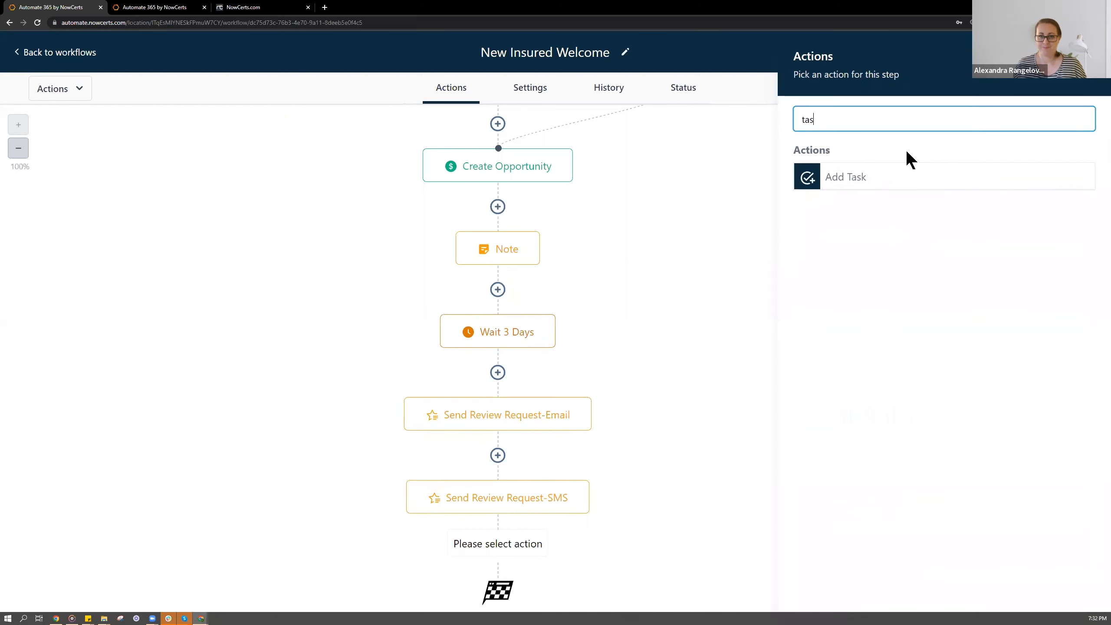
left_click(852, 177)
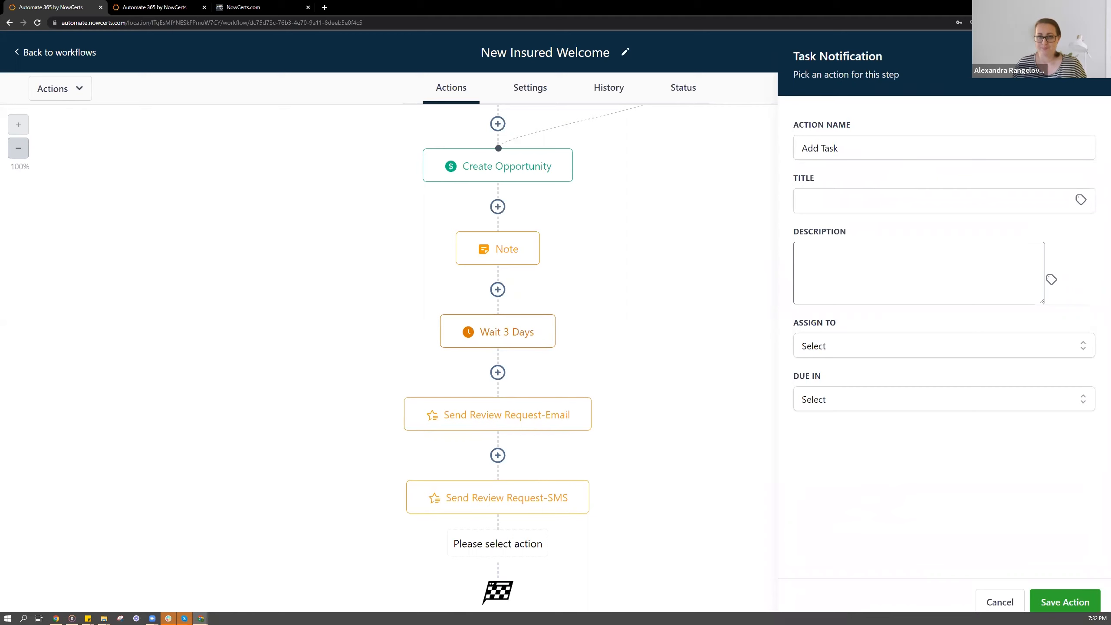
left_click(840, 257)
left_click(833, 199)
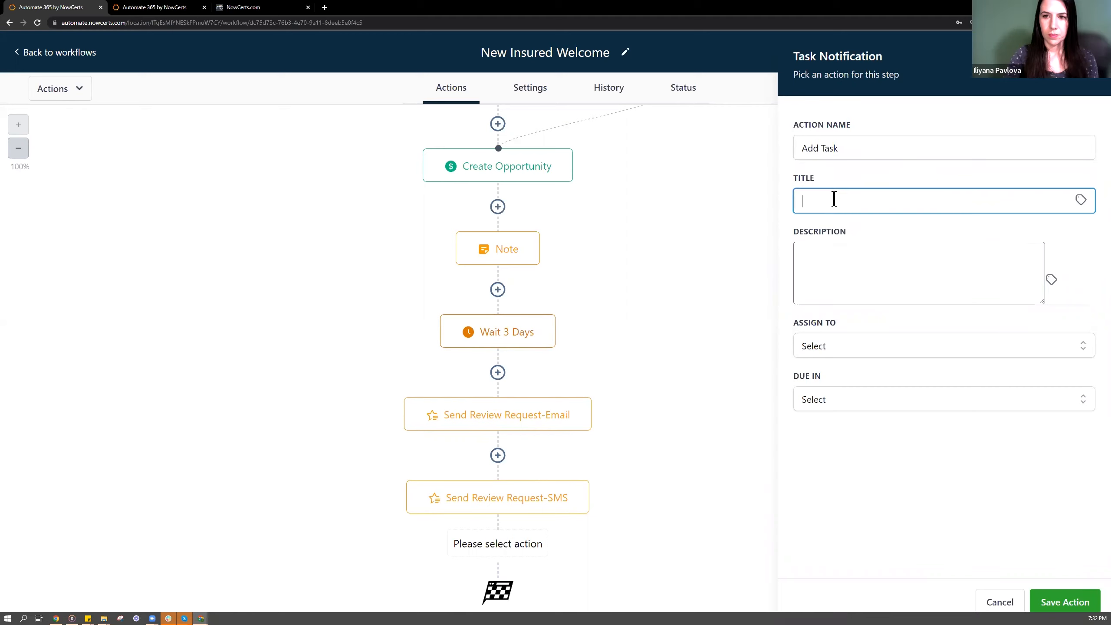
type("Certificate of Insurance")
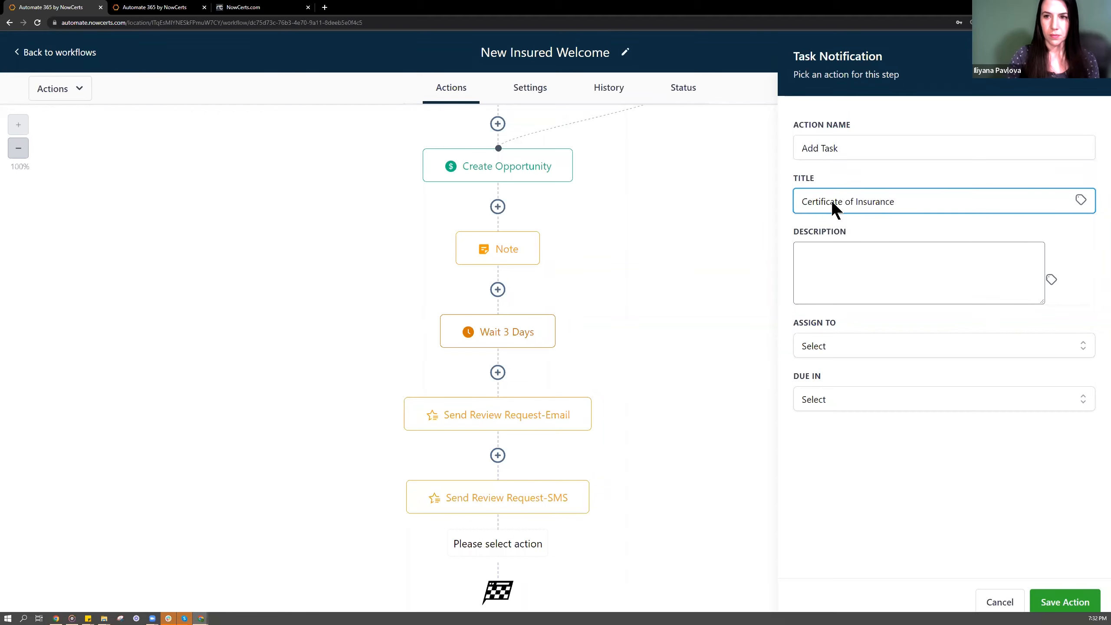
Describe the task as "Please produce the certificate" and assign it to Contact's Assigned User
left_click(835, 243)
type("Please")
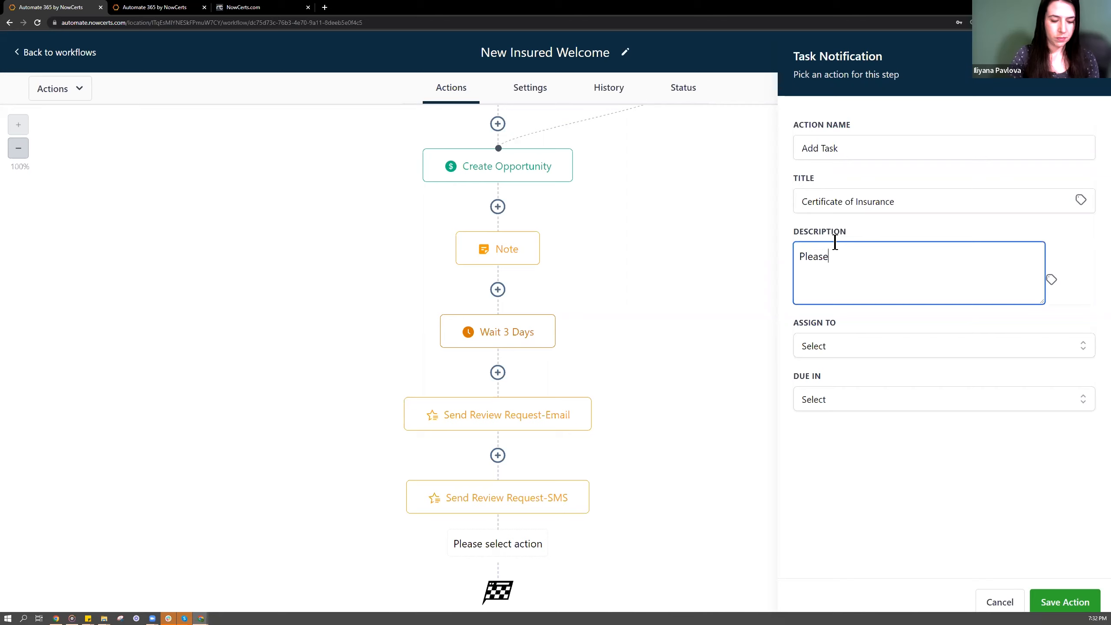
type(" produce the certificate")
left_click(856, 343)
left_click(859, 451)
Review the task's due-in choices, its title and description, and the list of users it can be assigned to
left_click(849, 397)
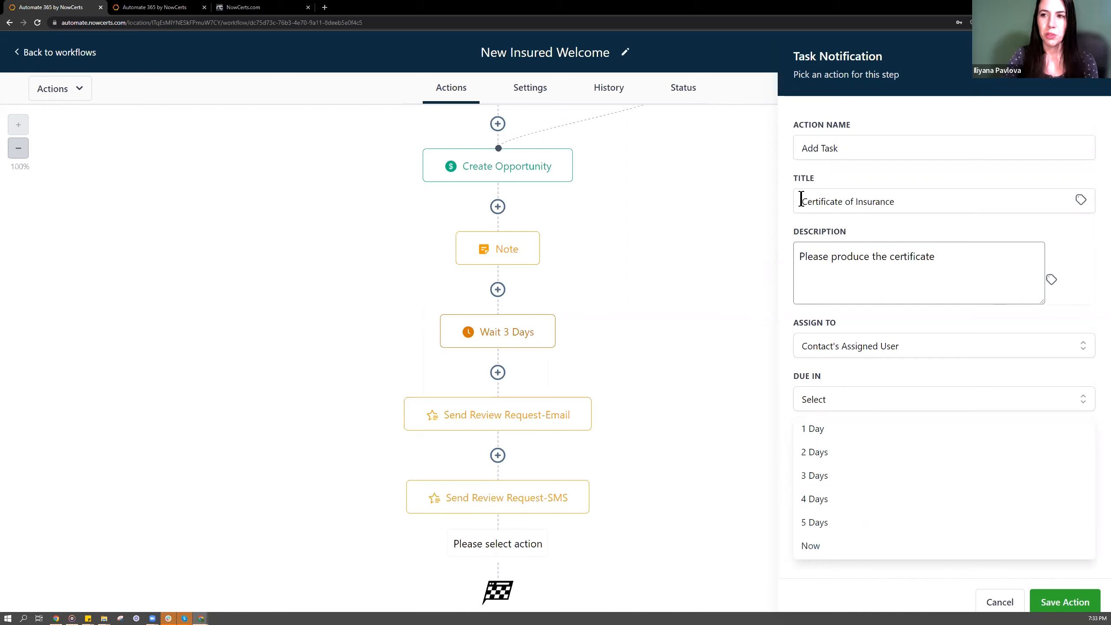
left_click(925, 202)
left_click(983, 253)
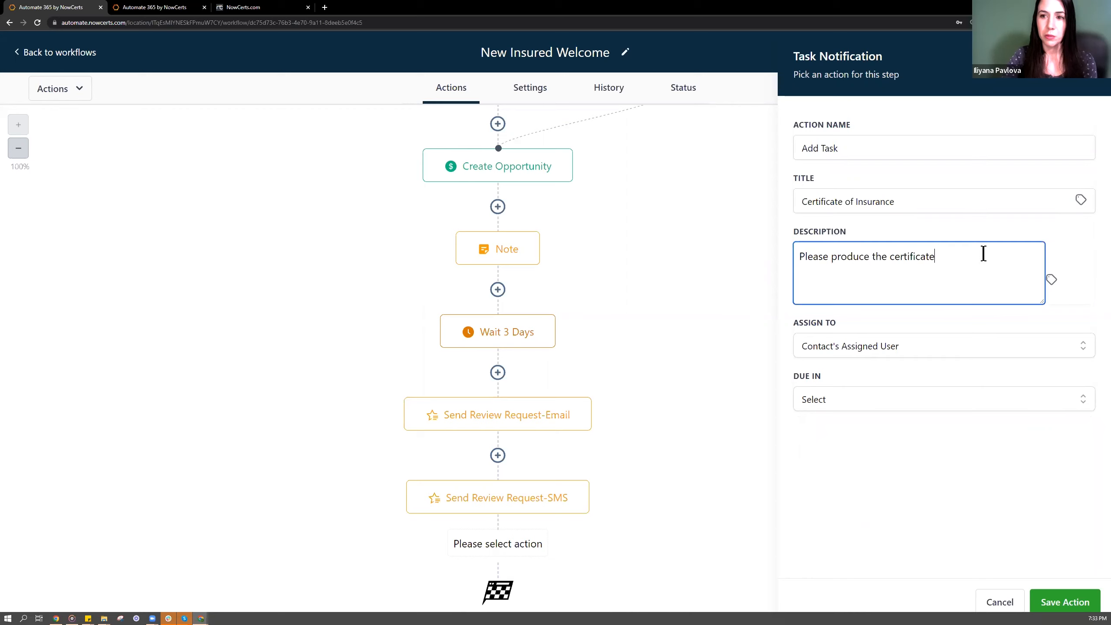
left_click(974, 206)
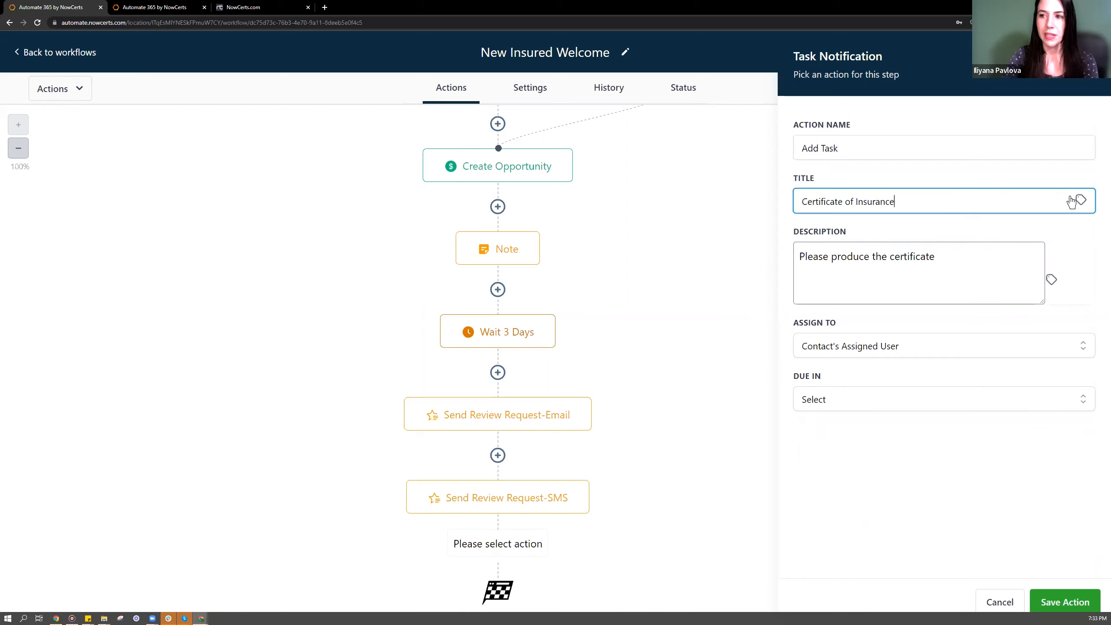
left_click(850, 346)
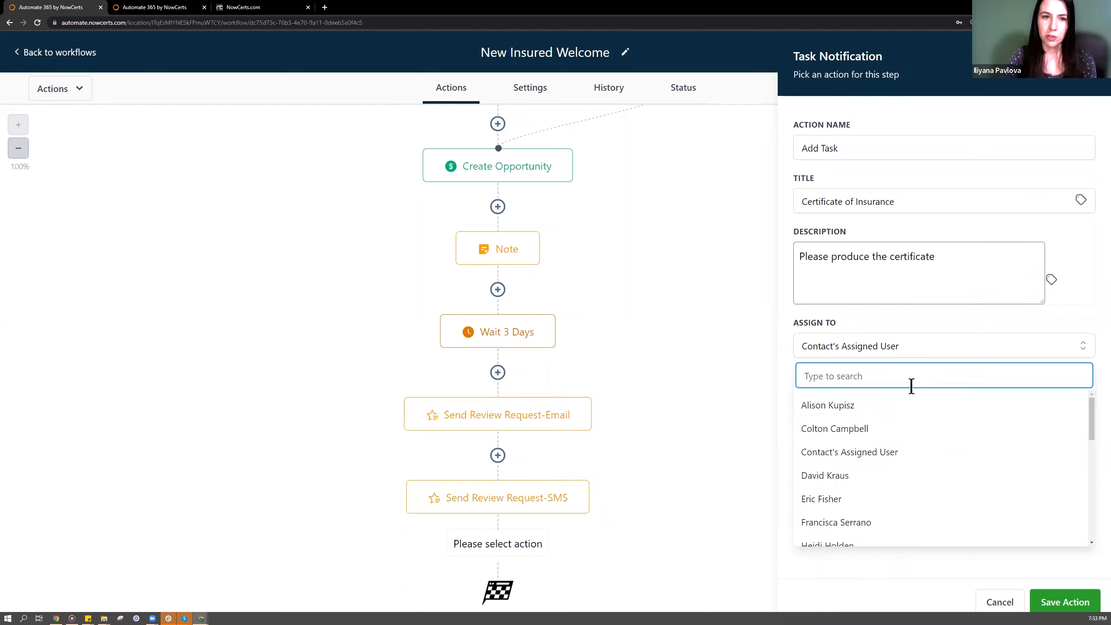
scroll(947, 396, "down", 10)
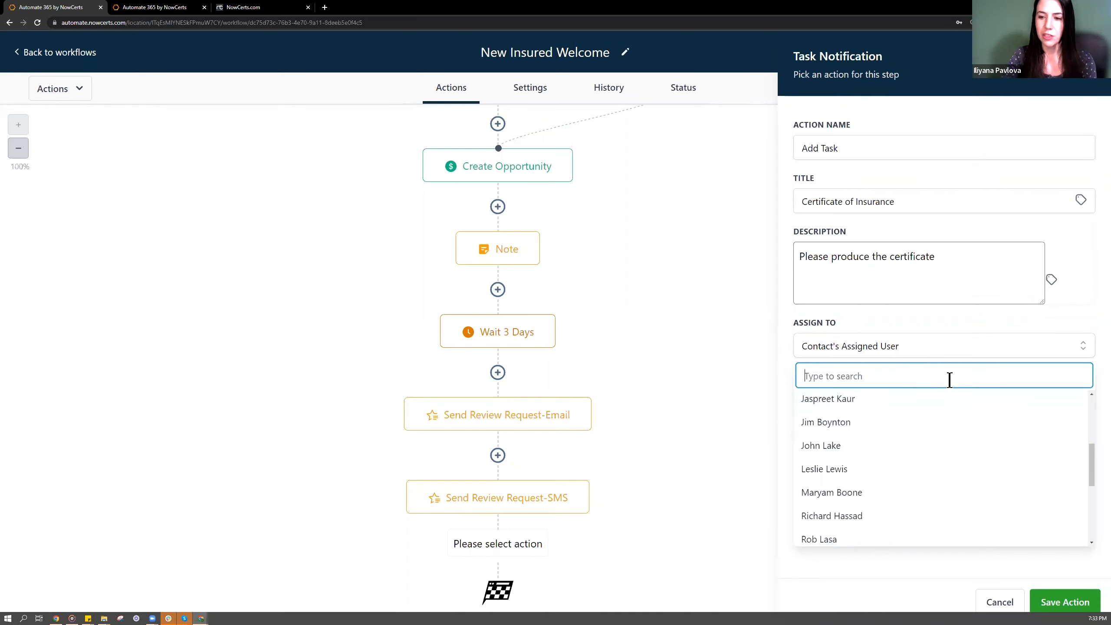
left_click(934, 347)
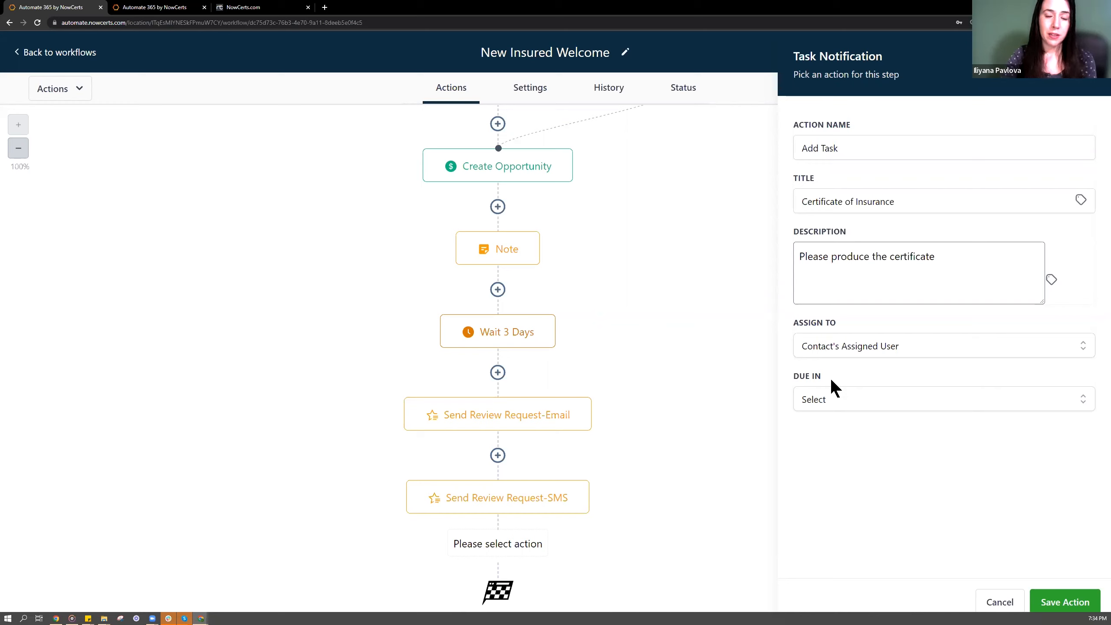
Make the certificate task due in 3 Days and save the action
left_click(828, 401)
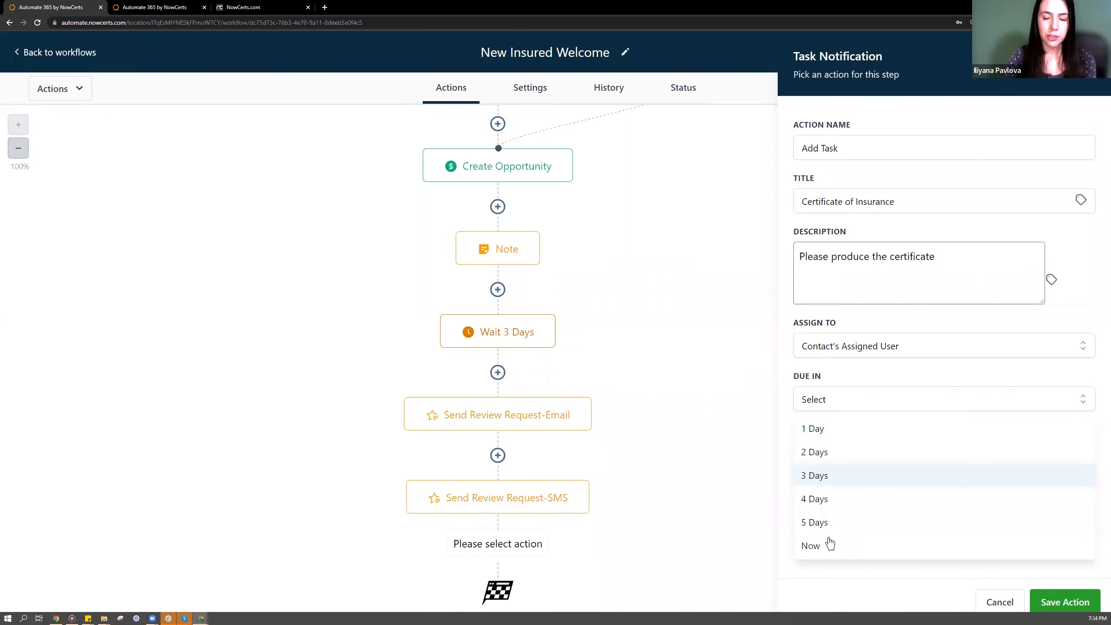
left_click(815, 476)
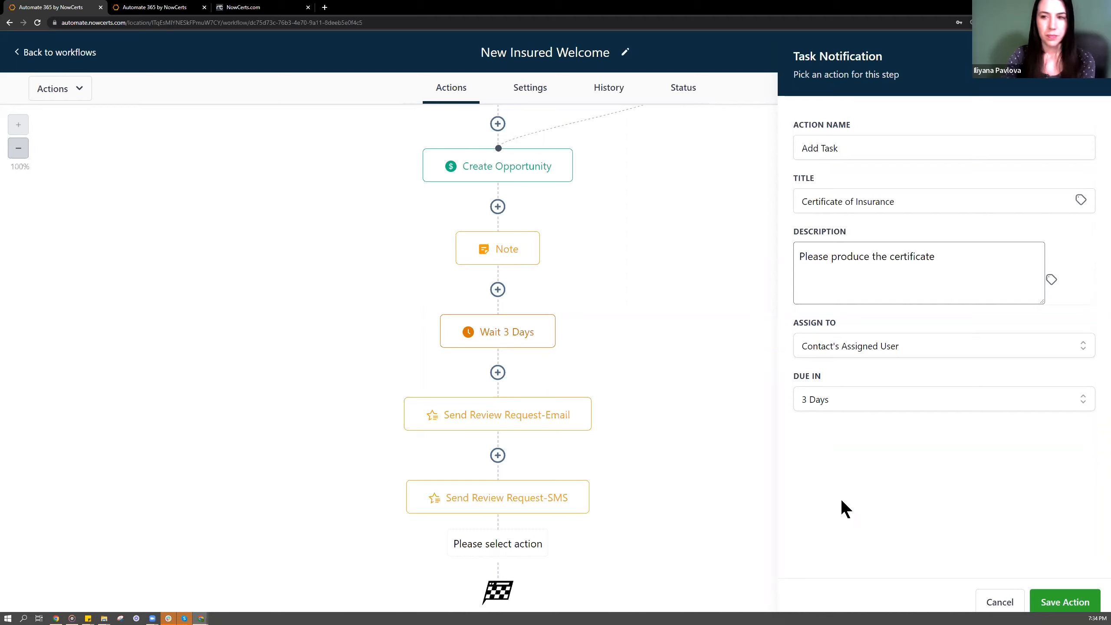
left_click(1041, 600)
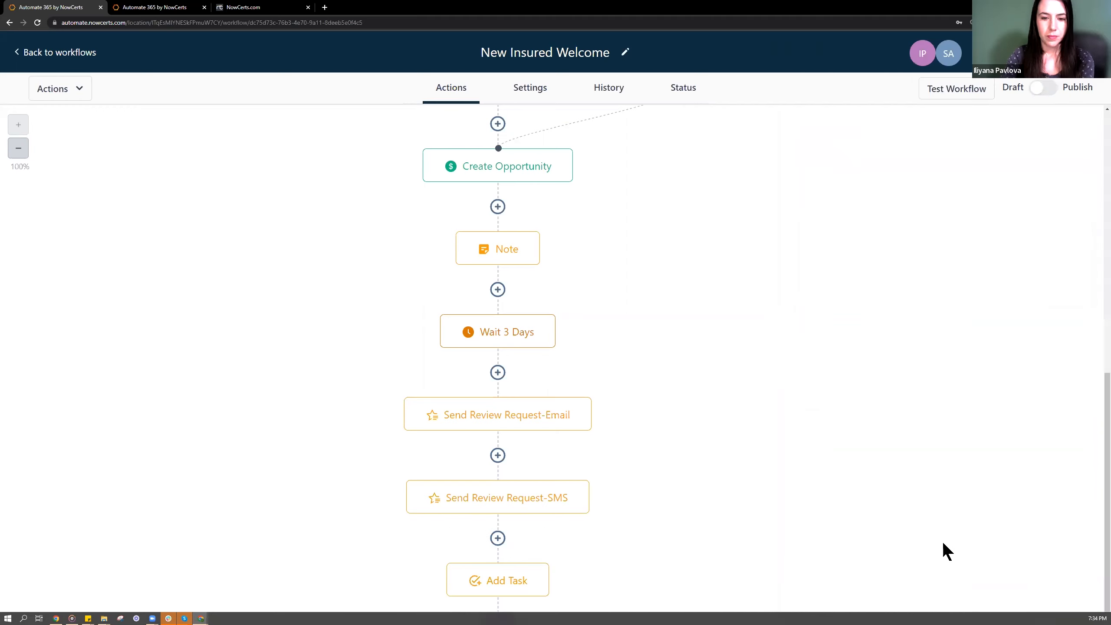
scroll(938, 509, "down", 2)
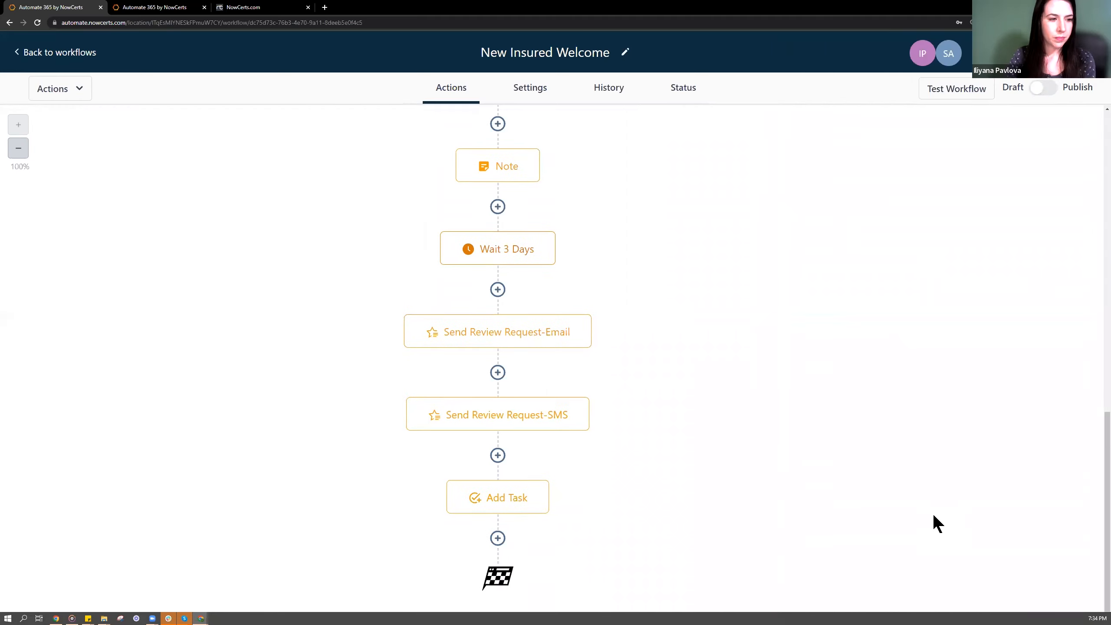
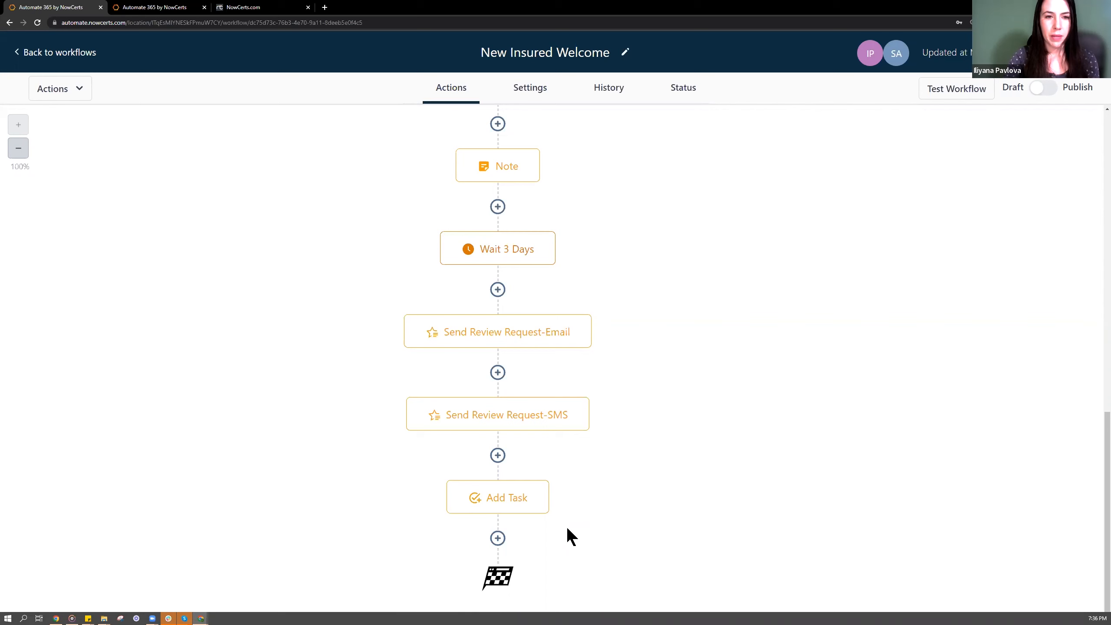
Insert a Wait action below the Add Task step with a Time Delay of 150 days and save it
left_click(498, 538)
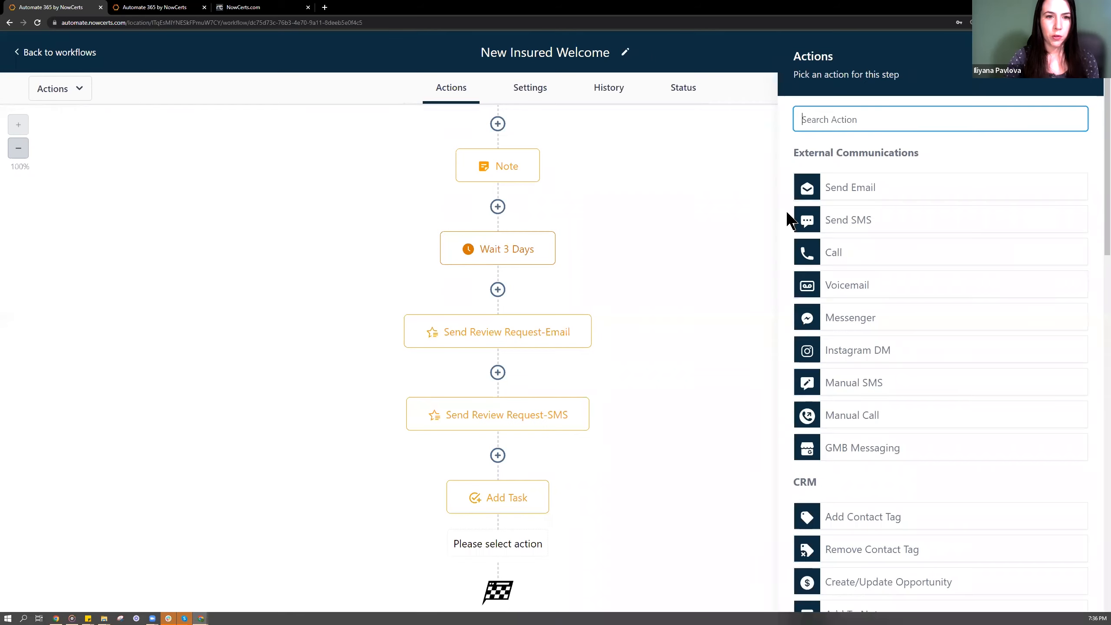
type("wait")
left_click(855, 177)
left_click(730, 254)
key("BackSpace")
type("150")
left_click(825, 263)
left_click(808, 337)
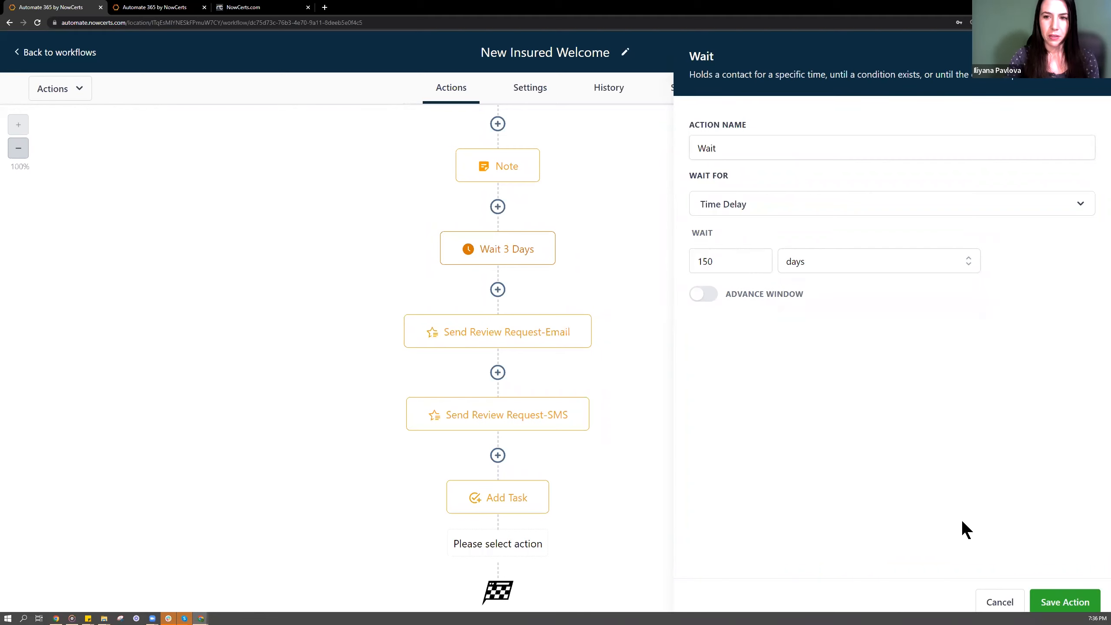
left_click(1056, 594)
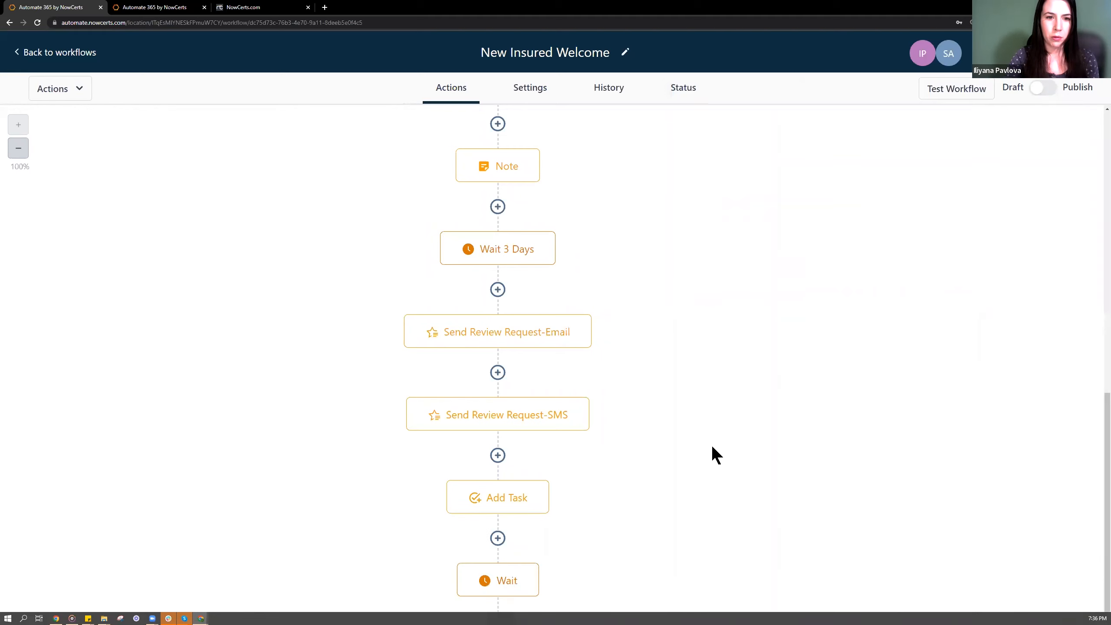
scroll(709, 443, "down", 2)
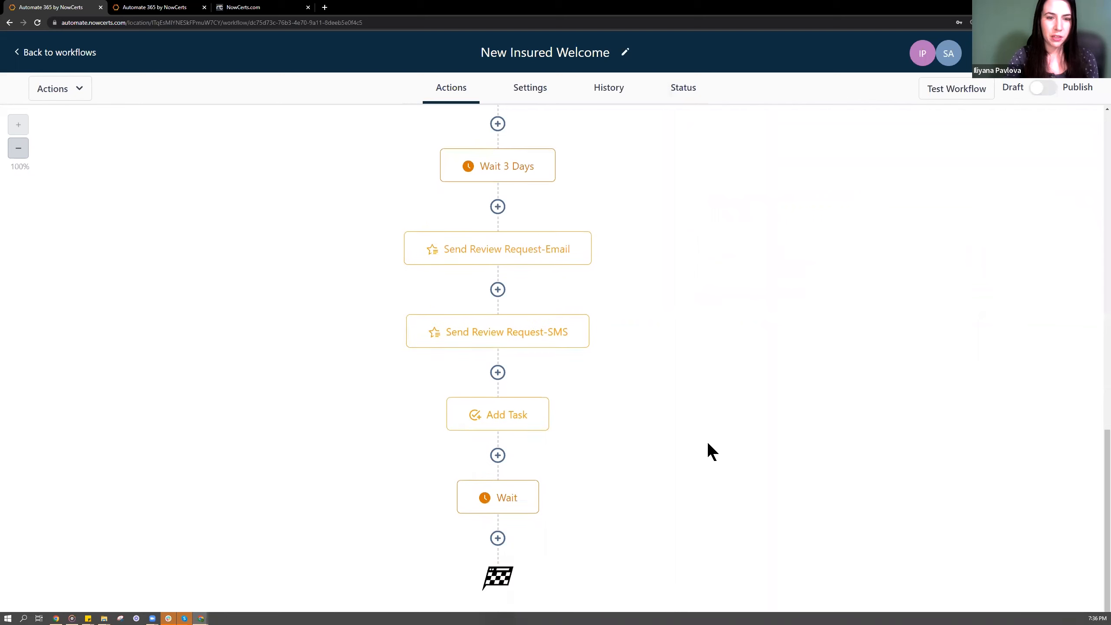
left_click(497, 538)
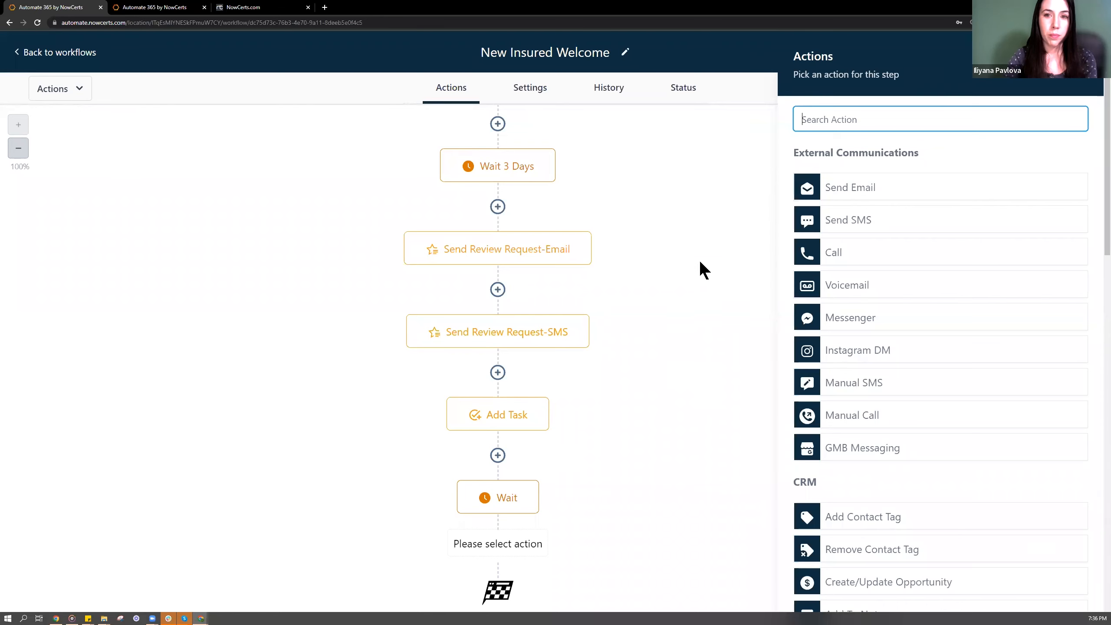
type("add")
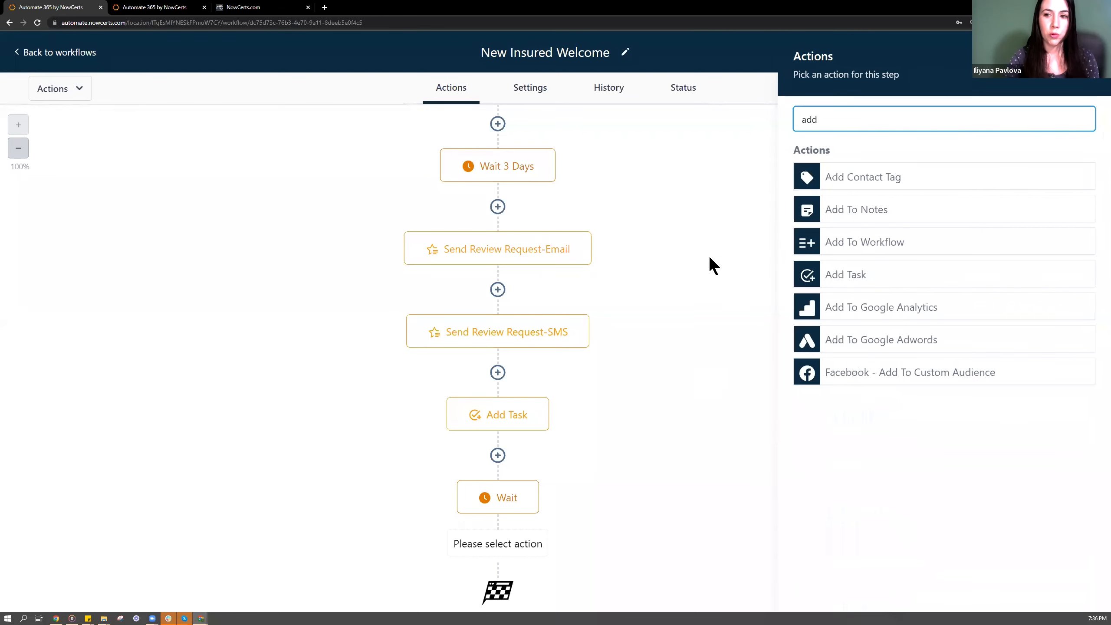
left_click(907, 241)
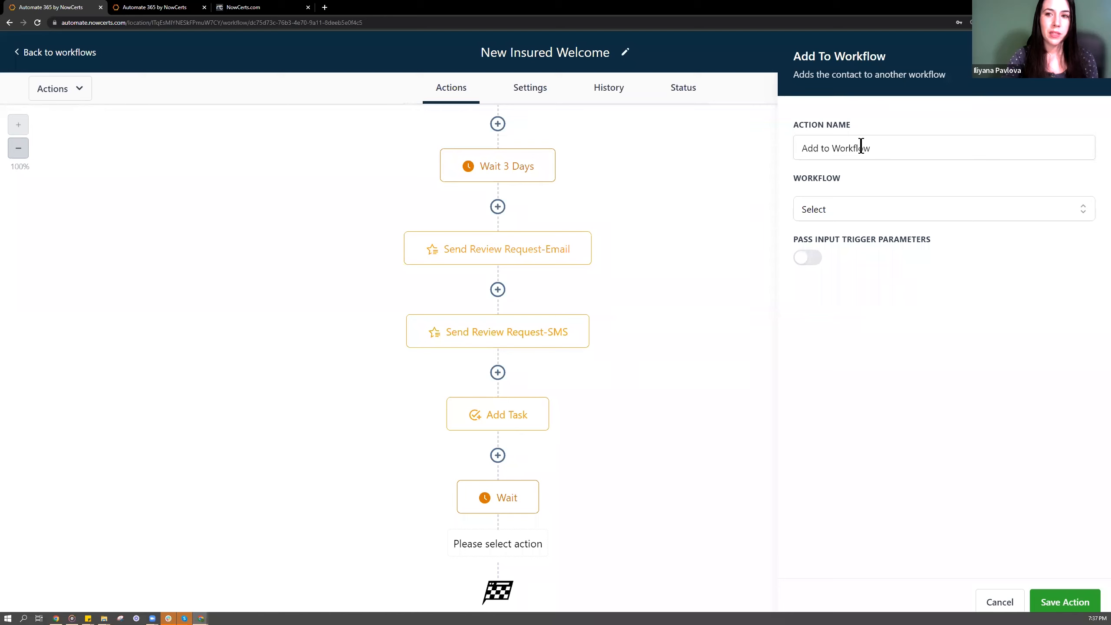
left_click(838, 211)
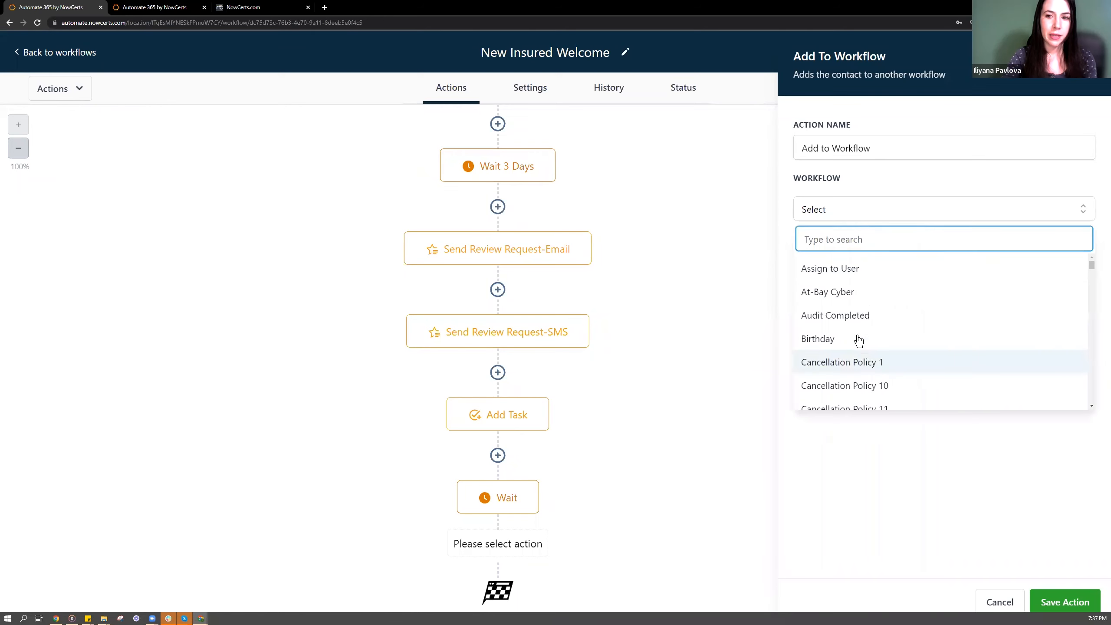
scroll(860, 308, "down", 3)
scroll(860, 310, "down", 4)
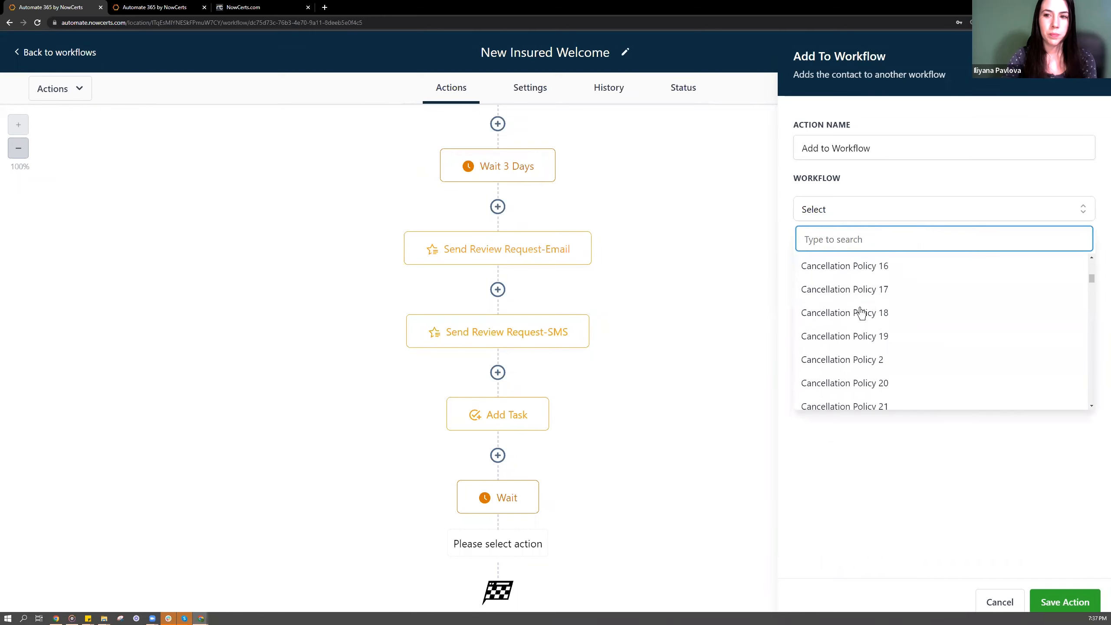
left_click(882, 189)
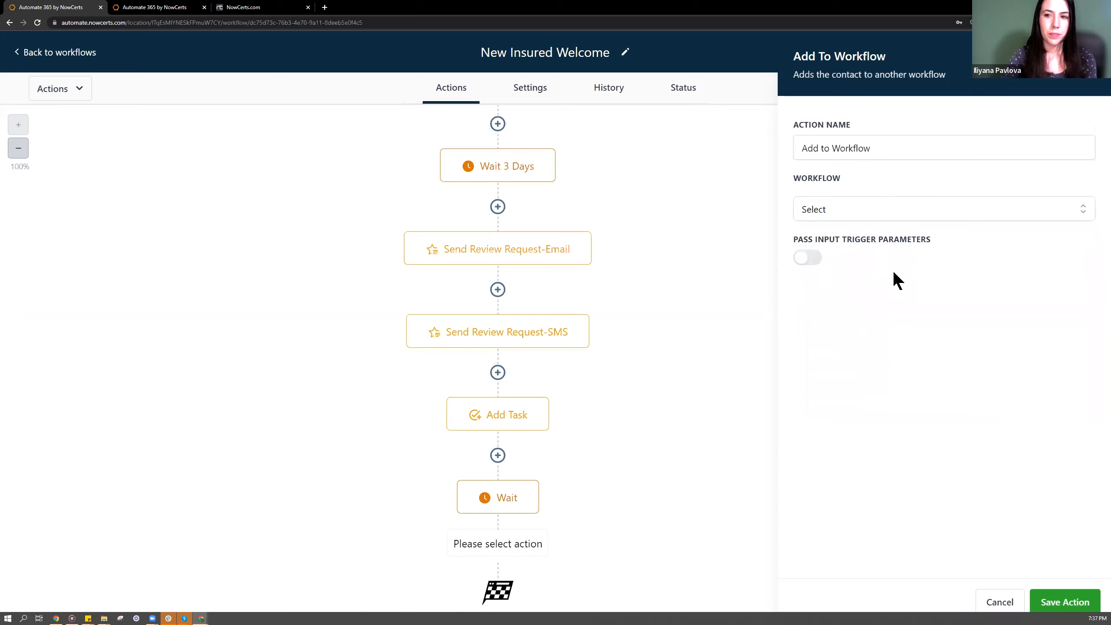
left_click(1088, 57)
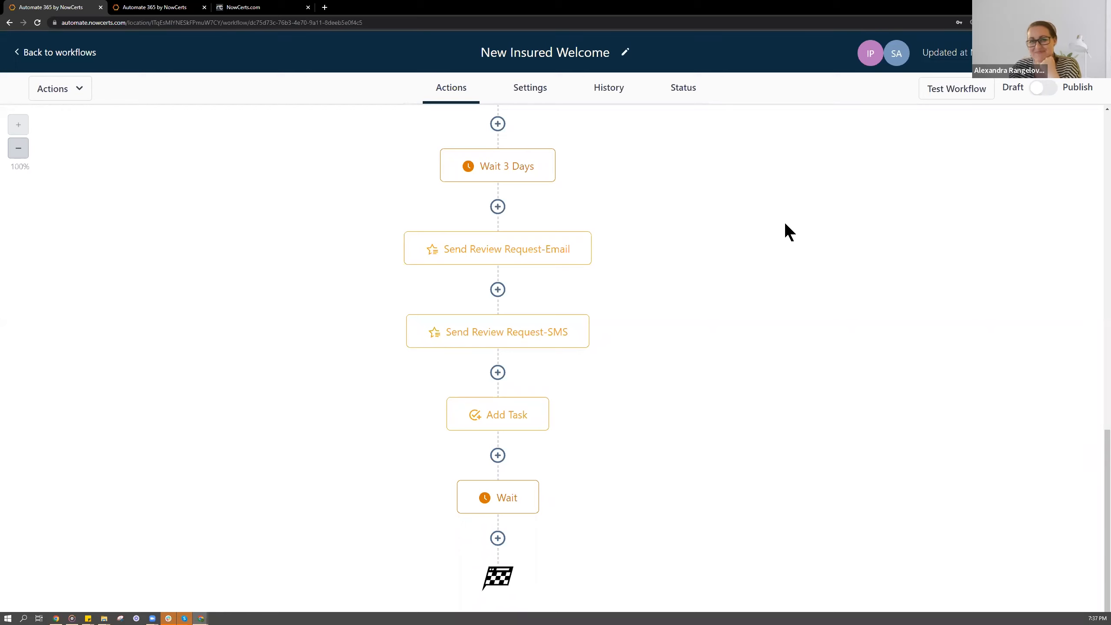
Restrict the workflow's communication time window to Specific Time and check the default sender name and email fields
left_click(517, 91)
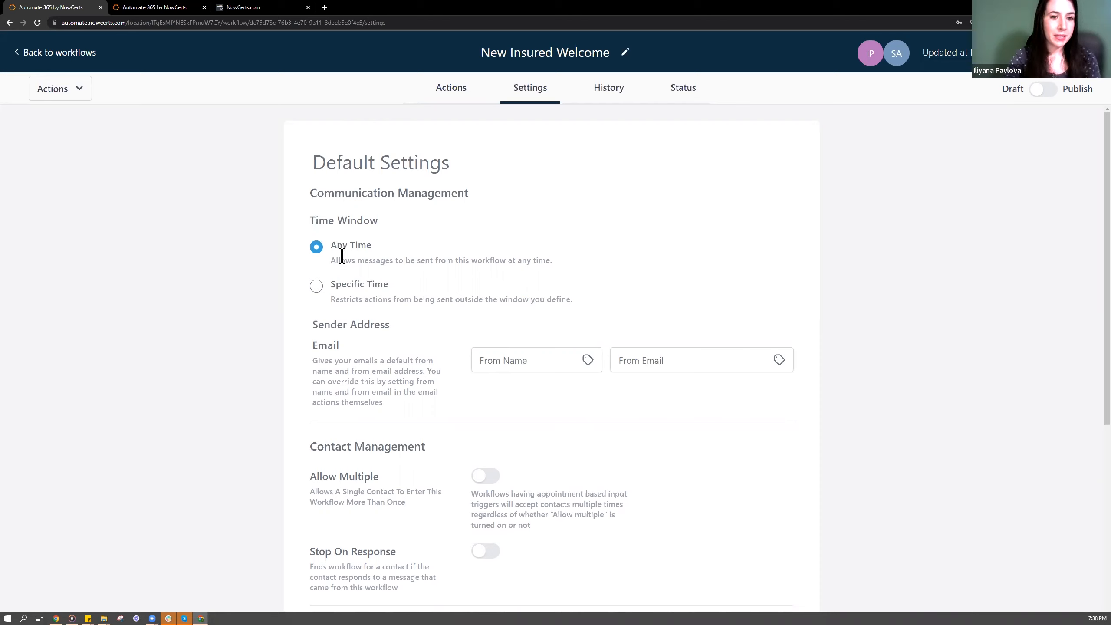
left_click(316, 286)
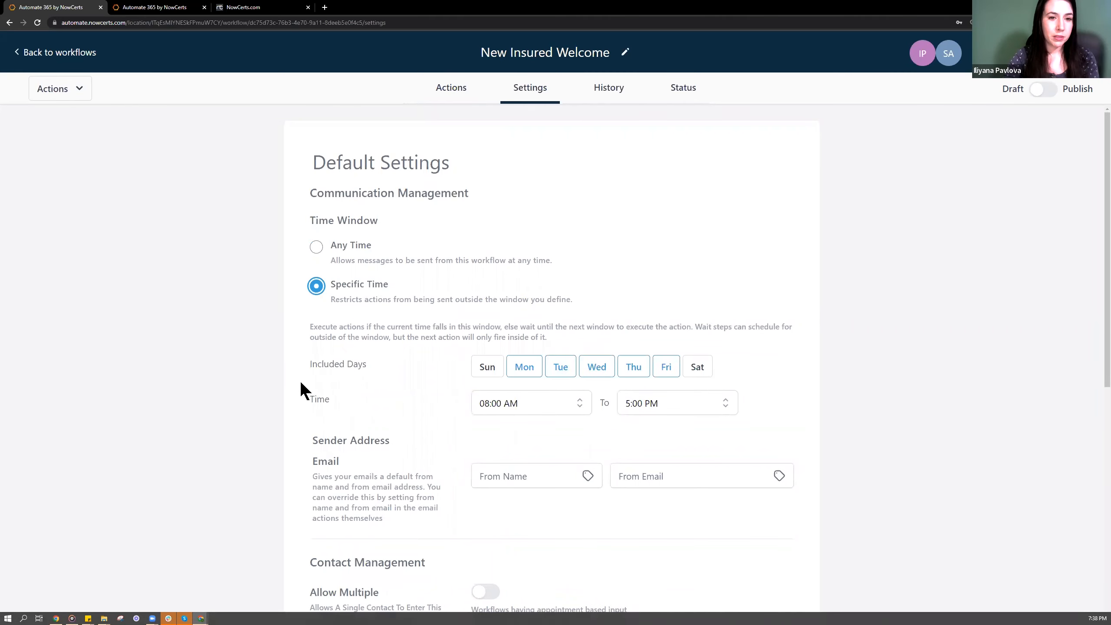
scroll(276, 343, "down", 4)
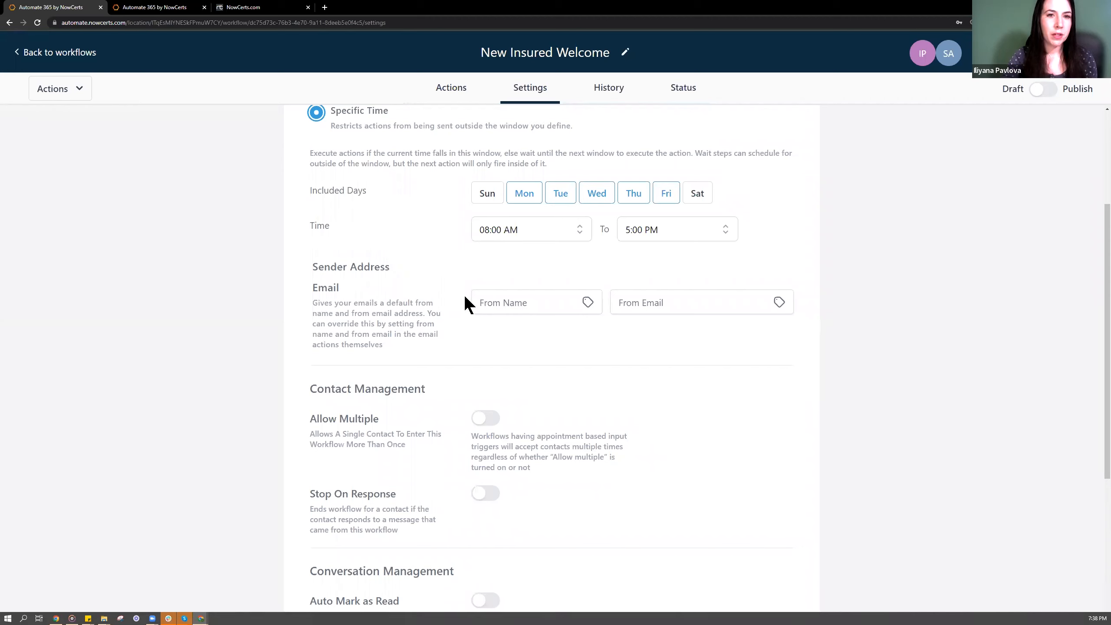
left_click(518, 302)
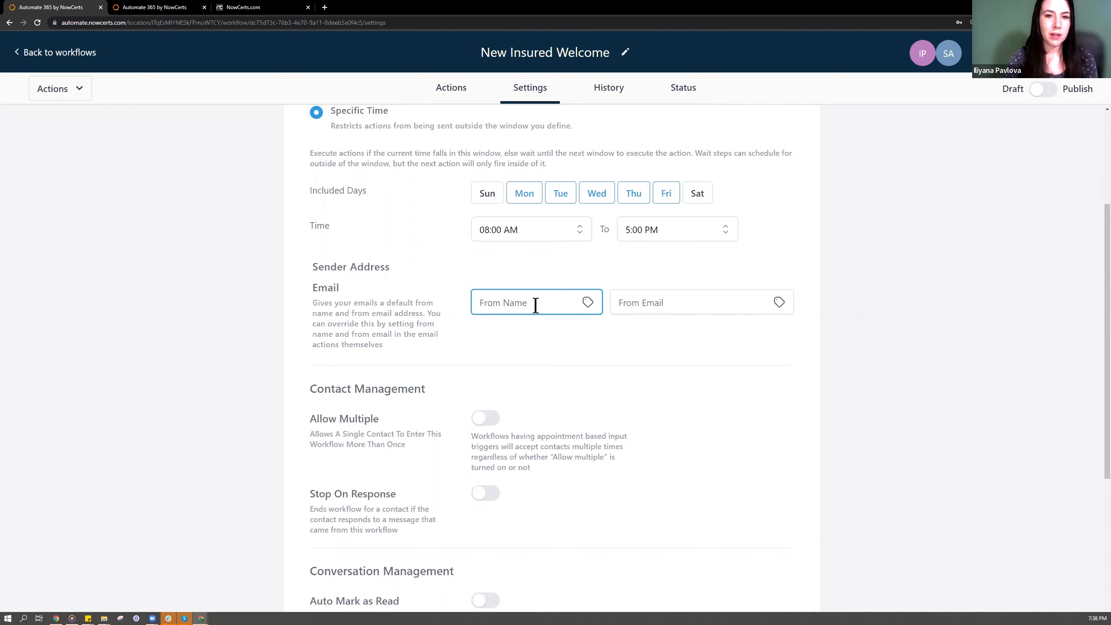
left_click(612, 303)
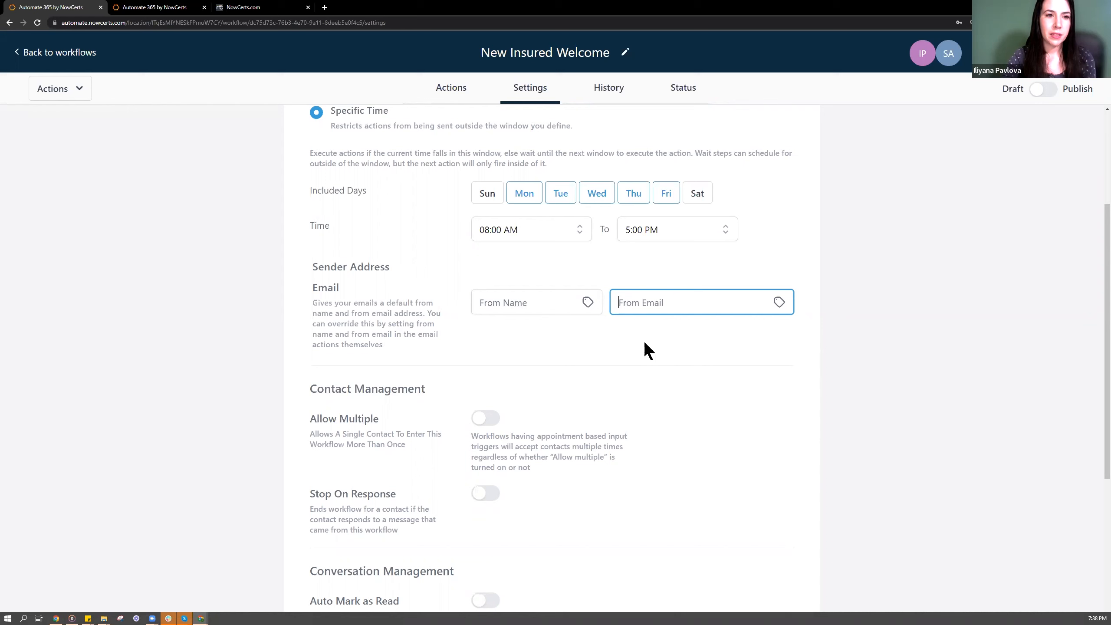
Turn on Allow Multiple so a single contact can enter the workflow more than once
scroll(305, 368, "down", 4)
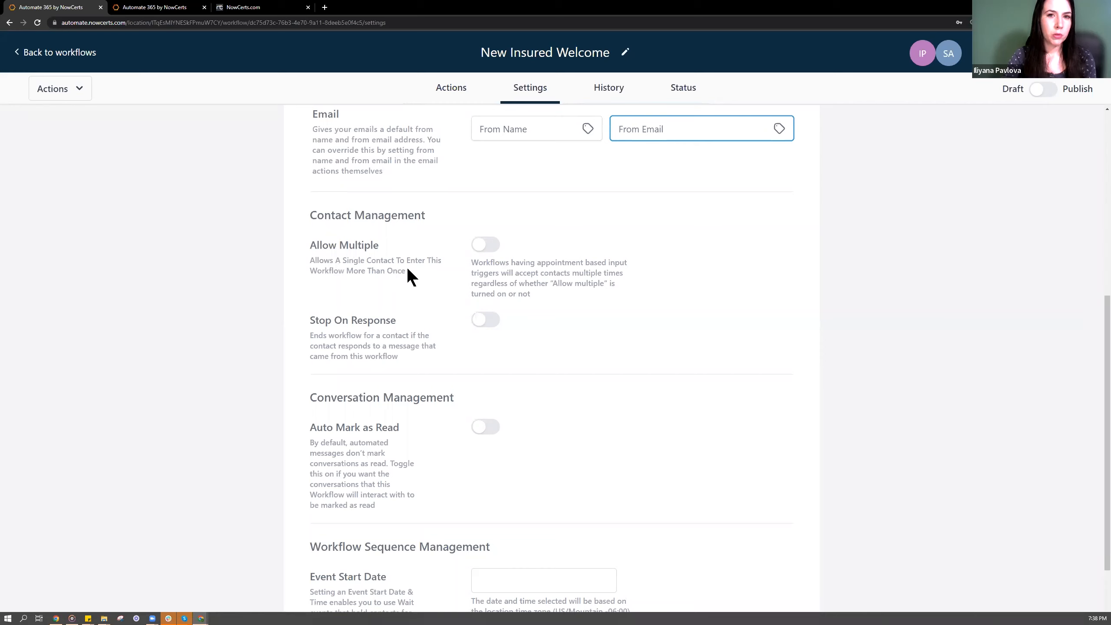
left_click(494, 253)
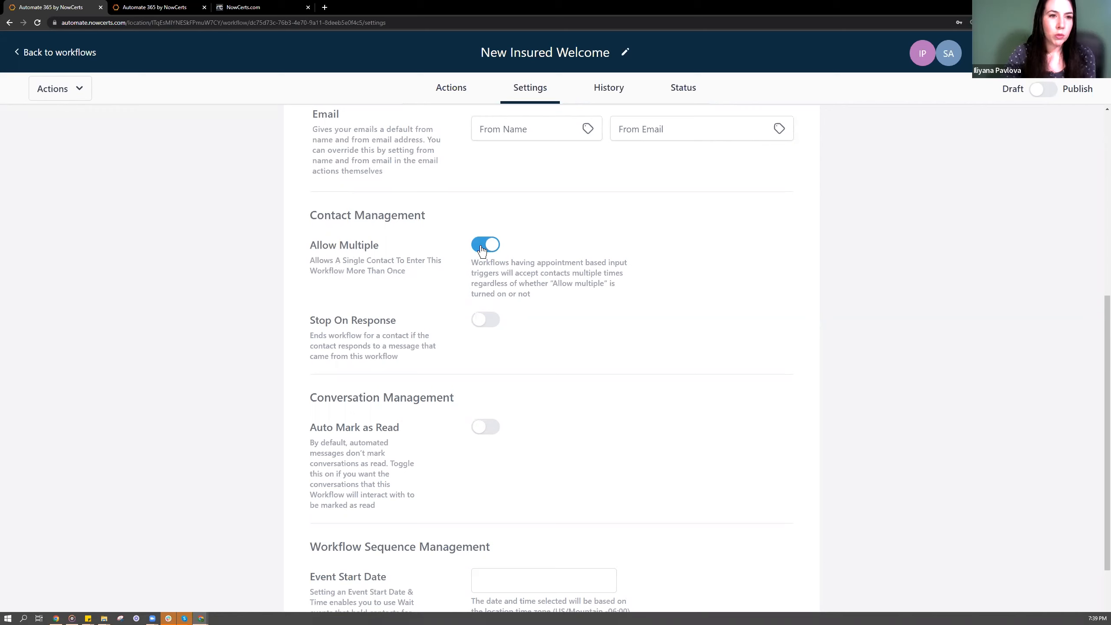
left_click(481, 252)
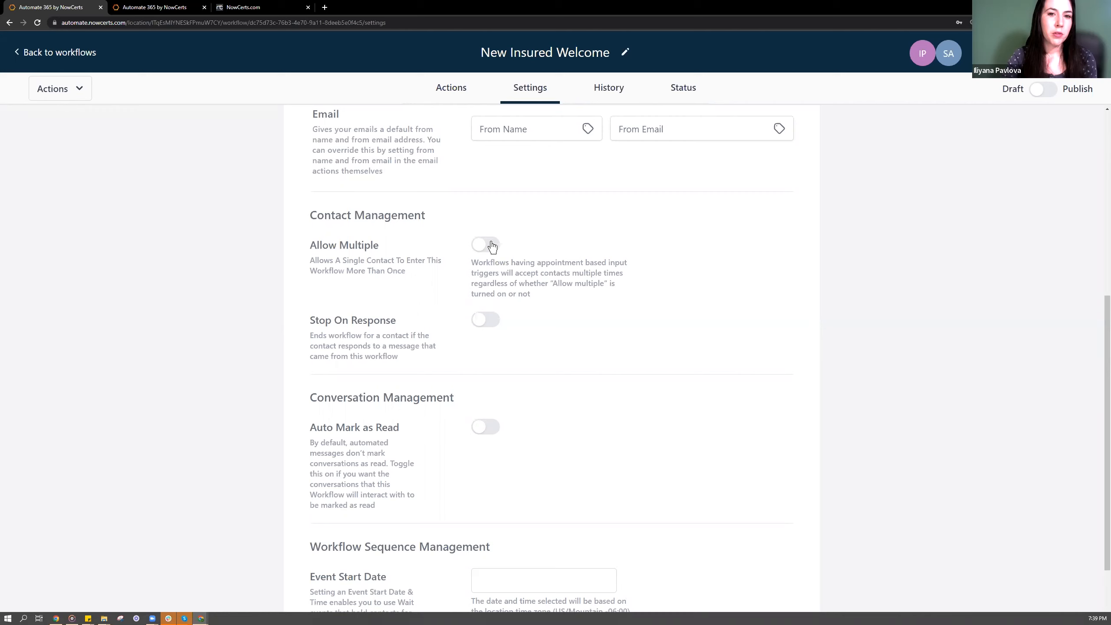
left_click(485, 245)
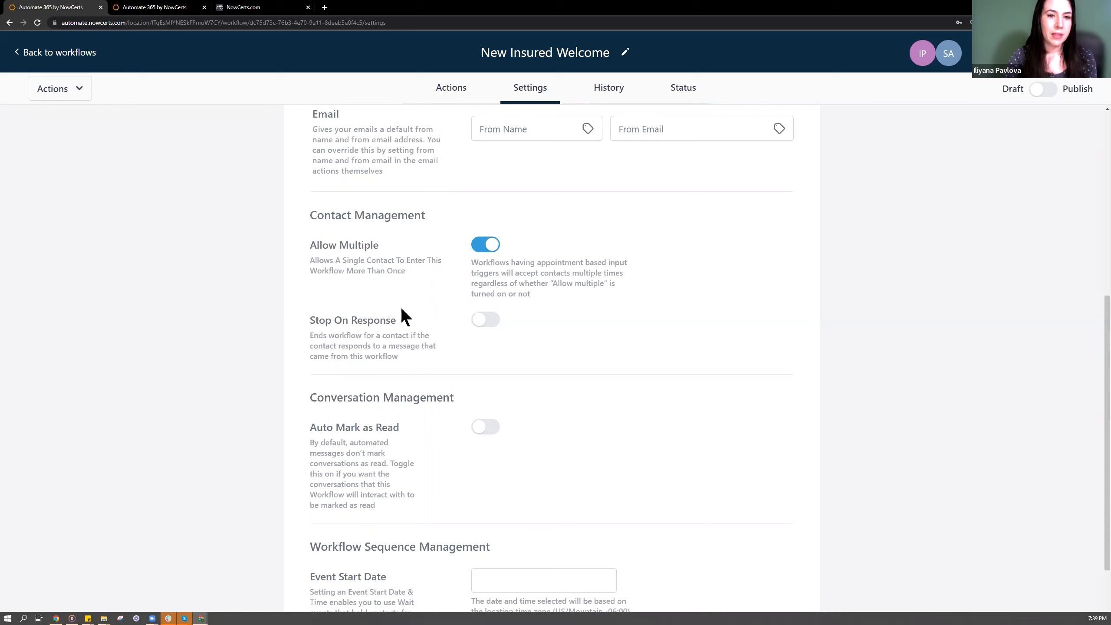
Turn on Stop On Response and Auto Mark as Read in the workflow's default settings
scroll(357, 260, "down", 2)
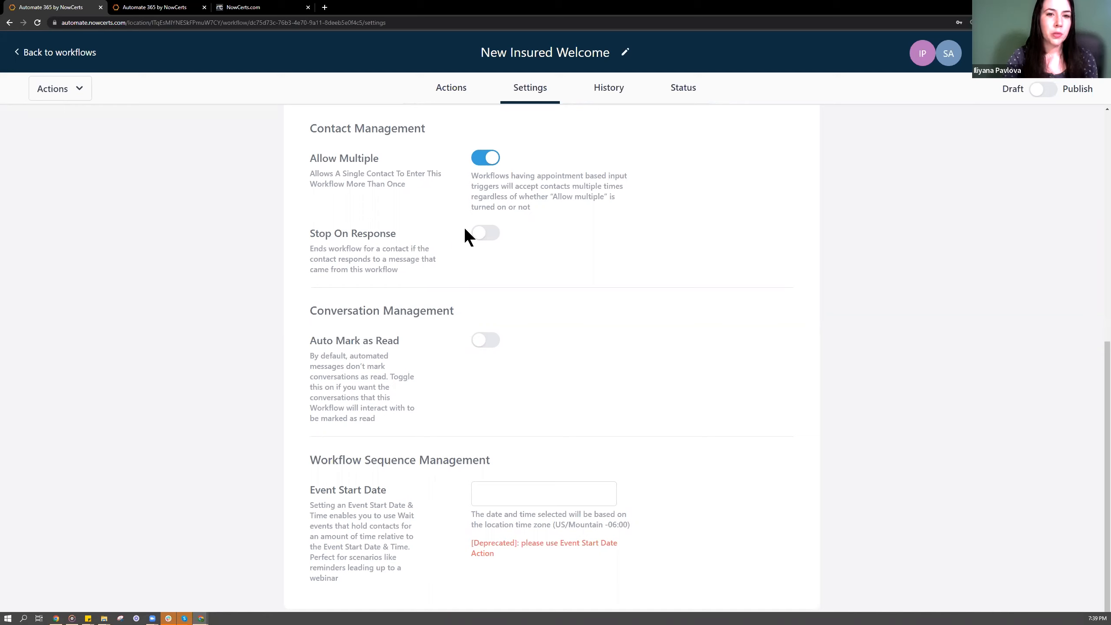
left_click(488, 236)
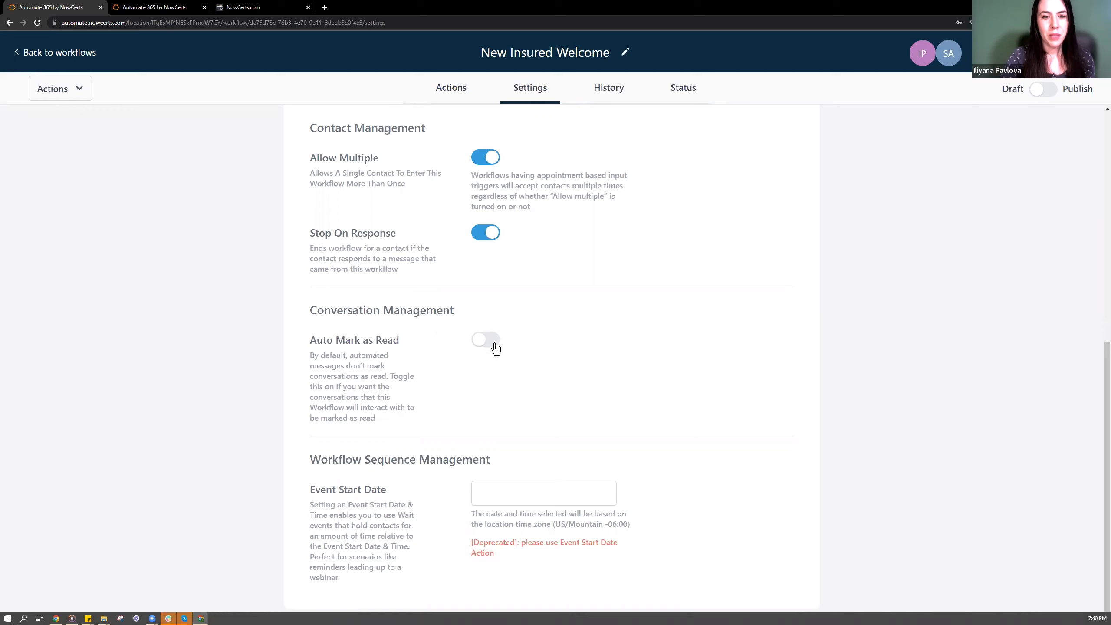
left_click(482, 345)
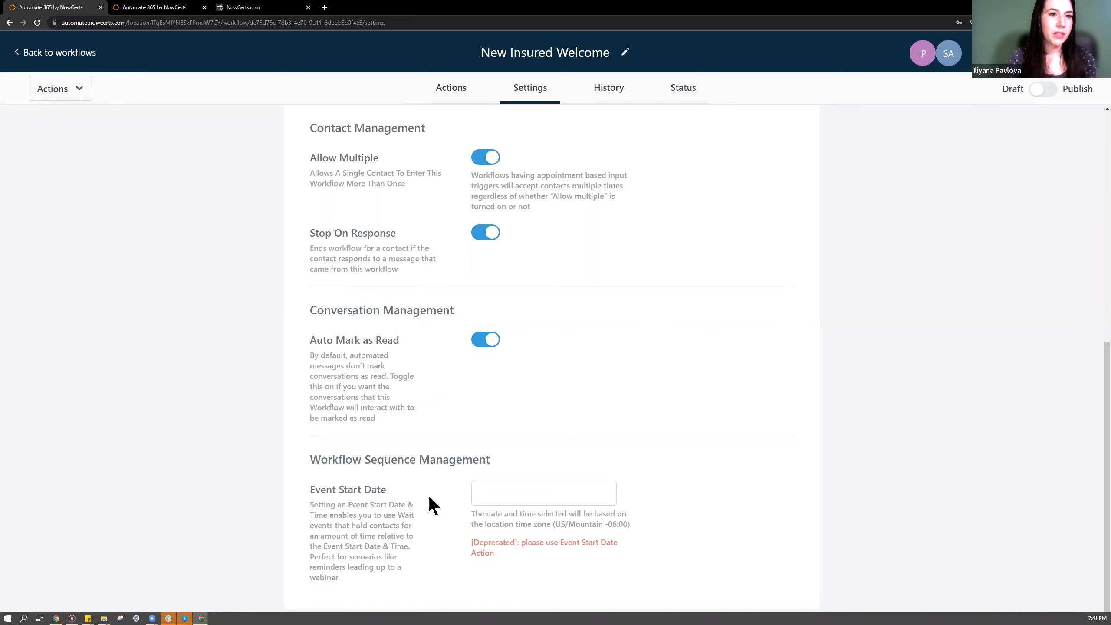
left_click(517, 493)
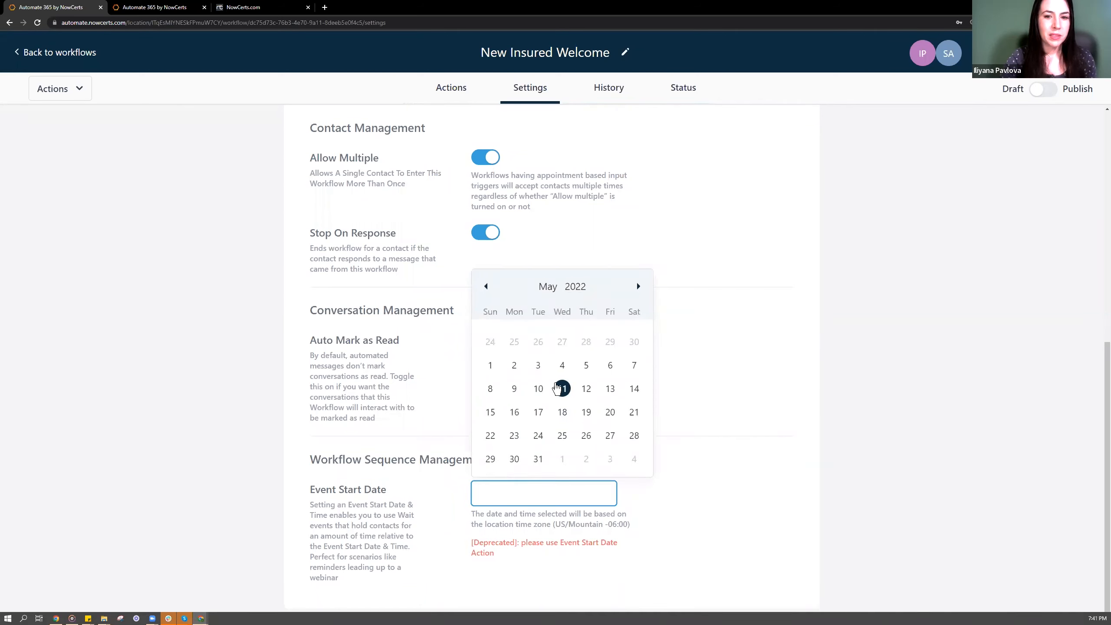
left_click(696, 373)
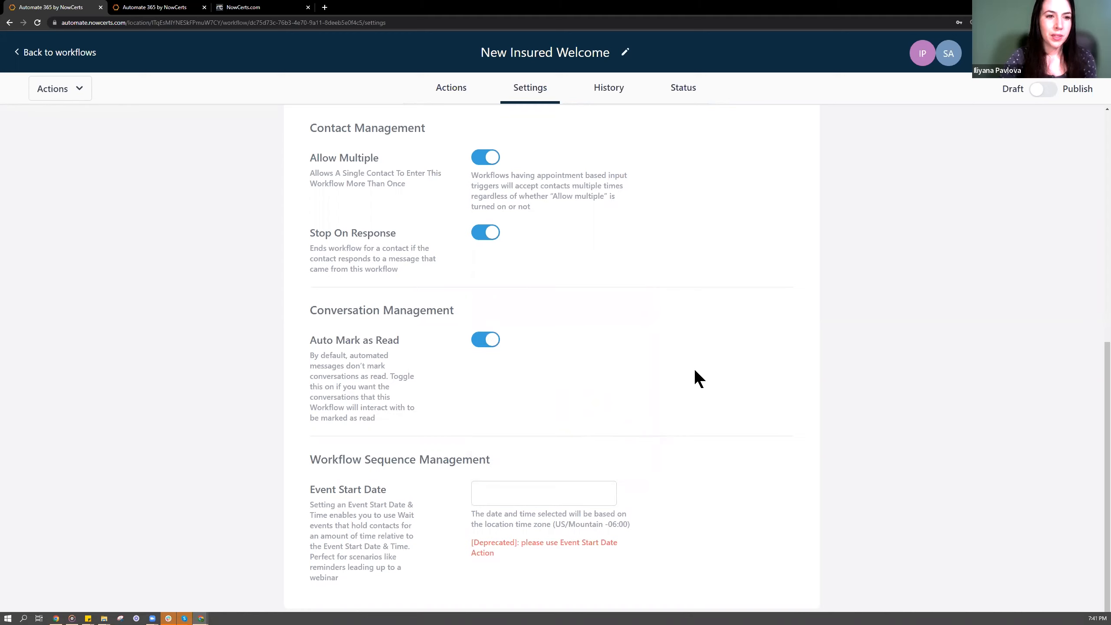
Review the workflow's action logs, default settings and current contact status, and return to the list of workflows
left_click(607, 100)
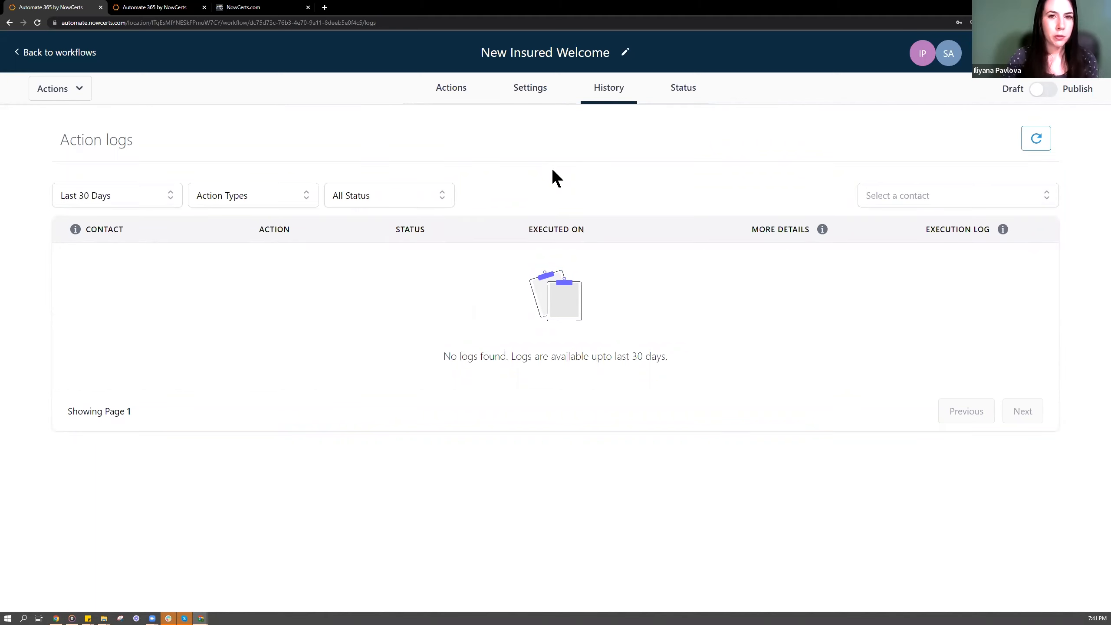
left_click(534, 99)
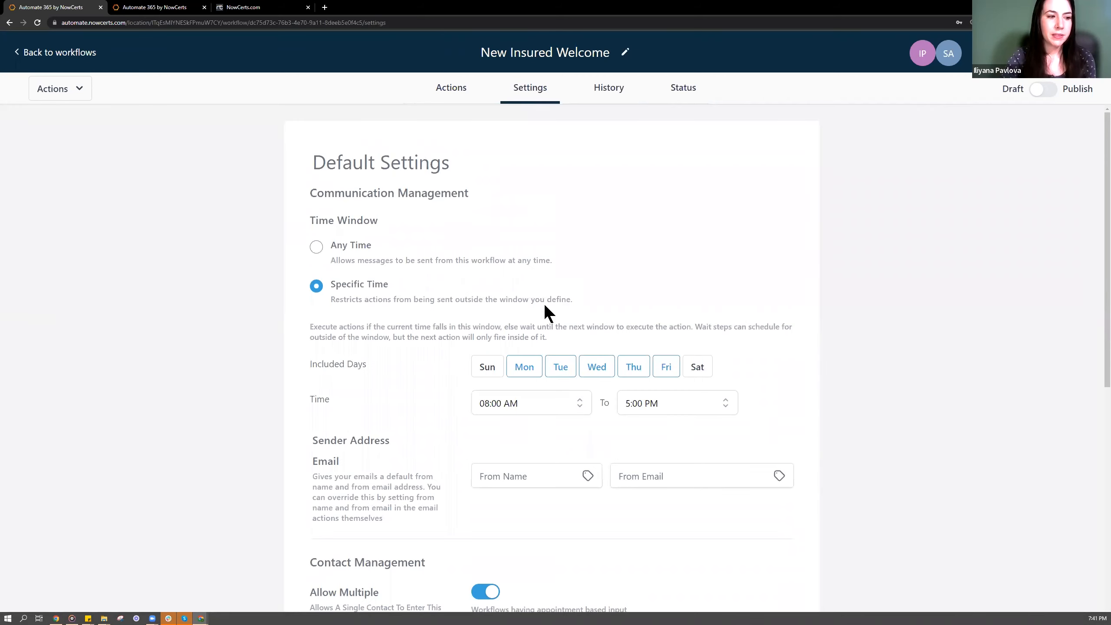
scroll(545, 302, "down", 5)
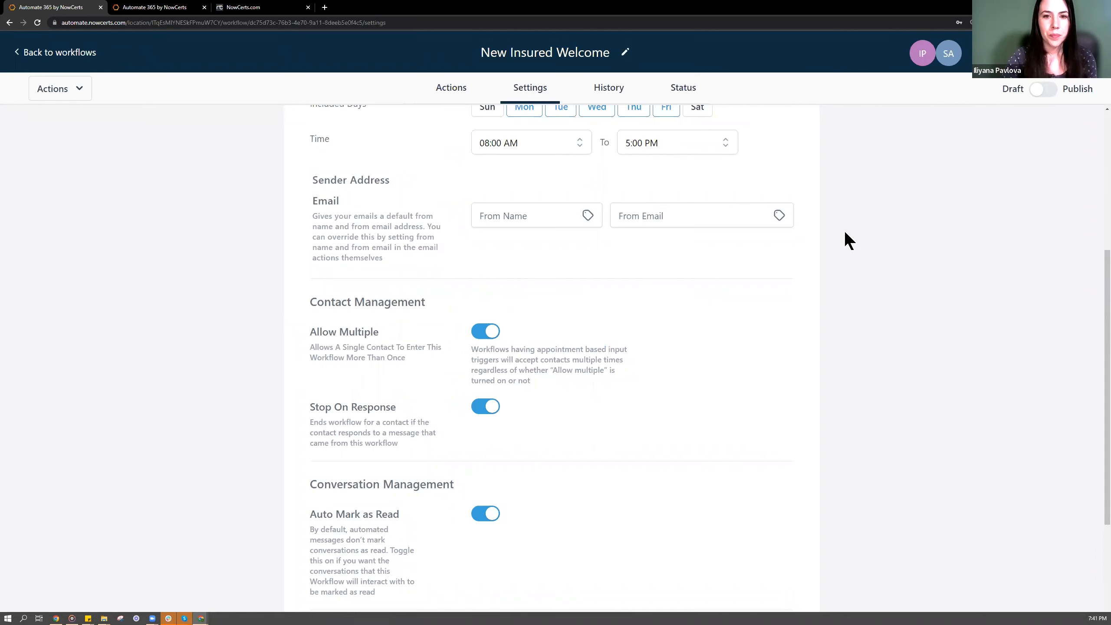
scroll(846, 234, "down", 3)
scroll(813, 239, "up", 8)
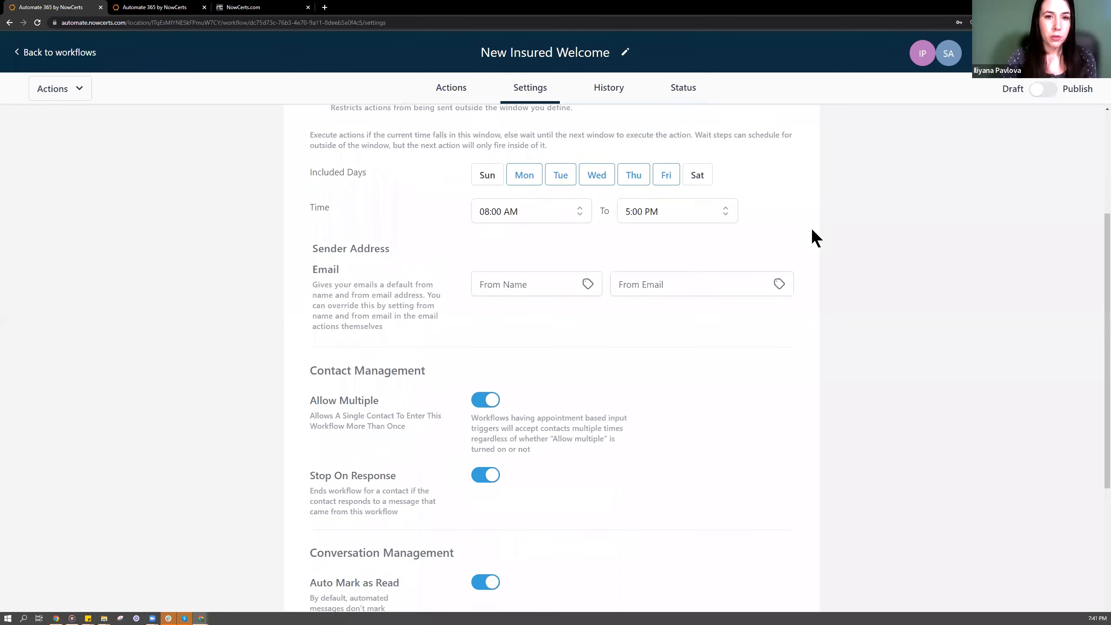
left_click(453, 90)
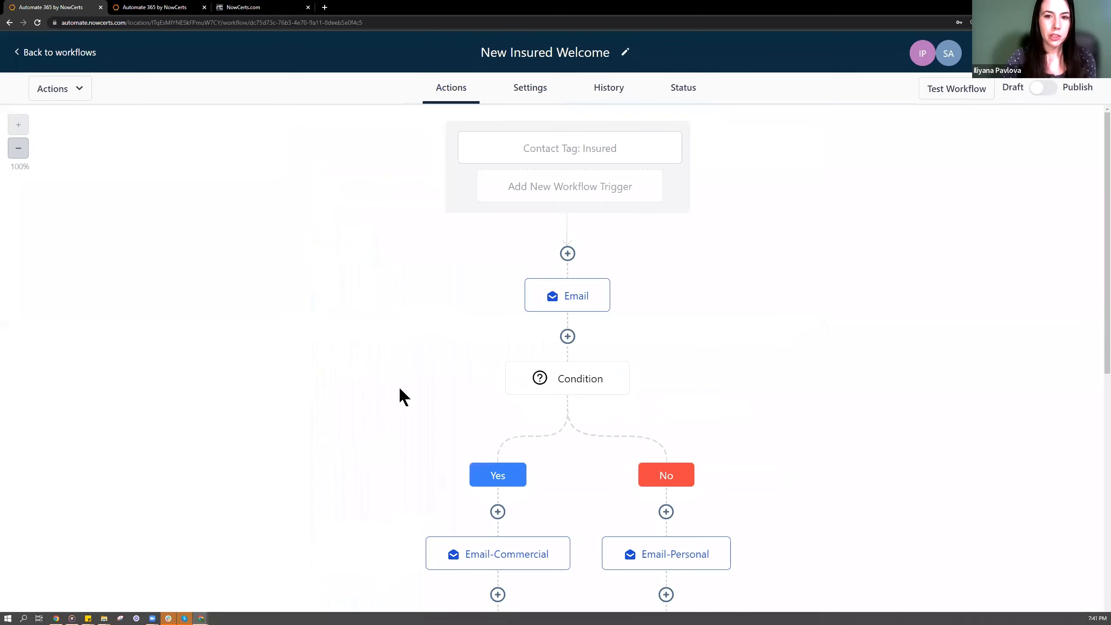
left_click(526, 97)
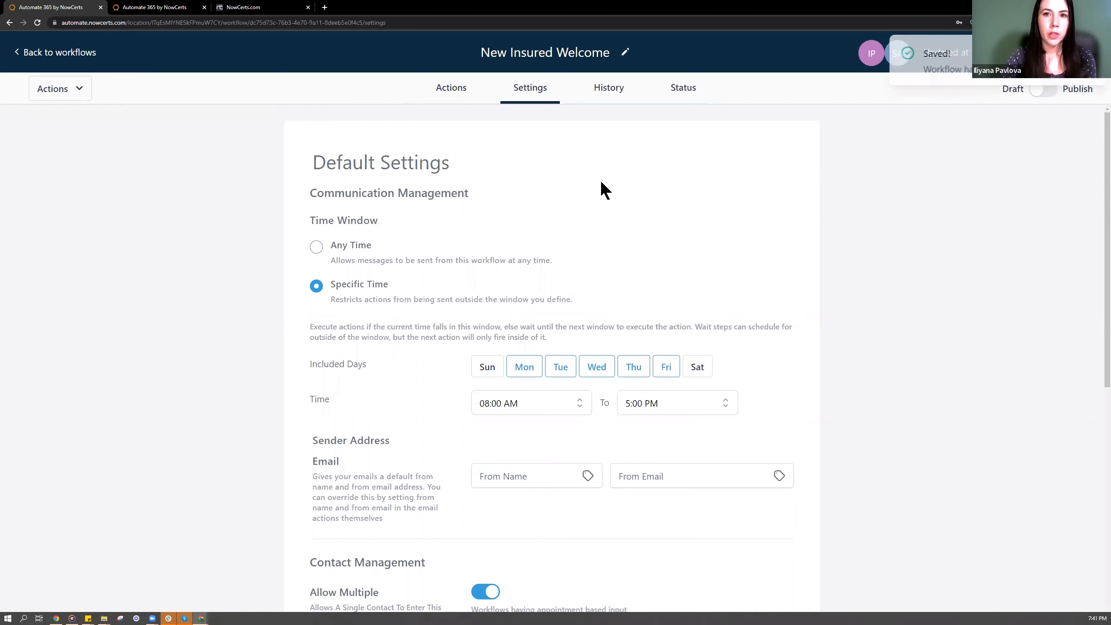
left_click(609, 96)
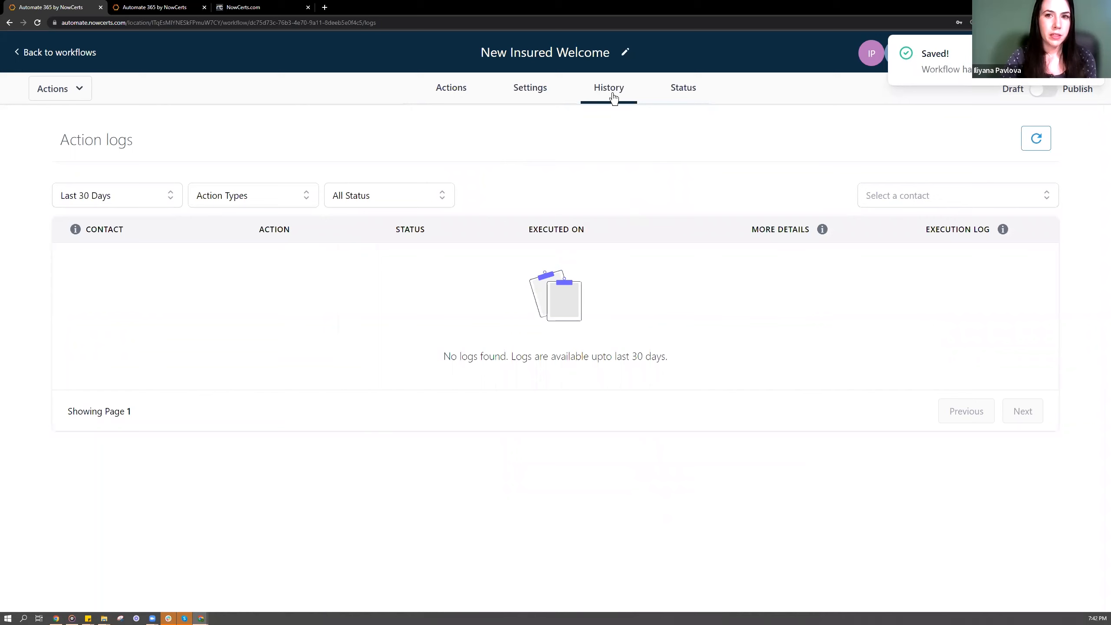
left_click(685, 95)
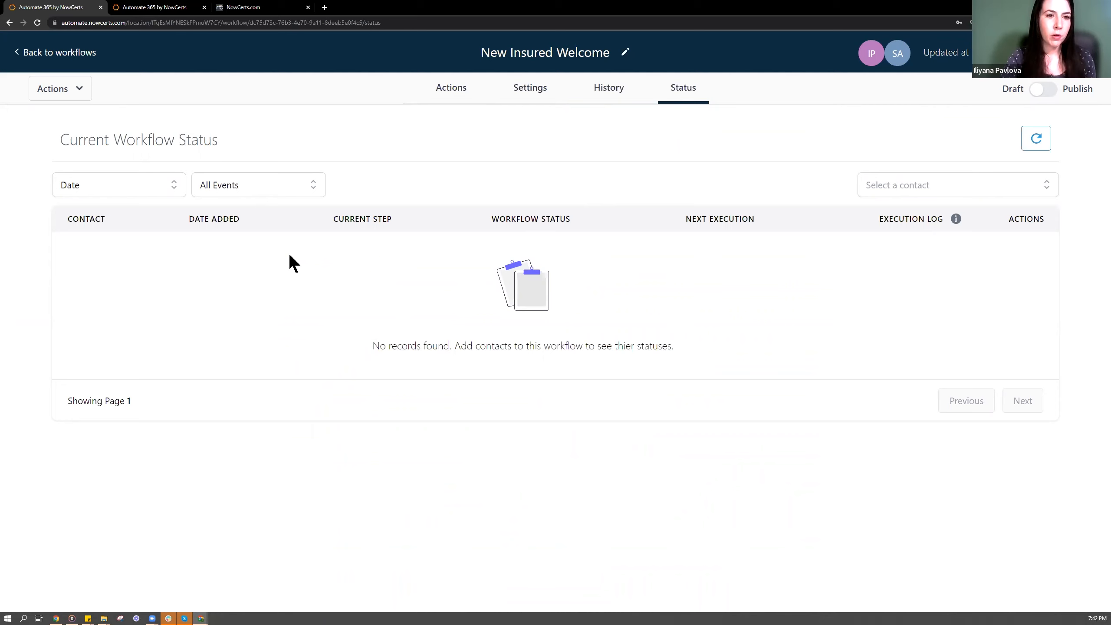
left_click(457, 96)
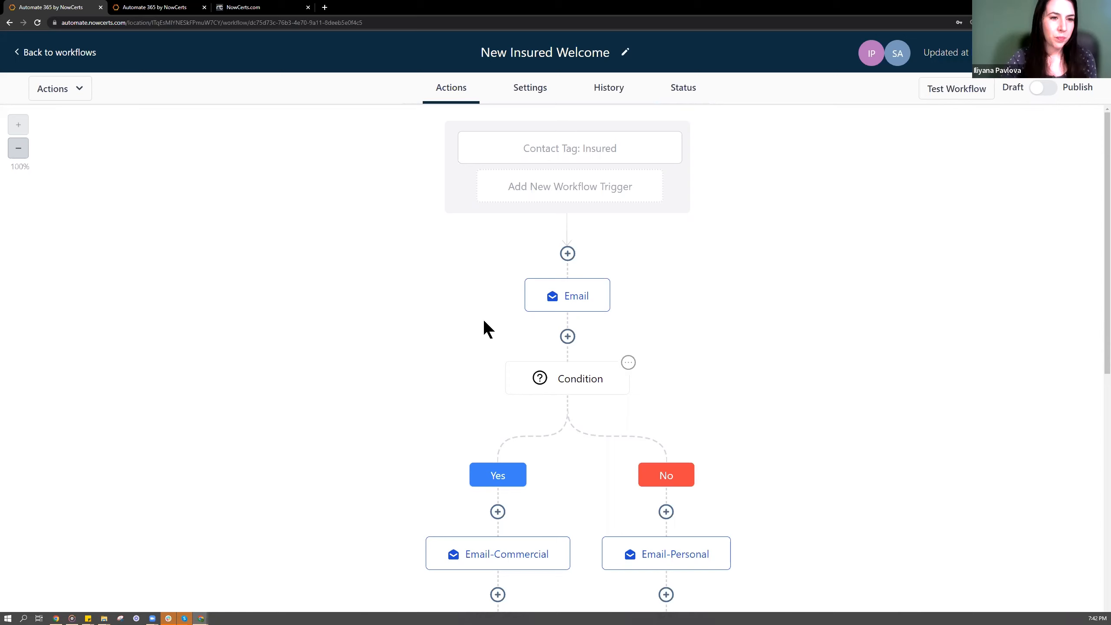
left_click(61, 54)
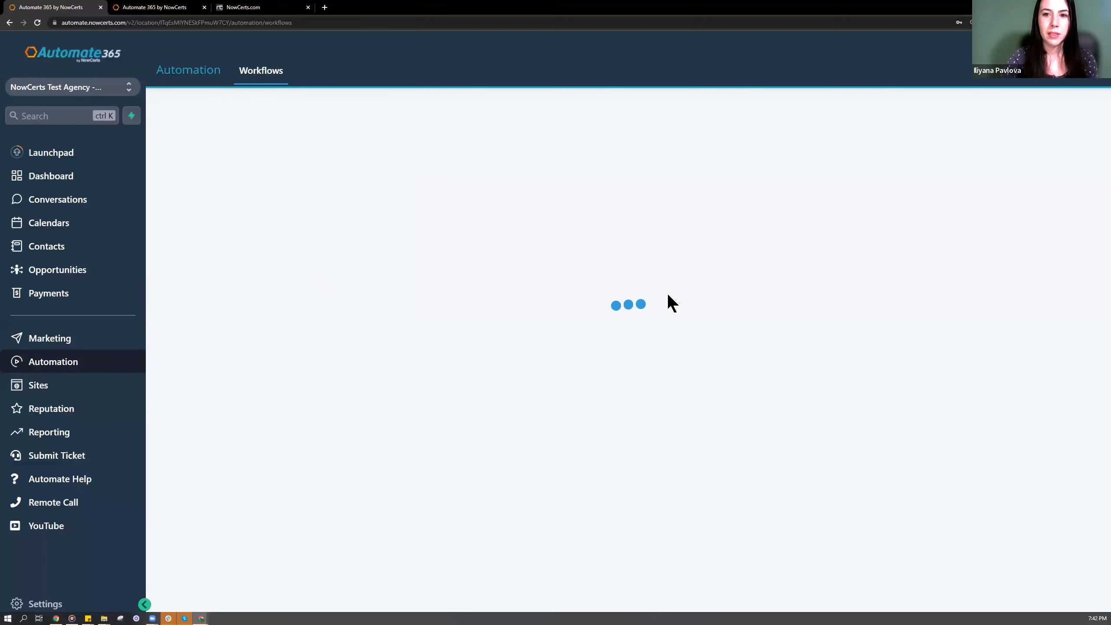
Search the workflows for "new insured", open the published New Insured Welcome workflow created December 16th 2021 and review its action logs
left_click(650, 121)
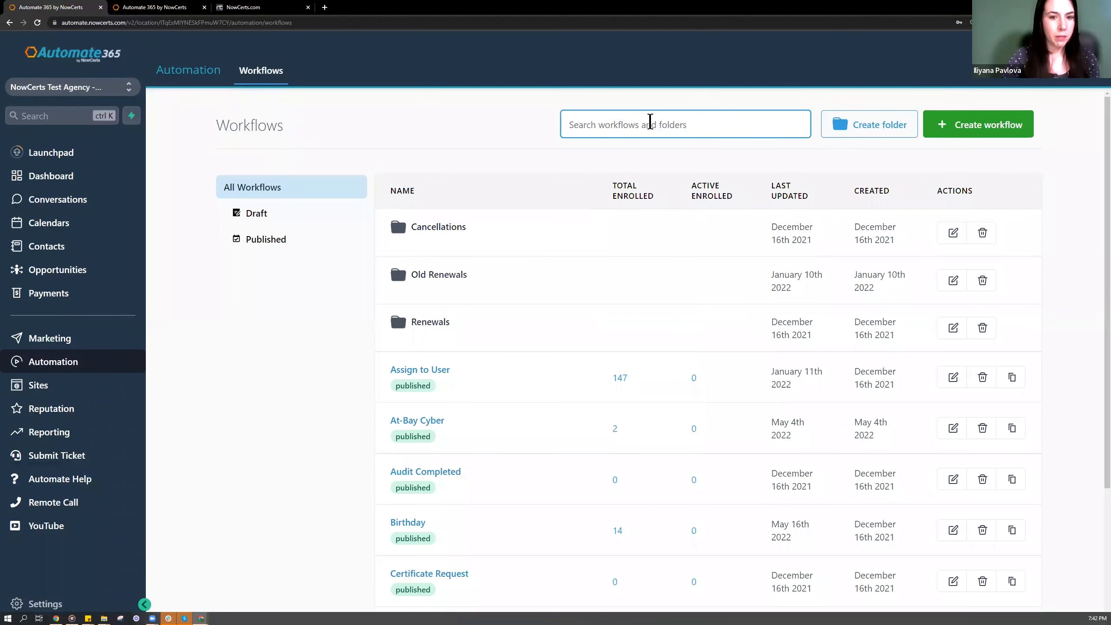
type("new ")
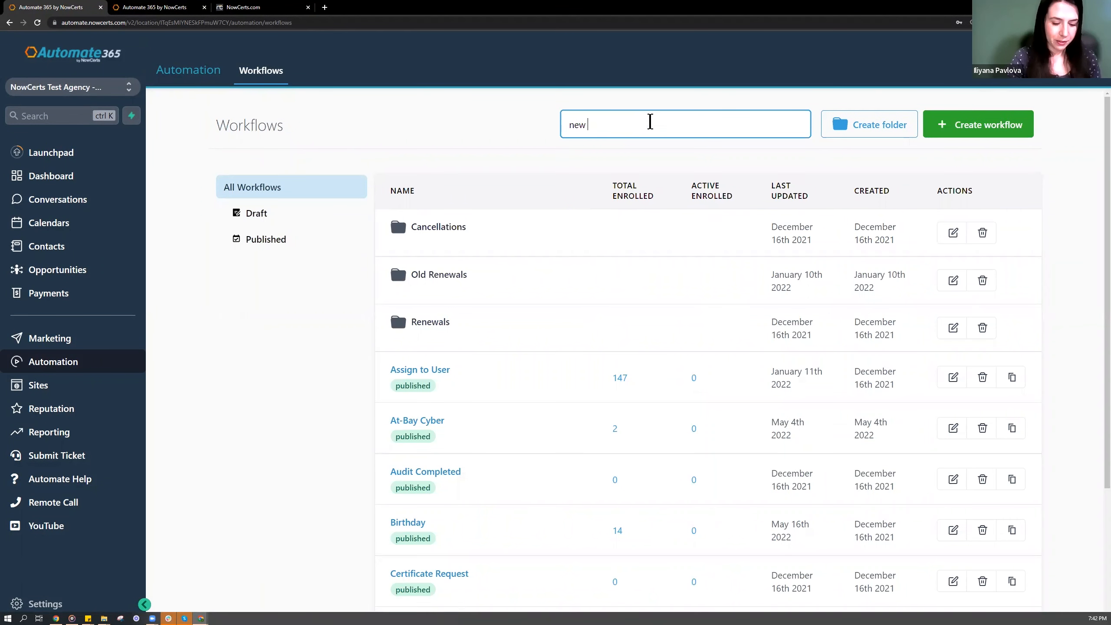
type("insured")
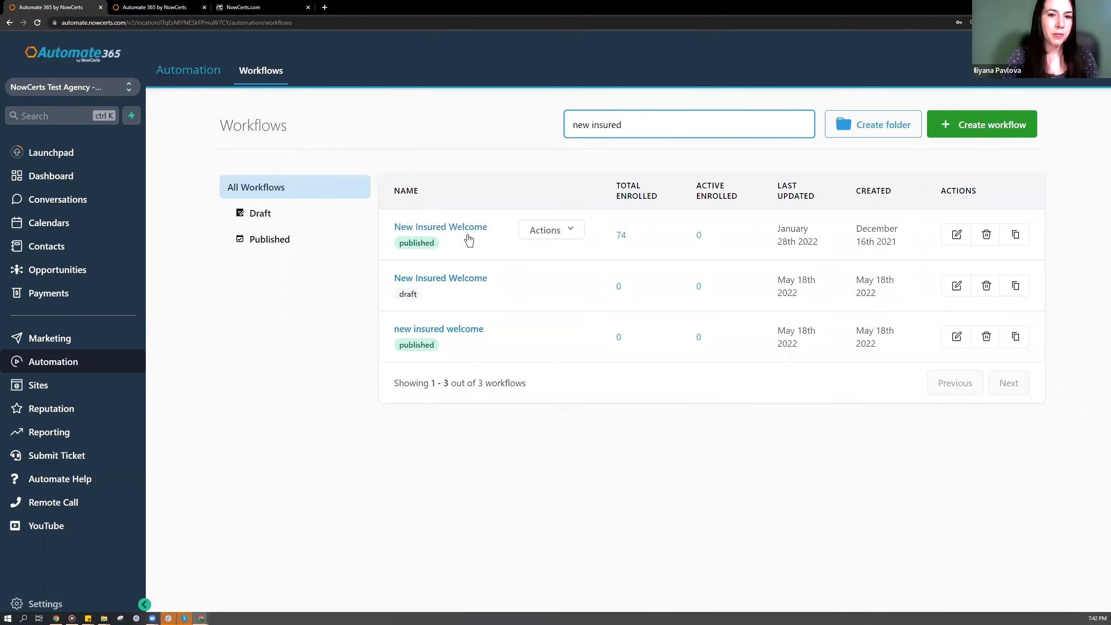
left_click(442, 230)
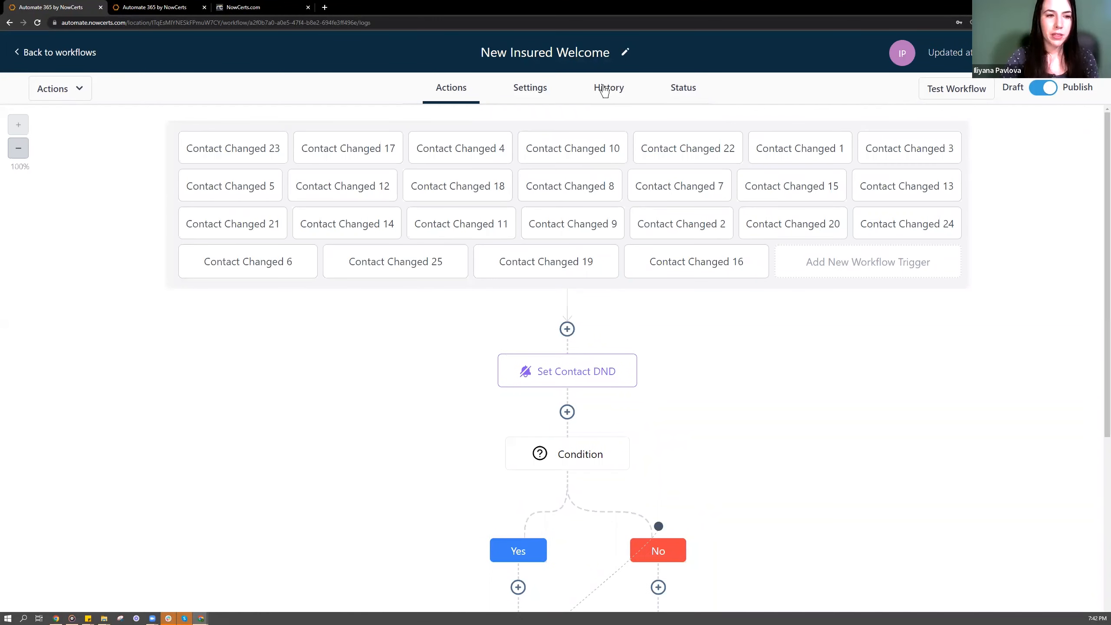
left_click(604, 91)
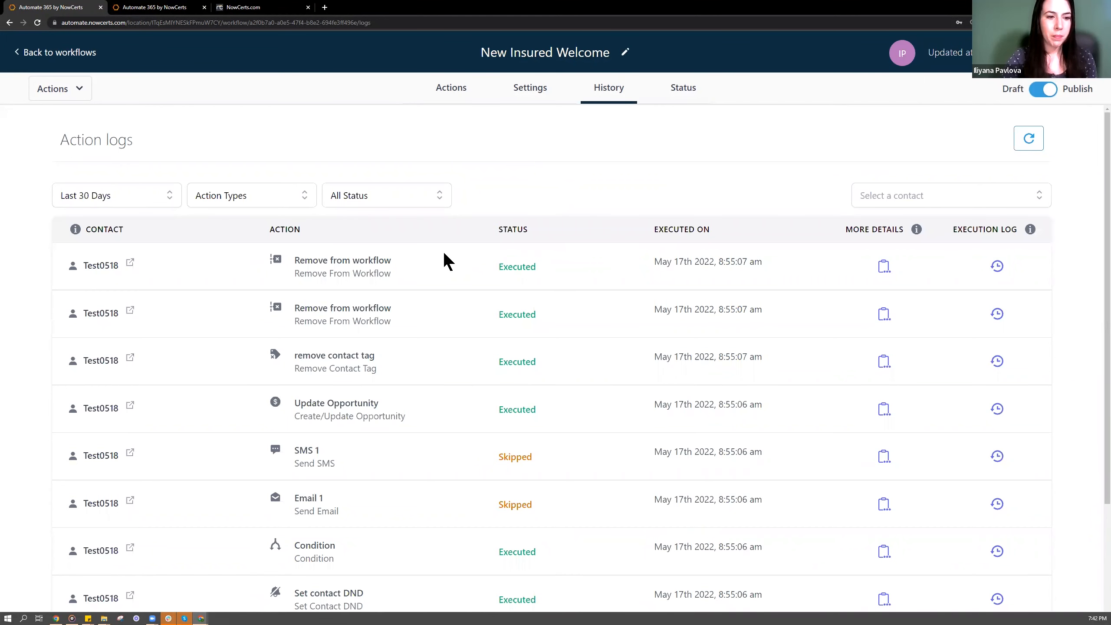
scroll(439, 274, "down", 3)
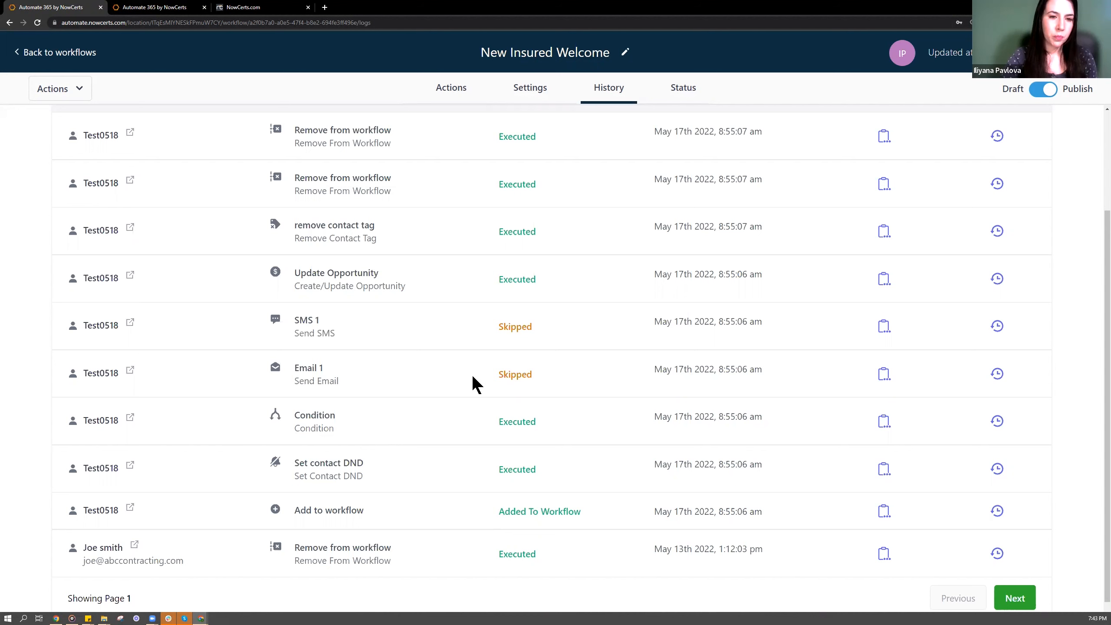
scroll(473, 375, "up", 1)
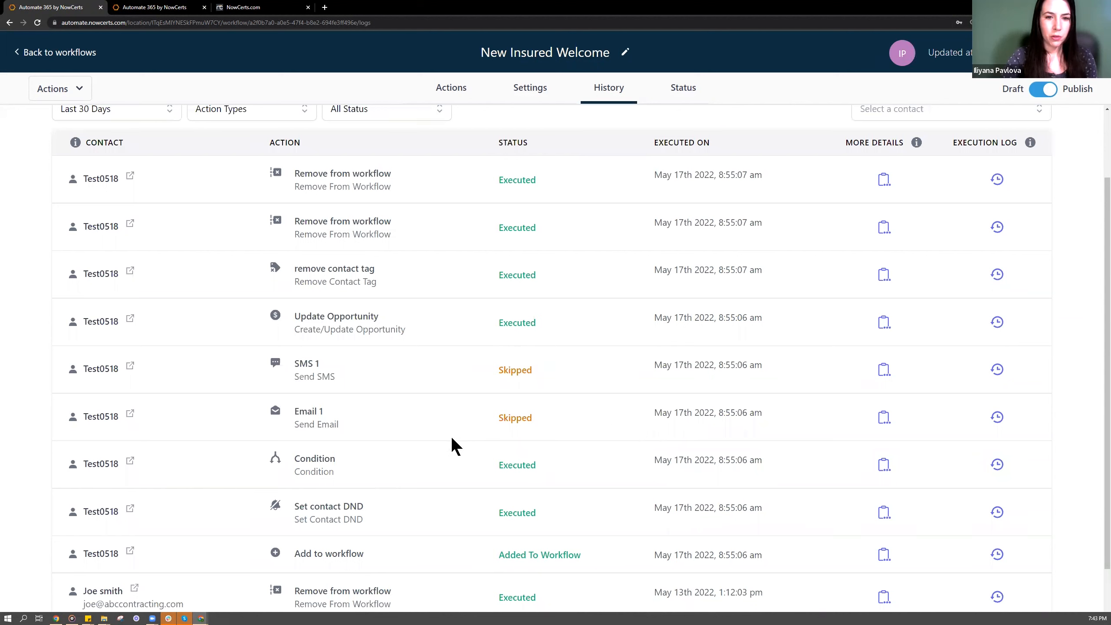
Check the event details of the skipped Email 1 action in the logs to find the reason it was skipped
left_click(885, 418)
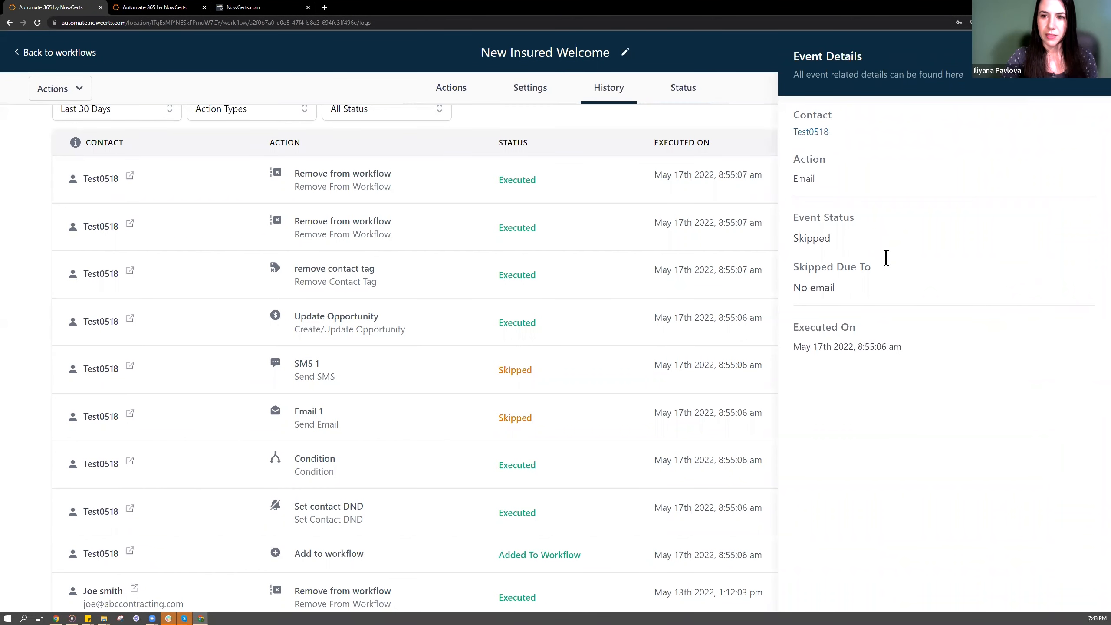
left_click_drag(792, 288, 836, 290)
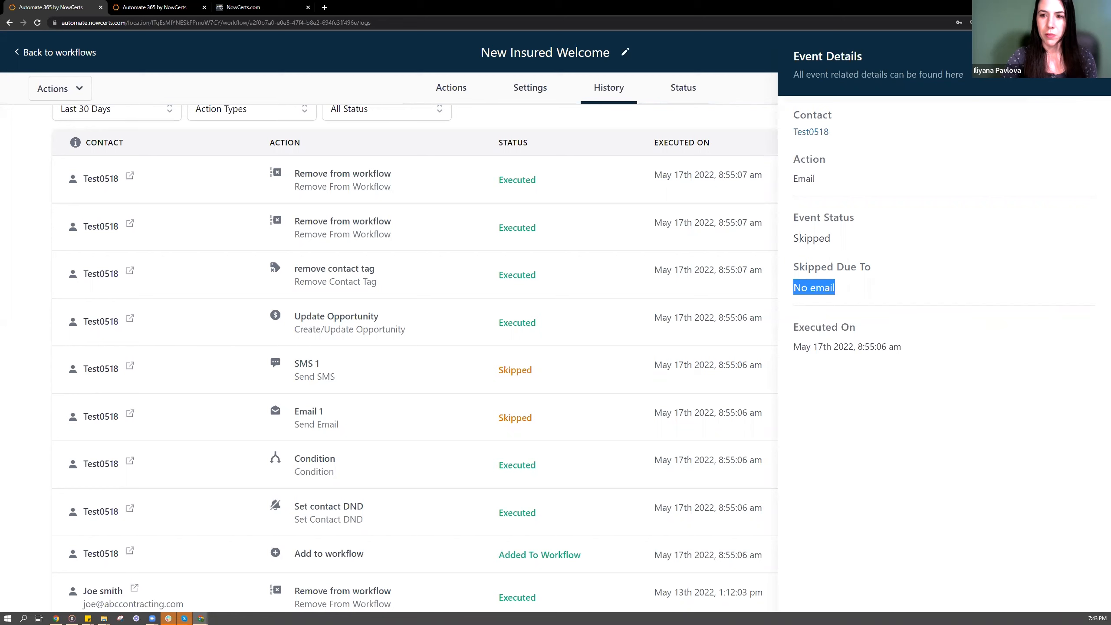
left_click(1088, 56)
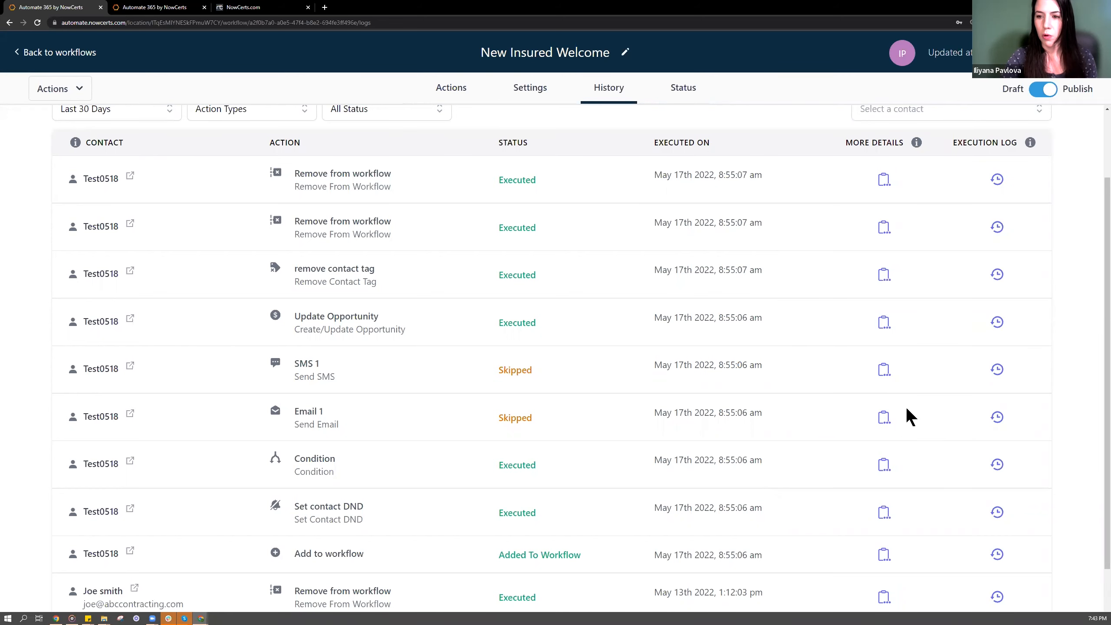
left_click(884, 418)
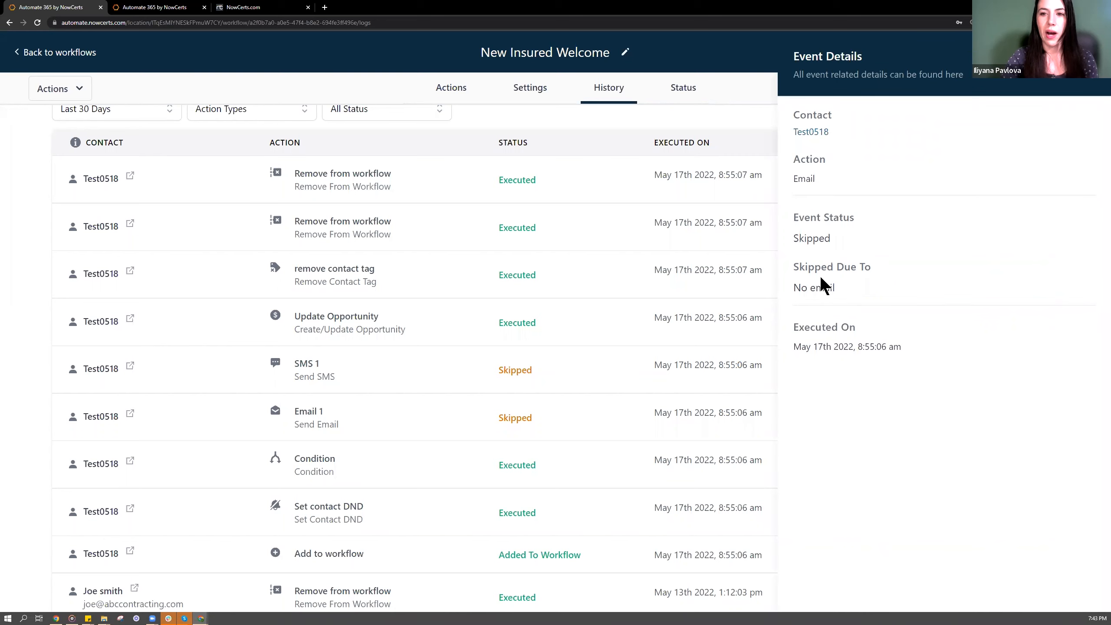
left_click(1088, 56)
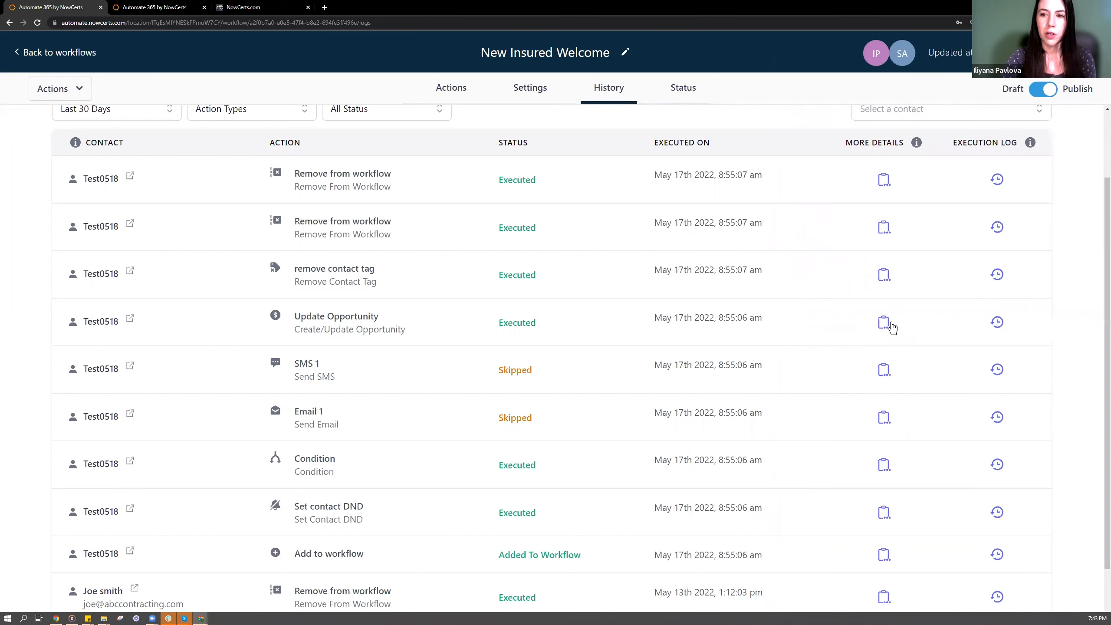
Check the Update Opportunity event details and the workflow's current contact status, and return to the list of workflows
left_click(889, 323)
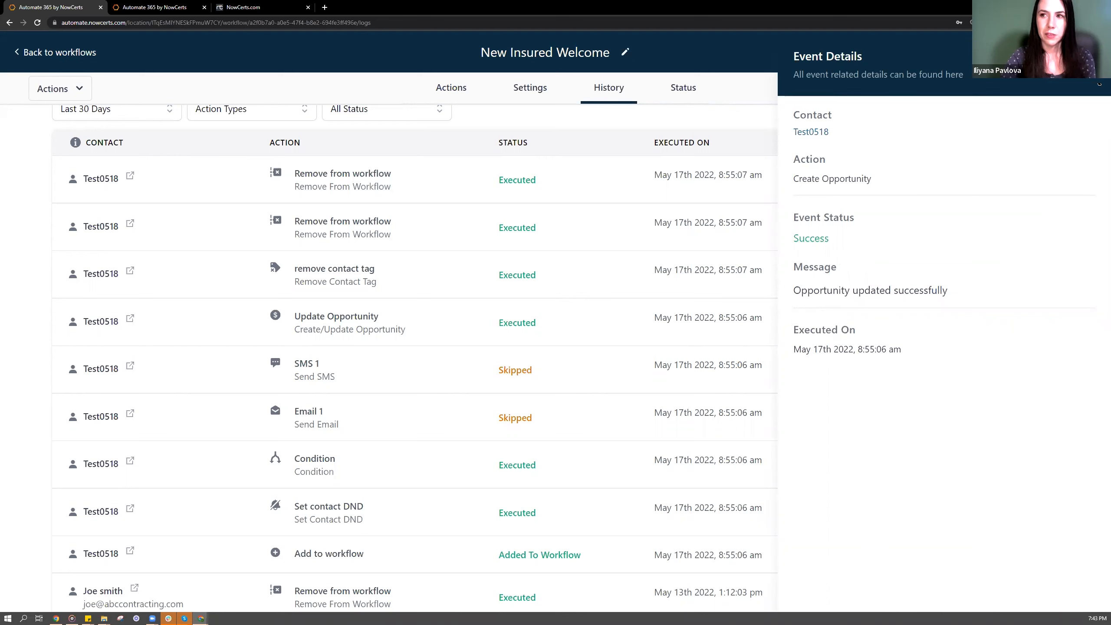
left_click(1091, 55)
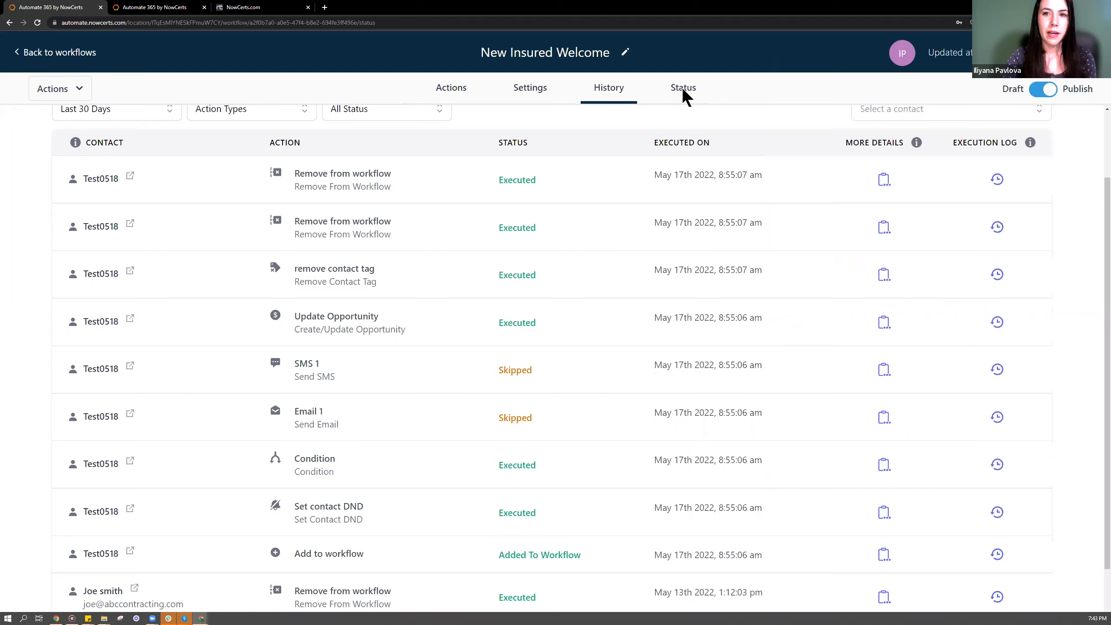
left_click(682, 90)
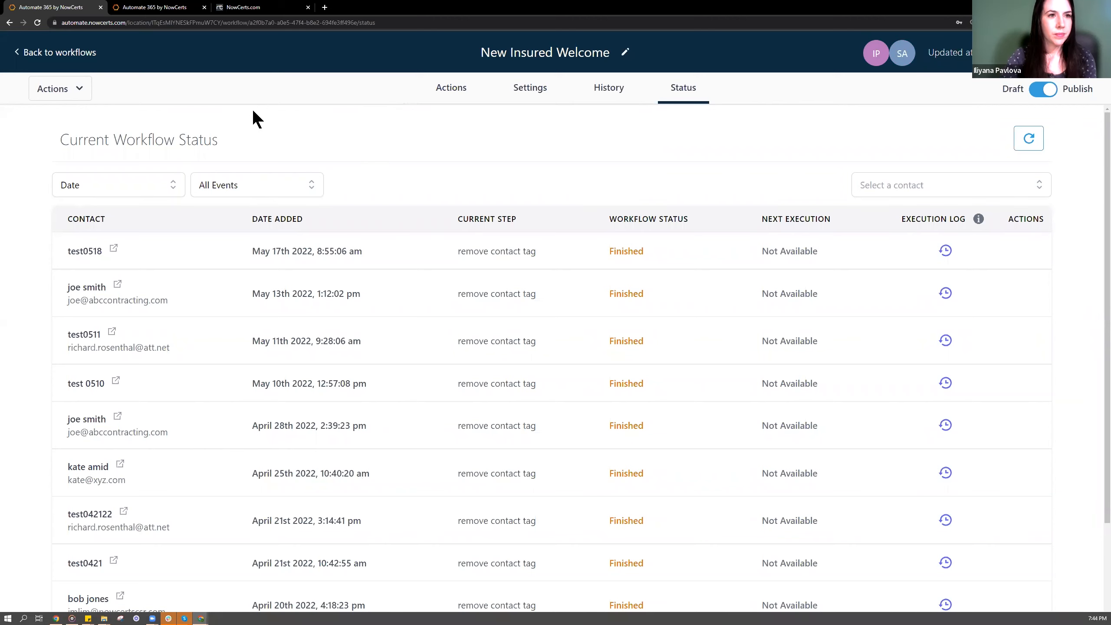
left_click(82, 53)
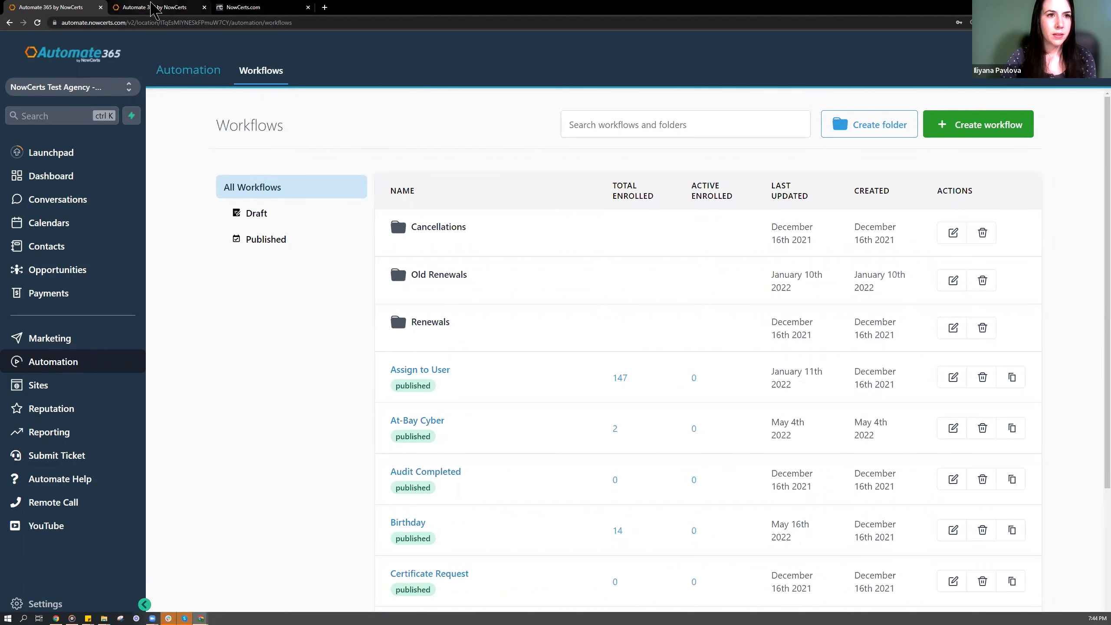
Review the Reputation Management settings for the review link, request behavior, review SMS and review email, previewing the email in the Laptop layout
left_click(154, 7)
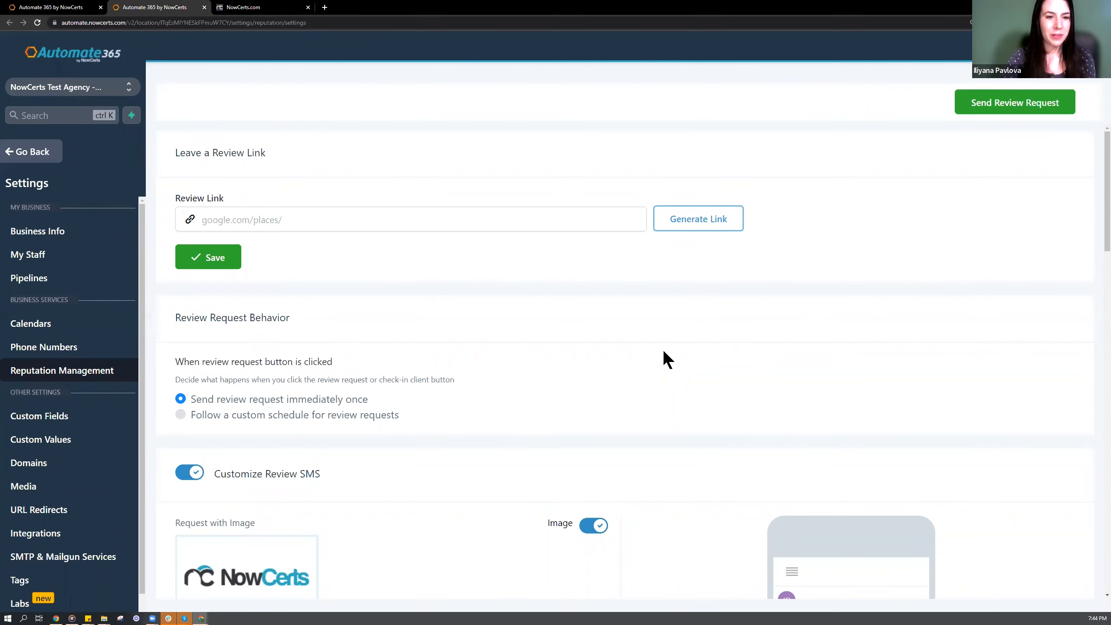
scroll(961, 244, "down", 4)
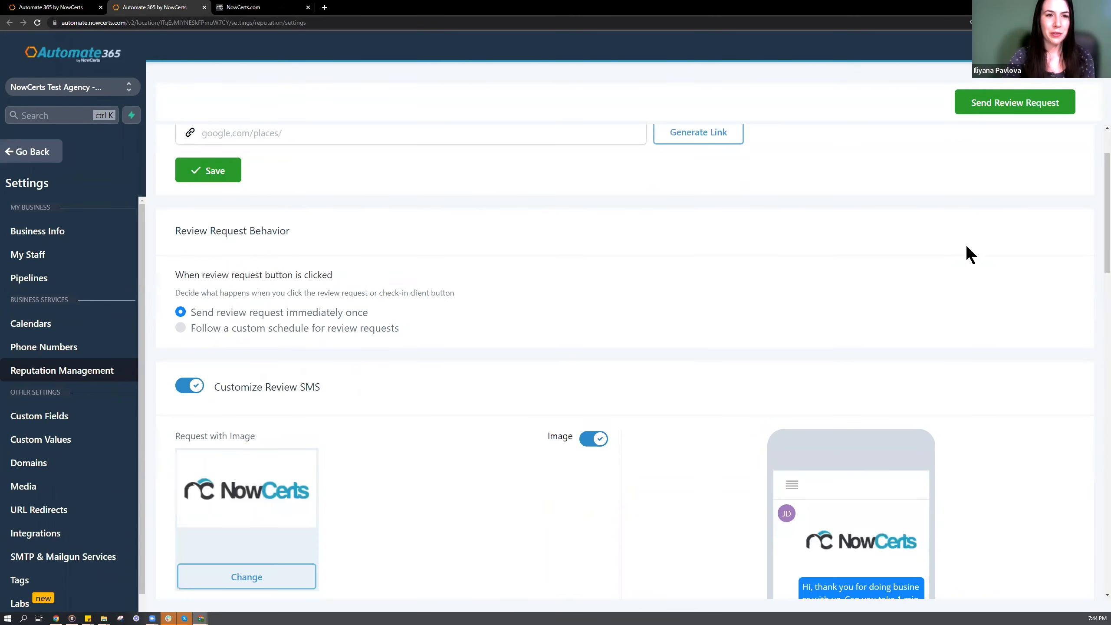
scroll(992, 255, "down", 3)
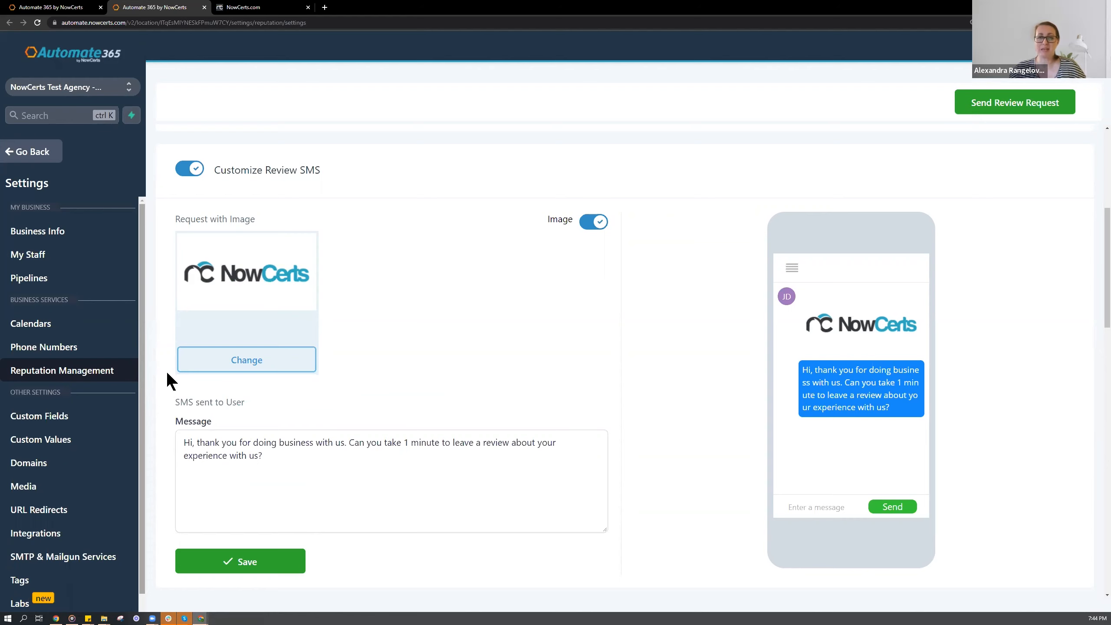
scroll(947, 418, "down", 5)
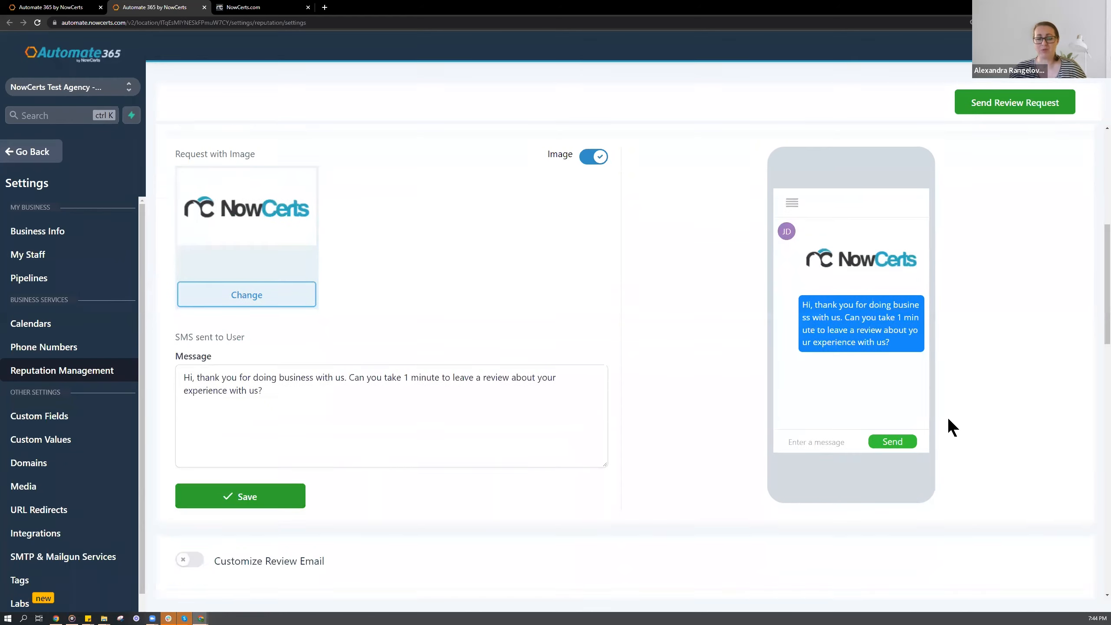
scroll(997, 415, "down", 6)
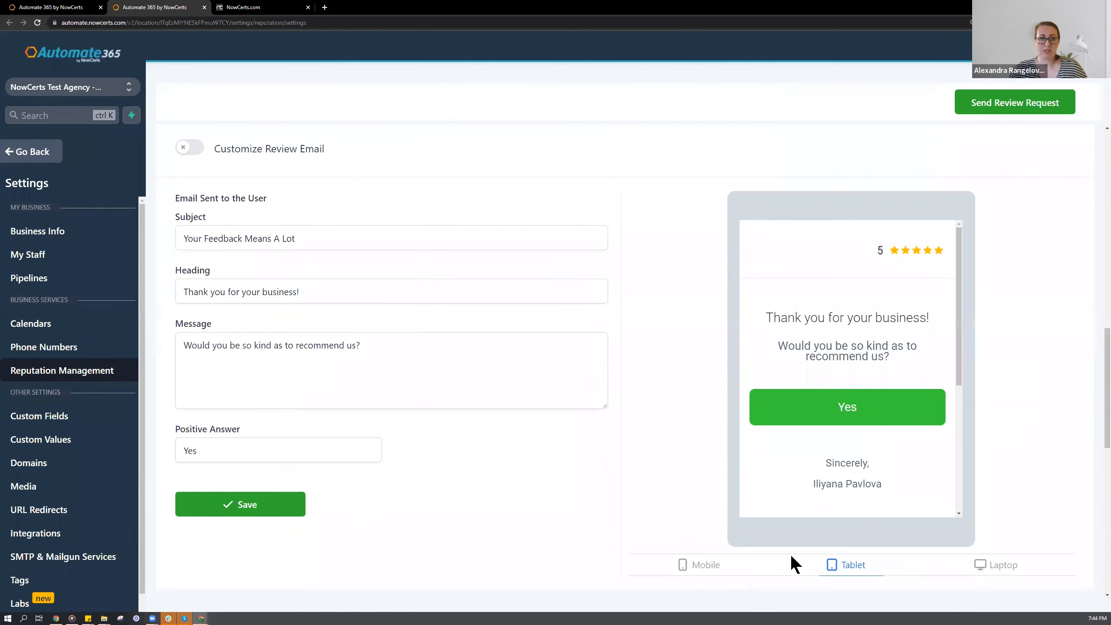
left_click(1005, 570)
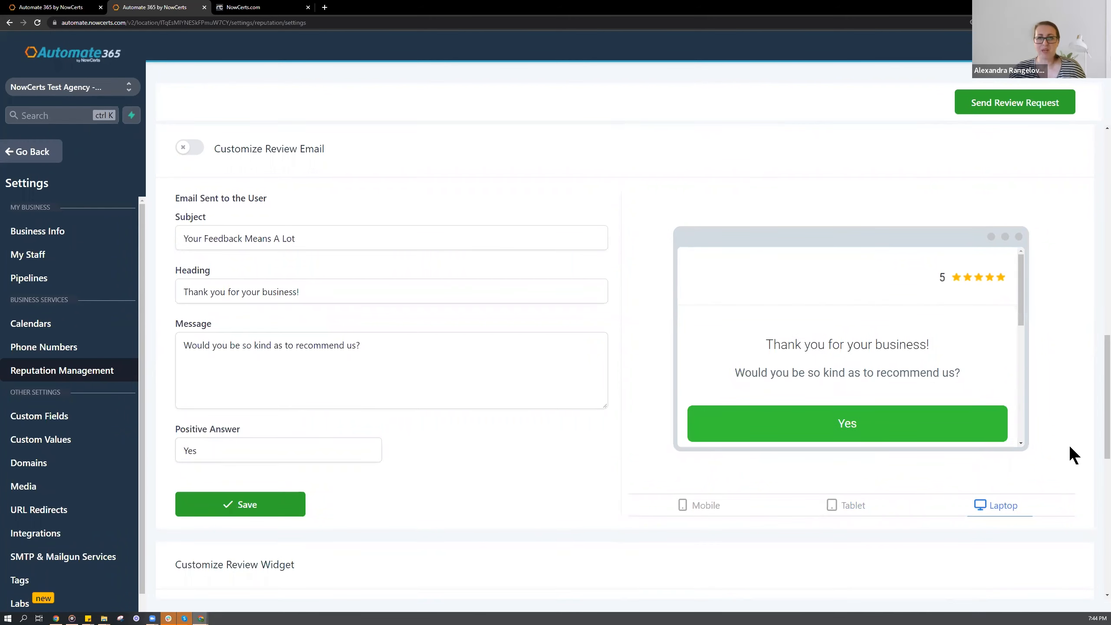
scroll(1019, 397, "up", 2)
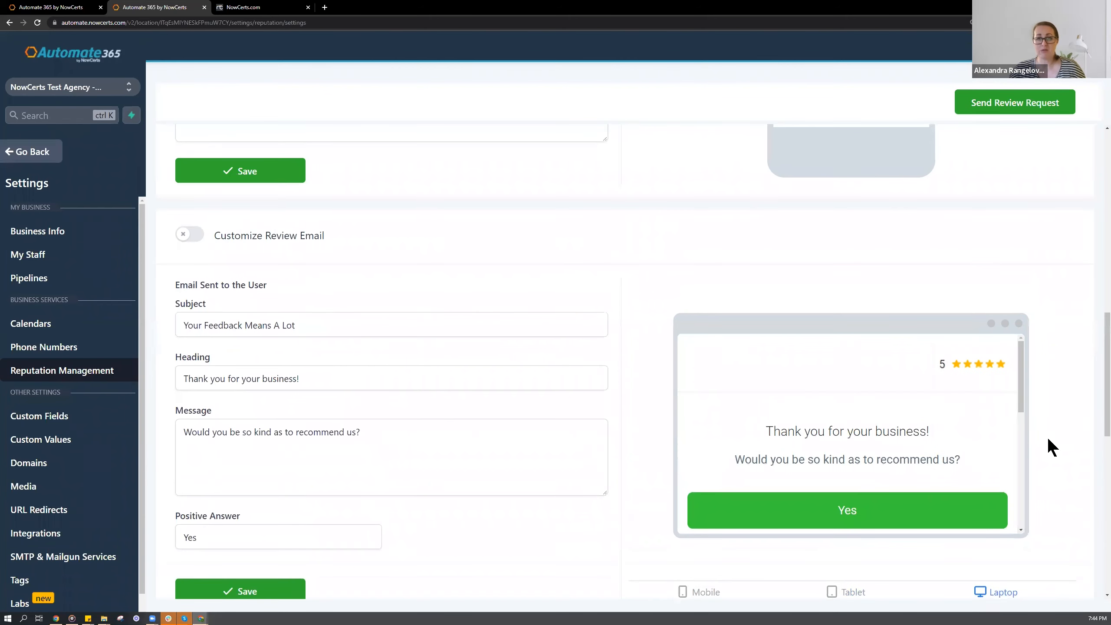
scroll(1049, 439, "down", 1)
left_click(316, 288)
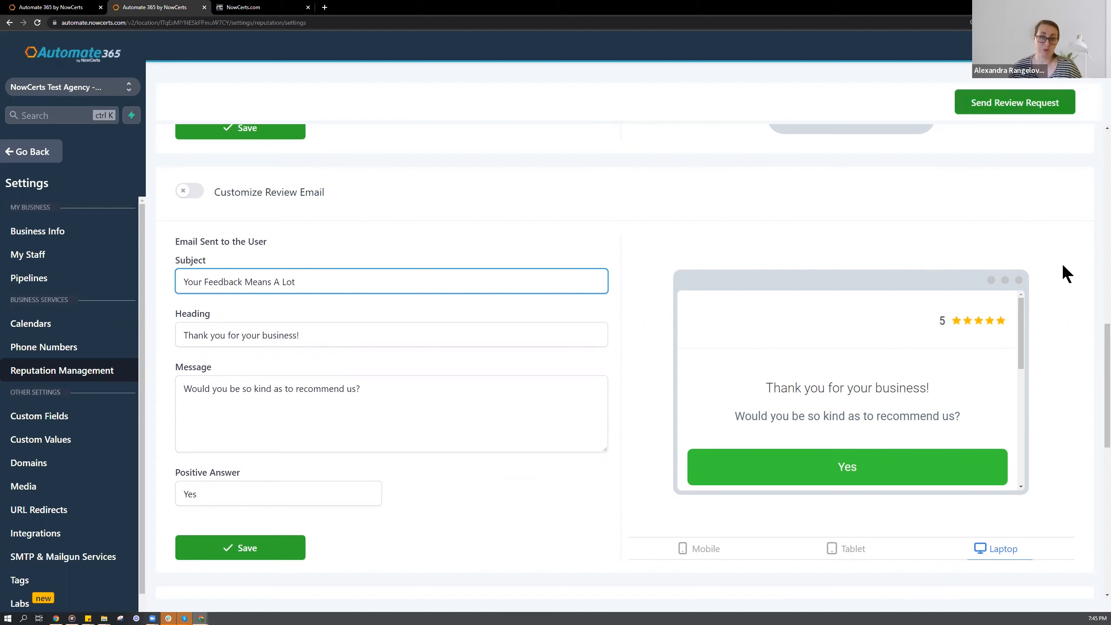
scroll(1065, 283, "up", 6)
scroll(1067, 273, "up", 10)
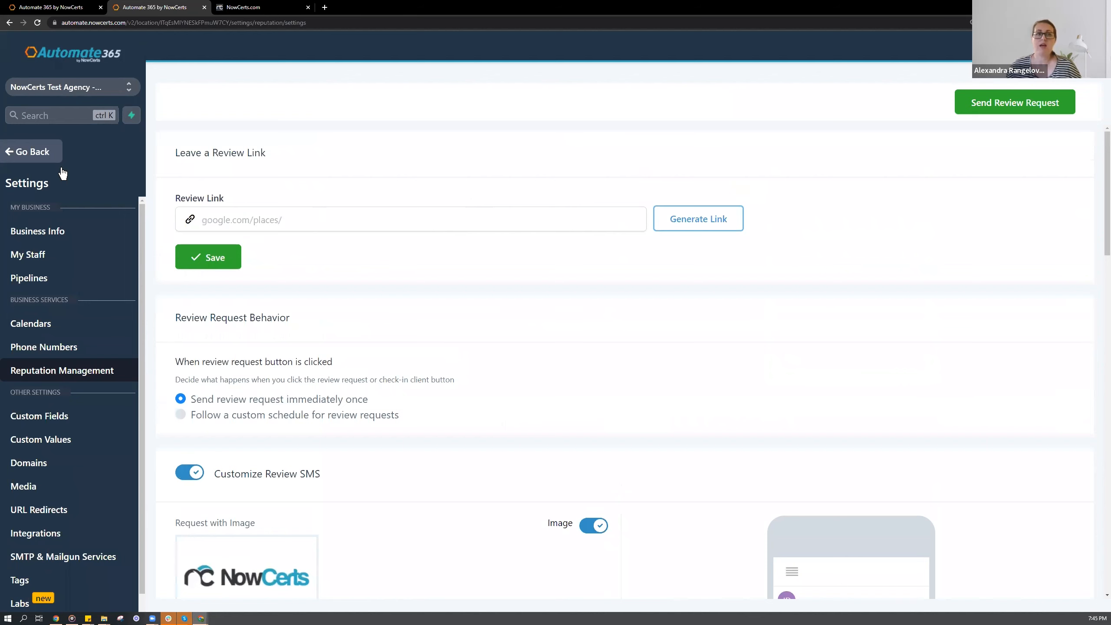
Select the first two contacts in the contact list and start a bulk review request for them, accepting the notice about gradual processing
left_click(31, 152)
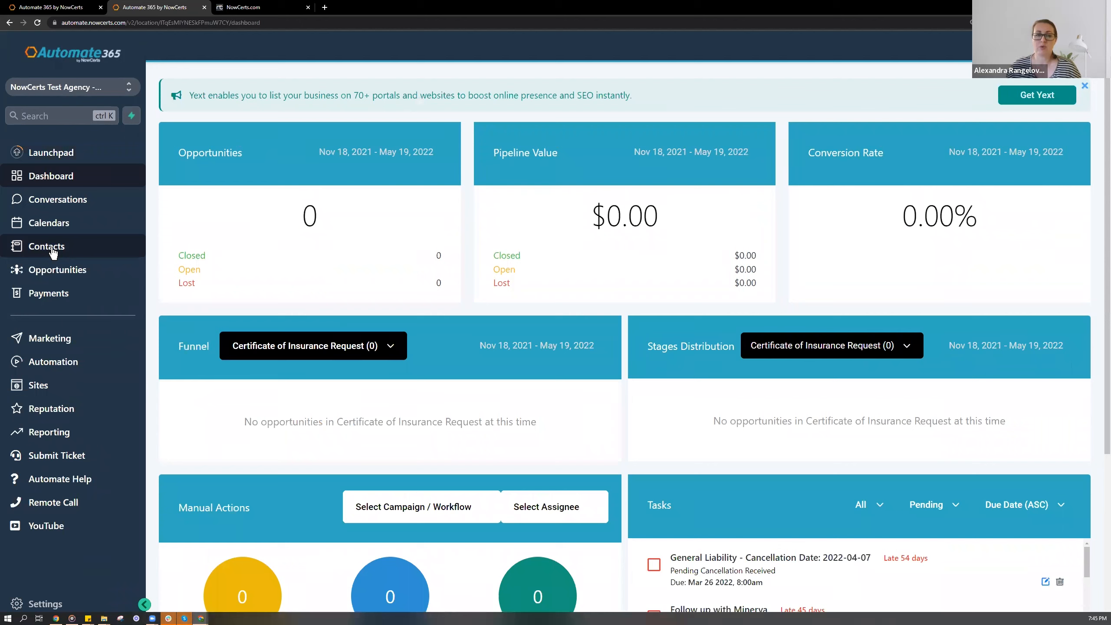
left_click(88, 251)
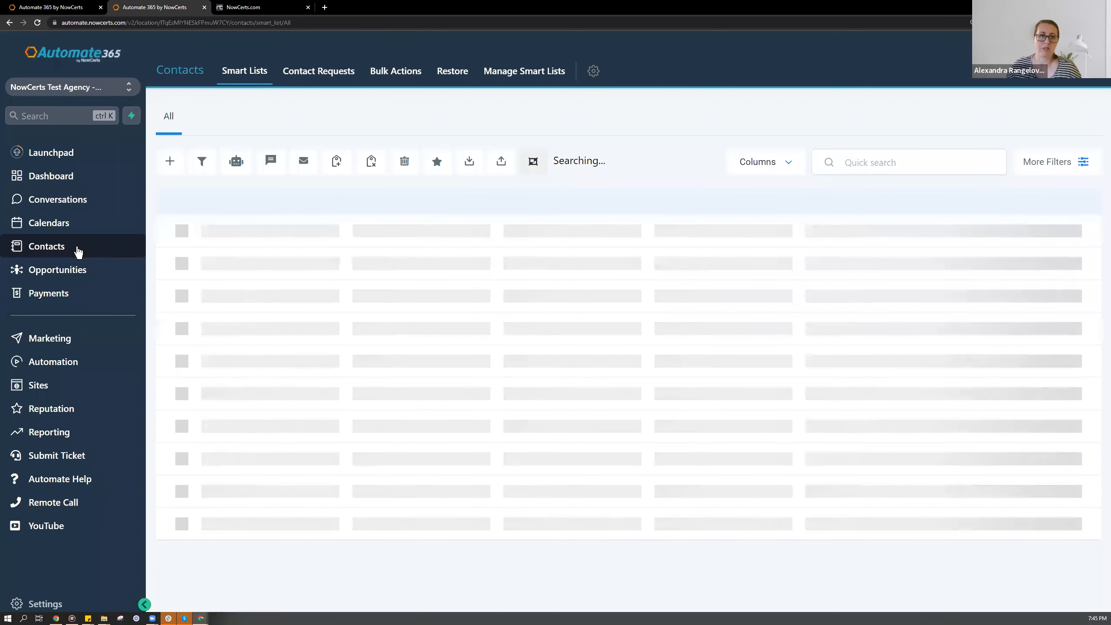
left_click(188, 263)
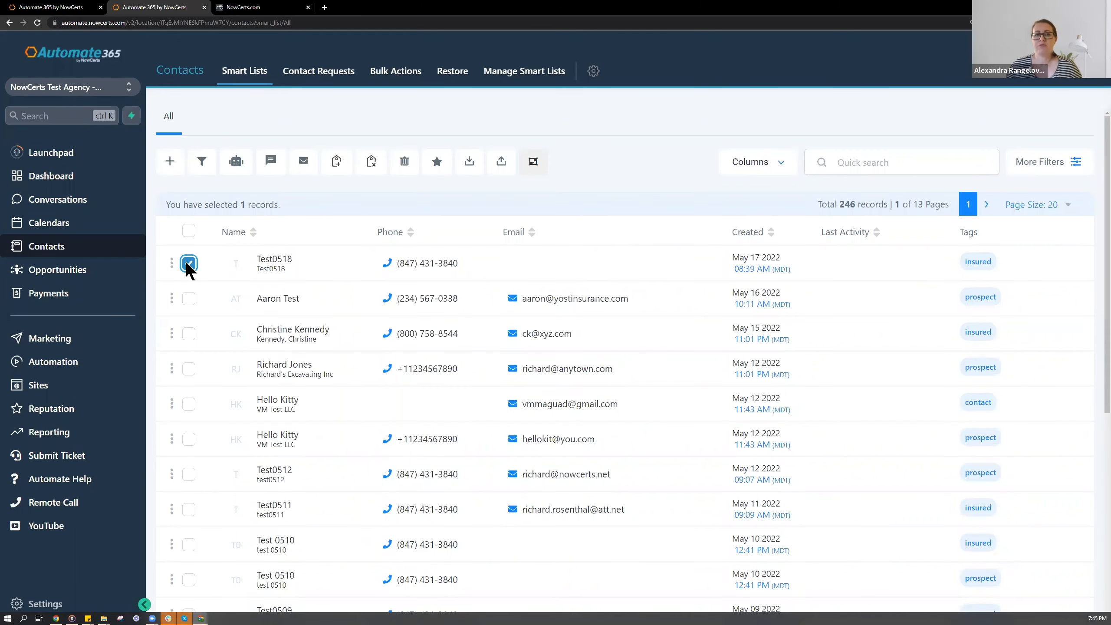
left_click(187, 299)
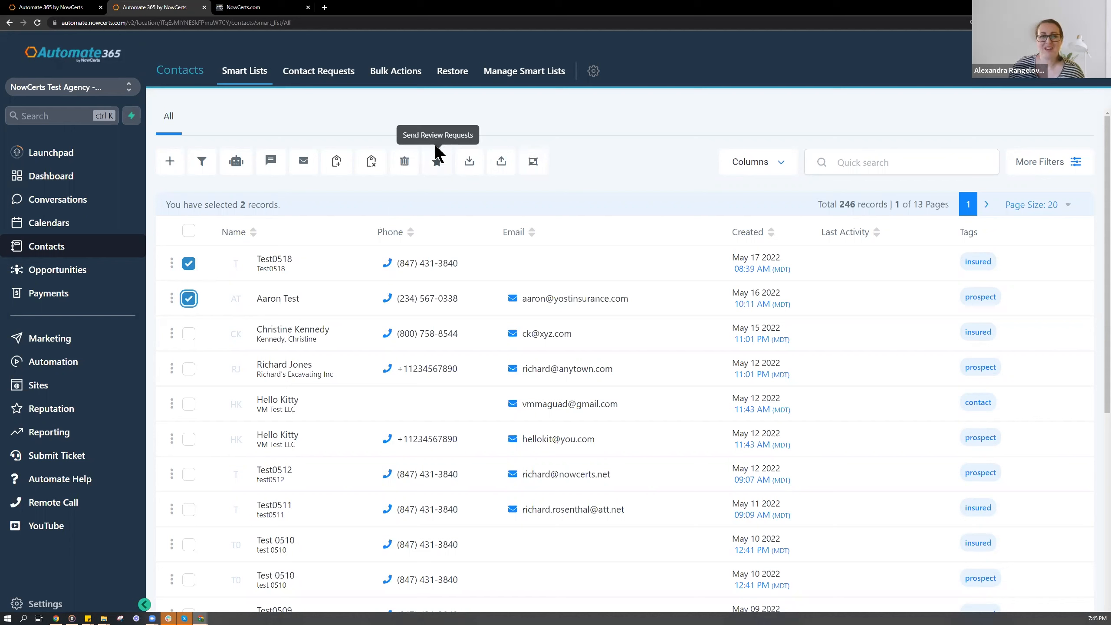
left_click(438, 168)
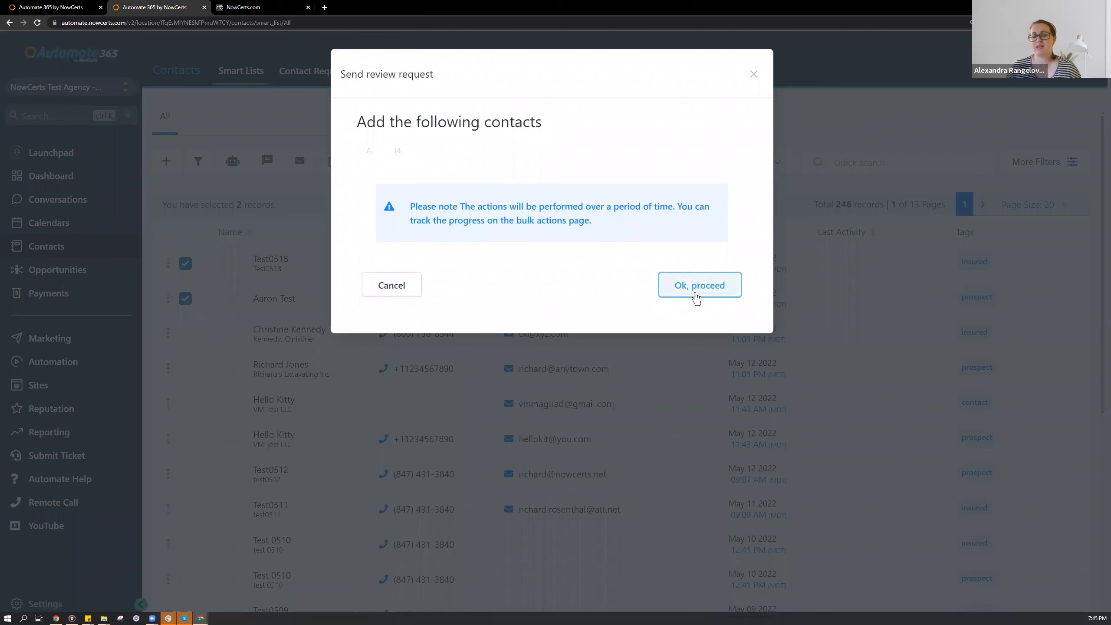
left_click(697, 298)
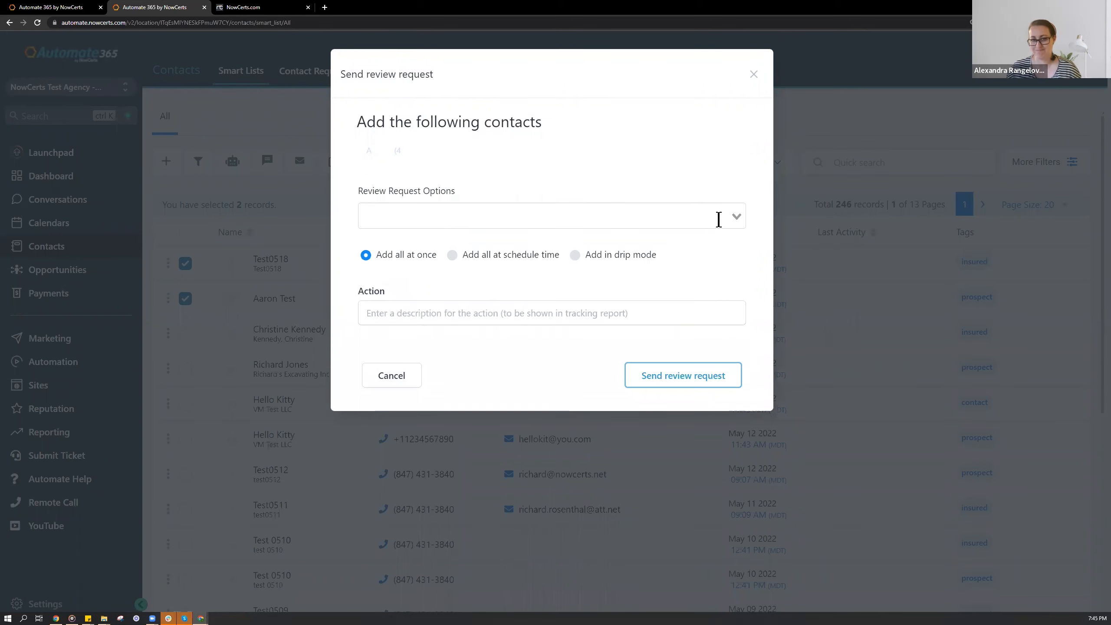
Set the review request option to Email review request and enter "Google Review" as the action description
left_click(718, 219)
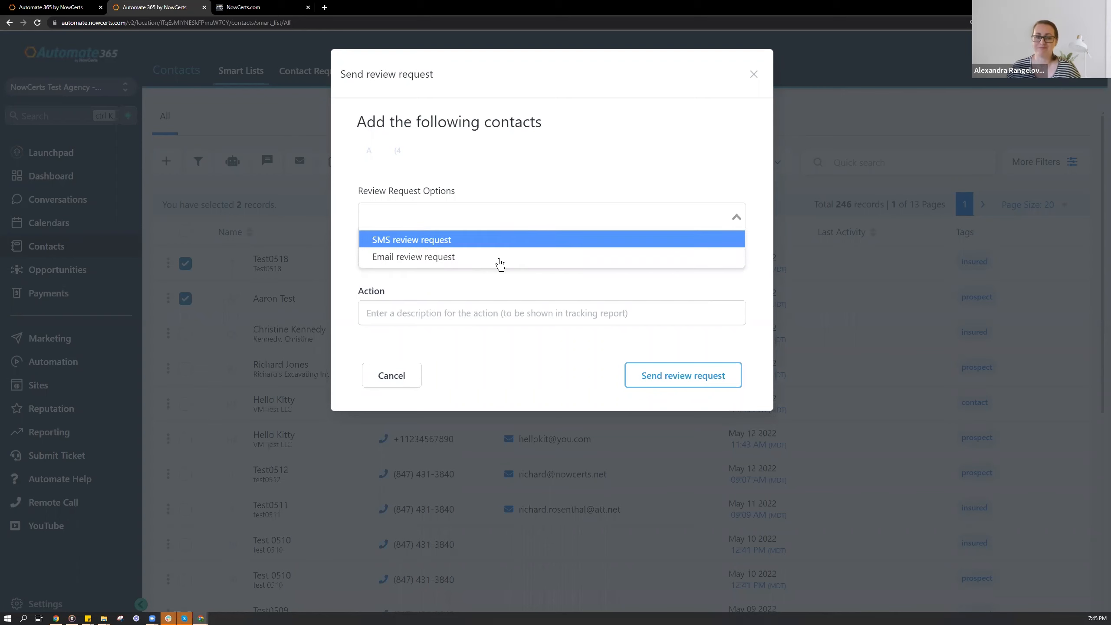
left_click(501, 258)
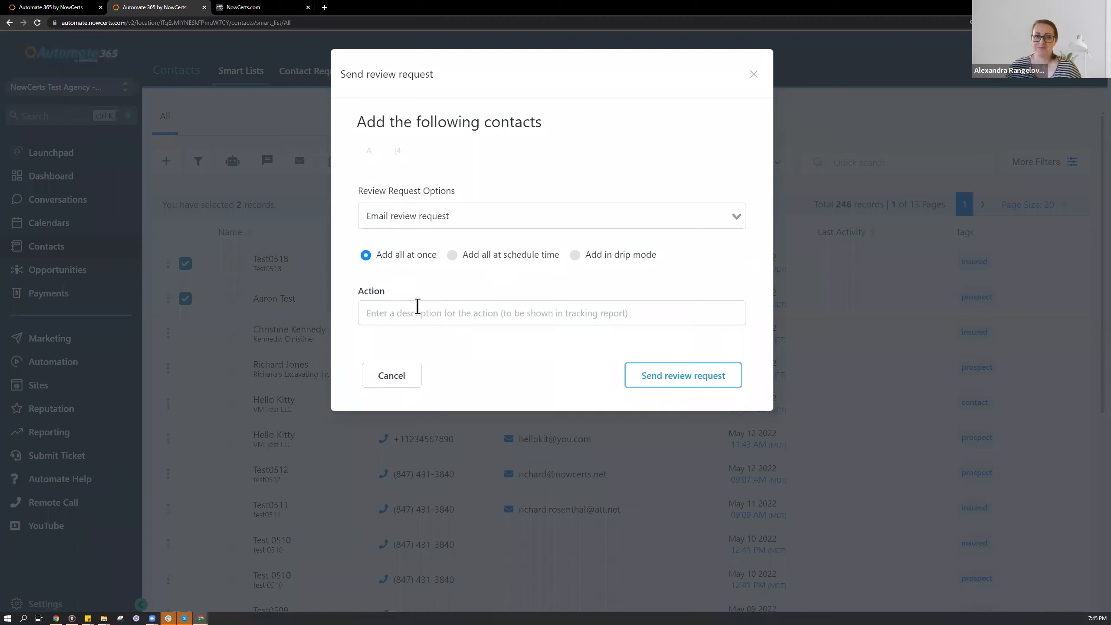
left_click(416, 306)
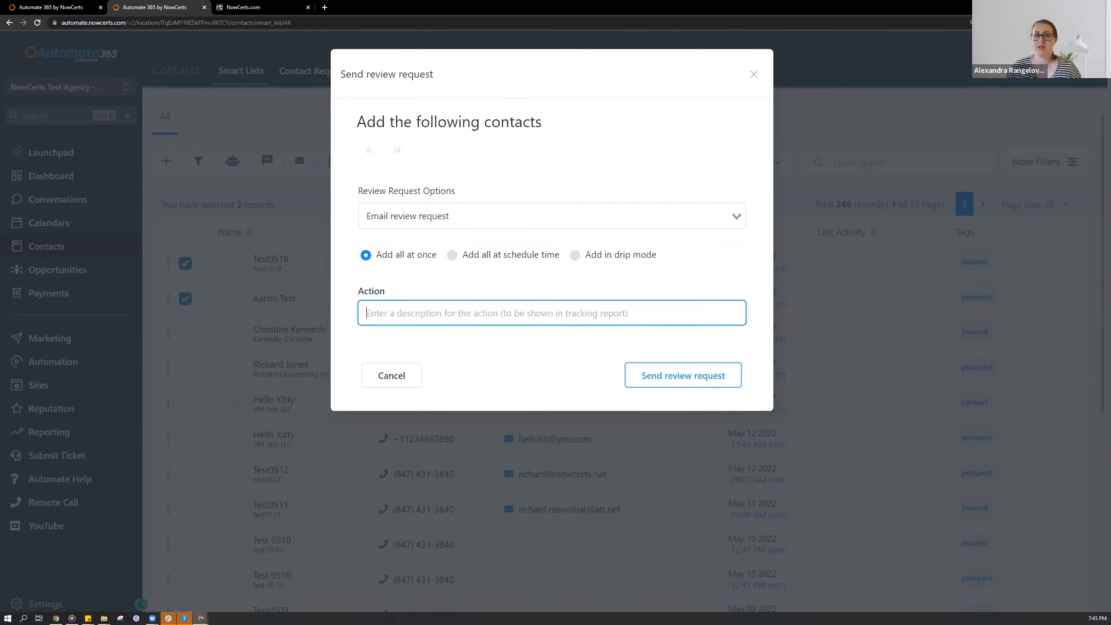
key("Tab")
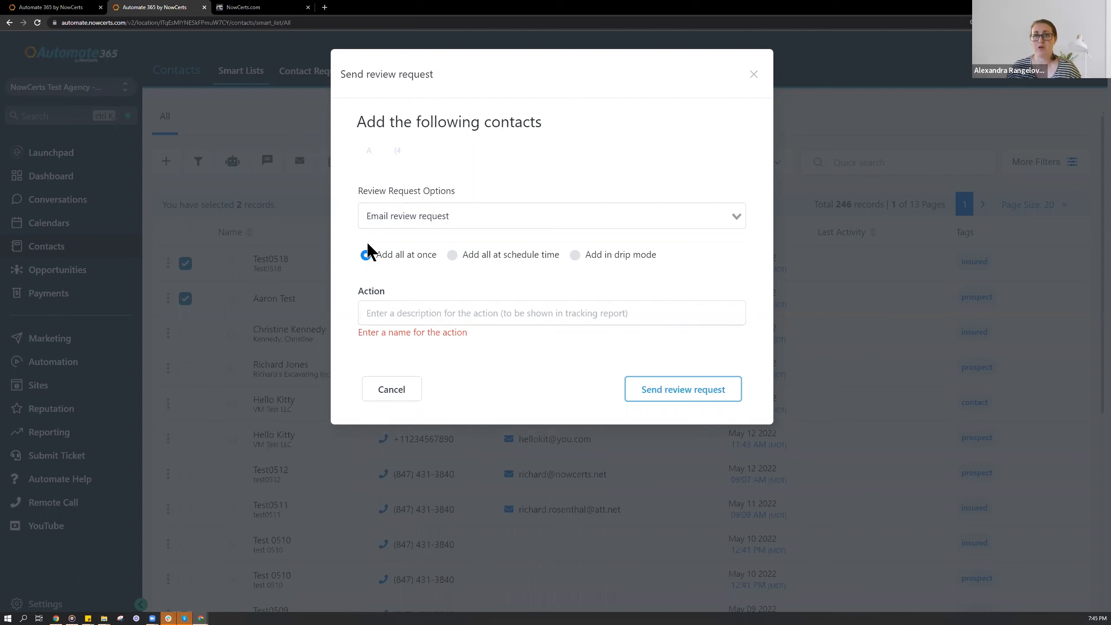
left_click(490, 313)
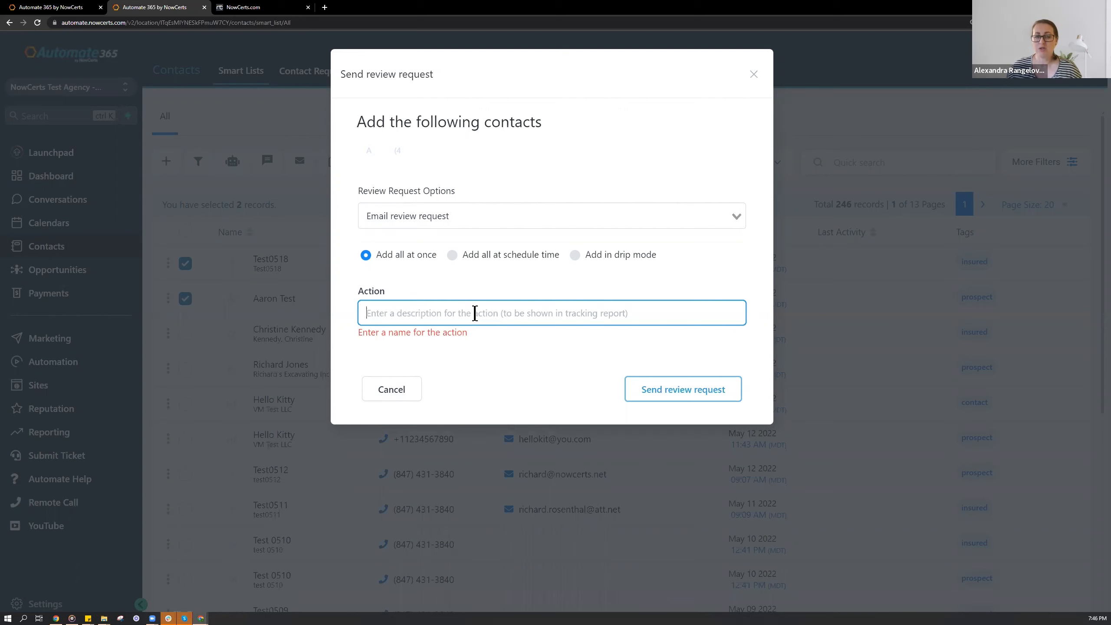
type("Go")
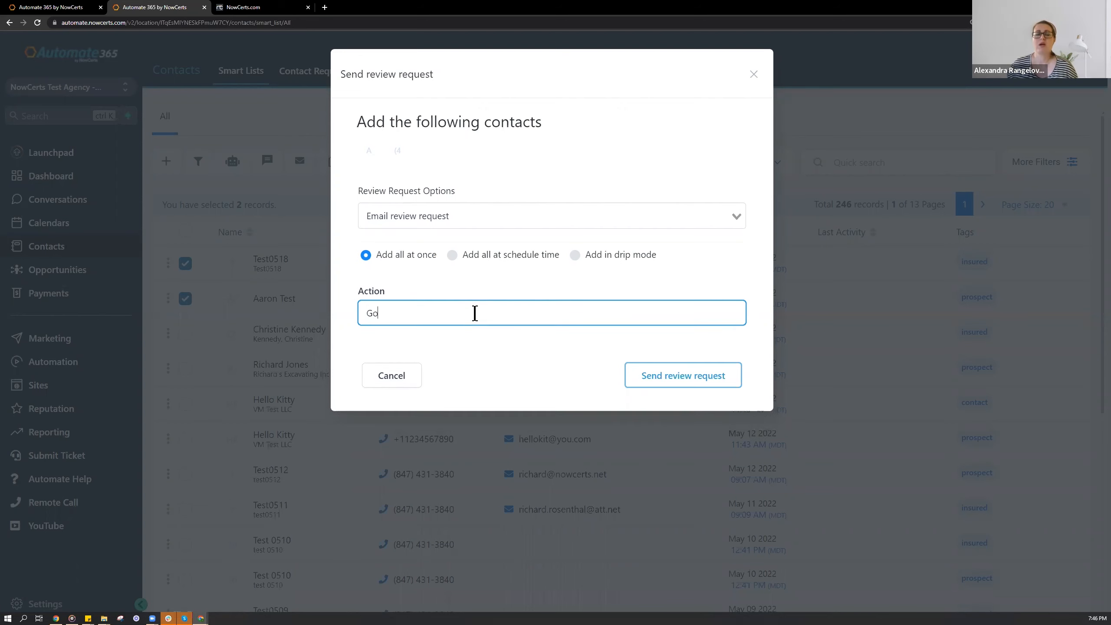
type("ogle Review")
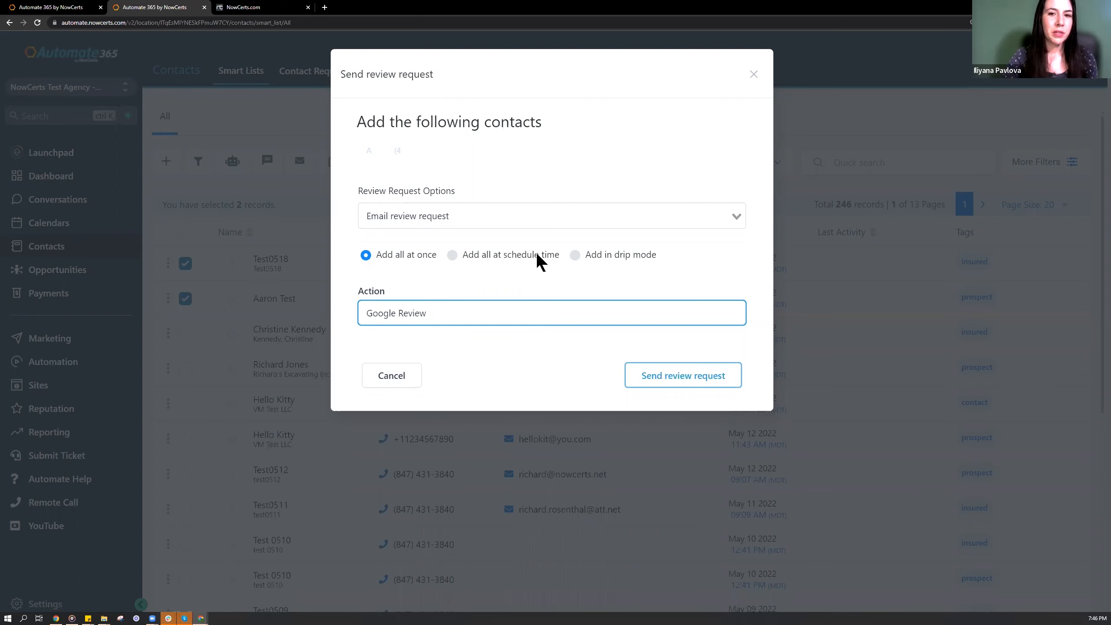
Switch the review request to drip mode and set it to start on Wed, May 18, 2022 at 11:46 PM
left_click(575, 255)
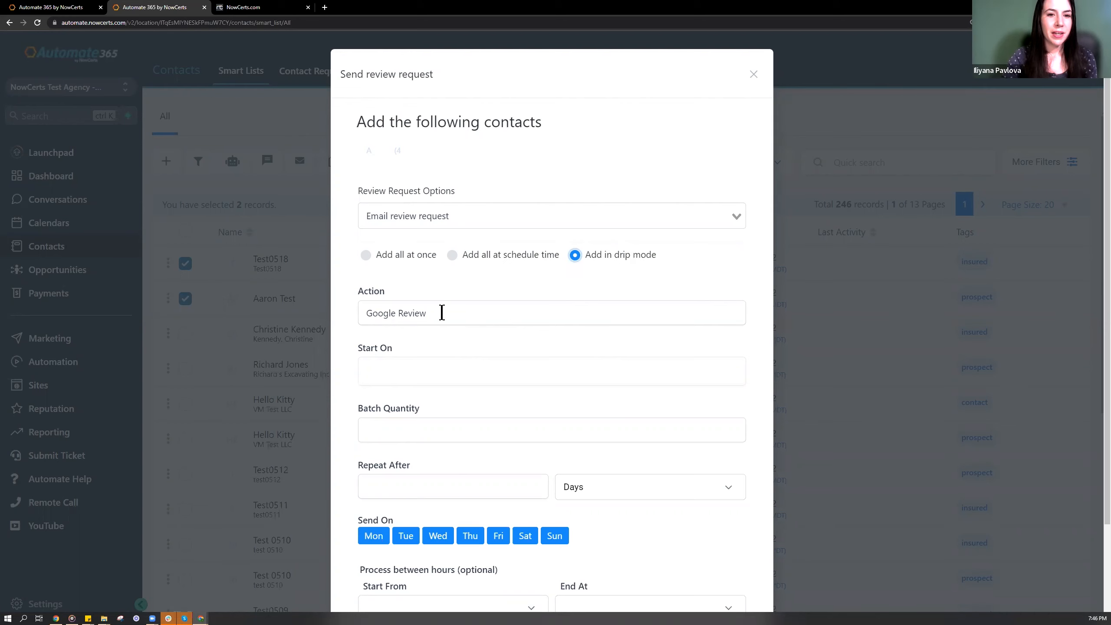
scroll(443, 314, "down", 3)
scroll(364, 276, "up", 1)
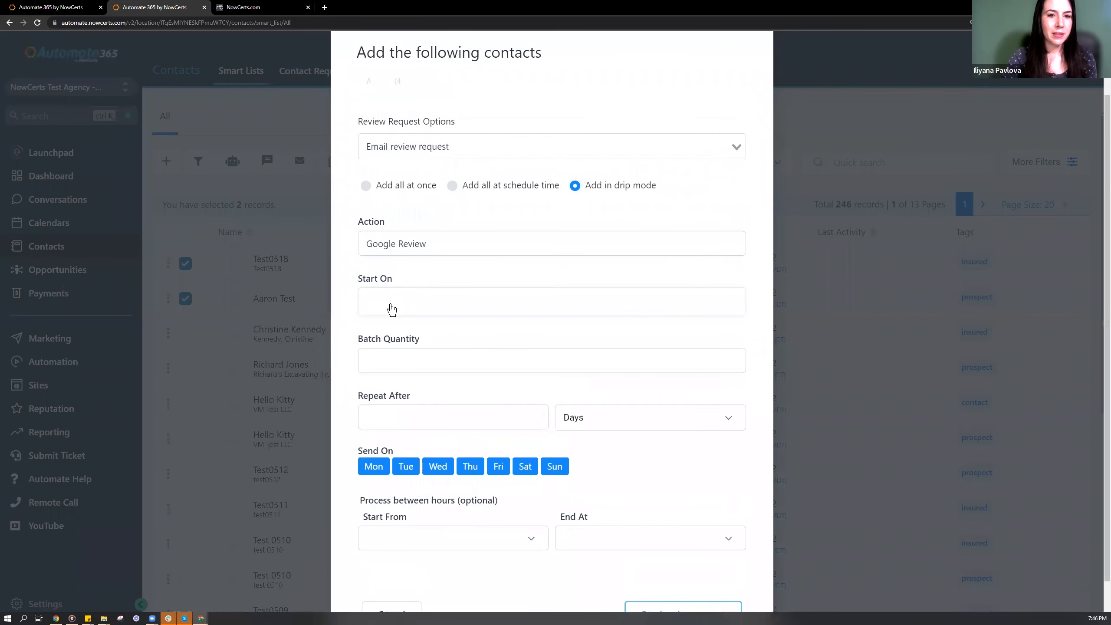
left_click(391, 306)
left_click(452, 482)
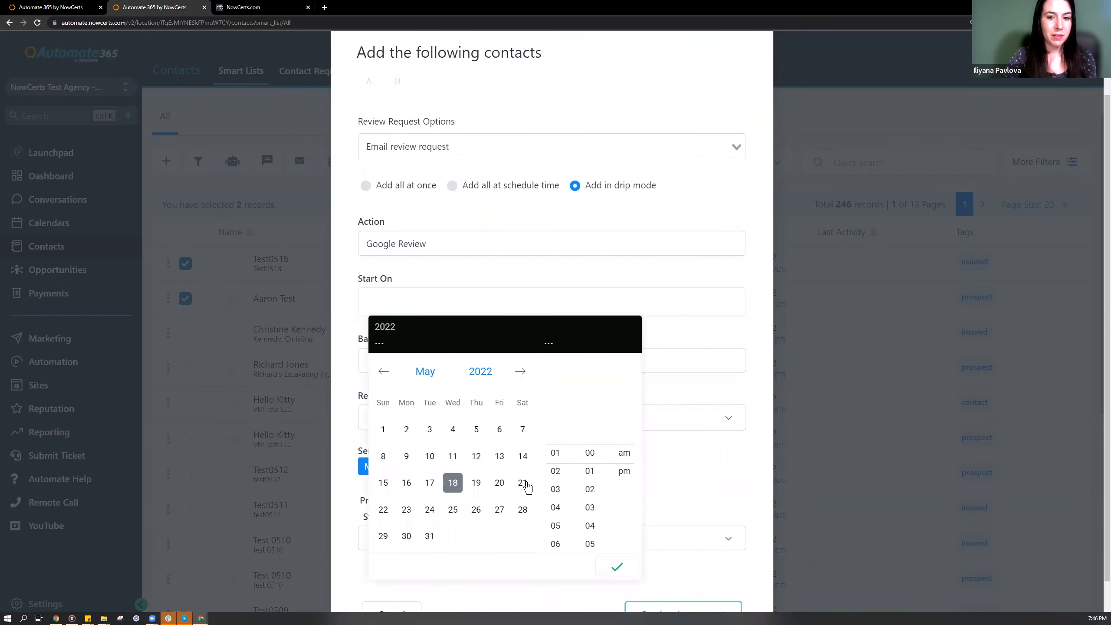
left_click(555, 527)
left_click(617, 566)
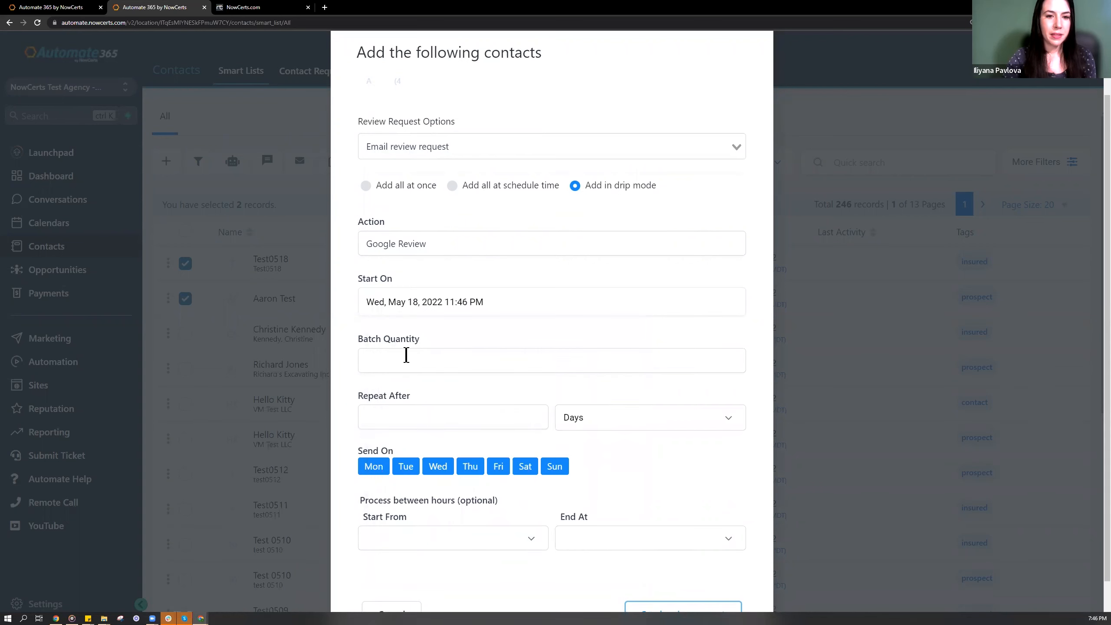
Set the drip batch quantity to 10 and make it repeat after 30 minutes
left_click(406, 355)
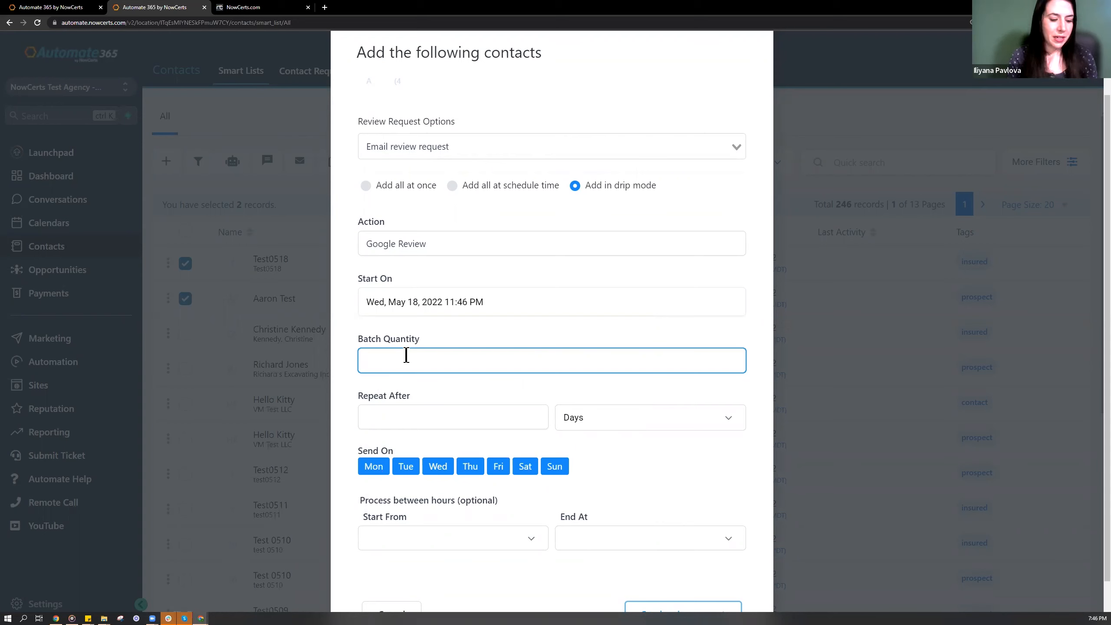
type("10")
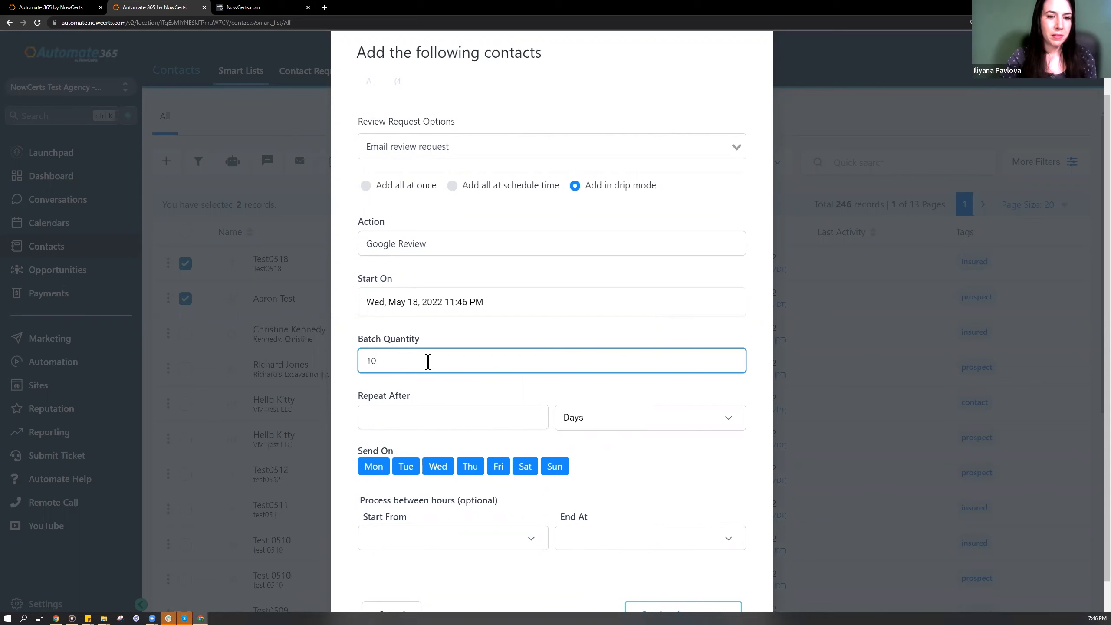
left_click(424, 415)
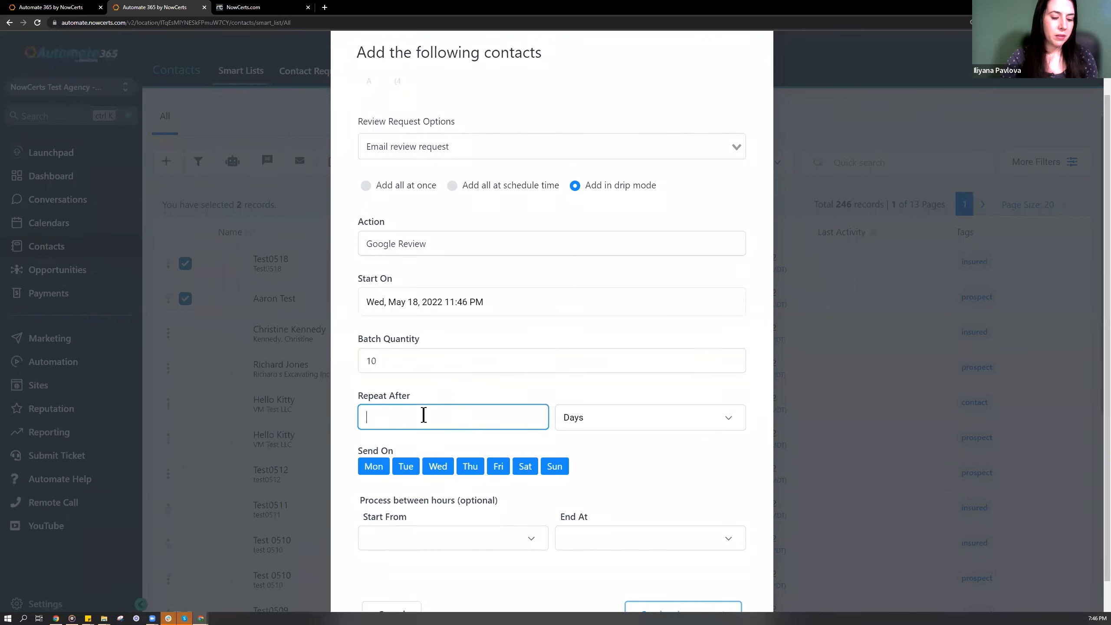
type("30")
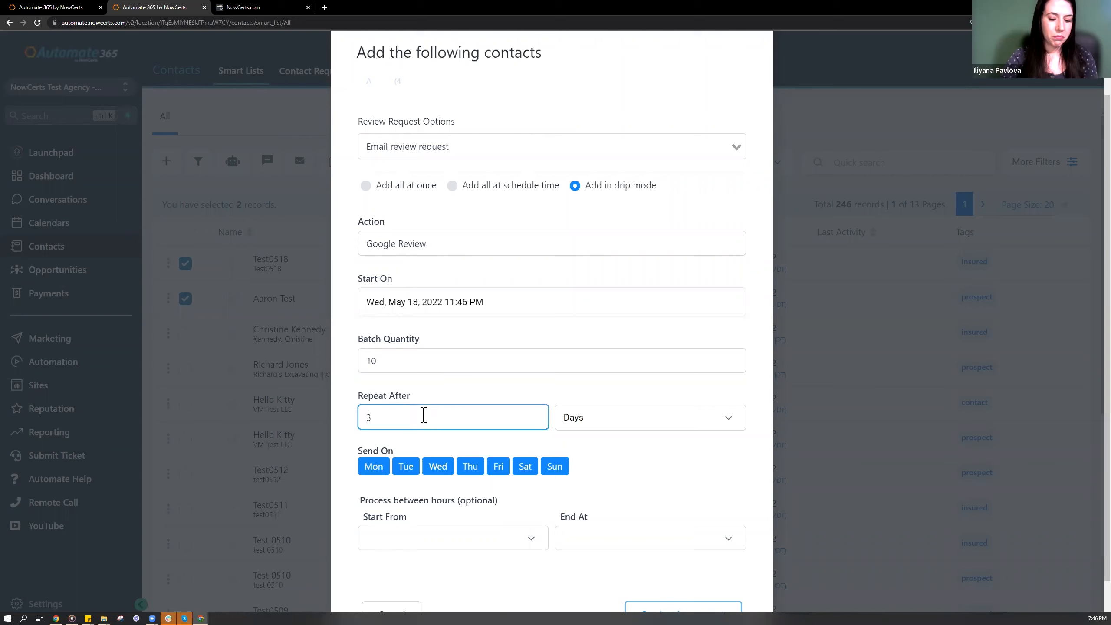
left_click(604, 426)
left_click(594, 485)
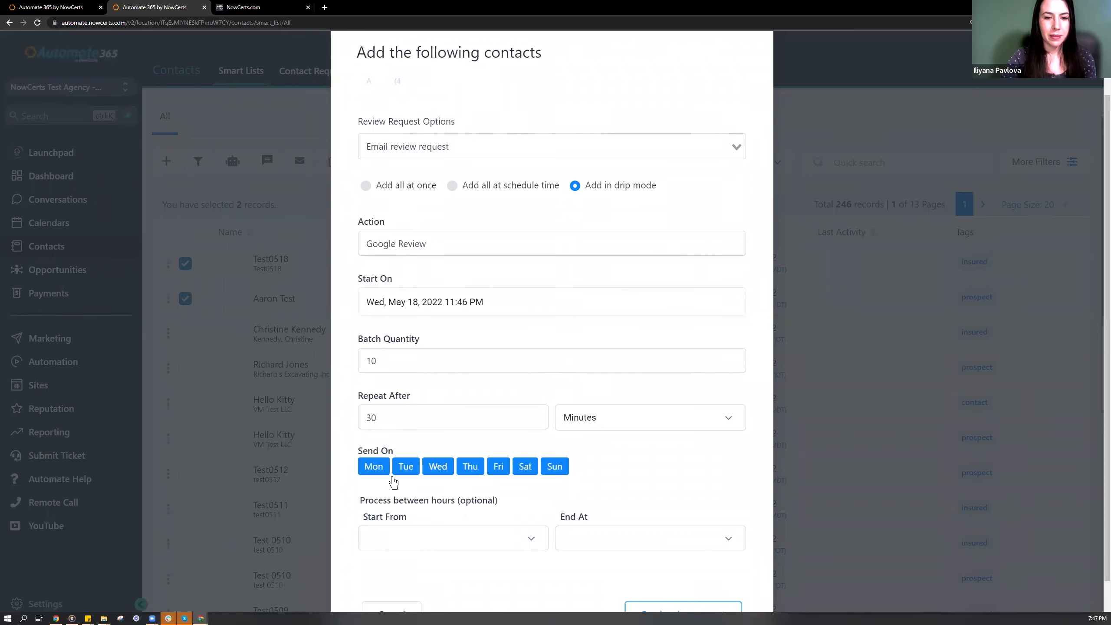
Exclude Saturday and Sunday from the sending days and look through the start times available for the processing hours
left_click(525, 466)
left_click(555, 466)
left_click(516, 535)
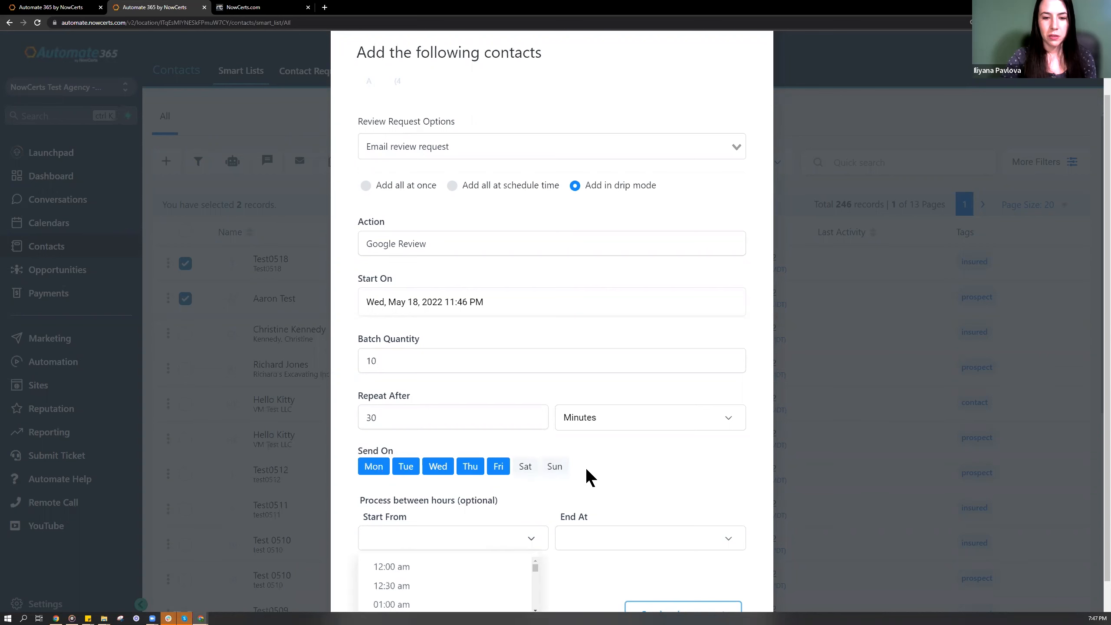
scroll(586, 479, "down", 1)
scroll(492, 533, "down", 3)
scroll(492, 532, "down", 5)
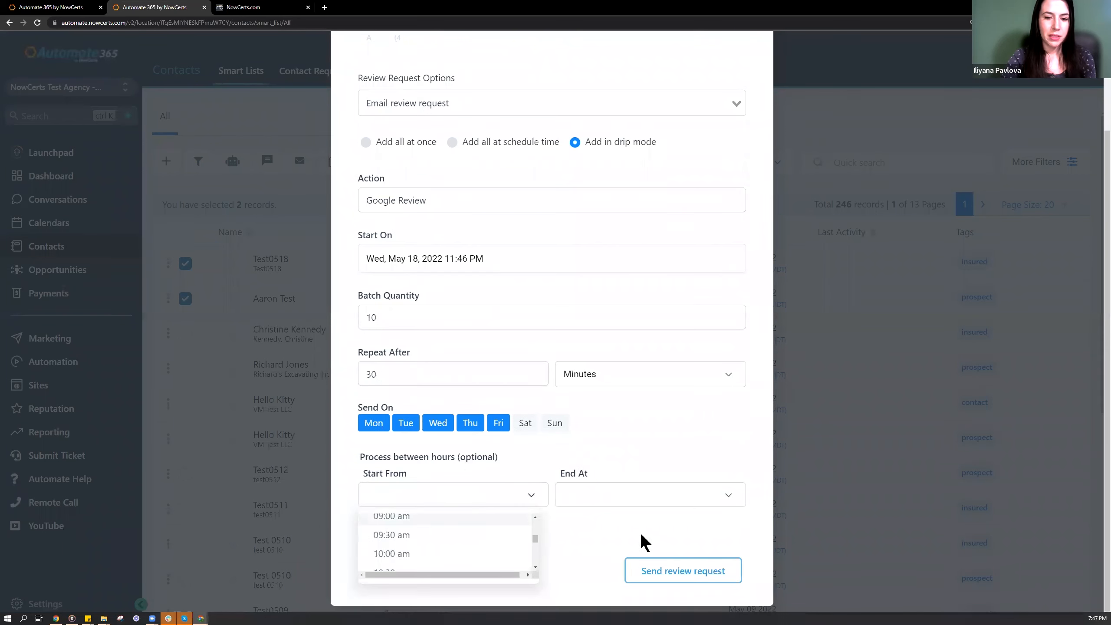
scroll(599, 260, "up", 3)
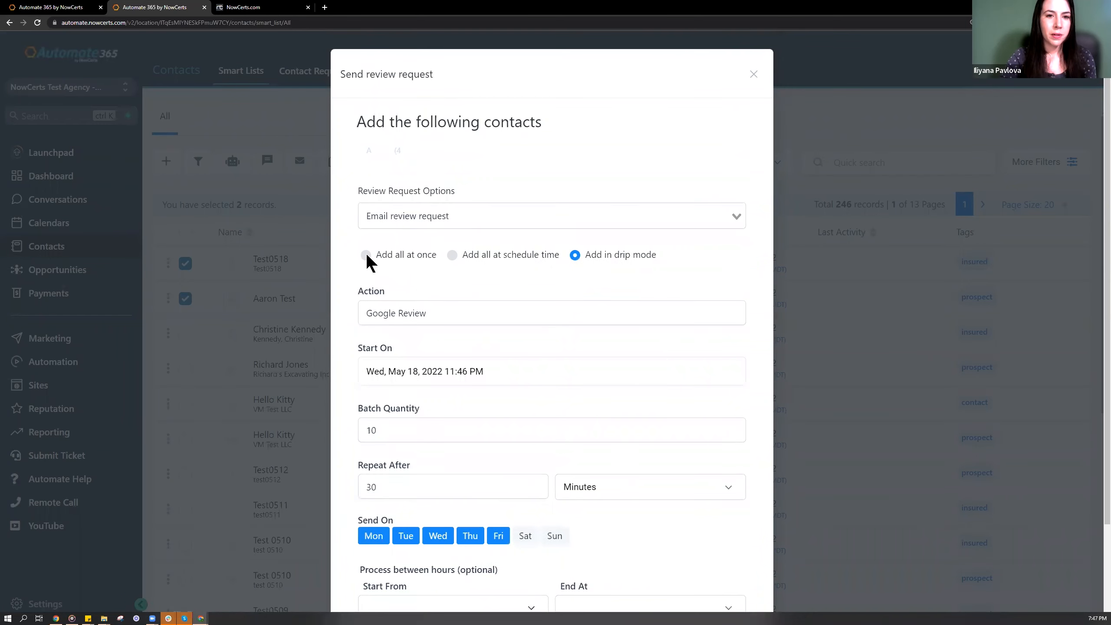
Show the add-all-at-once and scheduled-time options with the start date picker, and close the review request without sending it
left_click(365, 255)
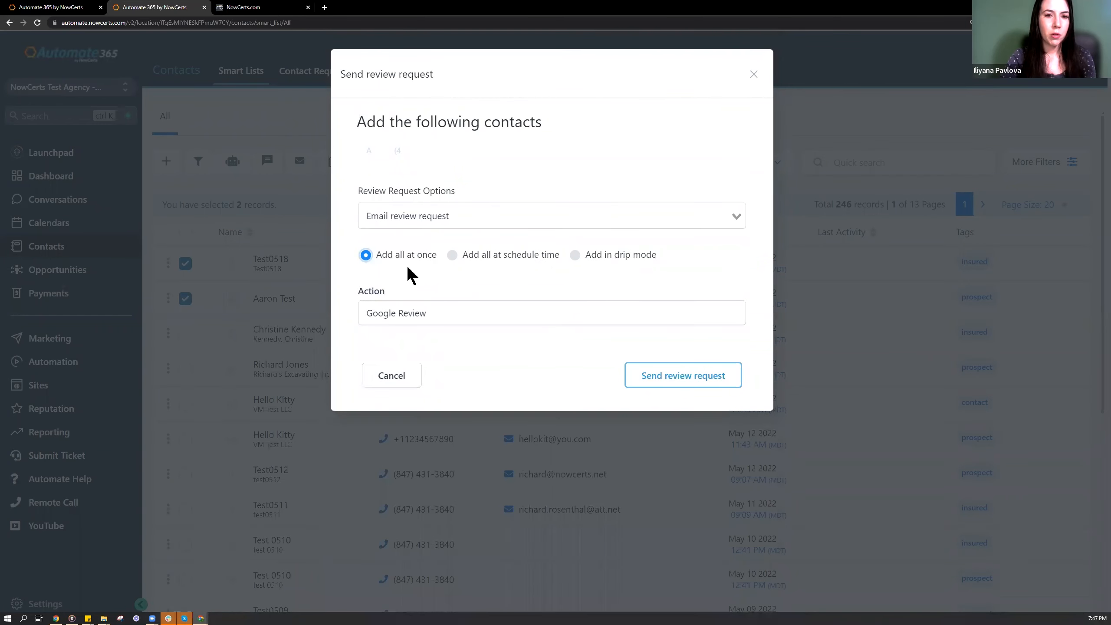
left_click(452, 255)
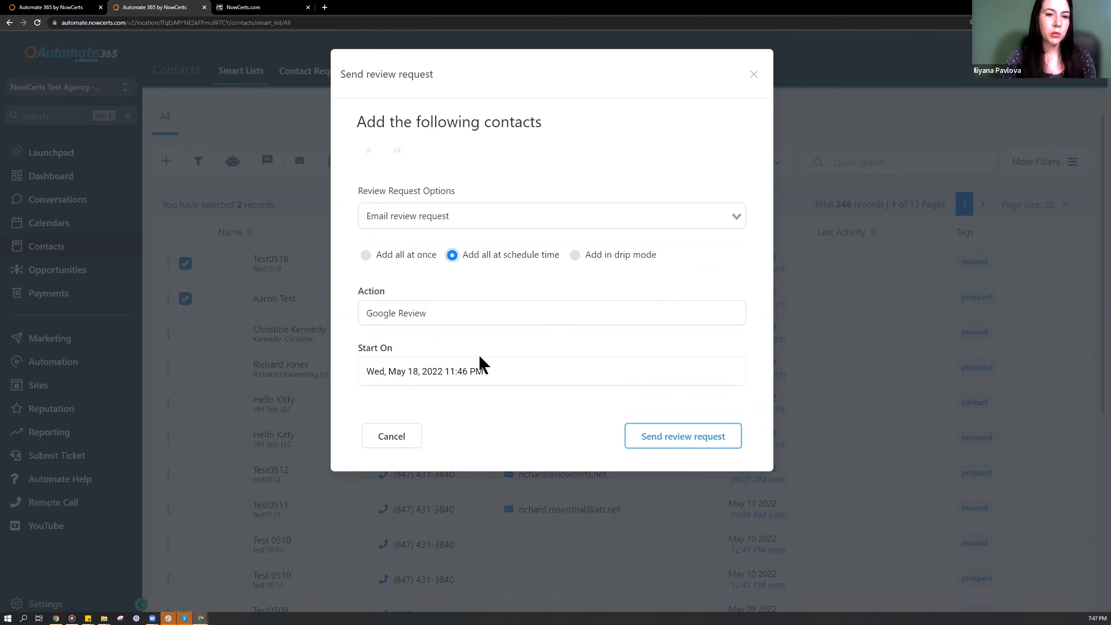
left_click(494, 377)
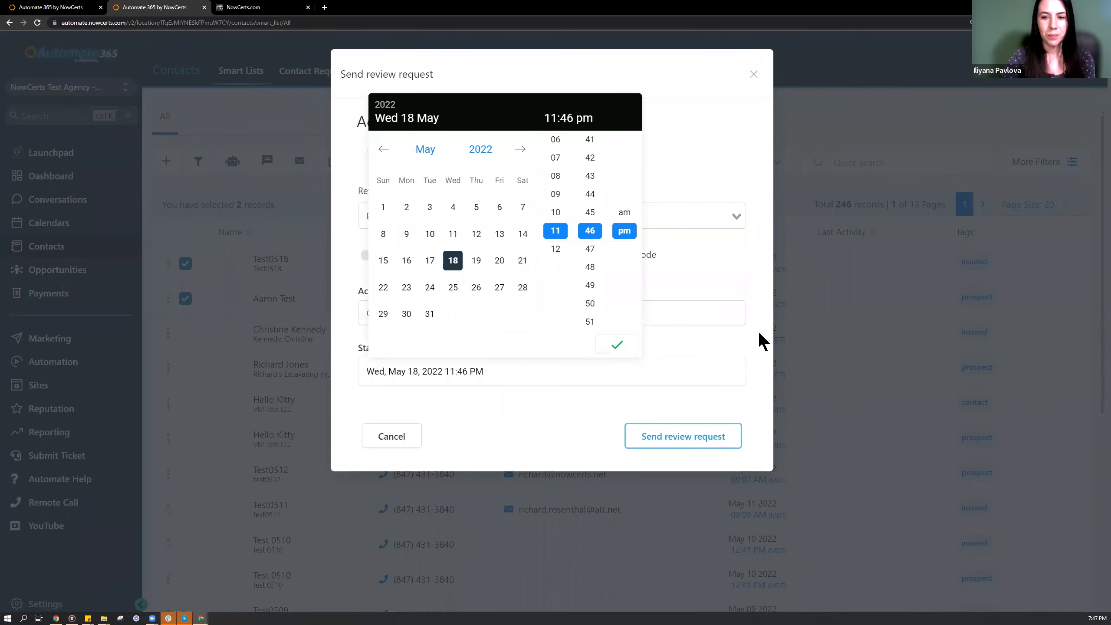
left_click(752, 261)
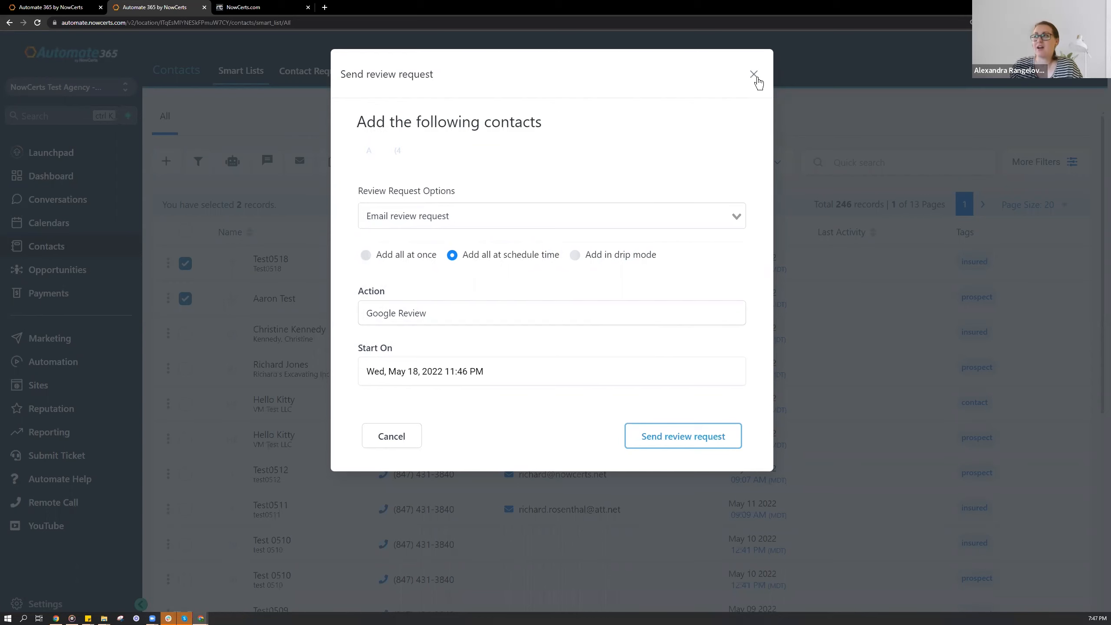
left_click(757, 80)
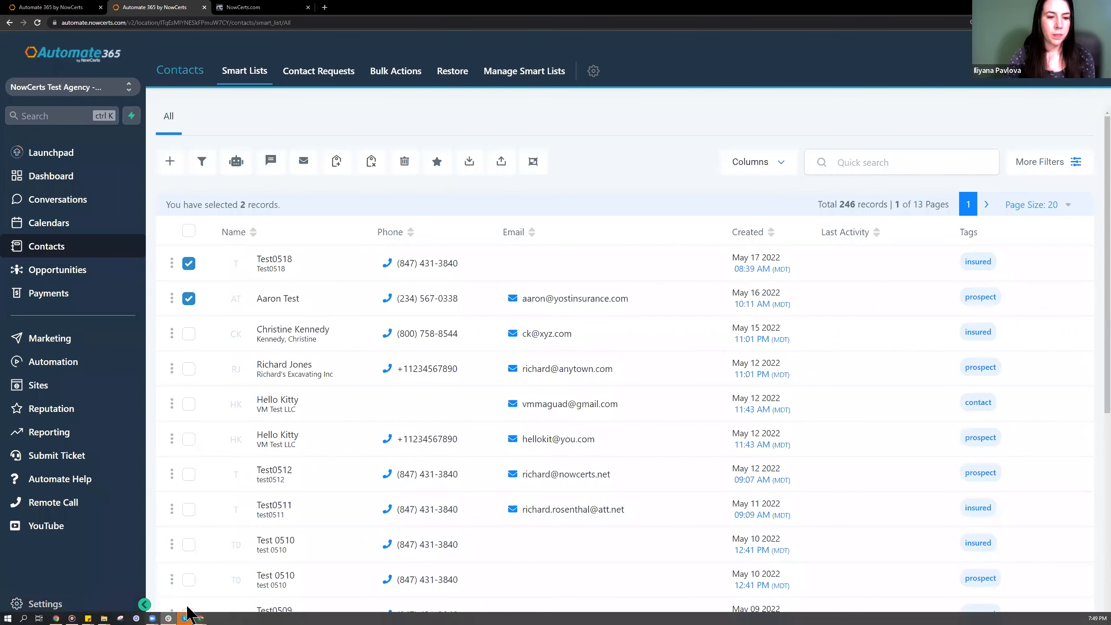
Open the SMTP & Mailgun Services settings and examine the BCC Emails field
left_click(47, 605)
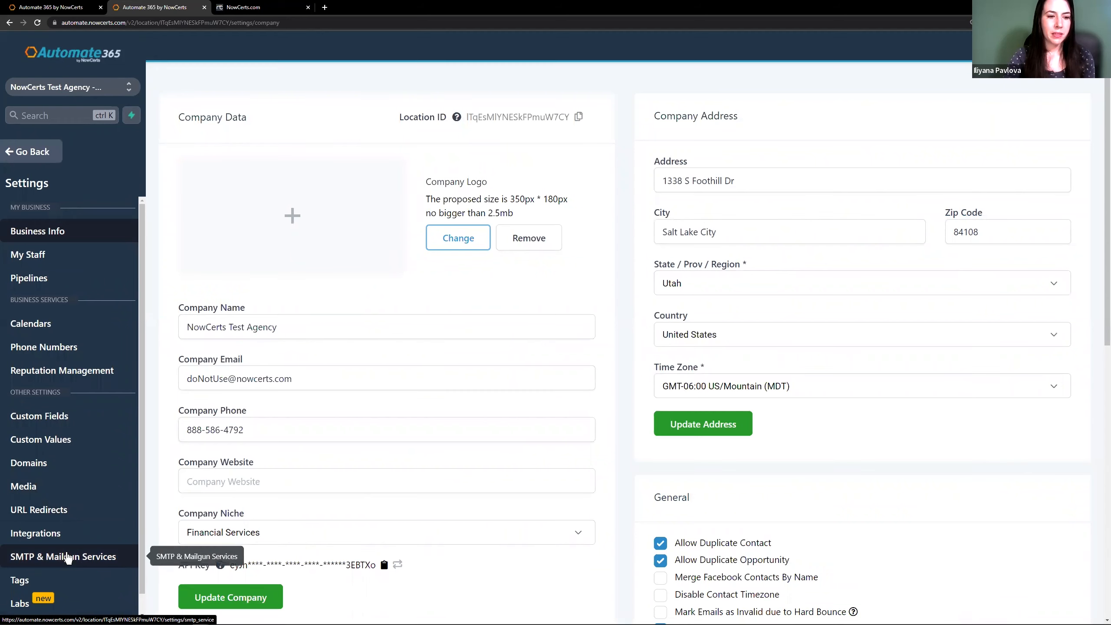
left_click(91, 560)
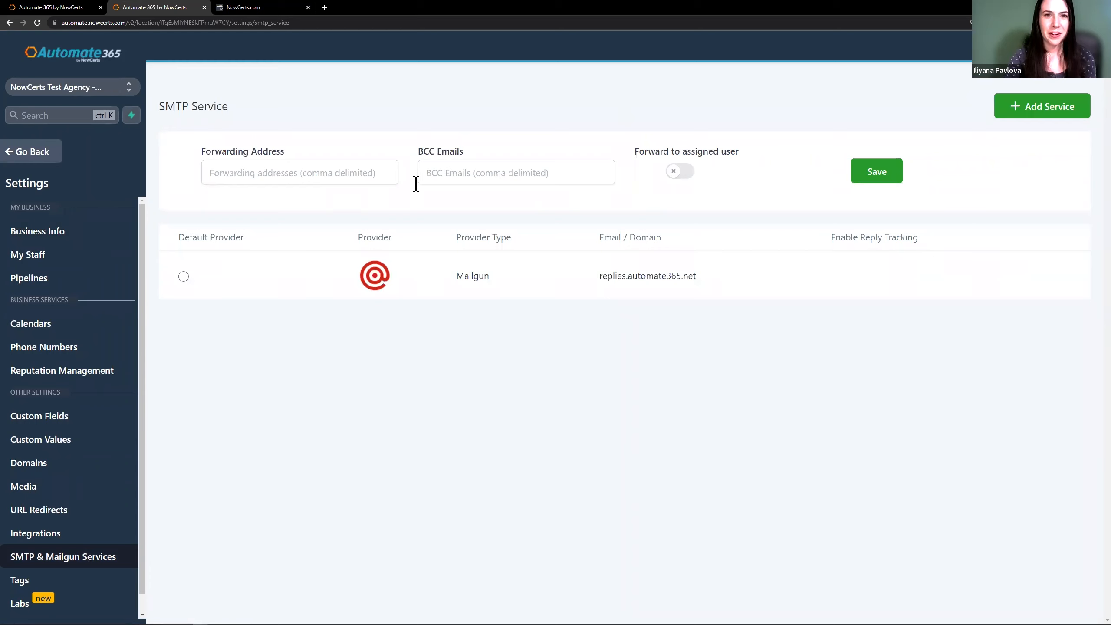
left_click_drag(418, 150, 463, 149)
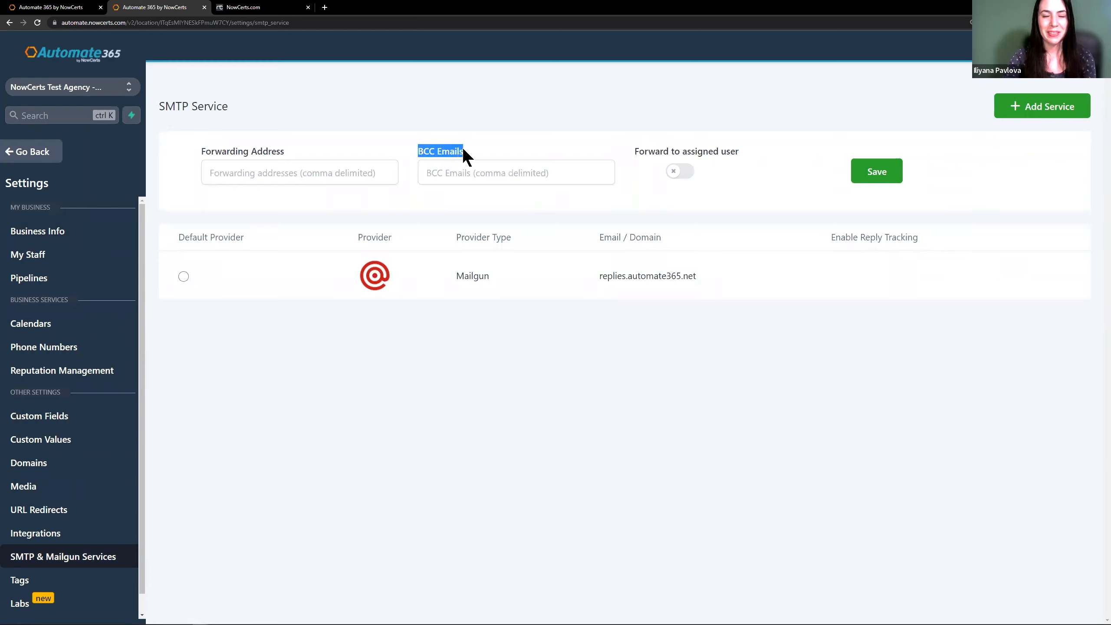
left_click(465, 150)
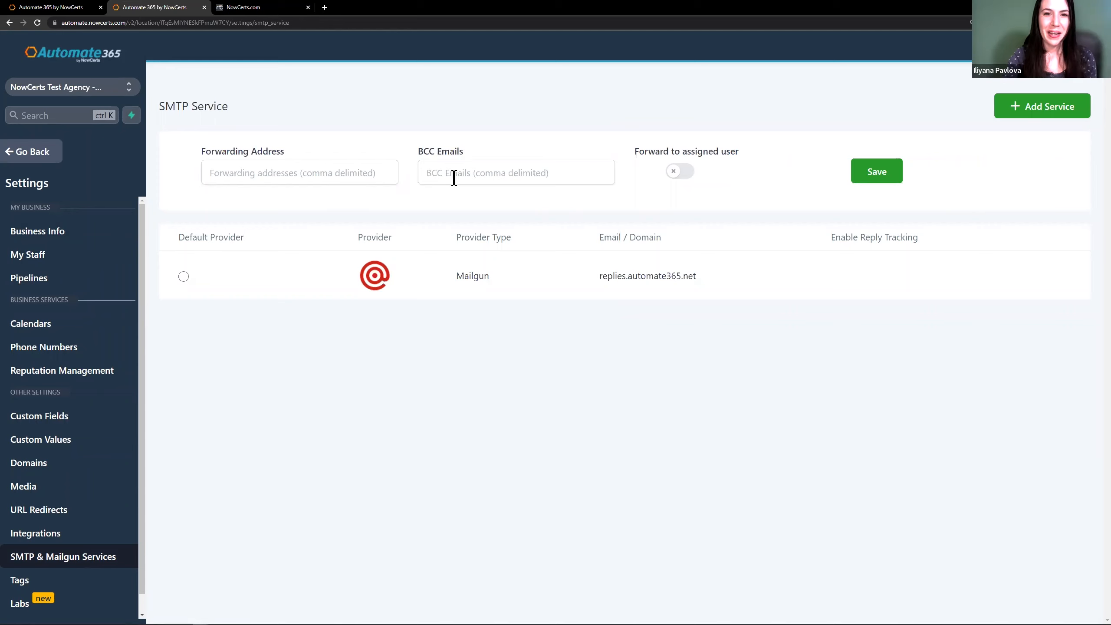
left_click(437, 172)
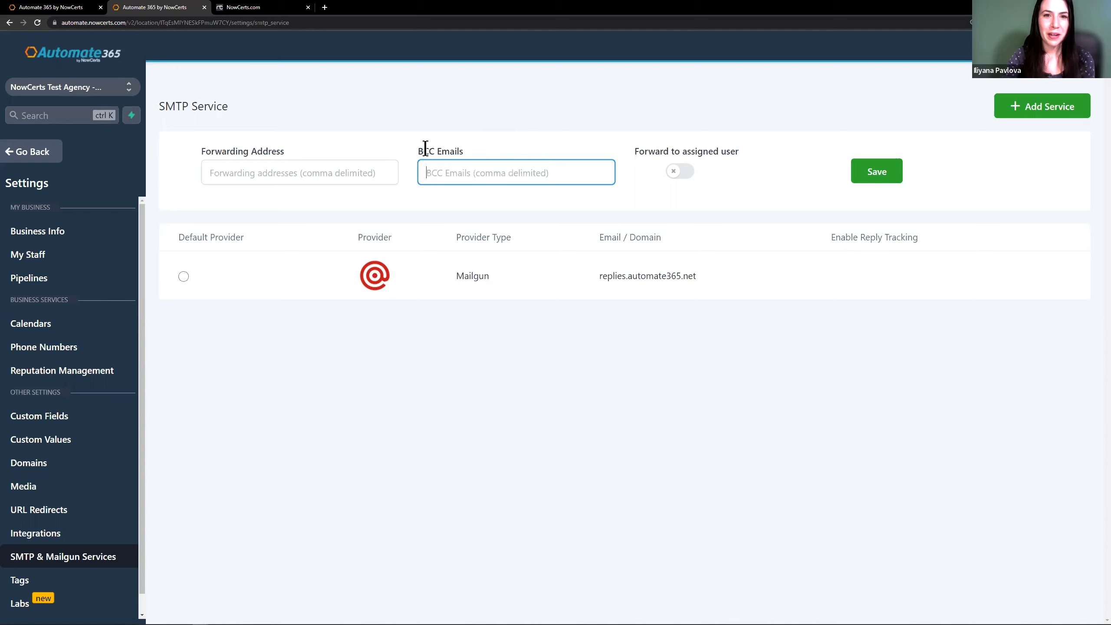
left_click_drag(423, 147, 434, 148)
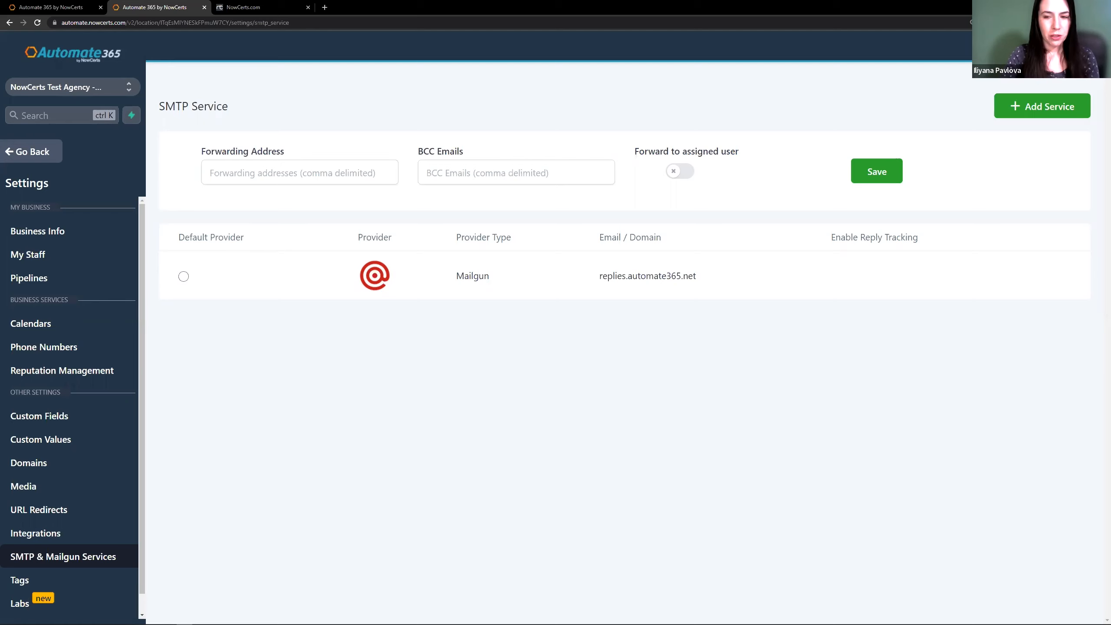
Leave the settings for the contact list, open the fourth contact's record and check its Created by details
left_click(275, 8)
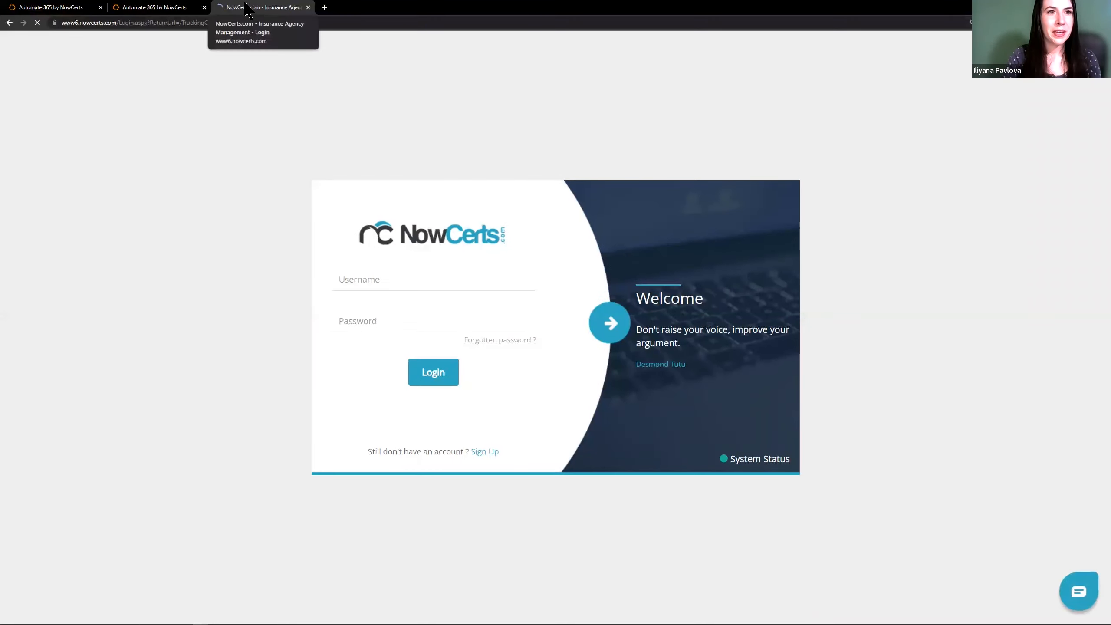
left_click(170, 9)
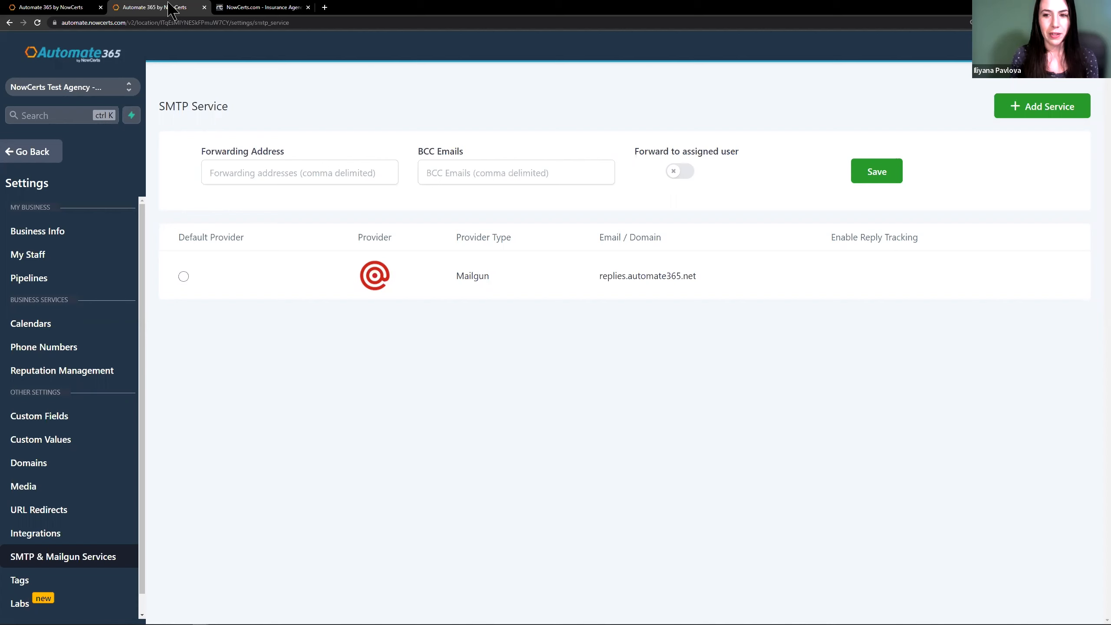
left_click(29, 153)
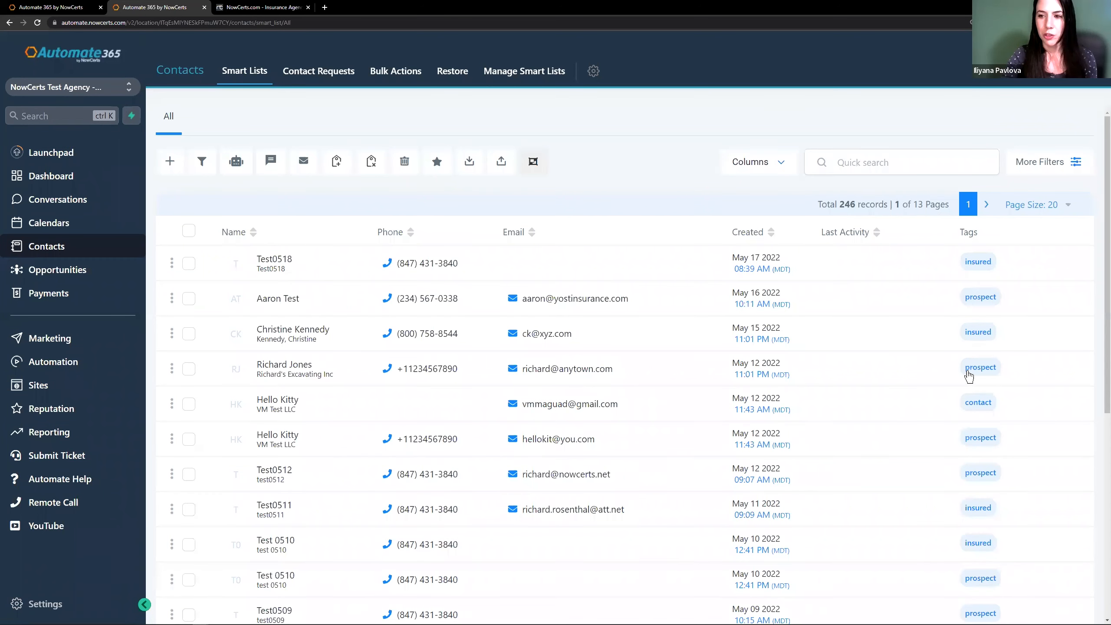
left_click(236, 375)
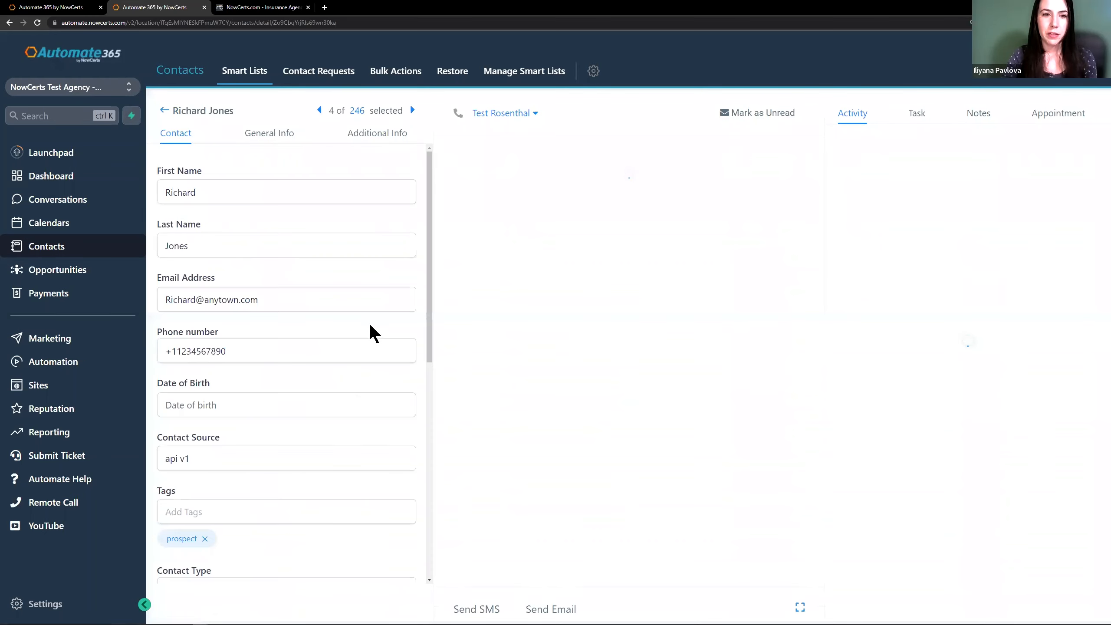
scroll(372, 318, "down", 4)
scroll(373, 319, "down", 5)
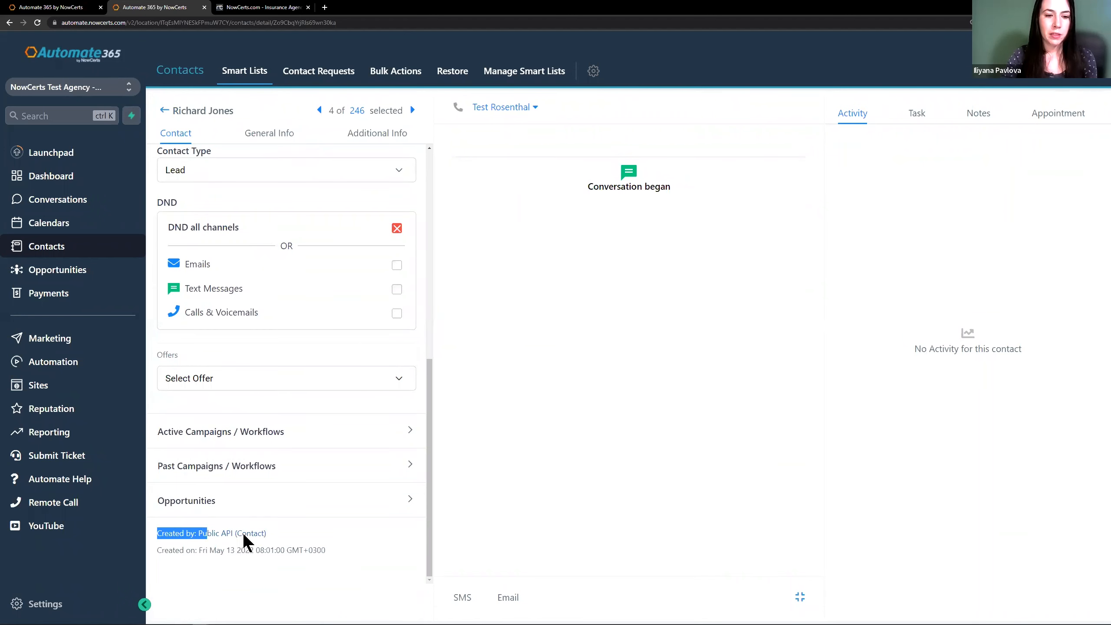
Return to the contact list, look over the new contact form, and close it without adding a contact
left_click(290, 535)
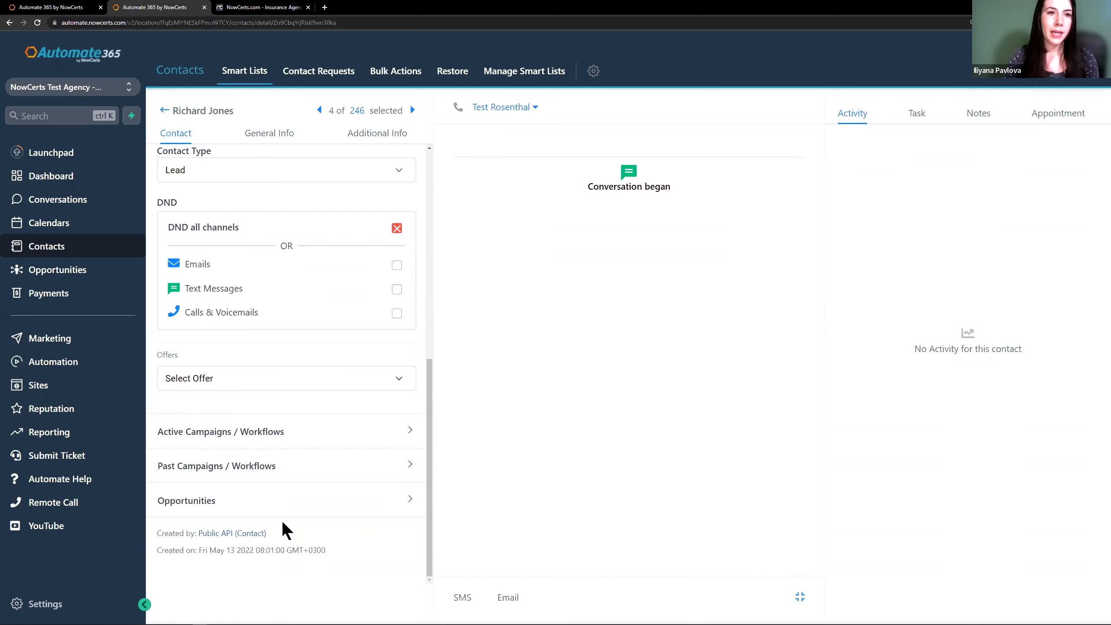
scroll(325, 490, "up", 10)
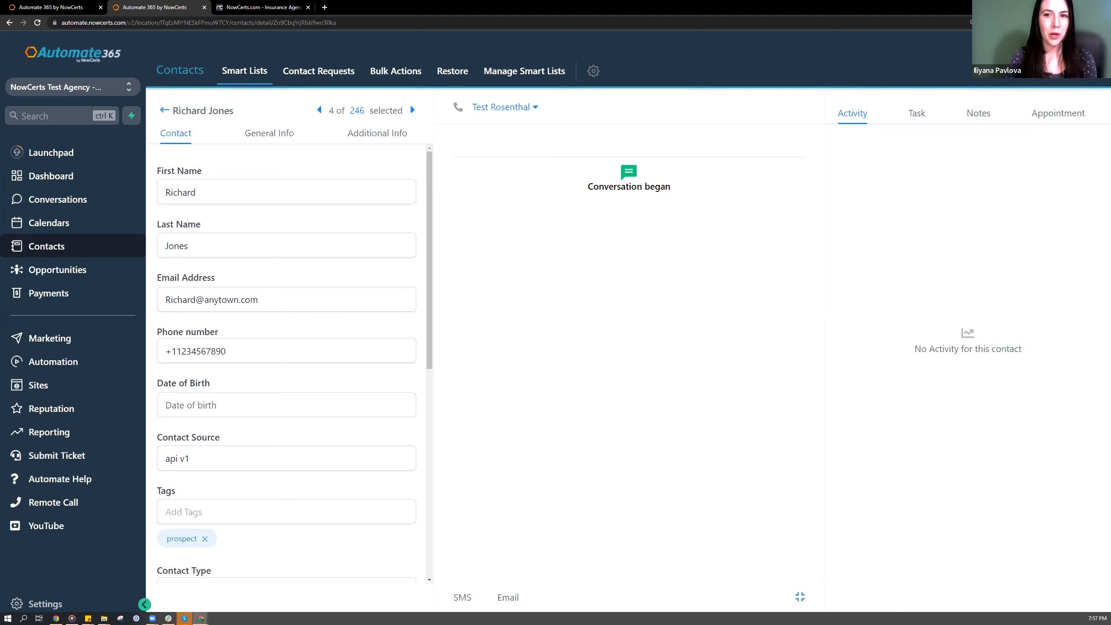
left_click(166, 111)
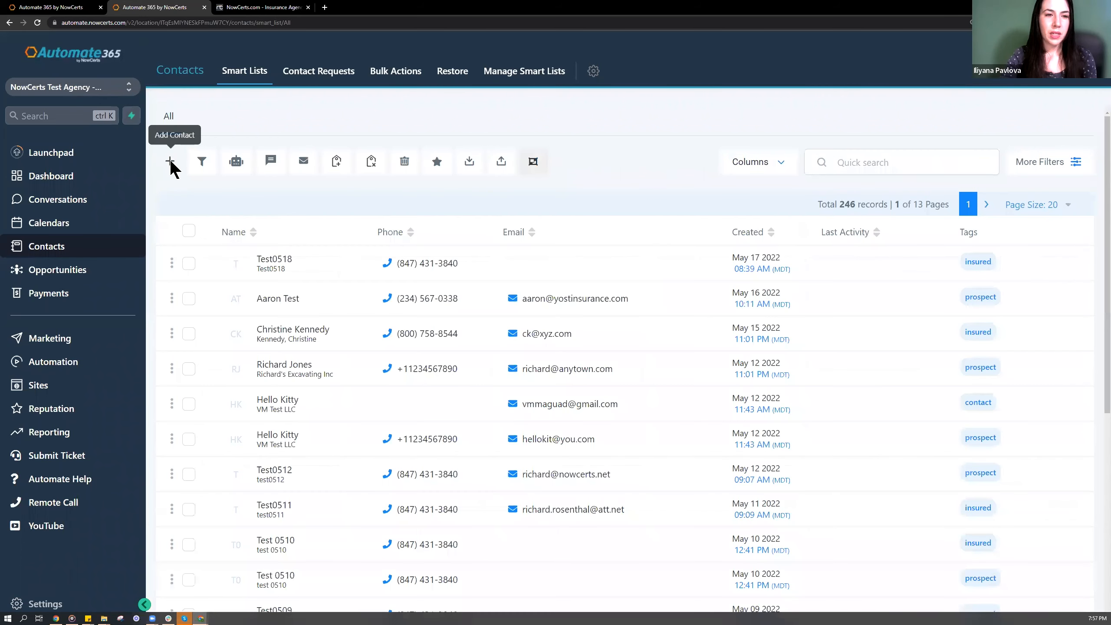
left_click(167, 160)
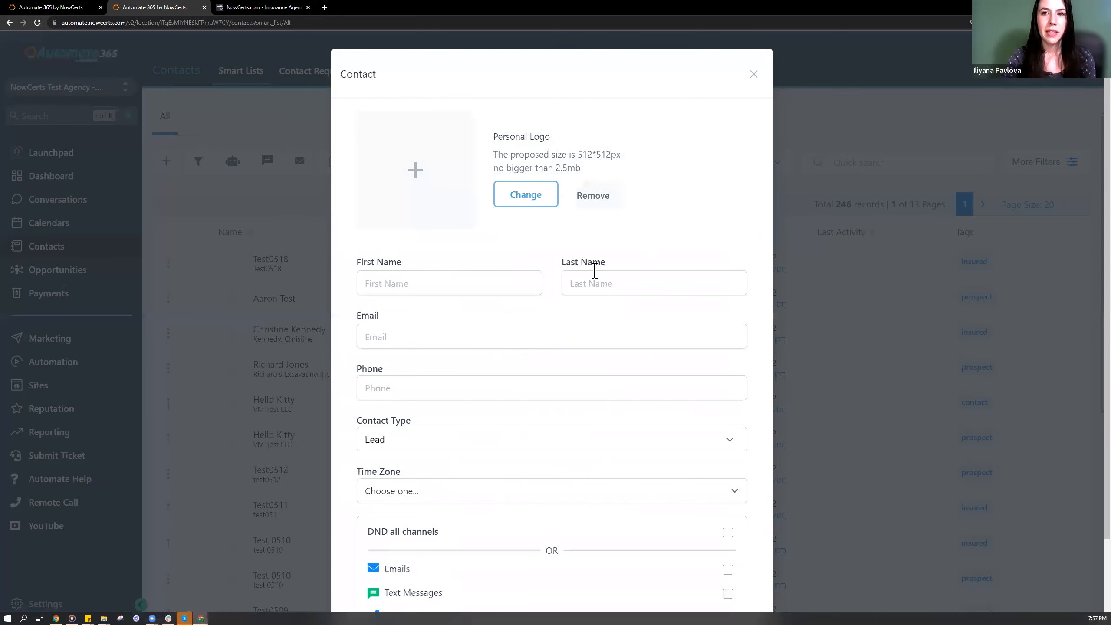
left_click(754, 75)
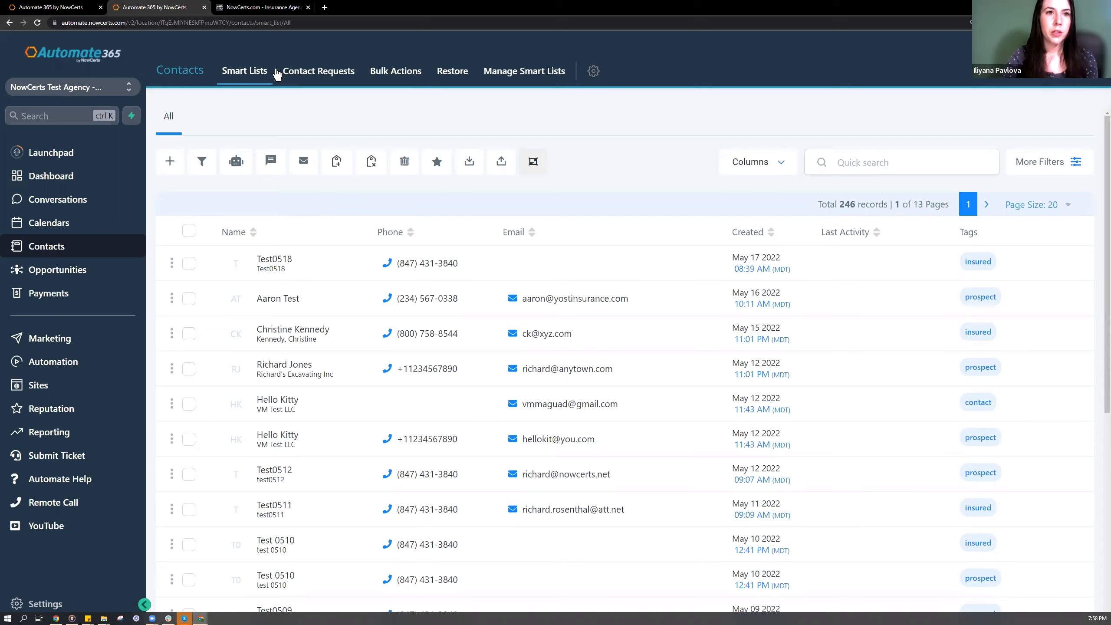
left_click(259, 7)
key("alt+Tab")
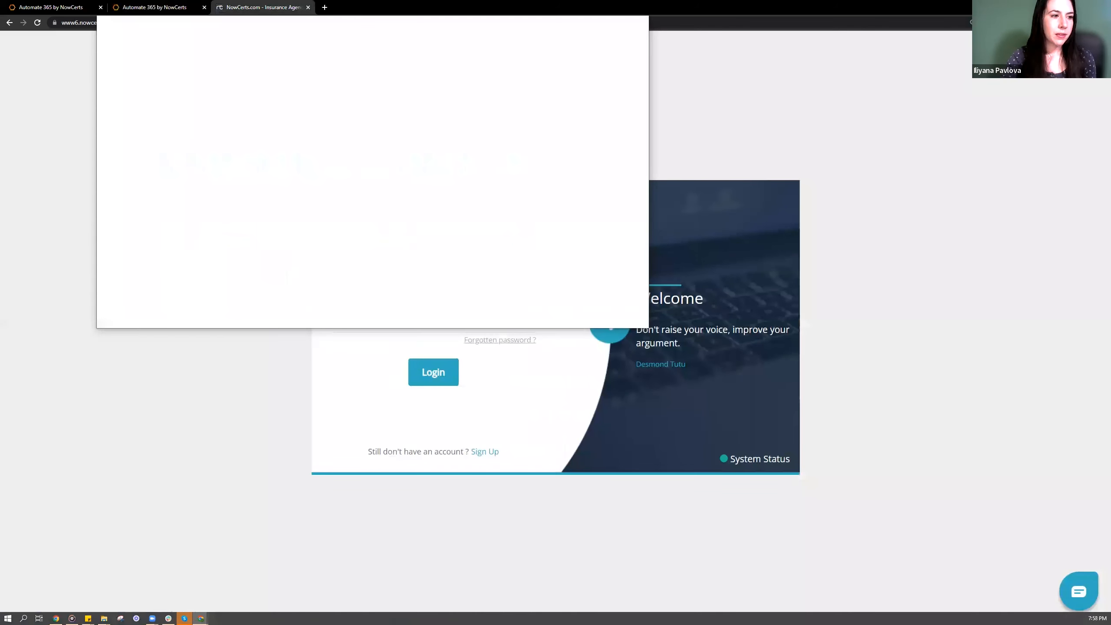
key("ctrl+w")
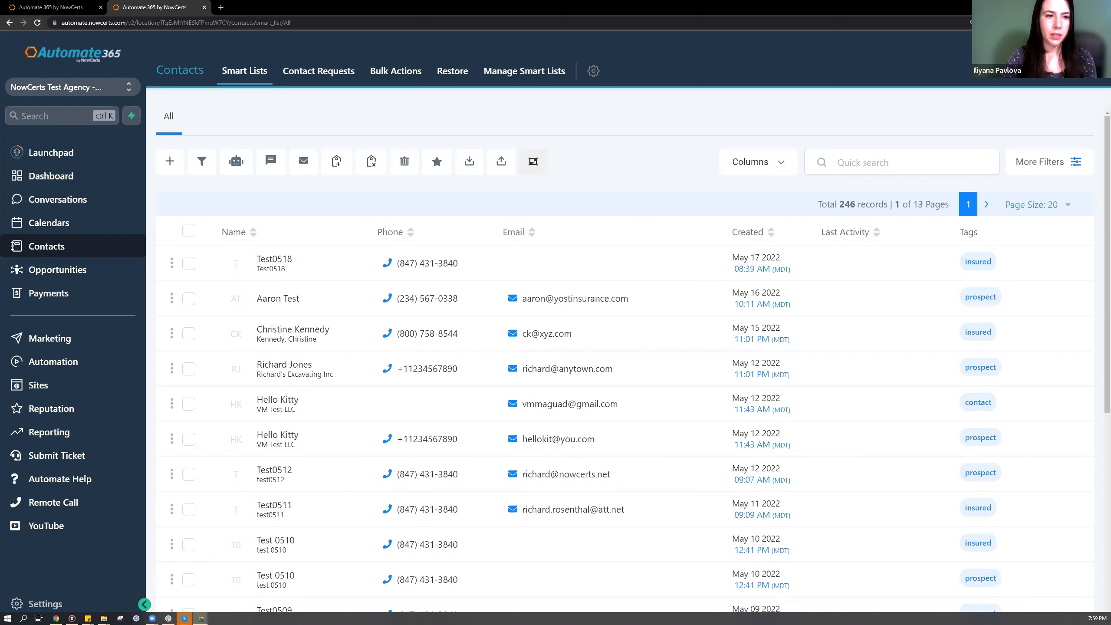
Search the automation workflows for "quote request" and open the Commercial Auto Quote Request workflow
left_click(67, 363)
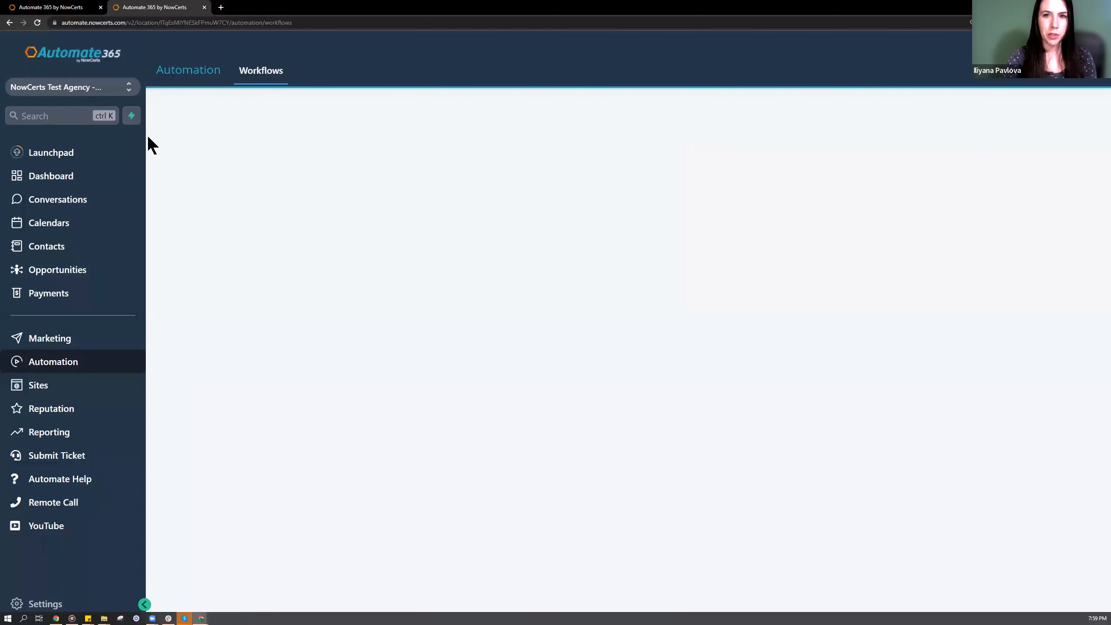
type("quote request")
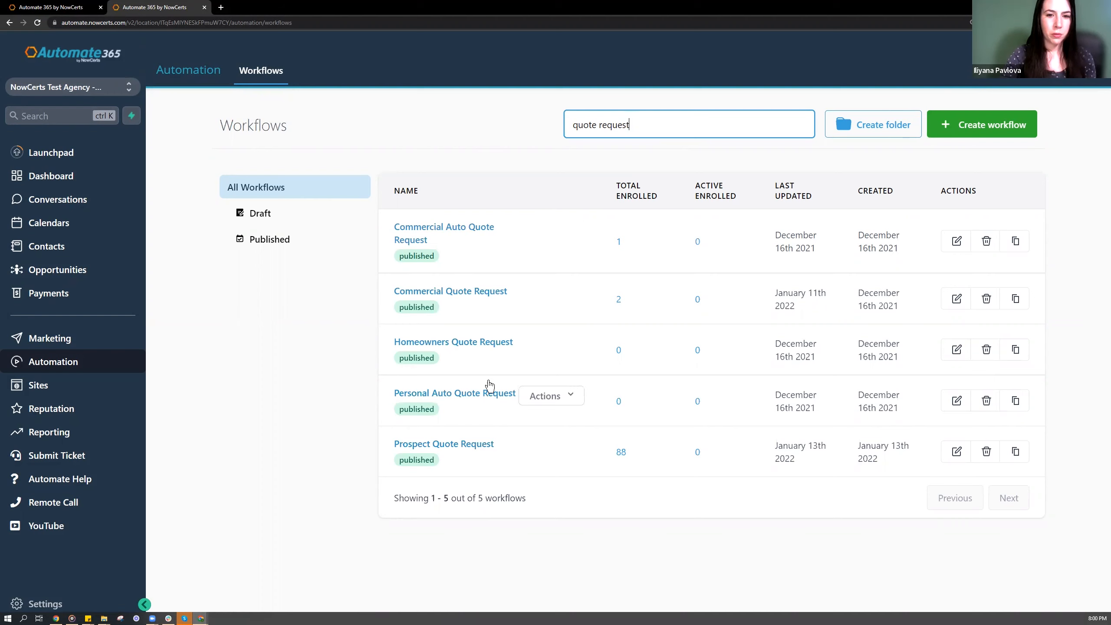
left_click(409, 225)
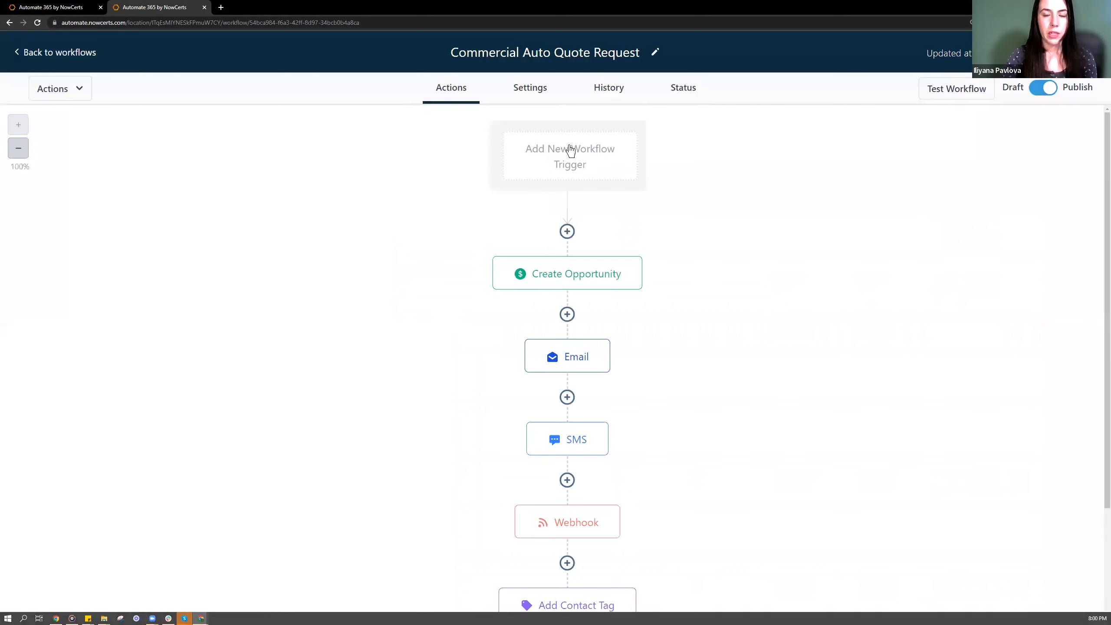
Inspect the workflow's Survey Submitted trigger and the URL of its Webhook action, closing both without changes
left_click(570, 149)
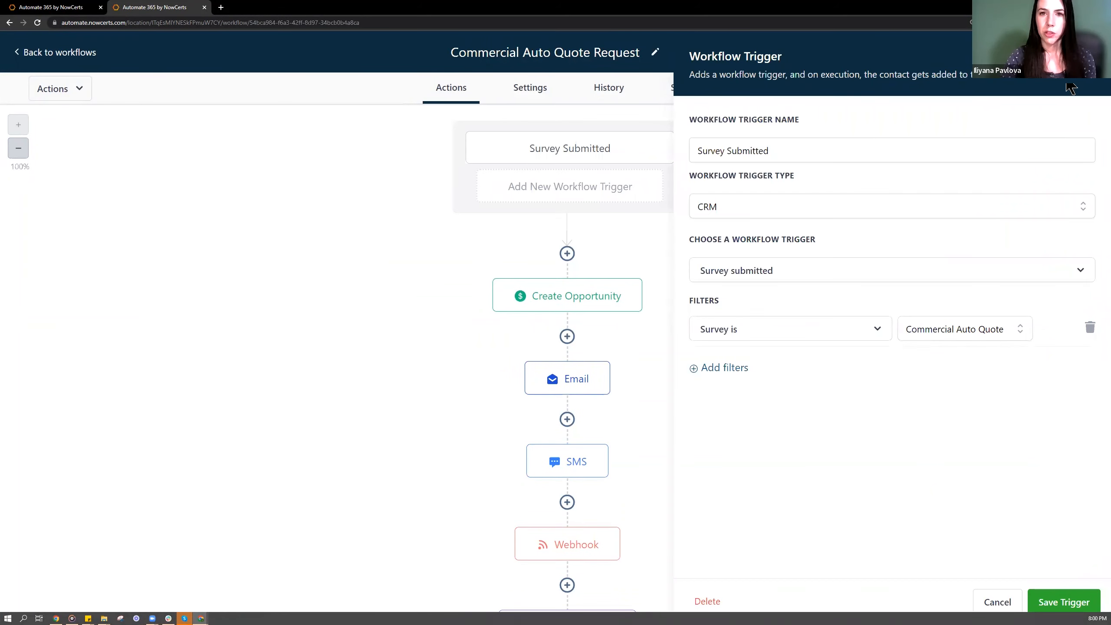
left_click(669, 318)
scroll(560, 420, "down", 3)
left_click(556, 415)
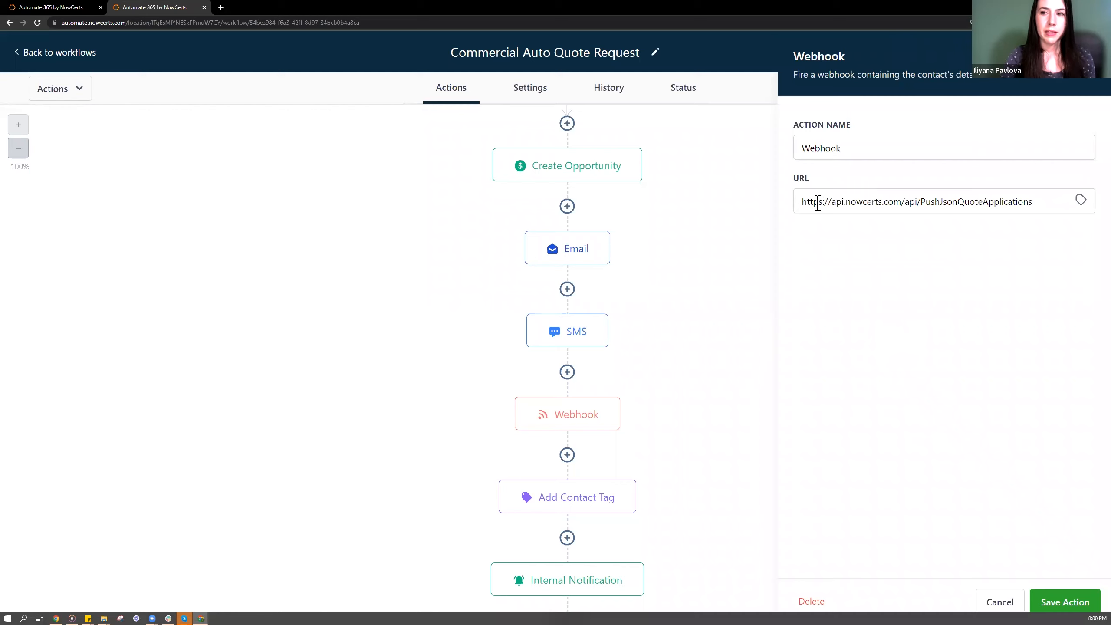
triple_click(1060, 204)
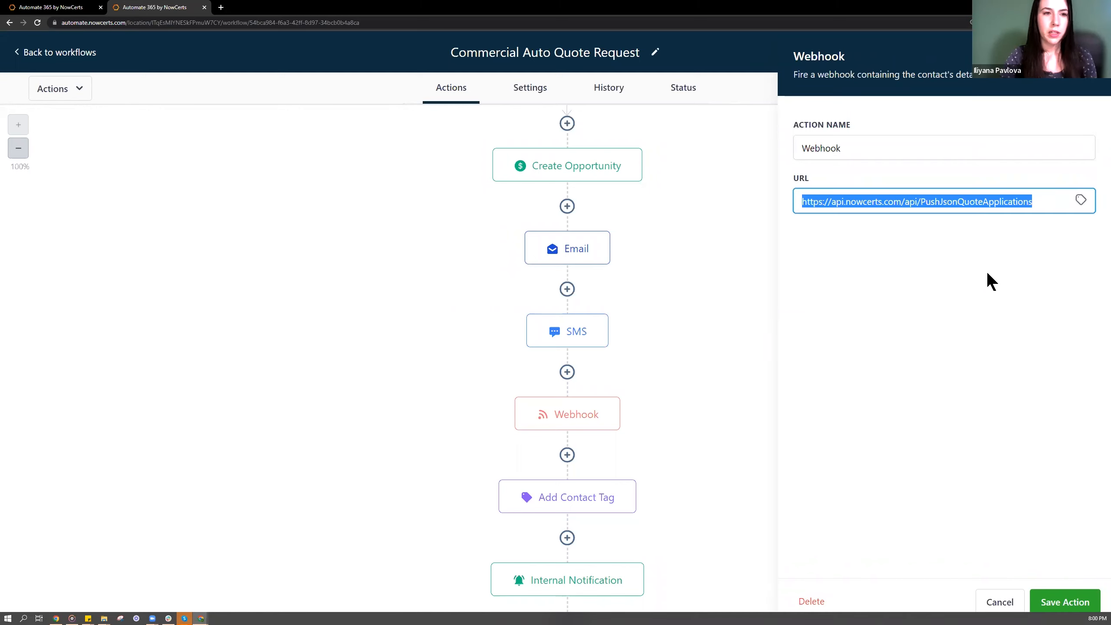
left_click(986, 270)
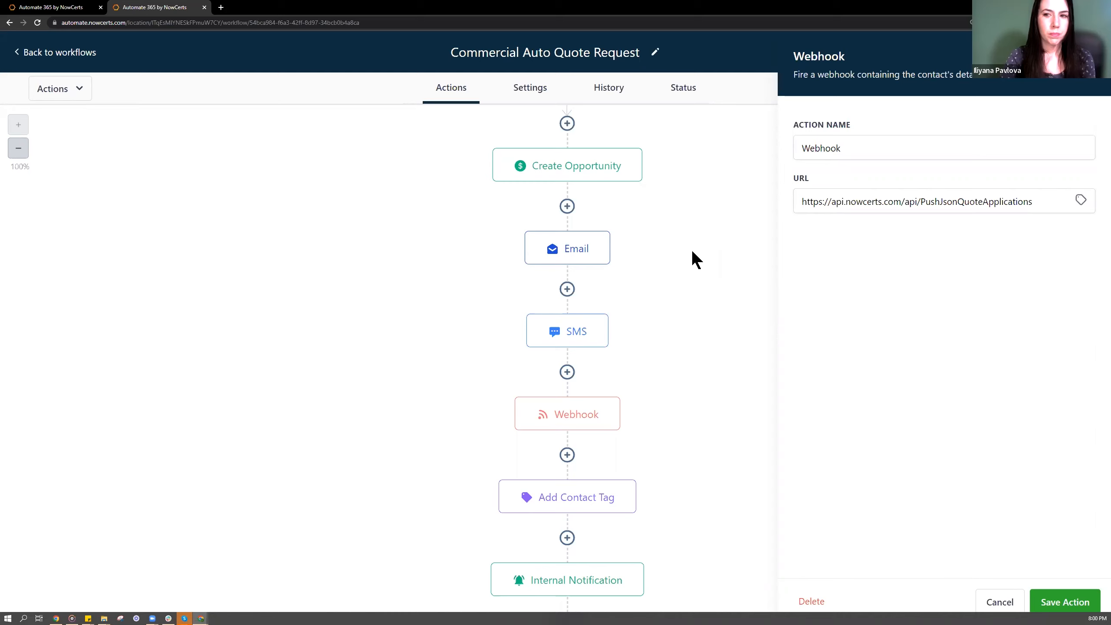
left_click(663, 232)
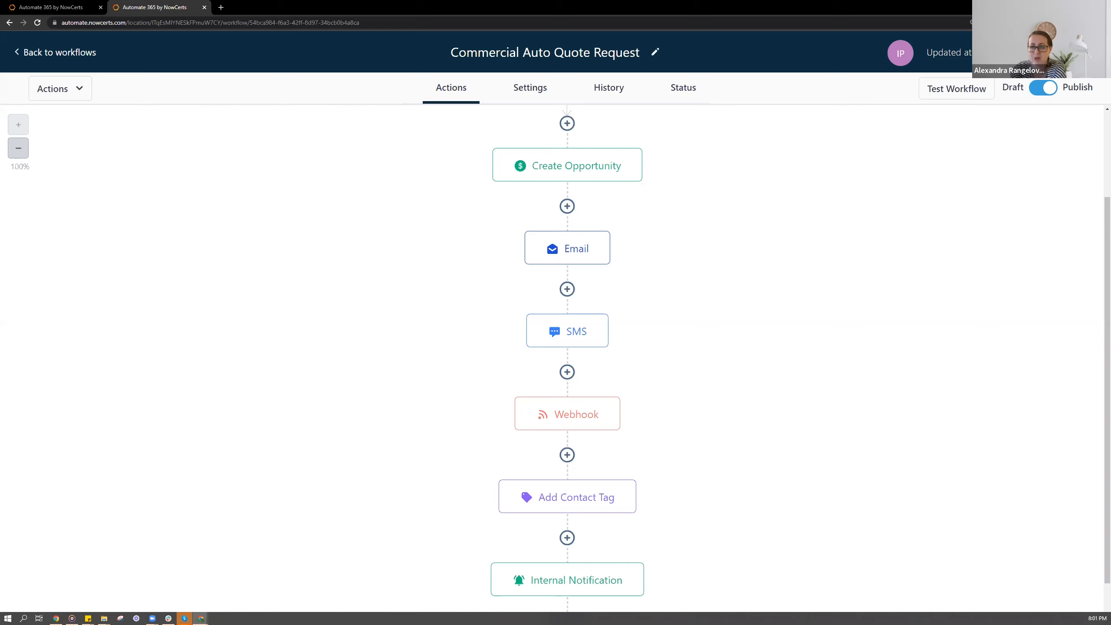
Bring the NowCerts Automate 365 setup page into the browser window and open its Automate Contacts list
left_click_drag(247, 133, 260, 10)
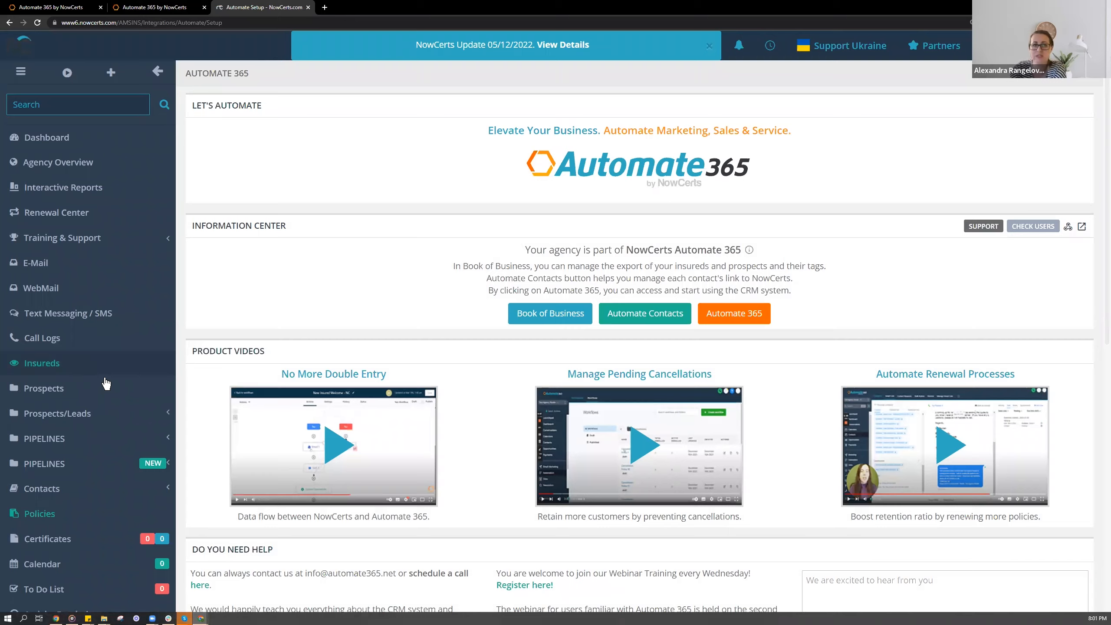
scroll(107, 381, "down", 4)
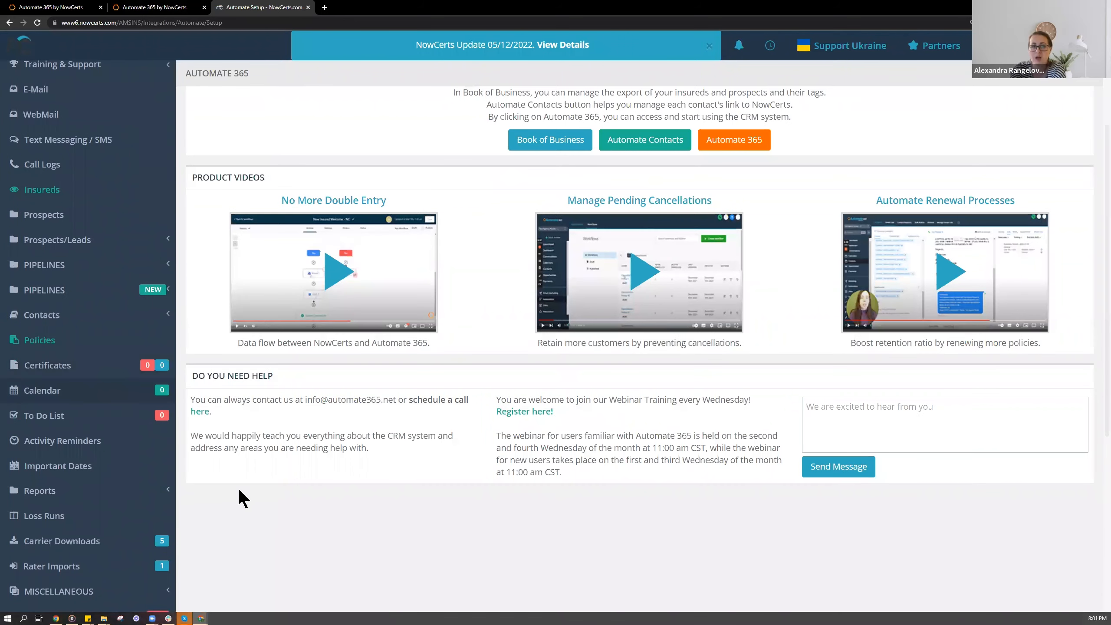
scroll(195, 514, "down", 4)
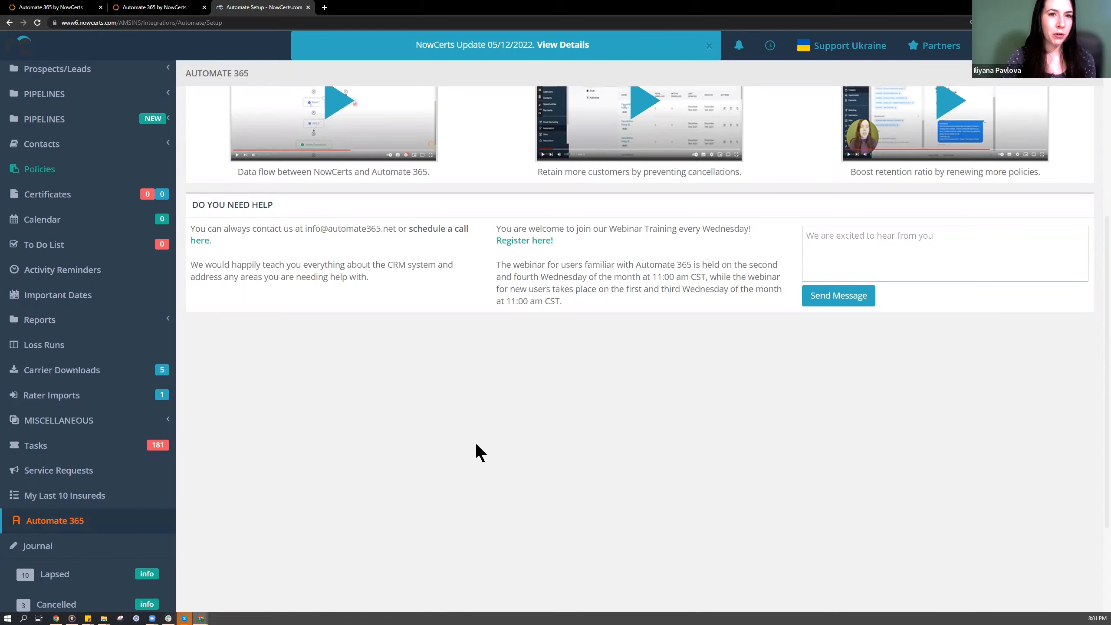
scroll(477, 437, "up", 6)
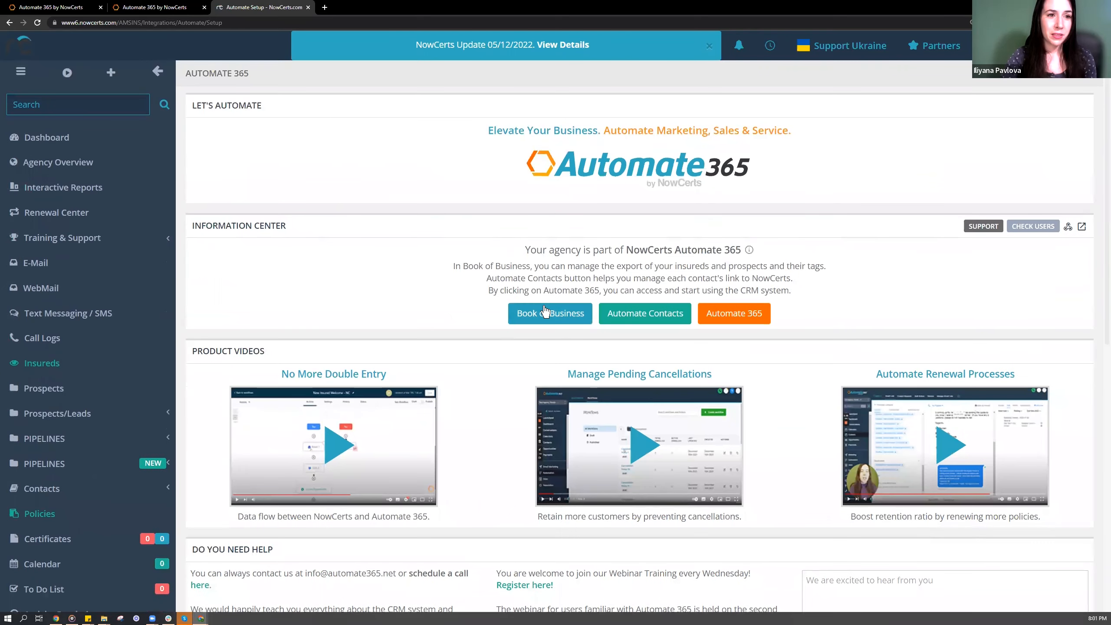
left_click(650, 319)
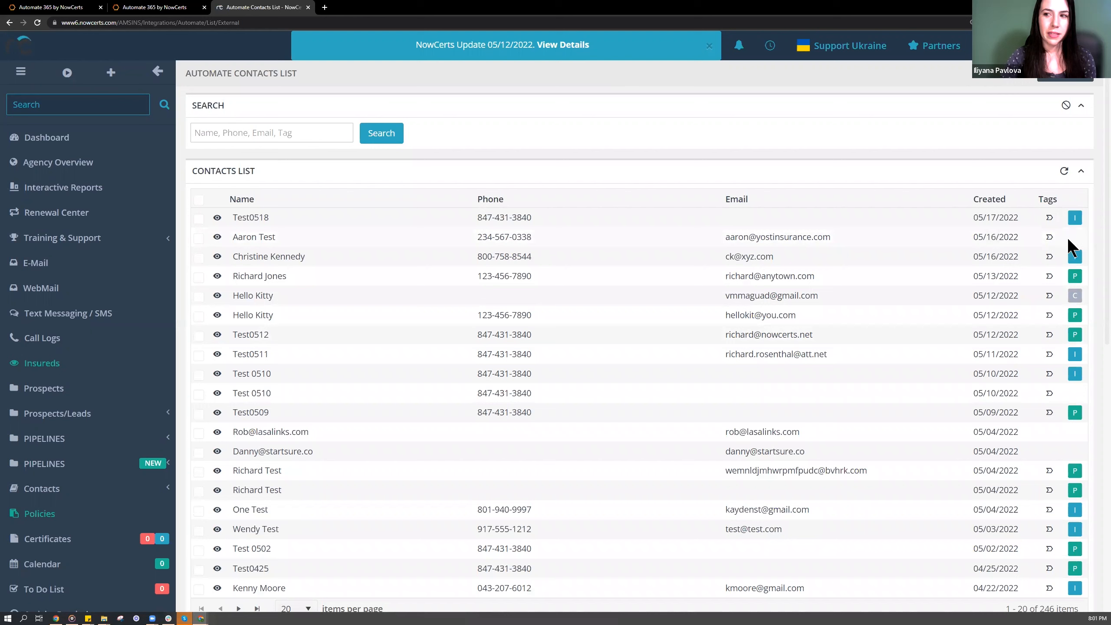
Select the second contact in the list, start Import Contacts with type Insured, and view the available insured types
left_click(199, 240)
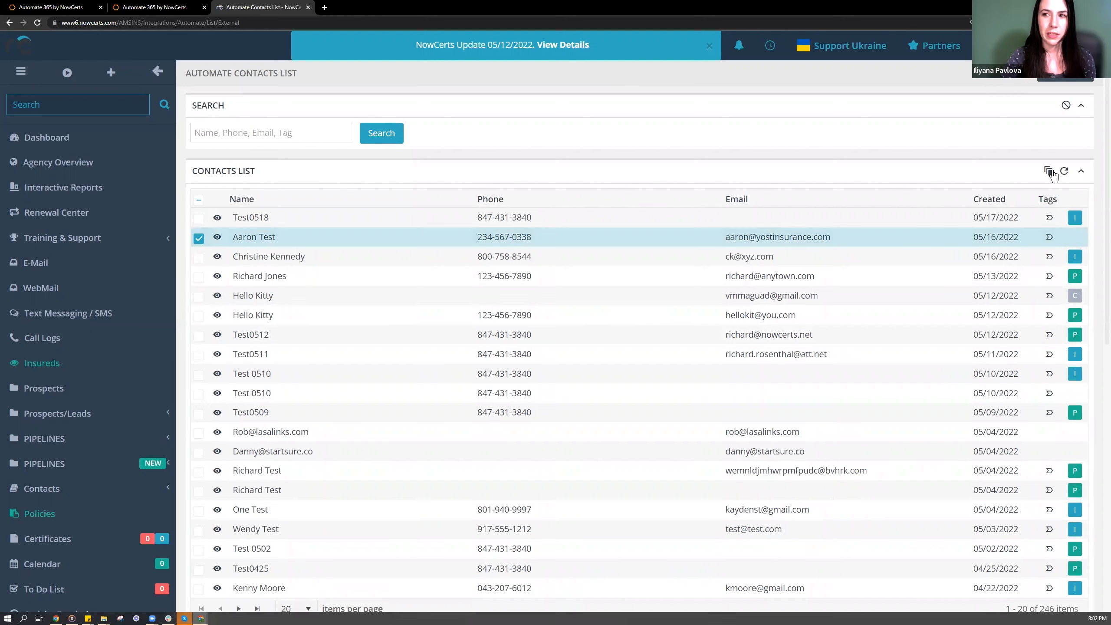
left_click(1050, 172)
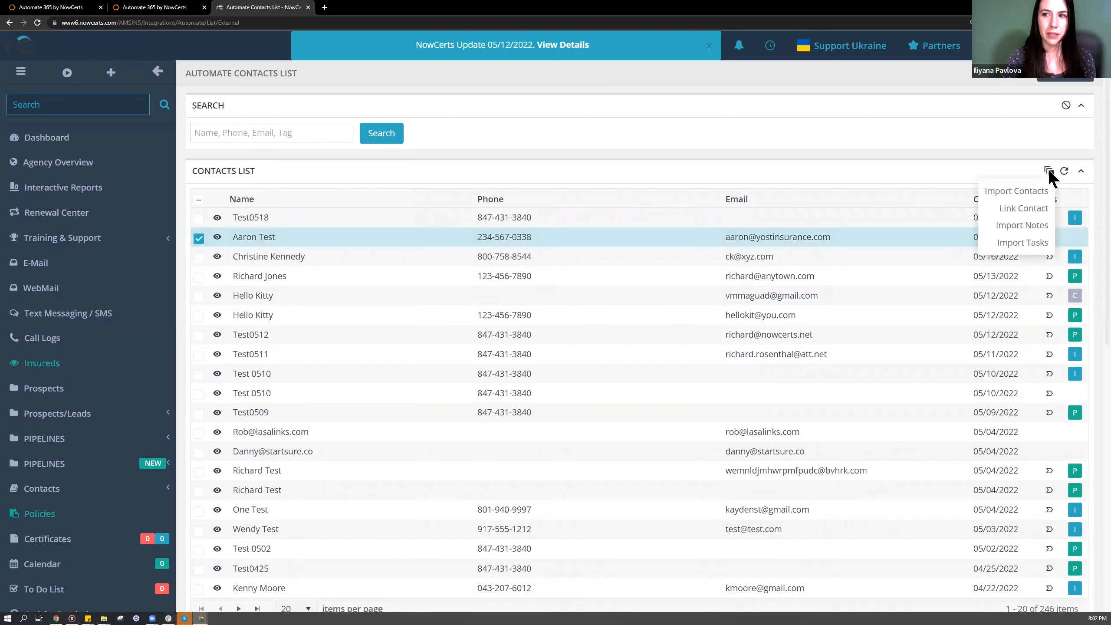
left_click(1019, 191)
left_click(483, 312)
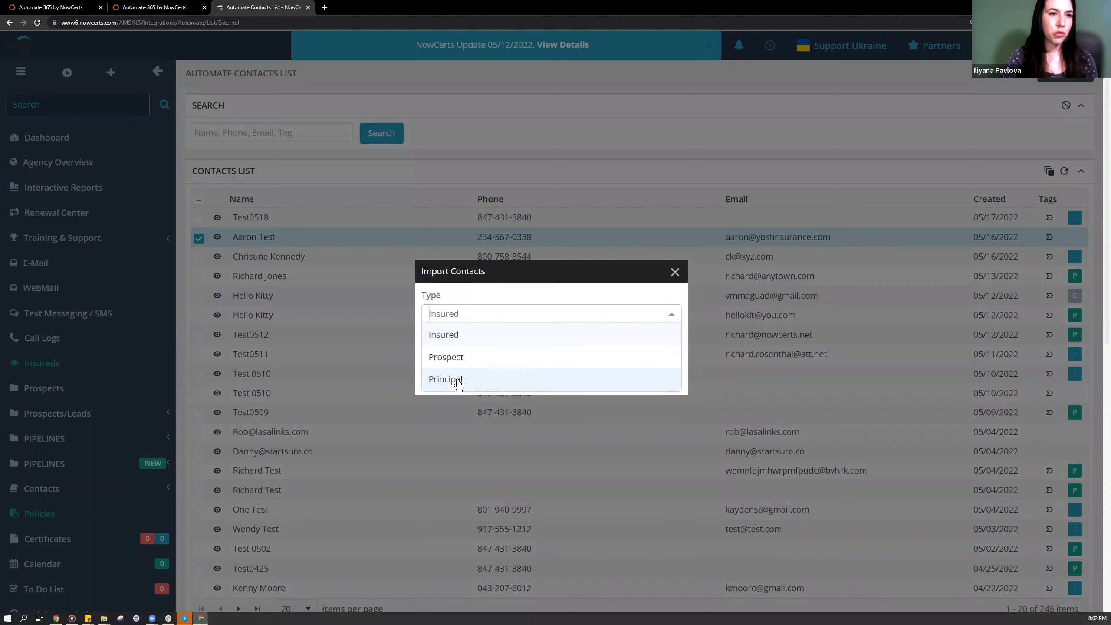
left_click(467, 336)
left_click(469, 350)
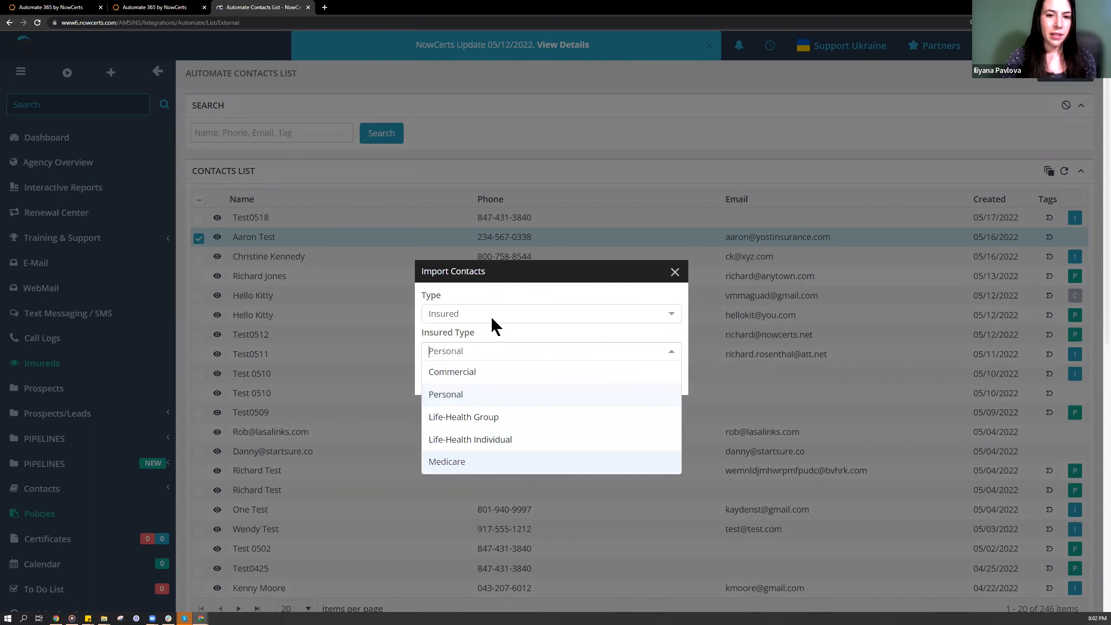
Set the import type to Principal, view the insured and prospect choices, and close the import without continuing
left_click(492, 315)
left_click(472, 380)
left_click(477, 332)
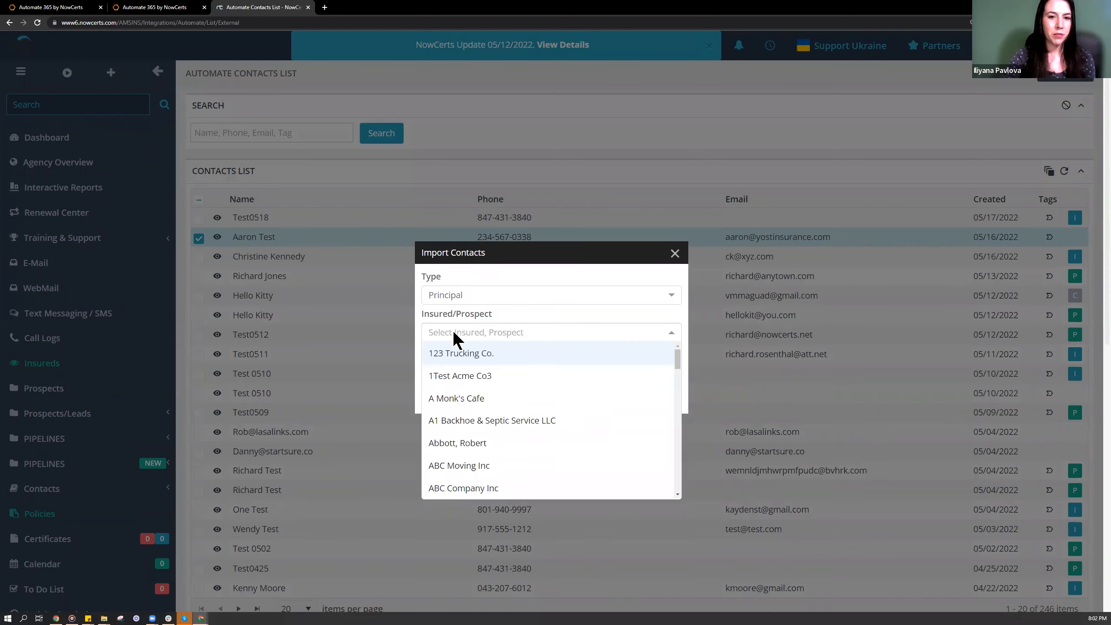
left_click(578, 275)
left_click(676, 254)
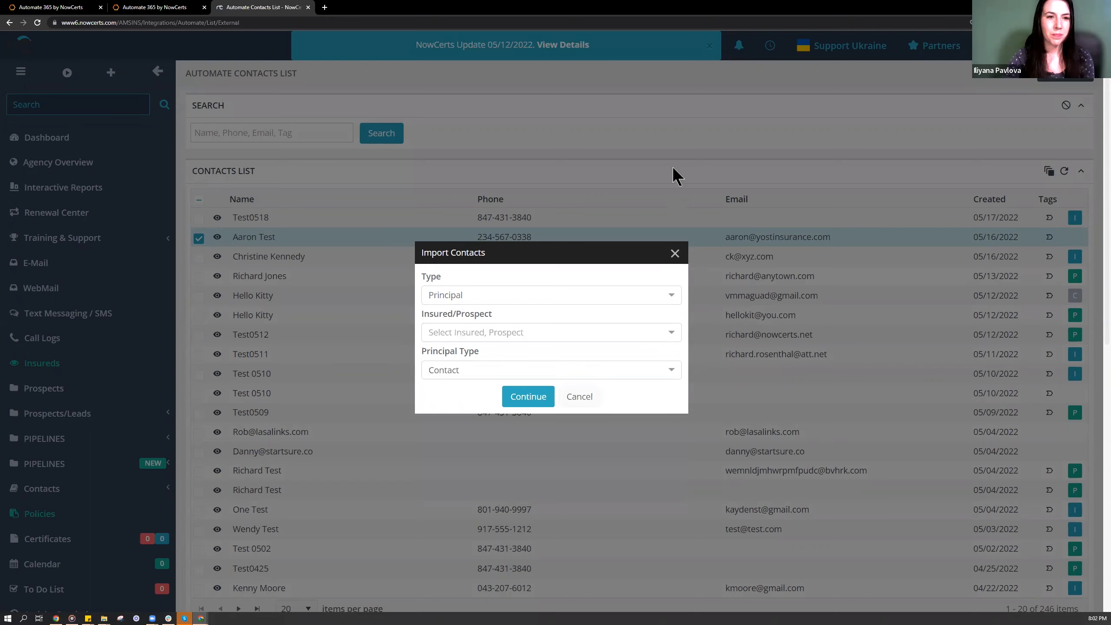